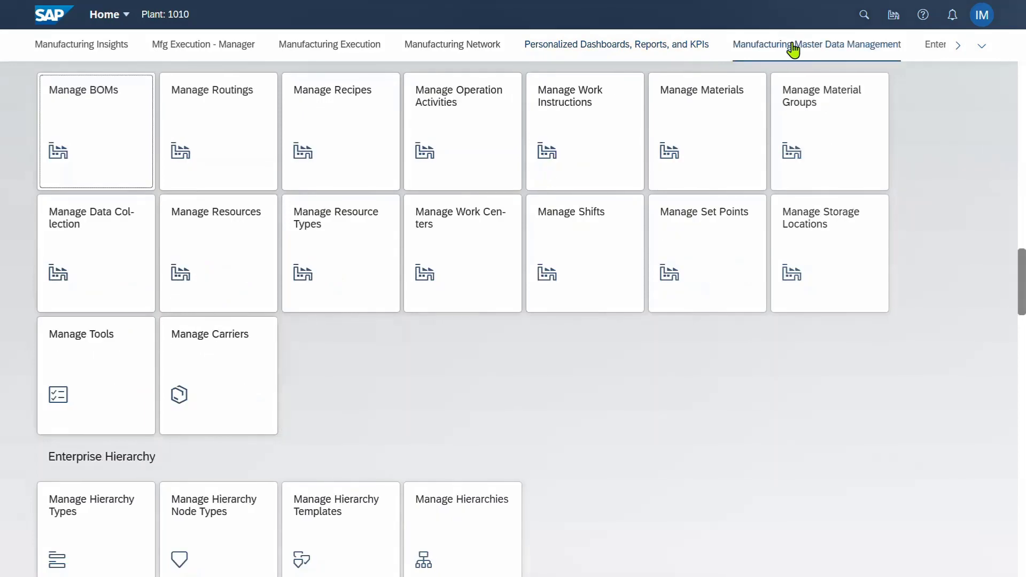
Open recipe 50000002-1 Paint Purple from Manage Recipes to show its Operation 0010 phases
left_click(373, 144)
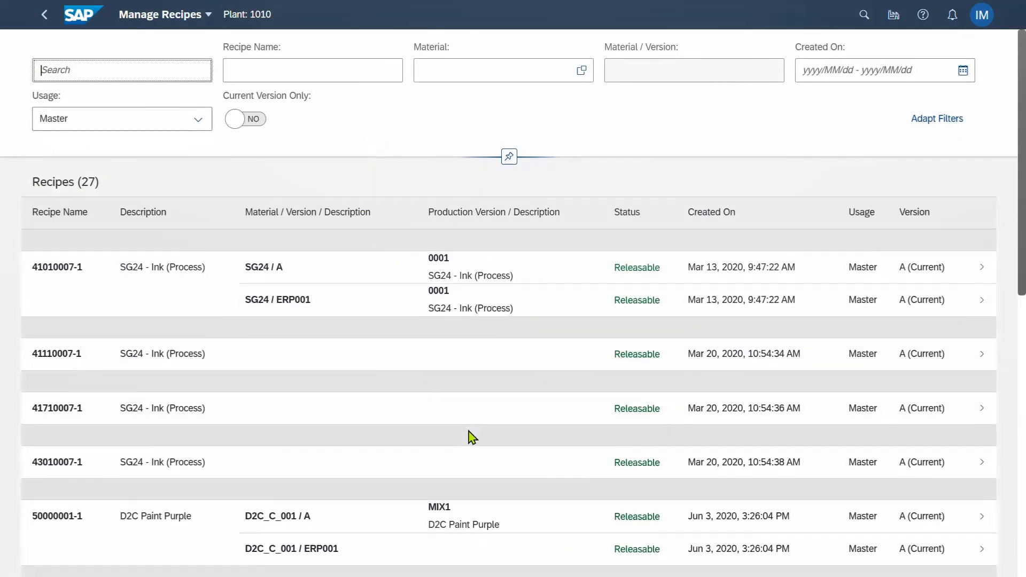
scroll(470, 435, "down", 3)
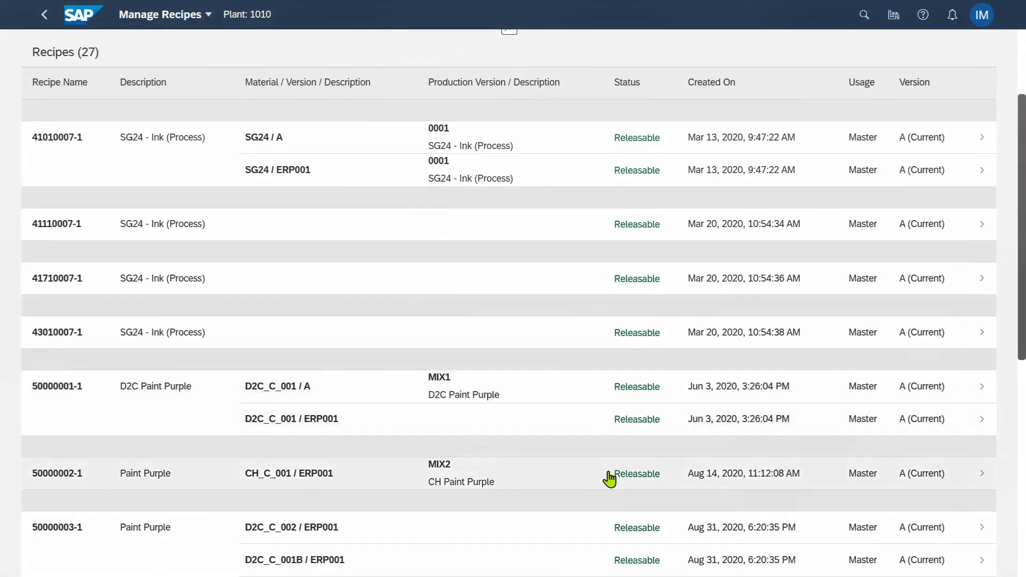
left_click(982, 480)
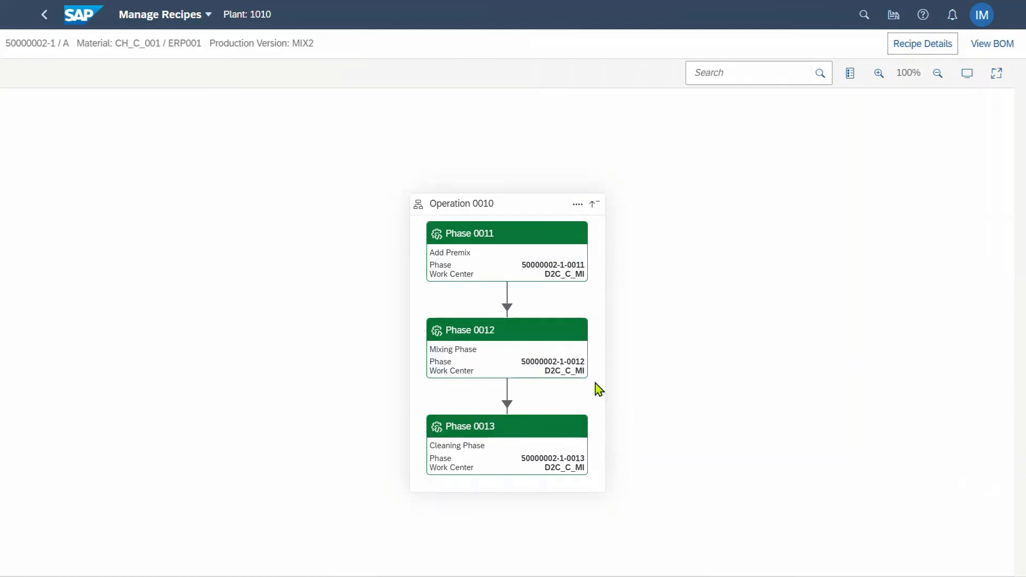
left_click(540, 238)
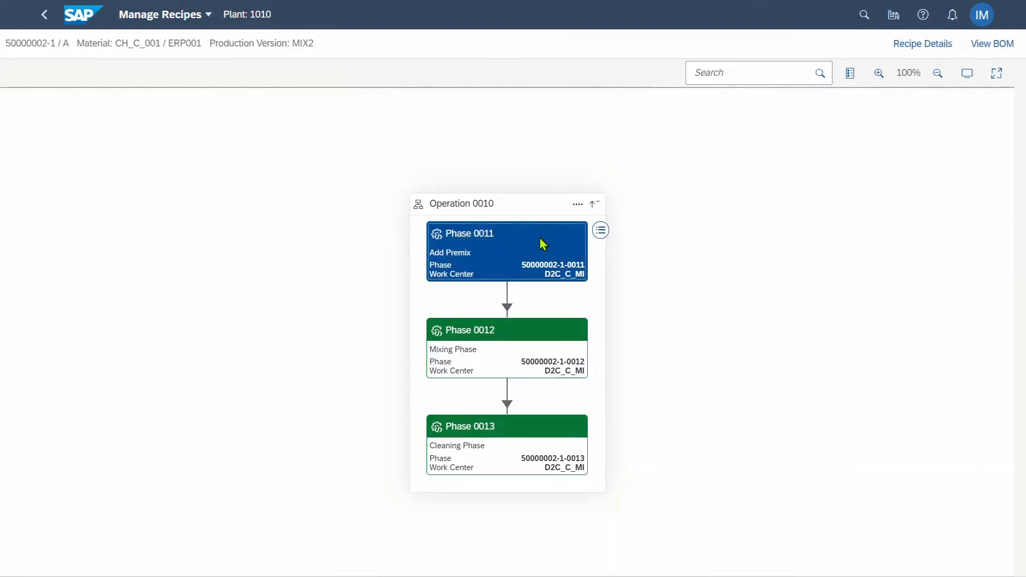
left_click(600, 231)
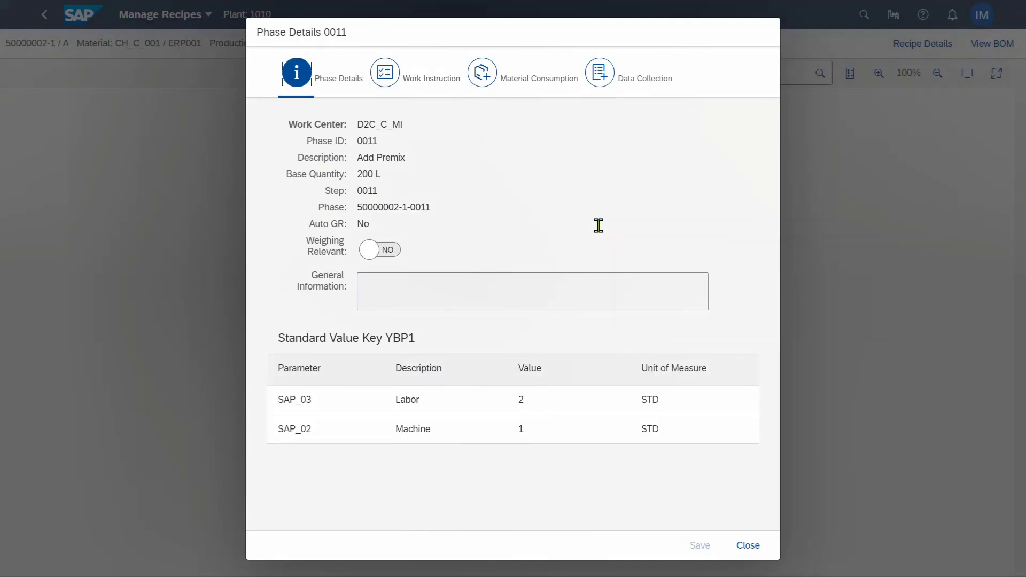
left_click(431, 84)
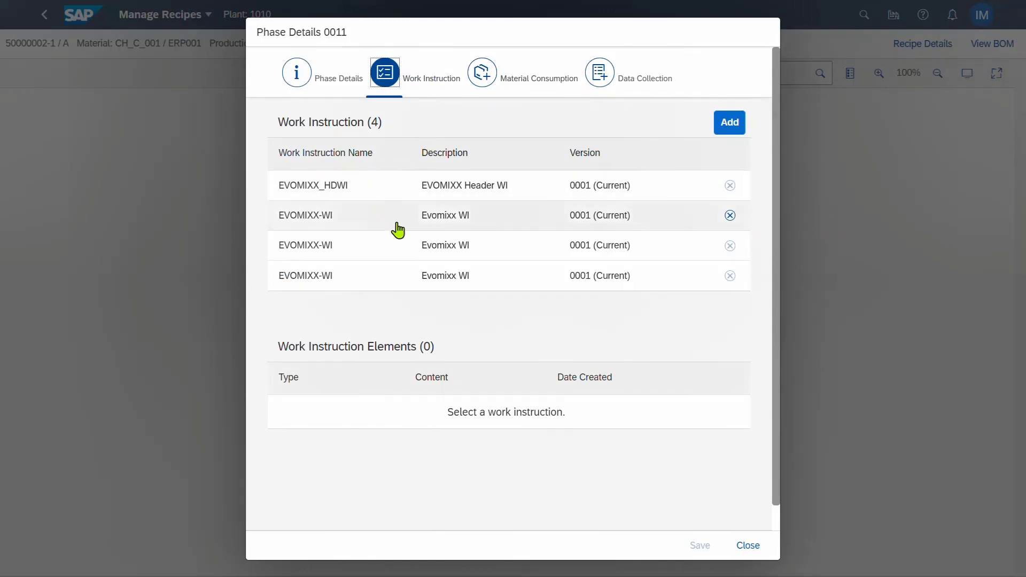
left_click(525, 225)
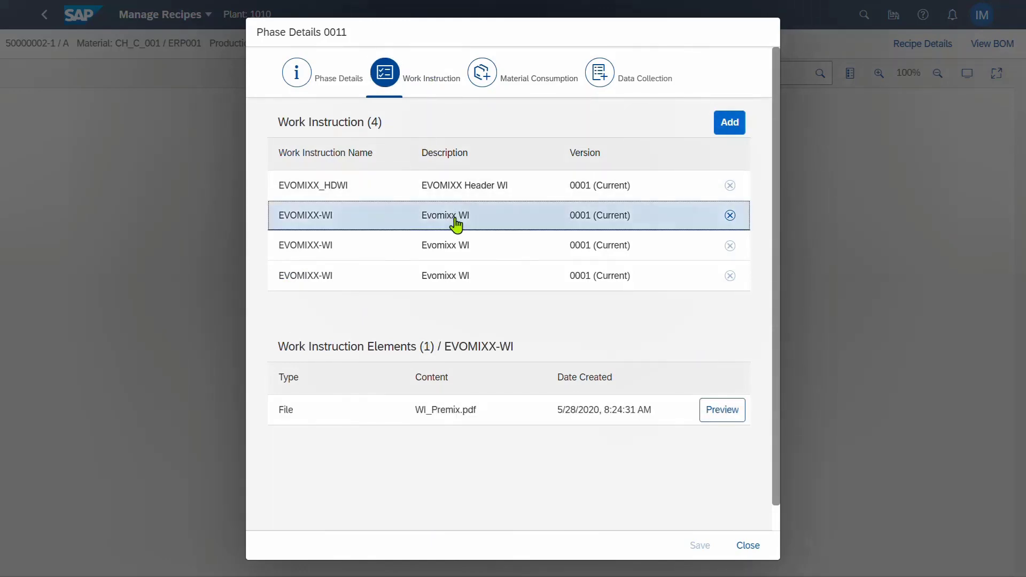
left_click(723, 416)
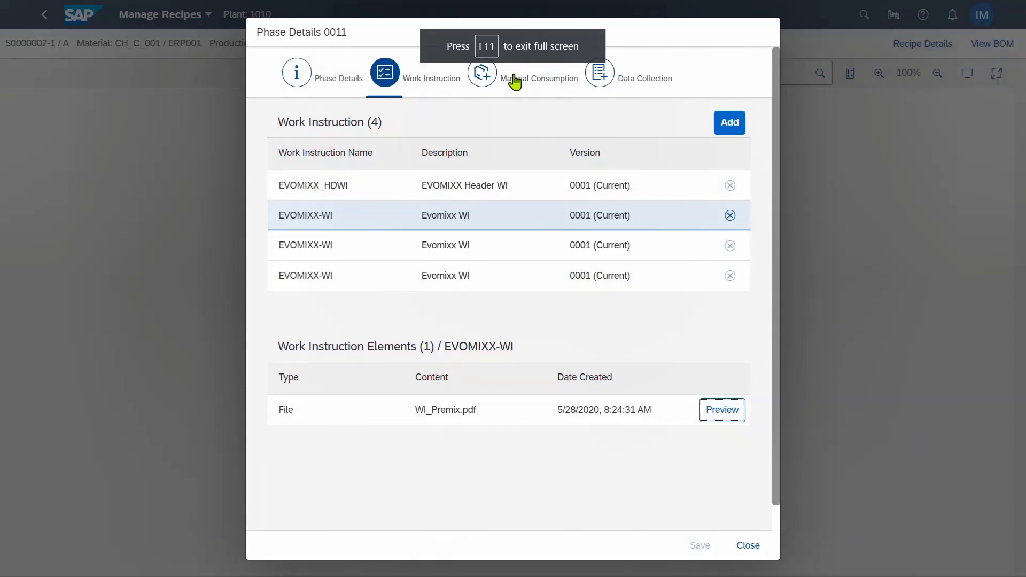
left_click(519, 80)
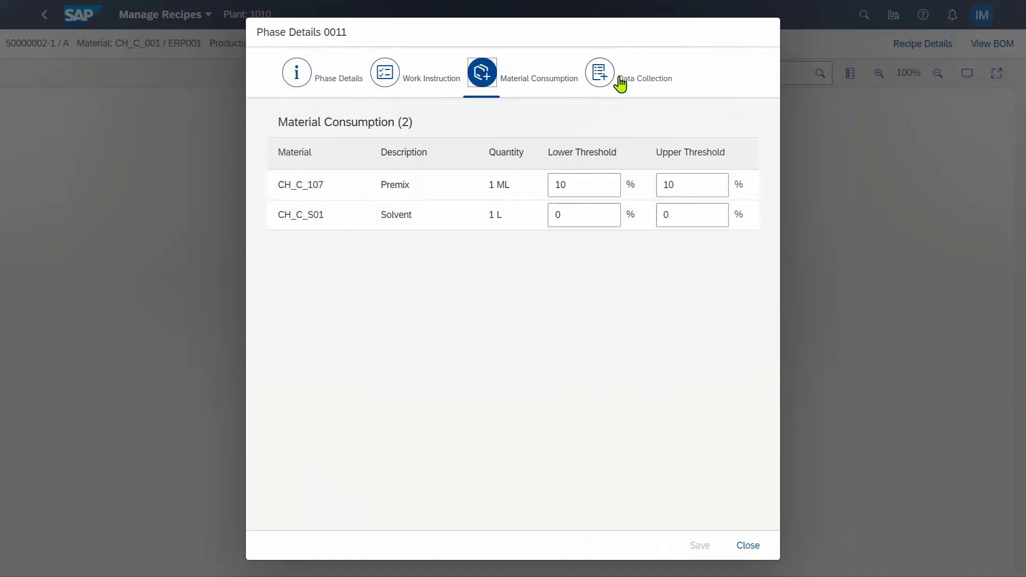
left_click(620, 84)
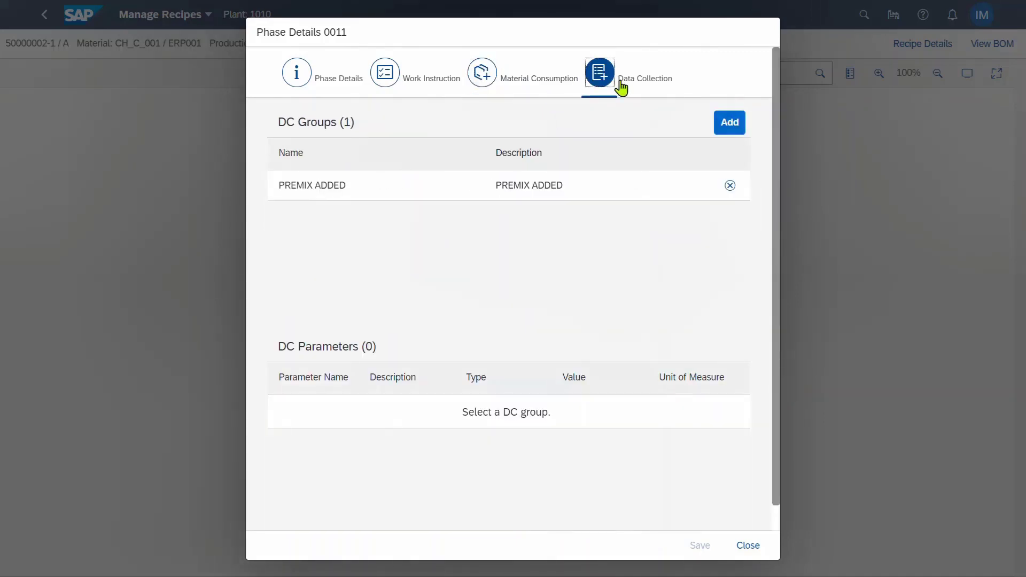
left_click(539, 200)
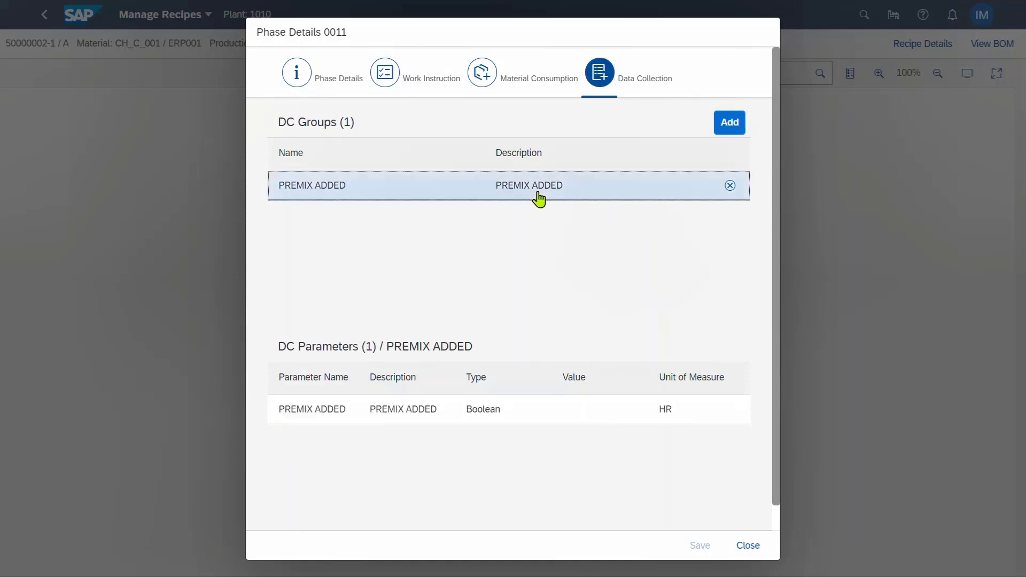
left_click(460, 415)
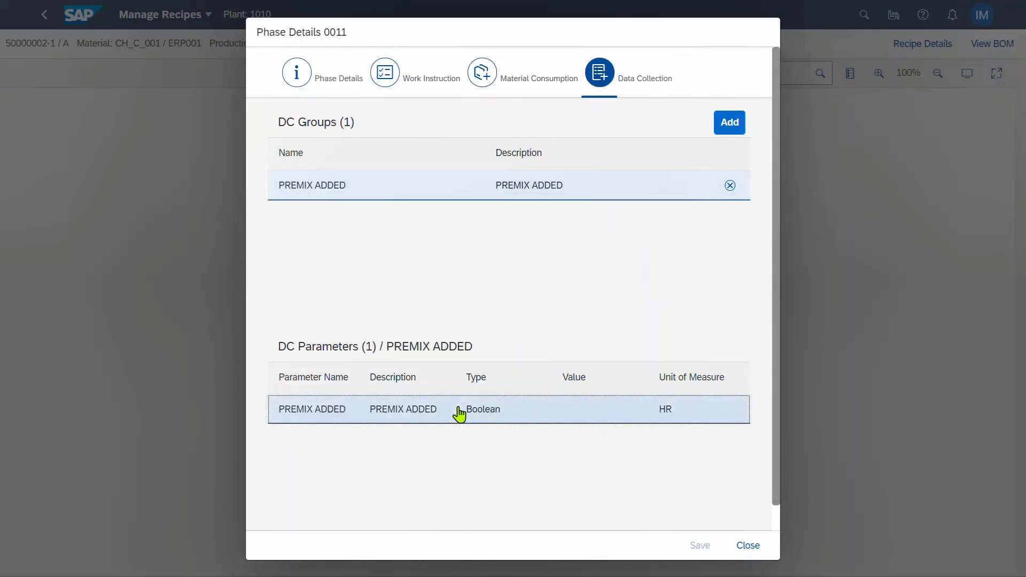
left_click(746, 550)
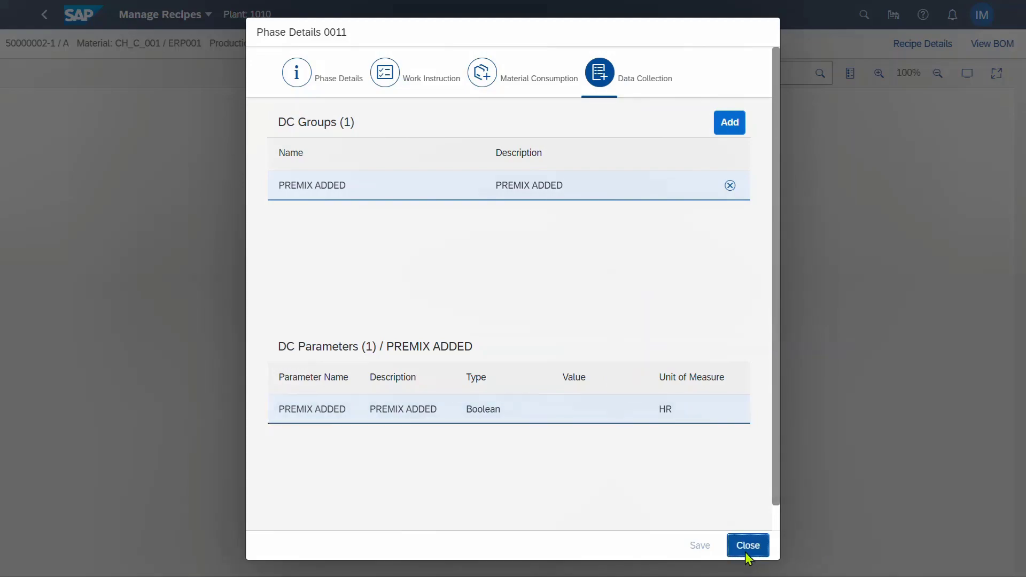
left_click(529, 336)
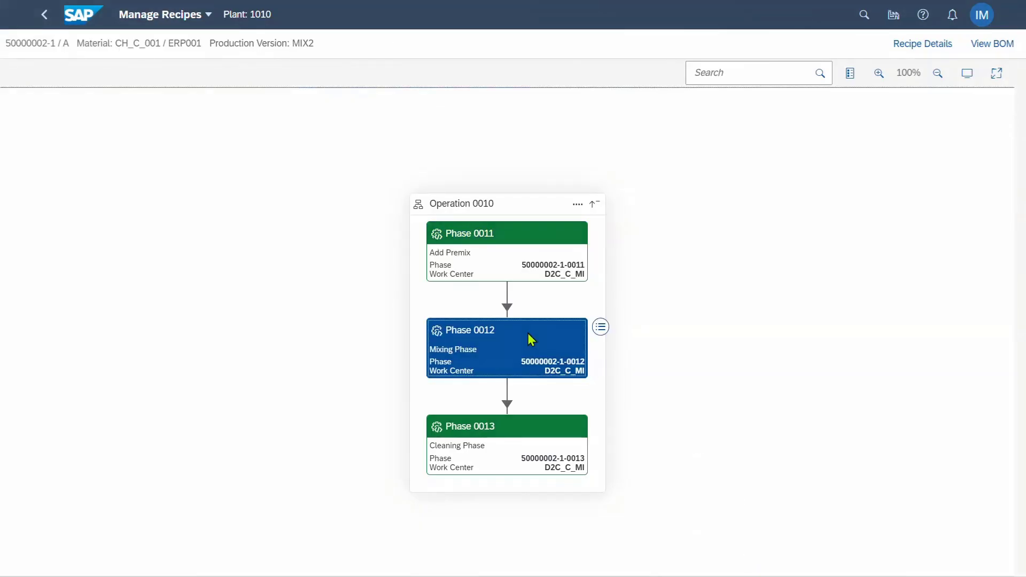
left_click(600, 328)
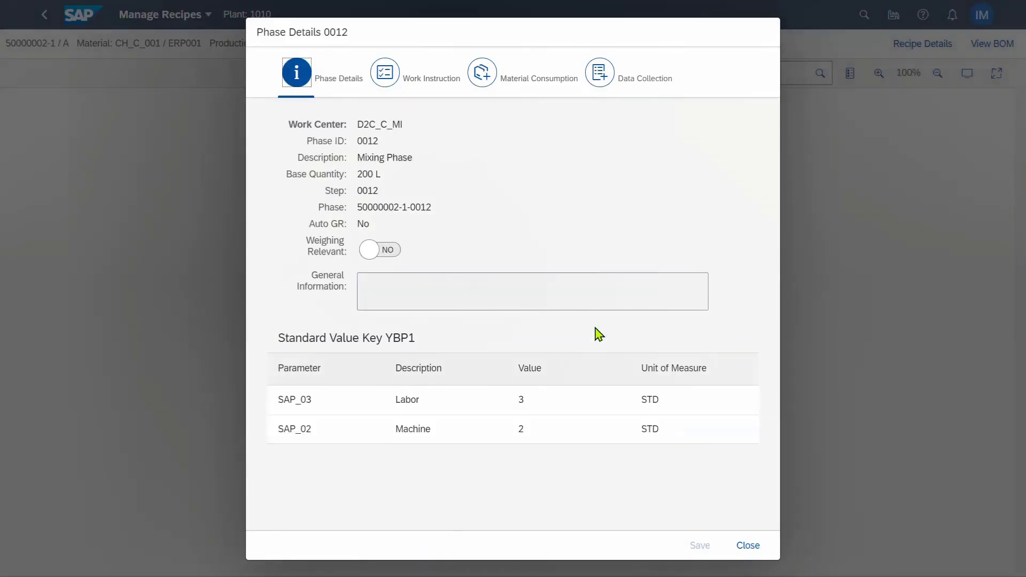
left_click(446, 89)
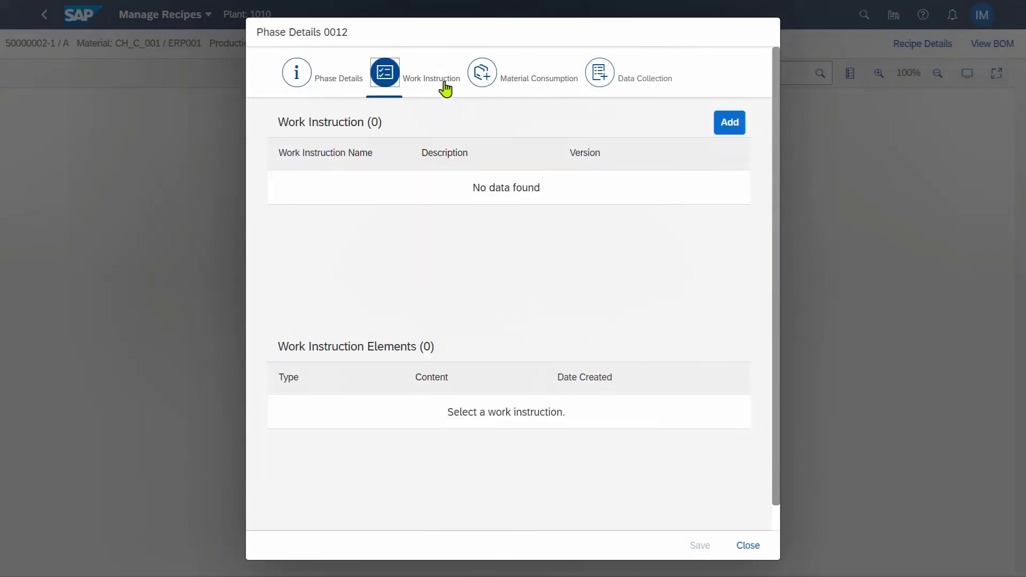
left_click(535, 83)
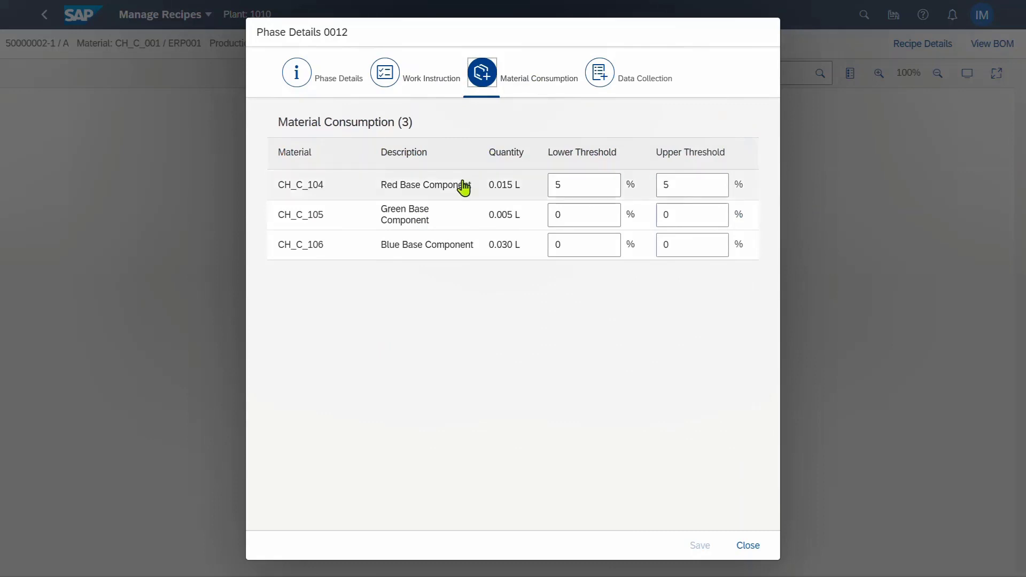
left_click(604, 79)
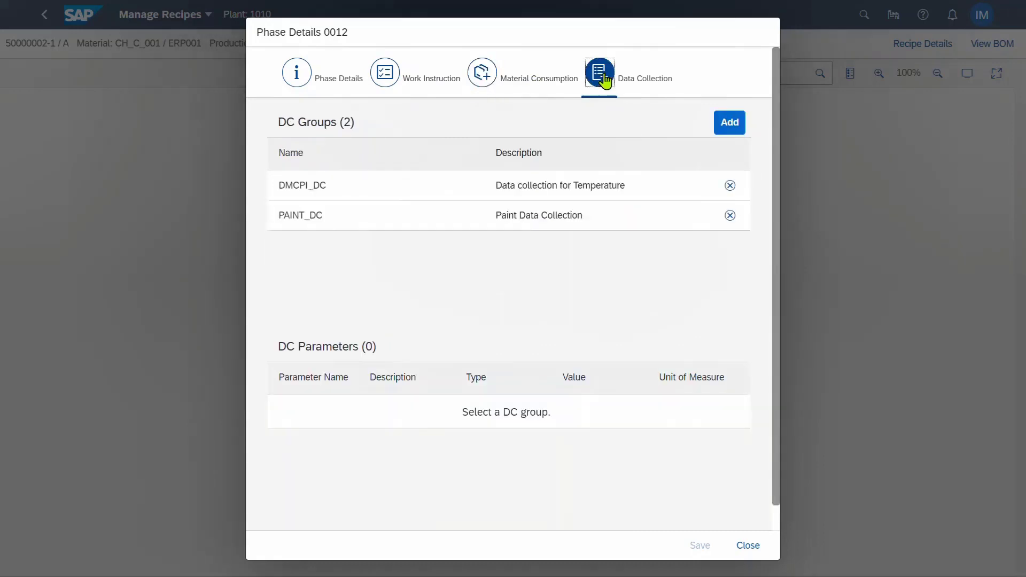
left_click(544, 199)
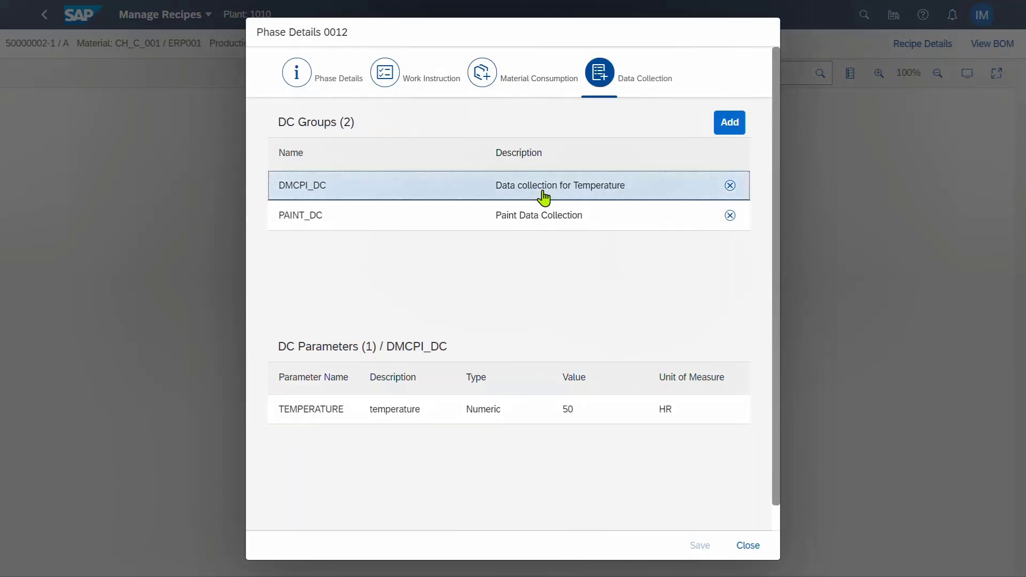
left_click(546, 226)
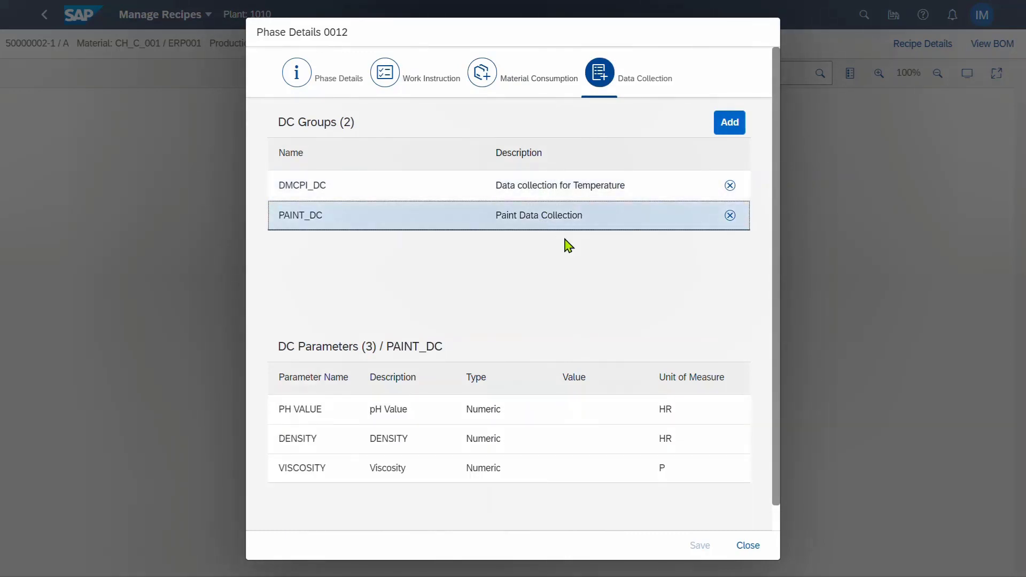
left_click(751, 545)
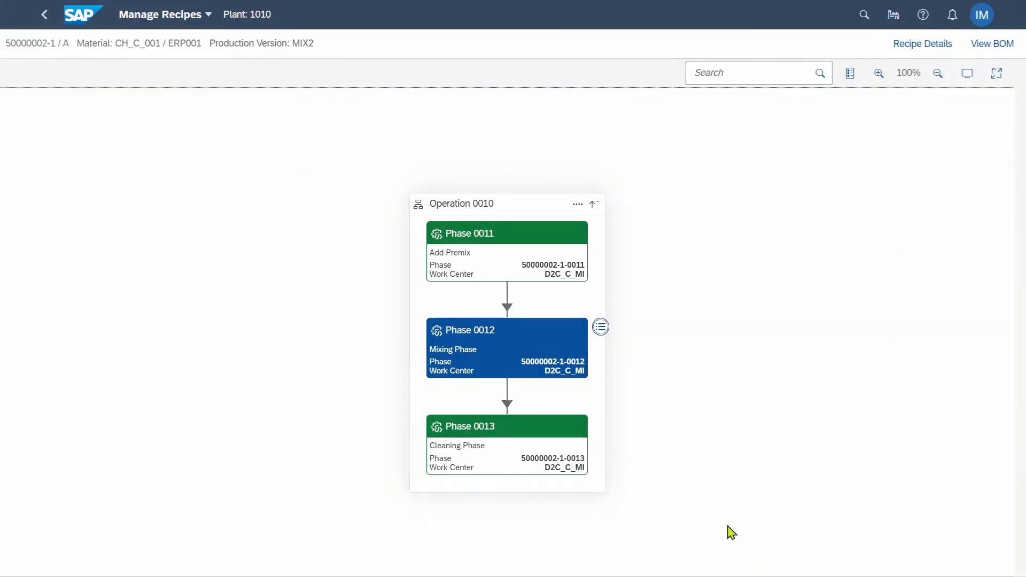
left_click(532, 431)
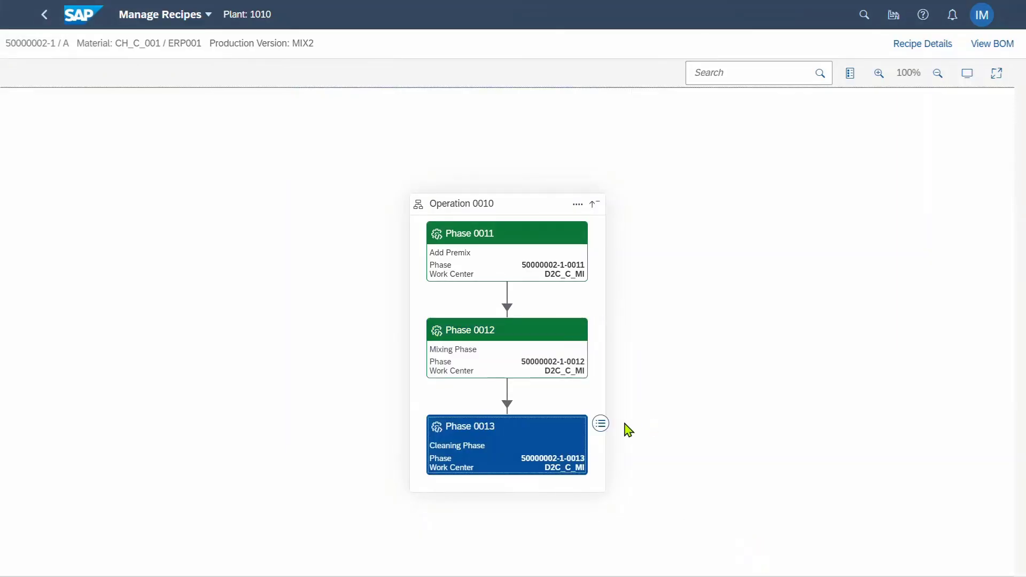
Review Phase 0013's work instructions, materials and data collection groups, then open the BOM Explorer
left_click(601, 425)
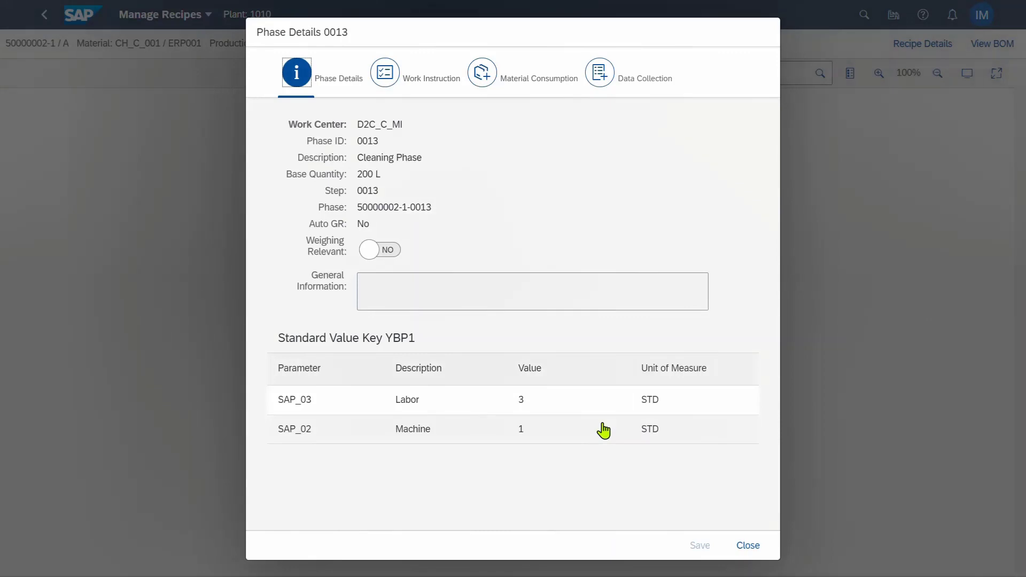
left_click(396, 79)
left_click(515, 82)
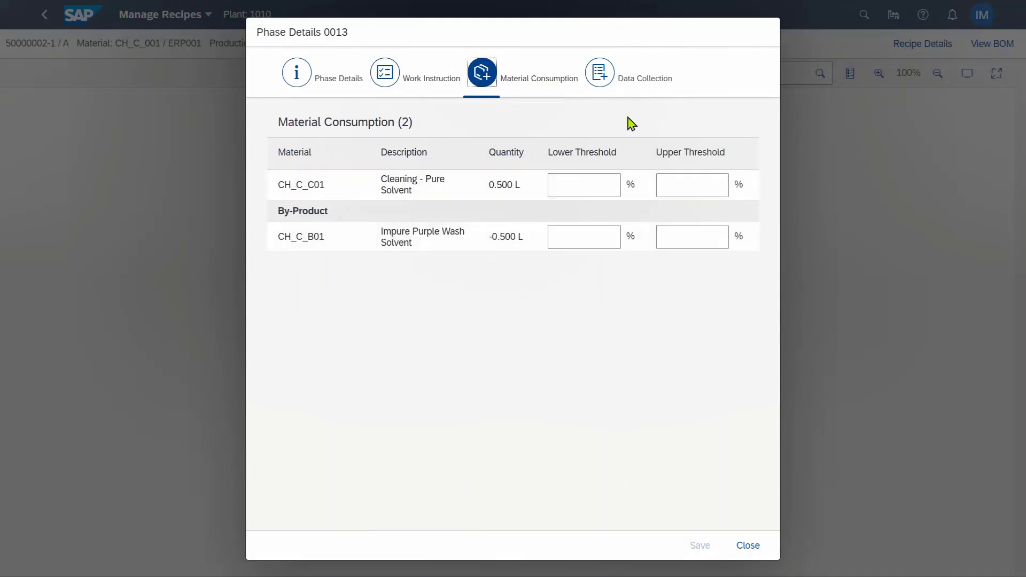
left_click(643, 81)
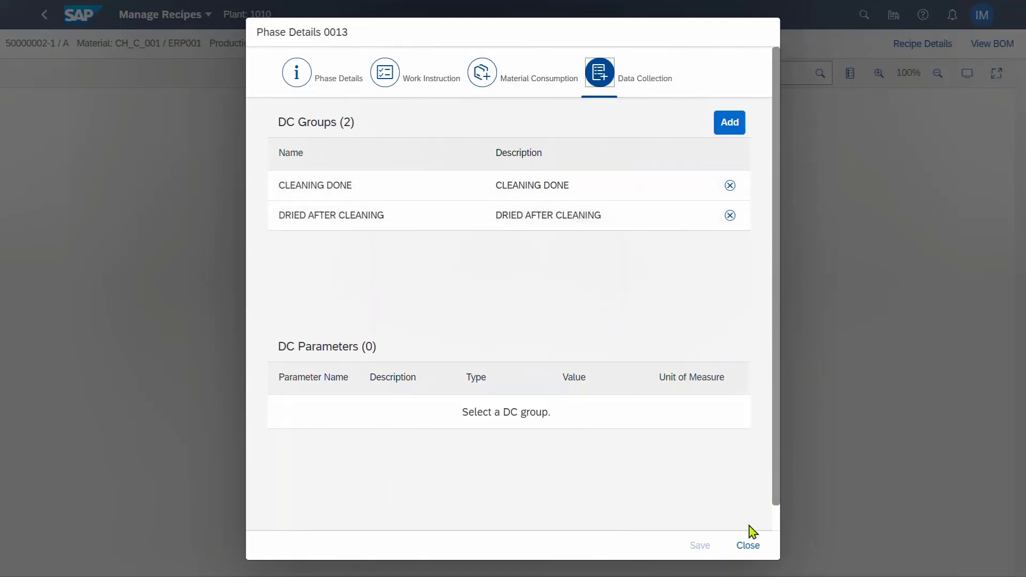
left_click(748, 546)
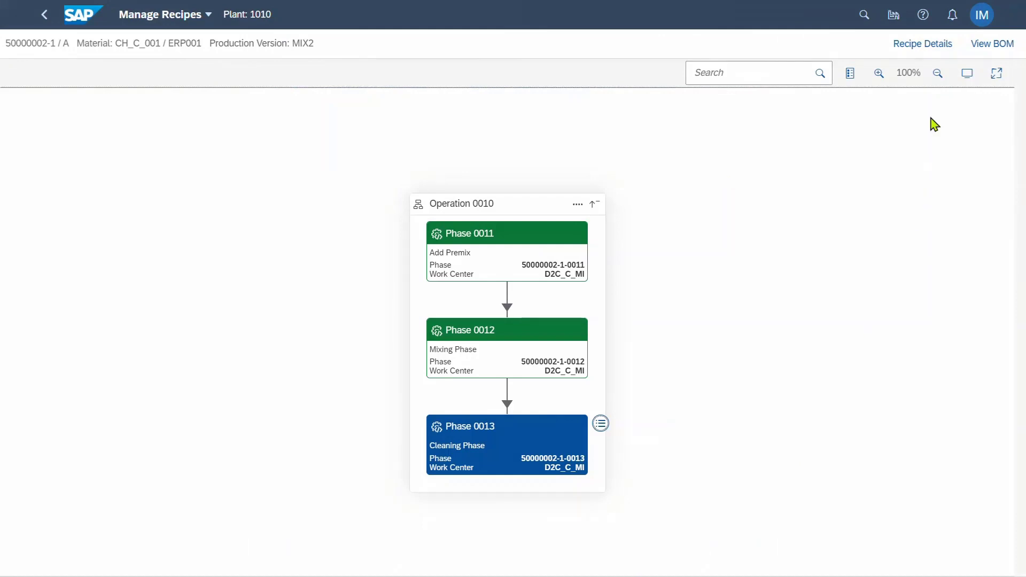
left_click(980, 48)
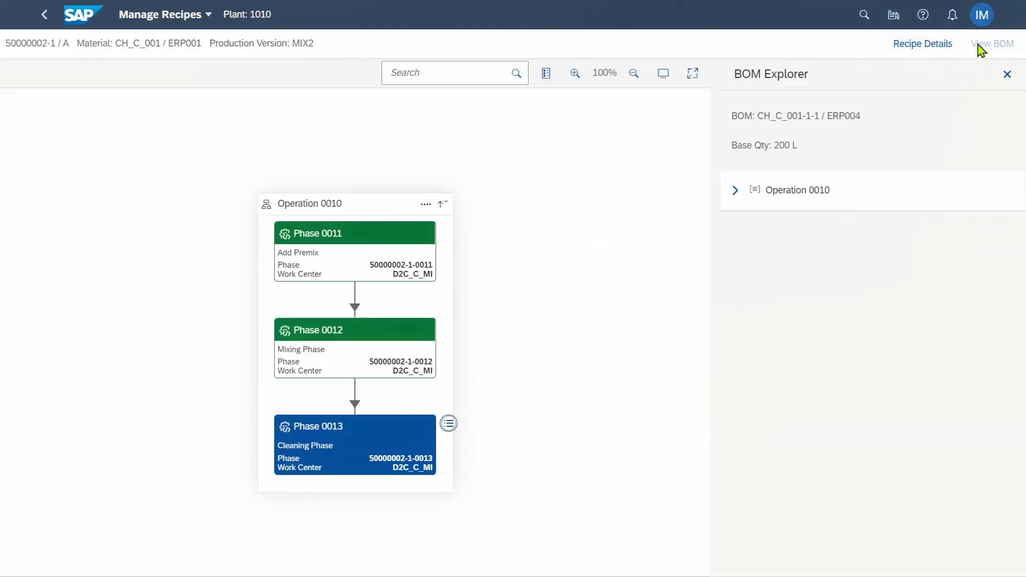
Expand the BOM's Operation 0010 steps, then list the recipe's two output products in Recipe Details
left_click(730, 191)
left_click(748, 228)
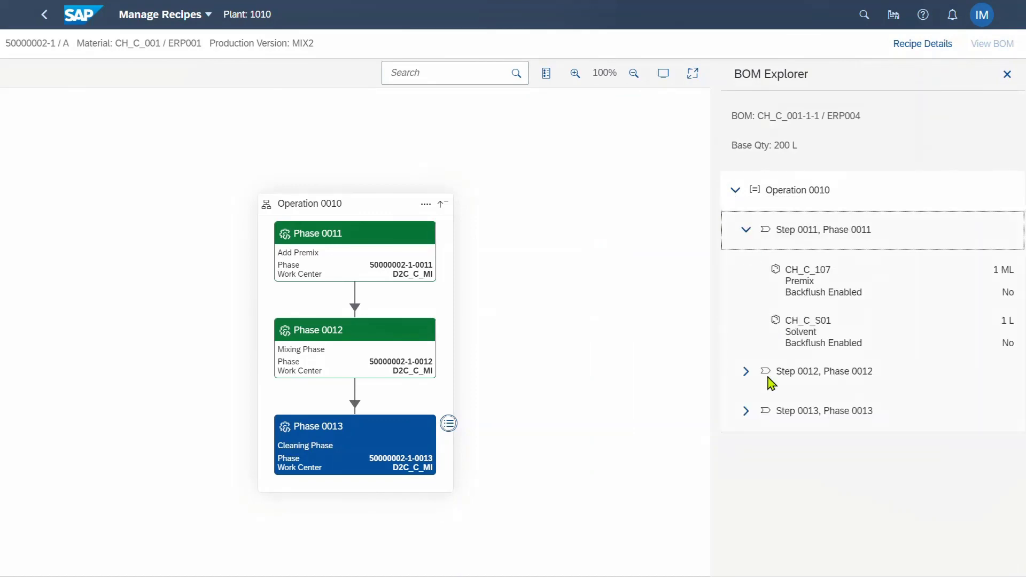
left_click(751, 375)
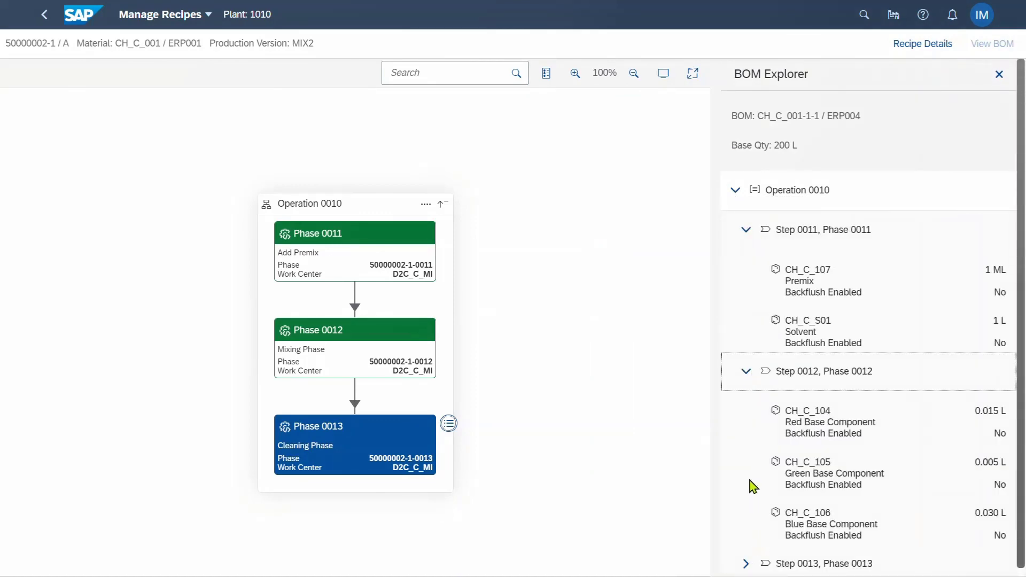
scroll(749, 484, "down", 1)
left_click(750, 555)
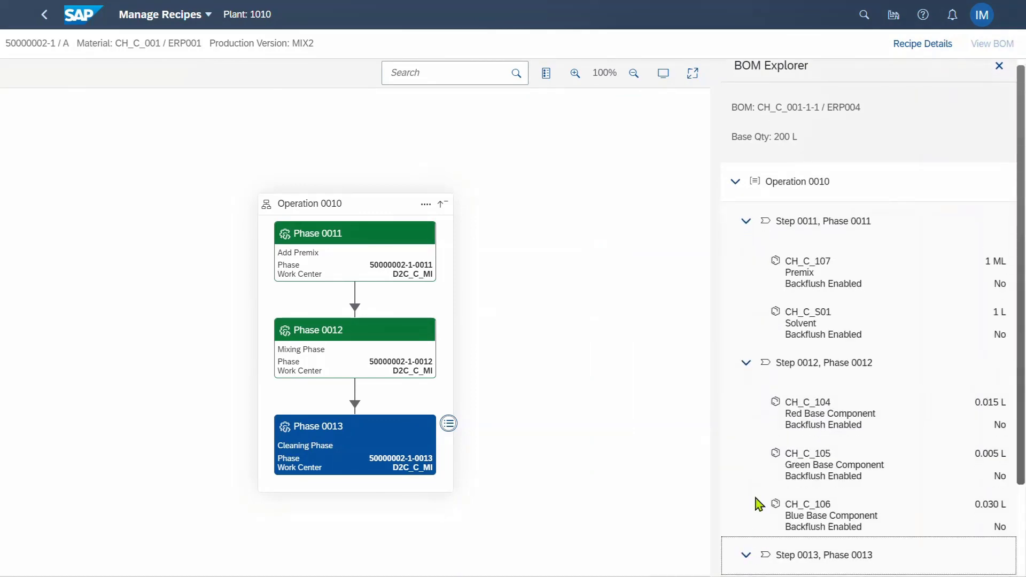
left_click(745, 224)
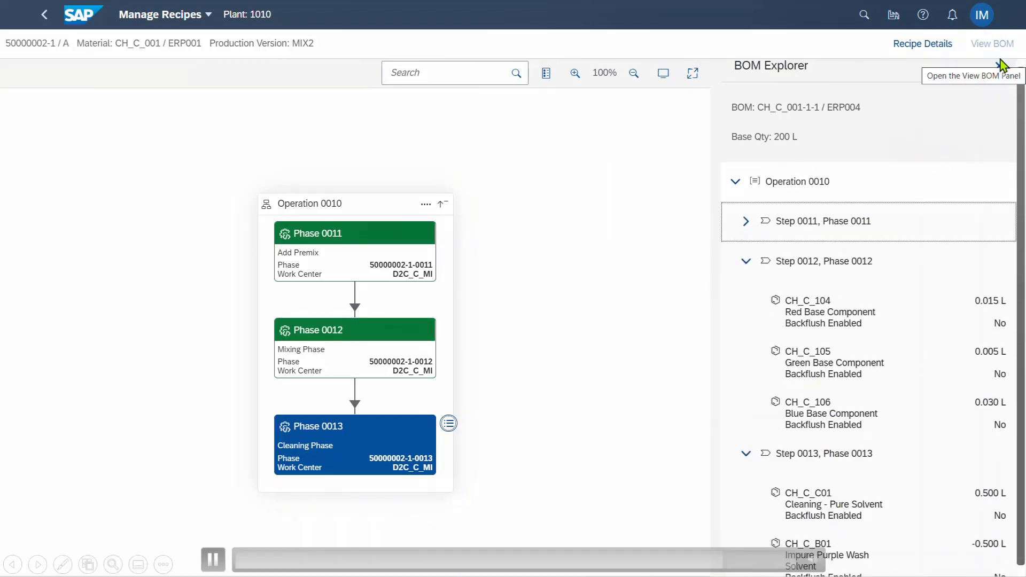
left_click(937, 49)
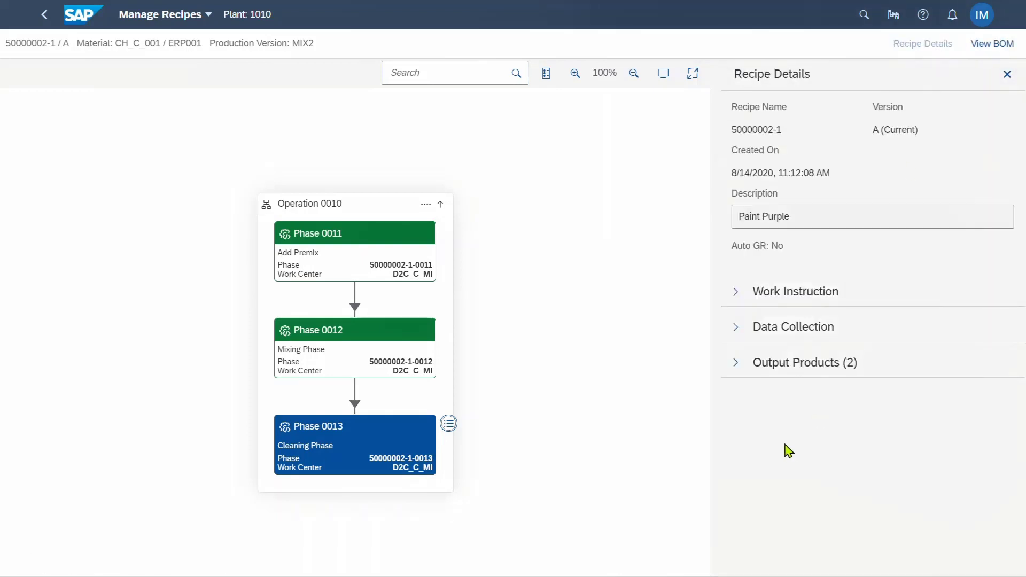
left_click(736, 374)
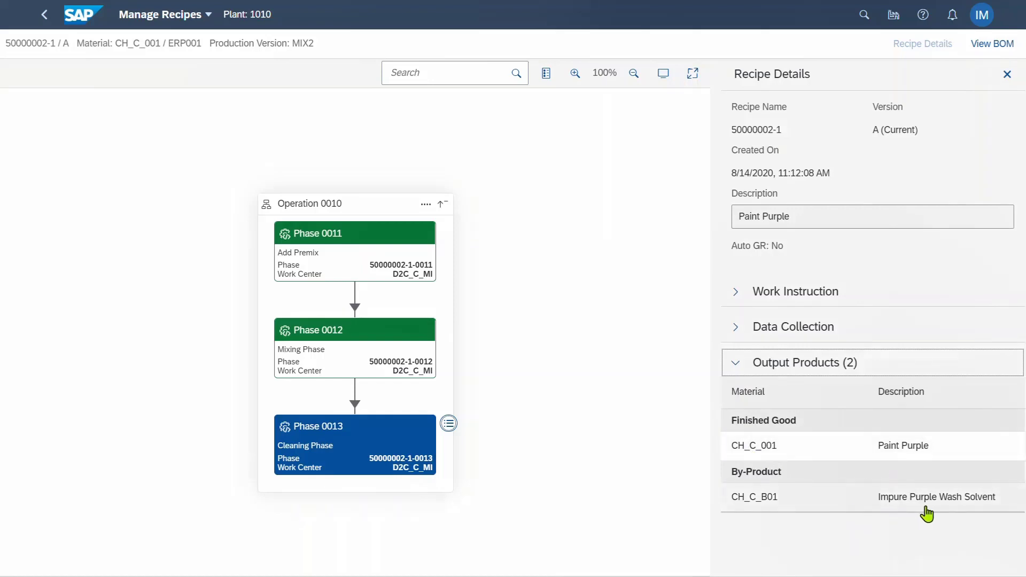
Go back to the Fiori Launchpad My Home page via the SAP logo
left_click(81, 22)
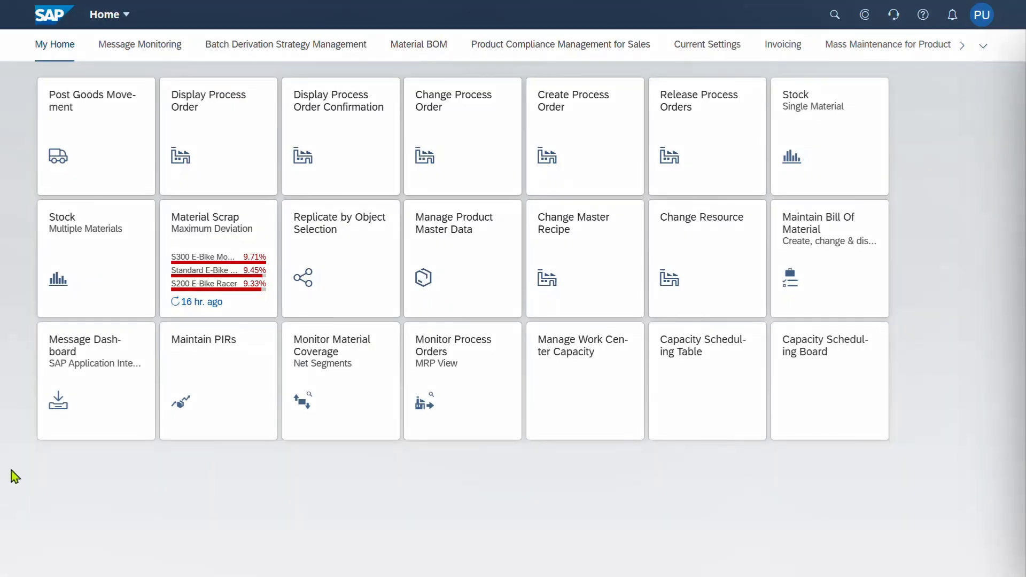
Review weekly PIR quantities for all six materials in Maintain PIRs, then cancel without saving
left_click(237, 384)
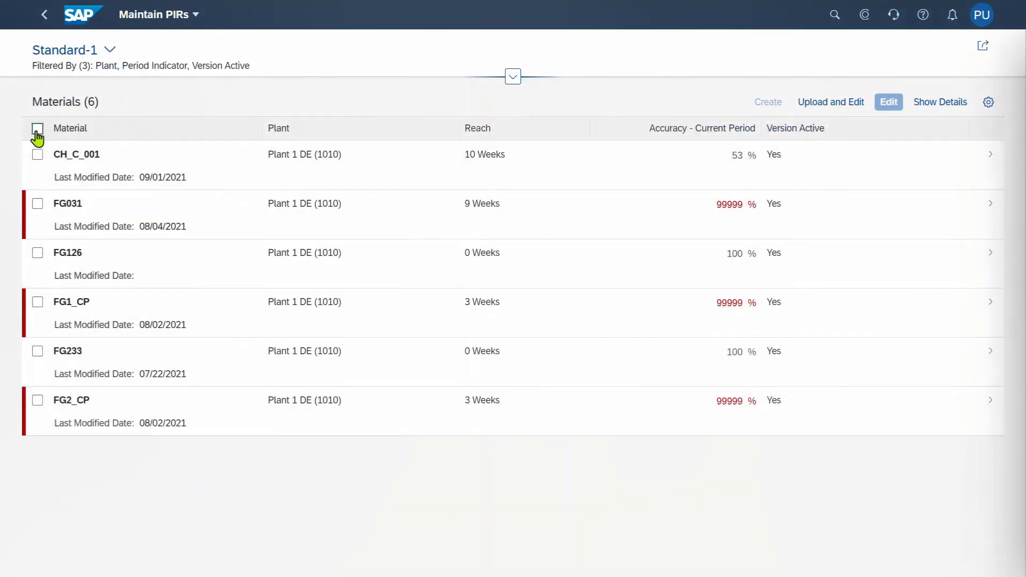
left_click(37, 129)
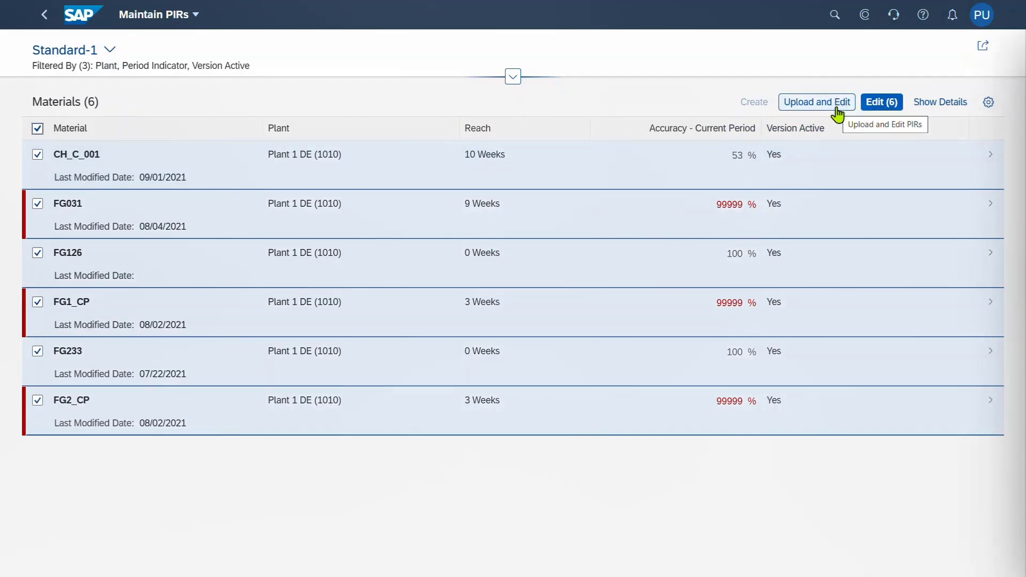
left_click(879, 102)
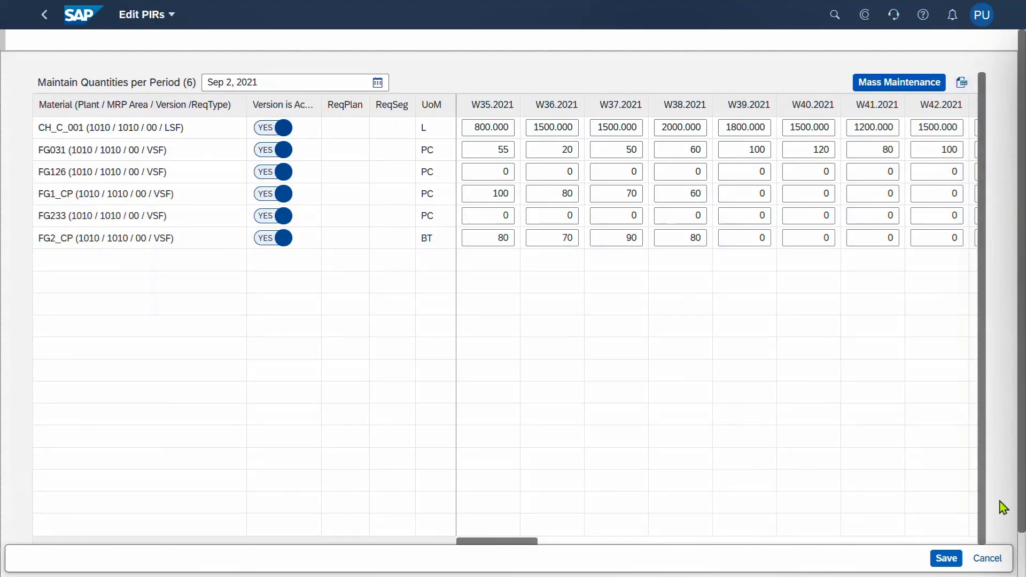
left_click(987, 558)
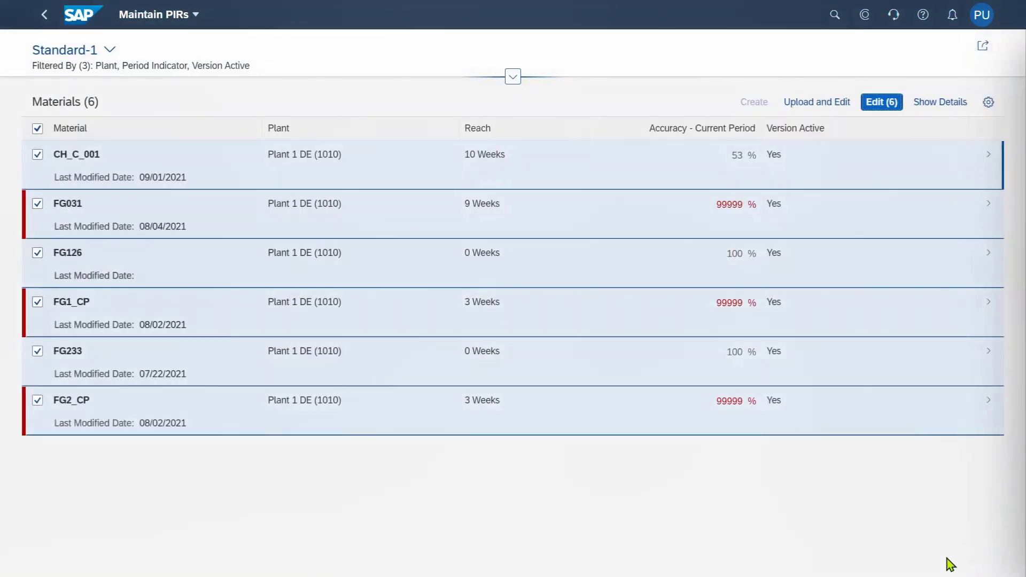
Chart CH_C_001's planned versus actual quantities, then open Process pMRP Simulations from home
left_click(989, 160)
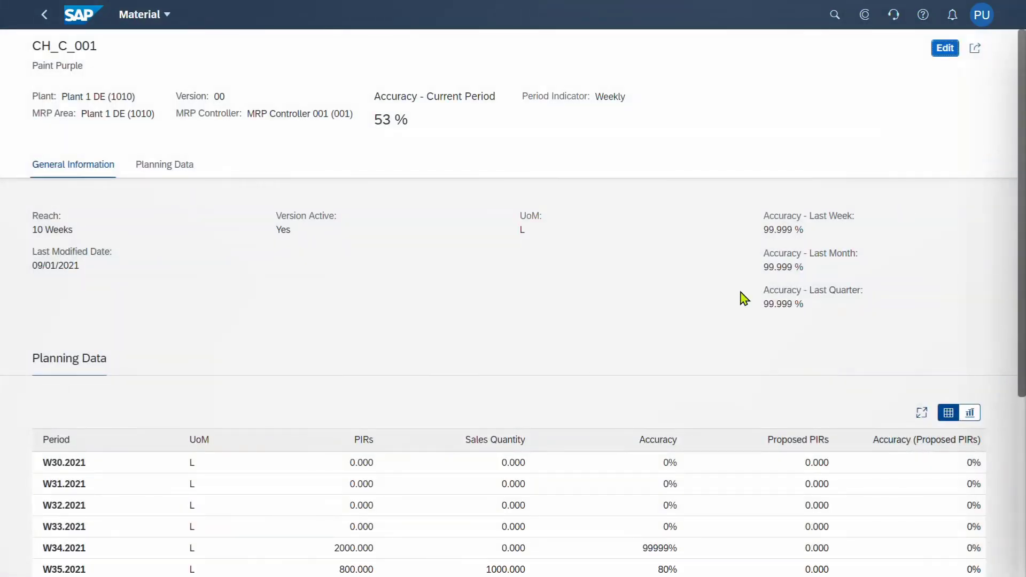
scroll(602, 352, "down", 4)
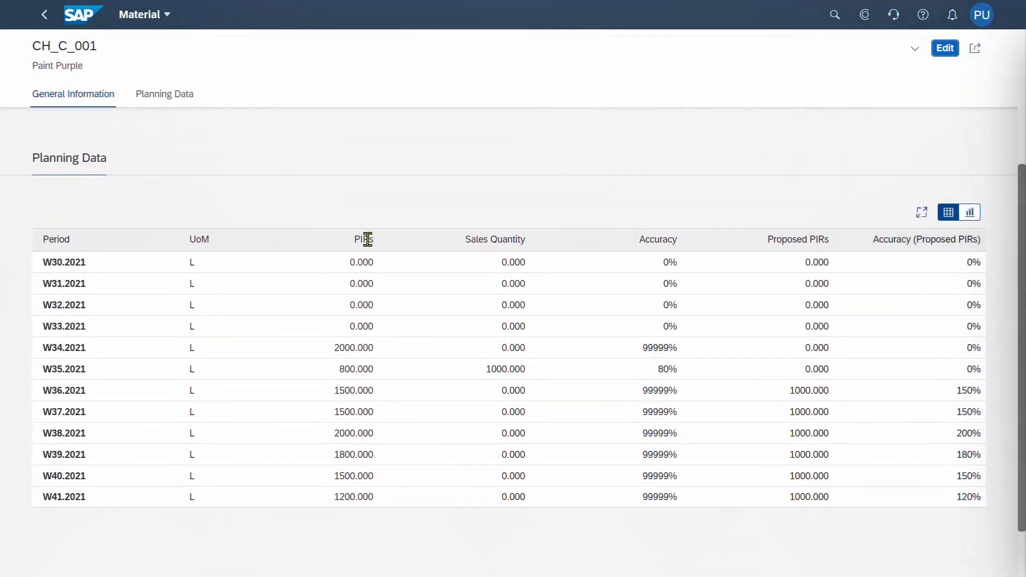
left_click(970, 213)
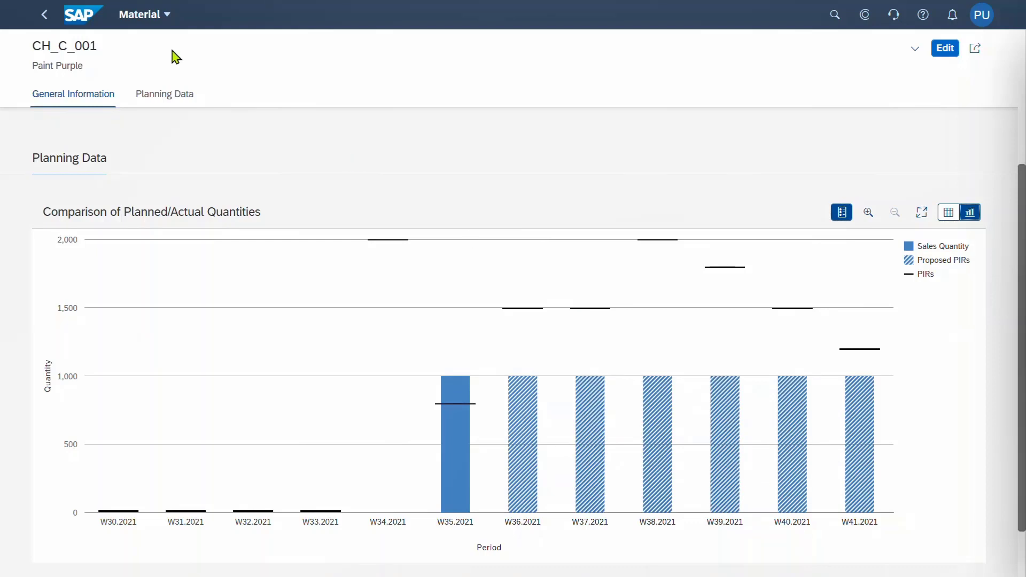
left_click(83, 24)
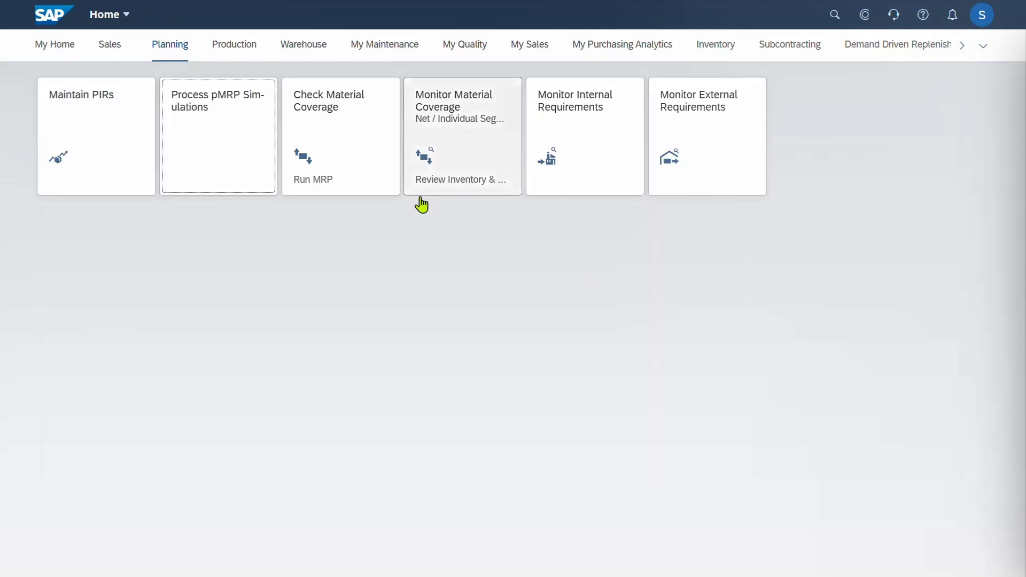
left_click(222, 170)
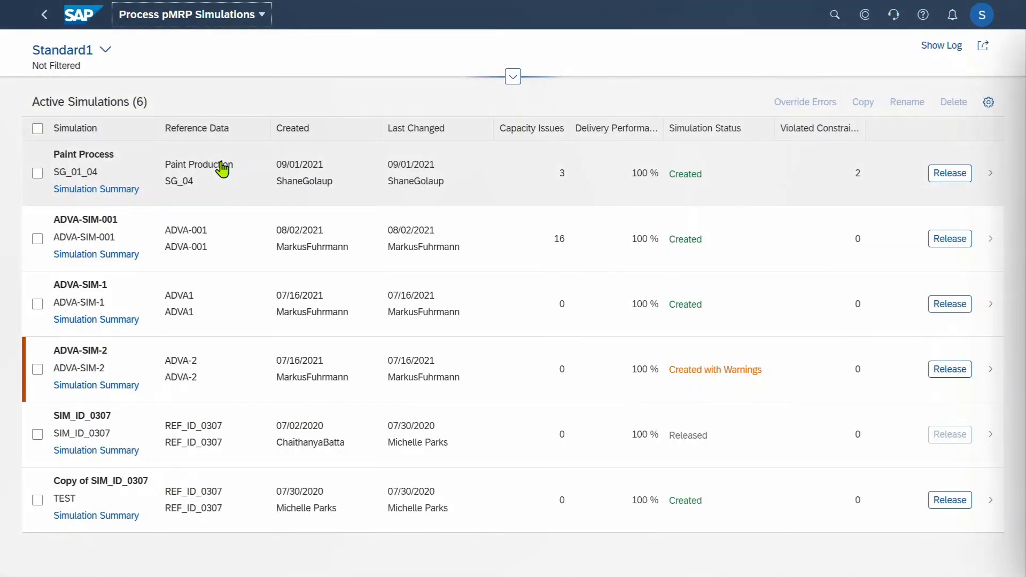
Open the Paint Process simulation, inspect its Week 37 issues, and go to Capacity Plan Simulation
left_click(37, 173)
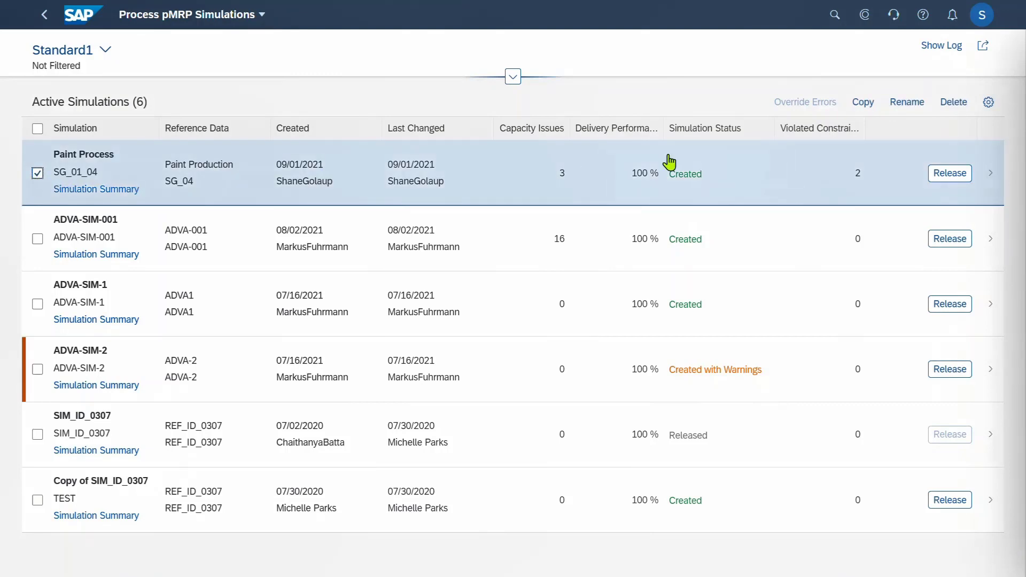
left_click(993, 175)
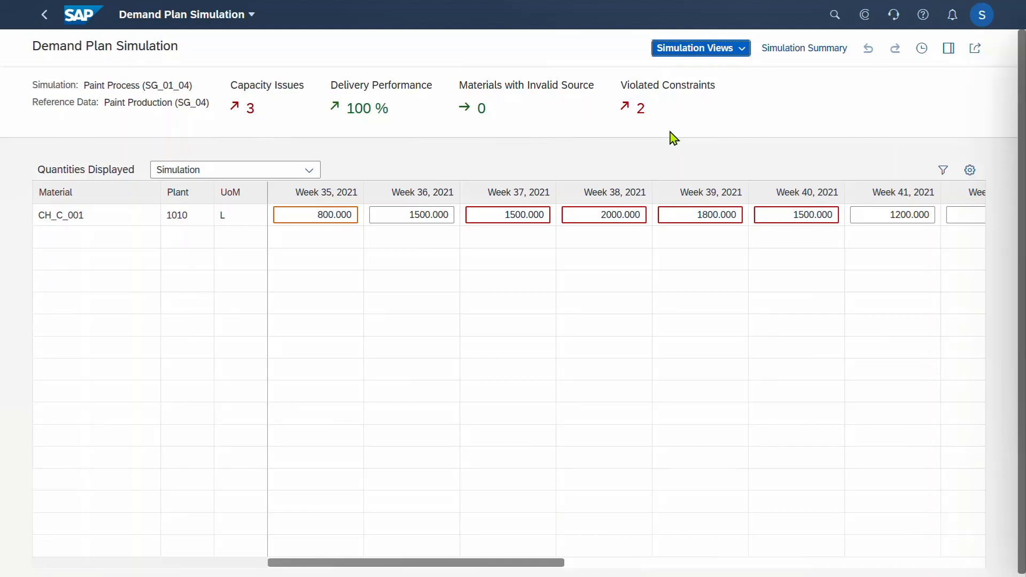
left_click(505, 216)
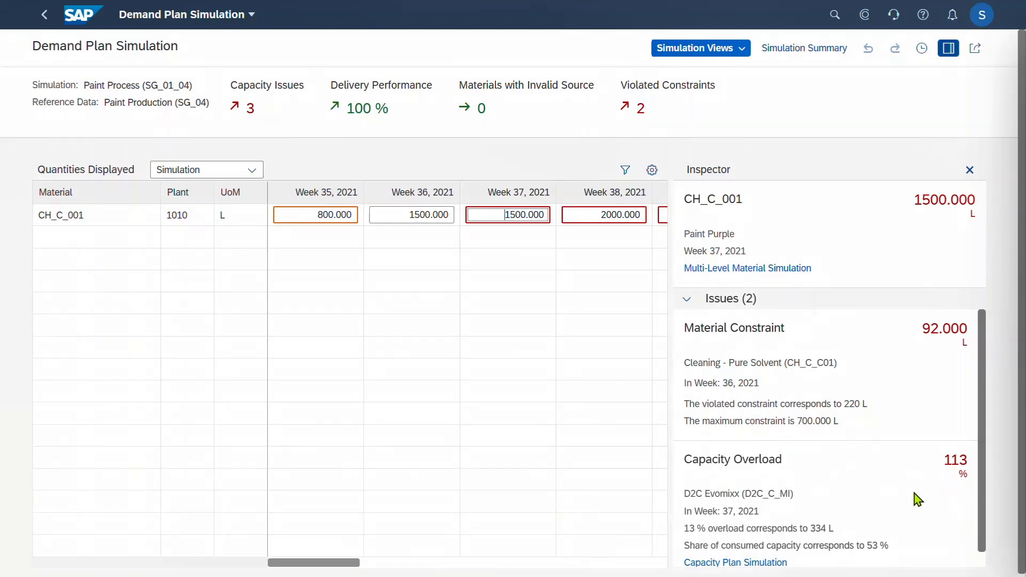
left_click(746, 563)
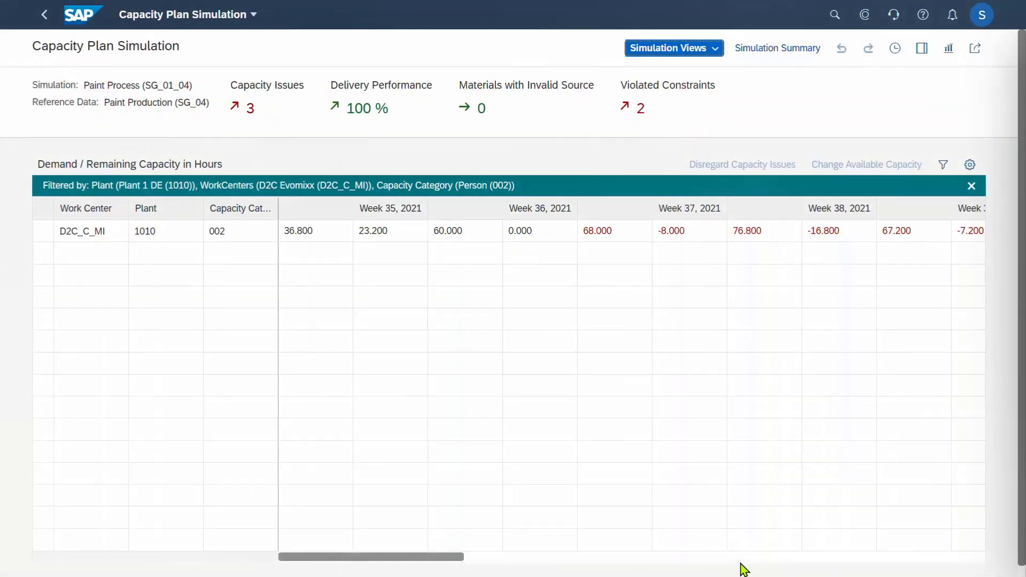
Raise D2C_C_MI's Week 37 available capacity to the proposed 114% utilization
left_click(948, 48)
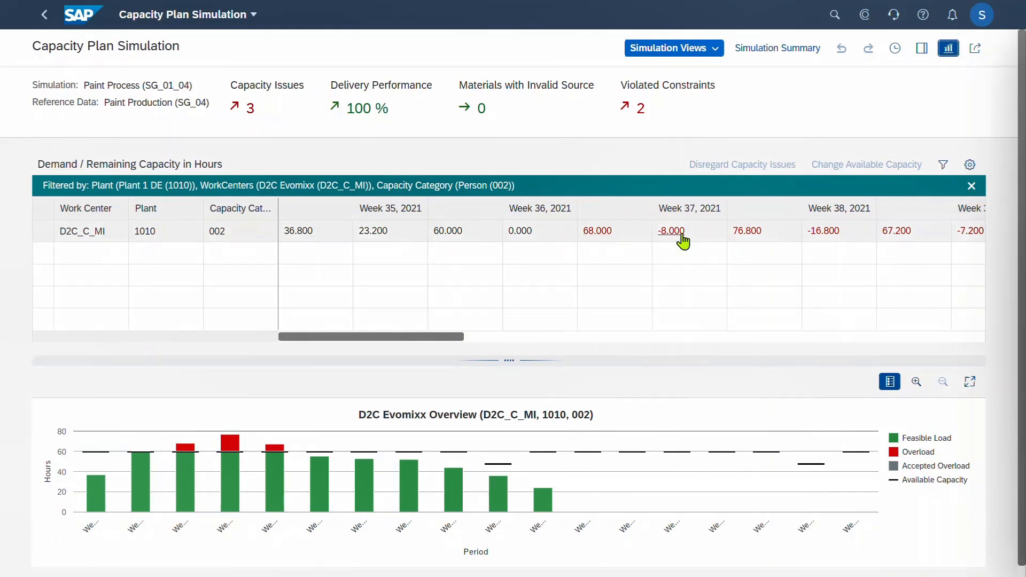
left_click(596, 231)
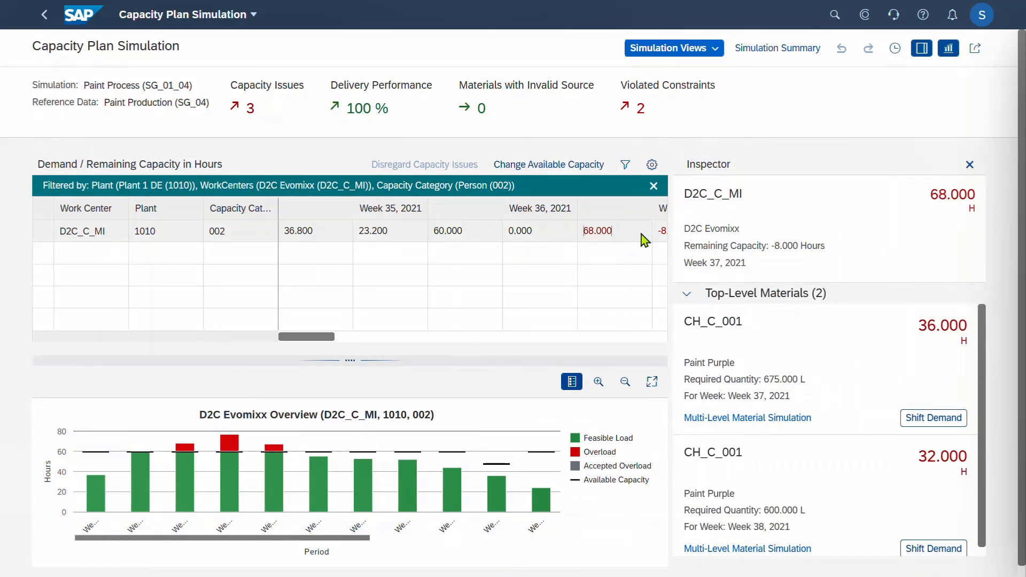
left_click(185, 455)
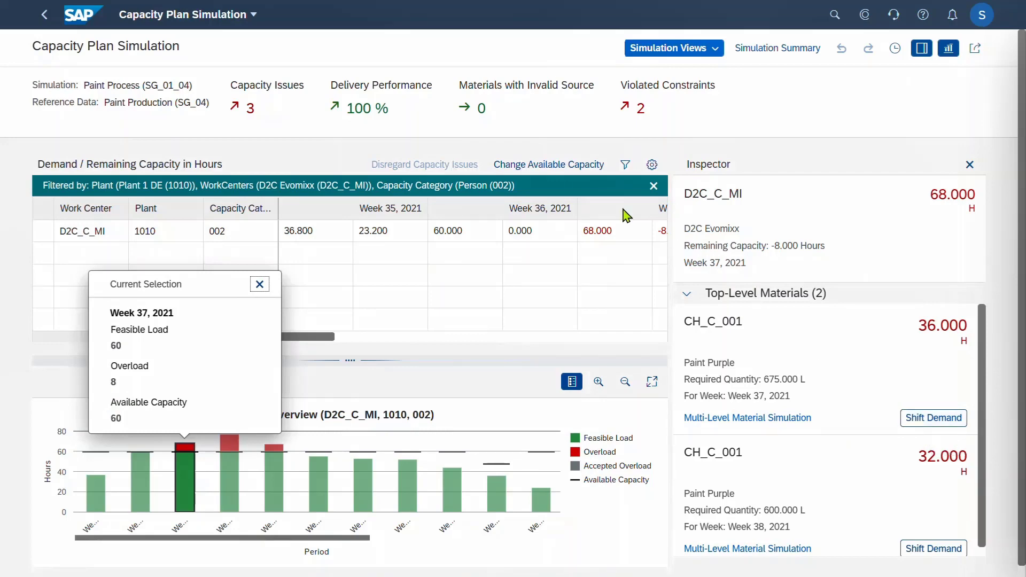
left_click(549, 165)
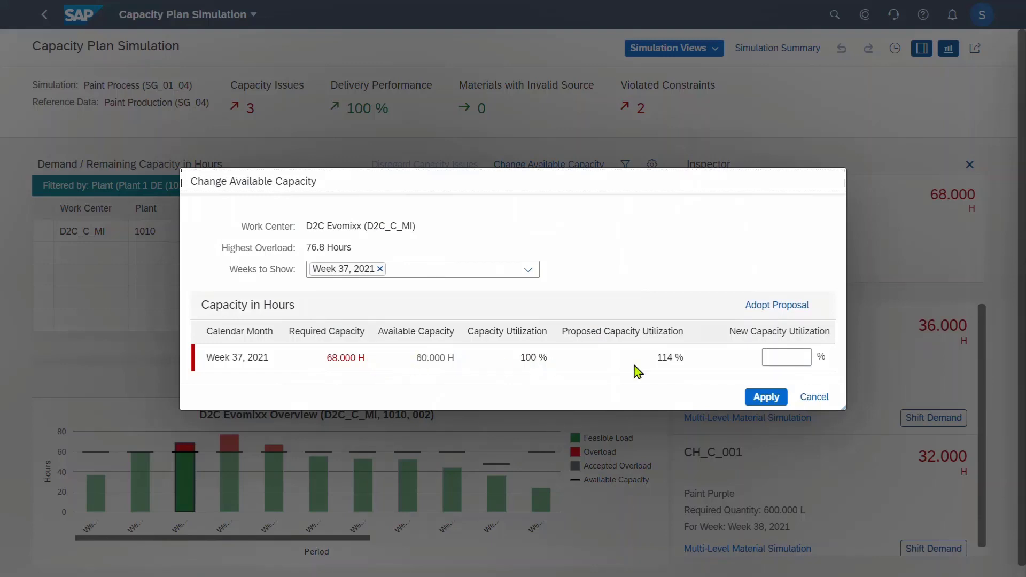
left_click(776, 308)
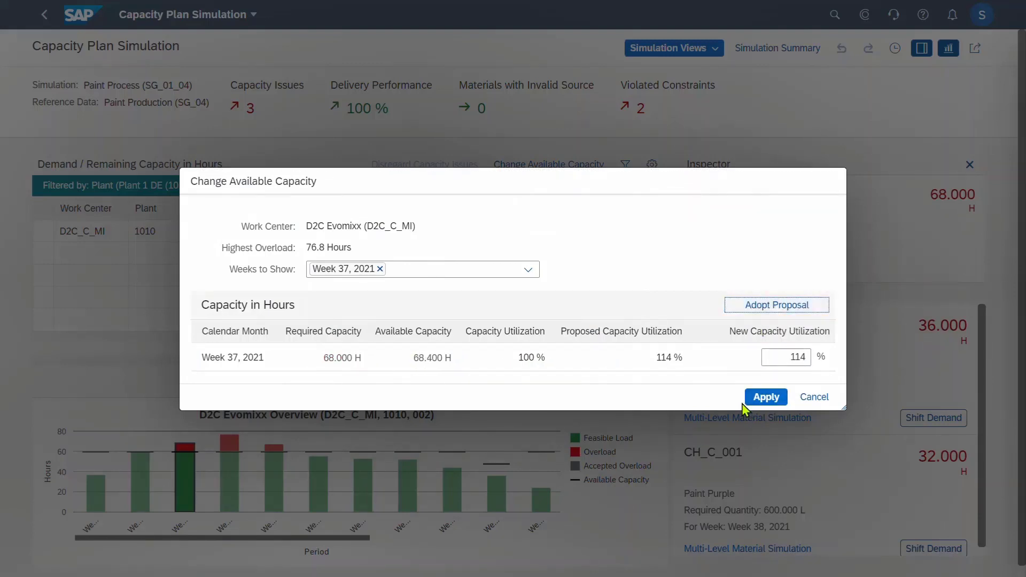
left_click(763, 400)
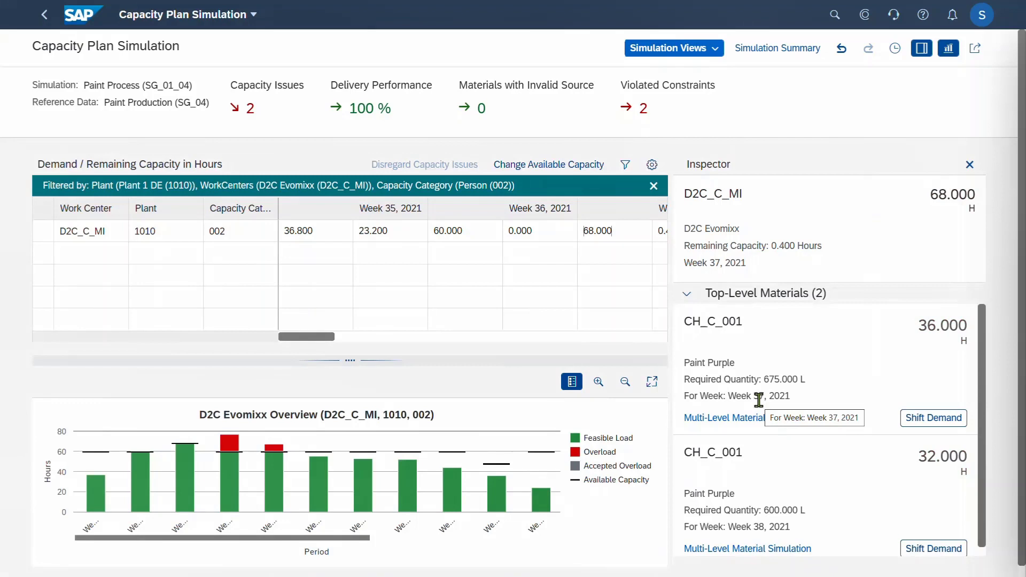
left_click(717, 49)
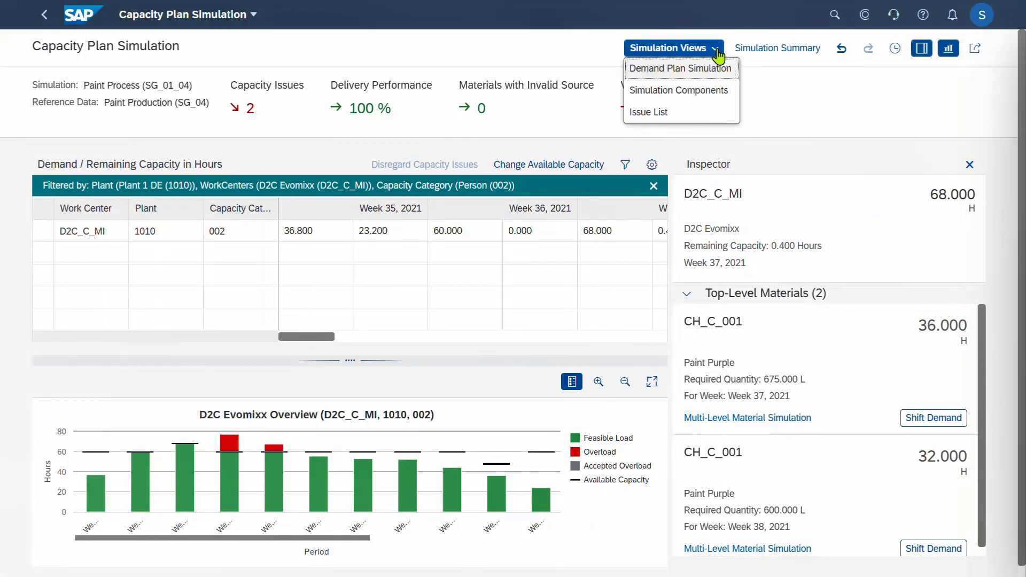
Inspect CH_C_C01's red 792.000 Week 36 requirement and open its Multi-Level Material Simulation
left_click(689, 101)
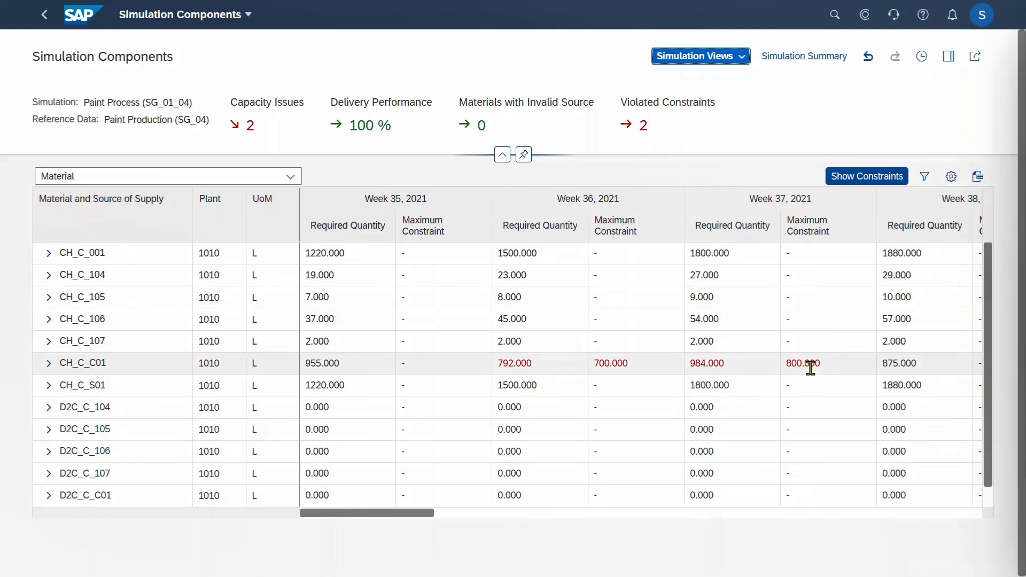
left_click(517, 364)
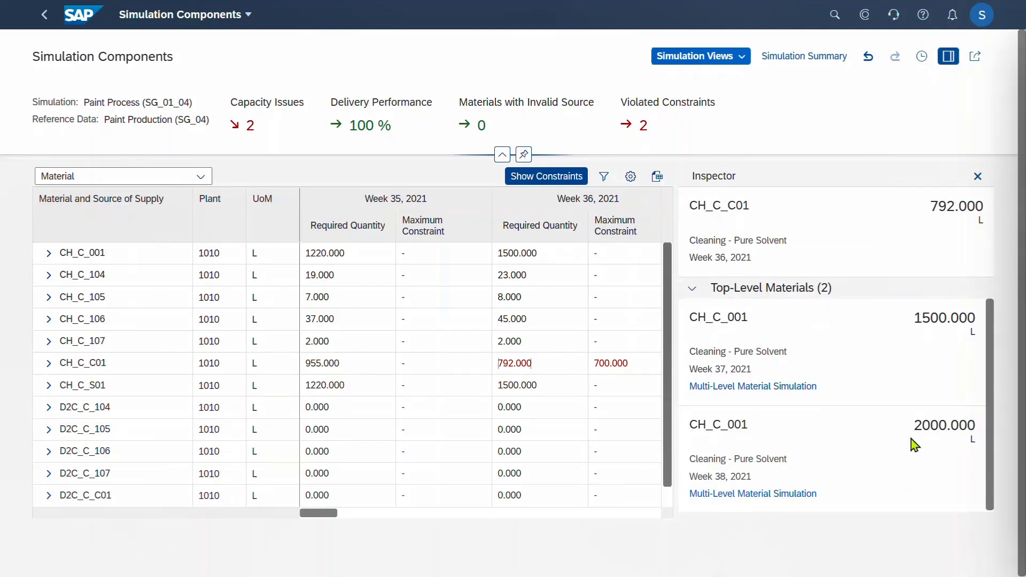
left_click(740, 387)
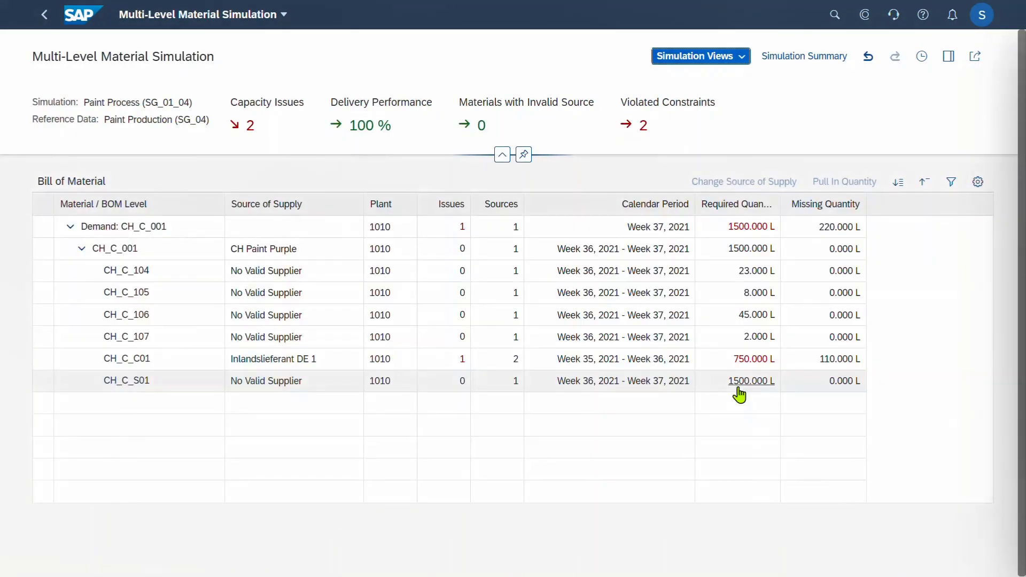
Split CH_C_C01's 750 L solvent supply: 640 L from Inlandslieferant DE 1, 110 L from DE 2
left_click(754, 360)
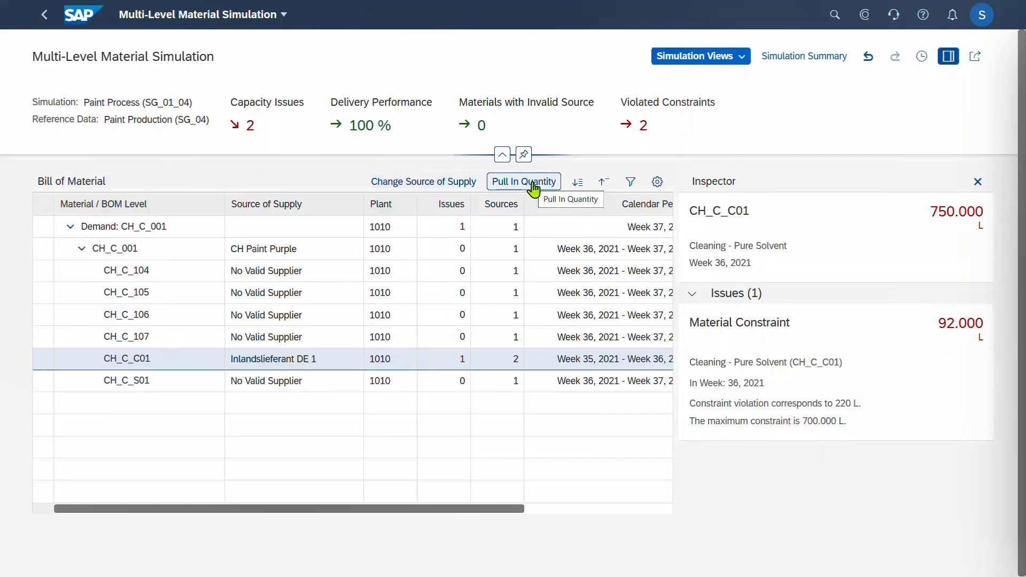
left_click(463, 183)
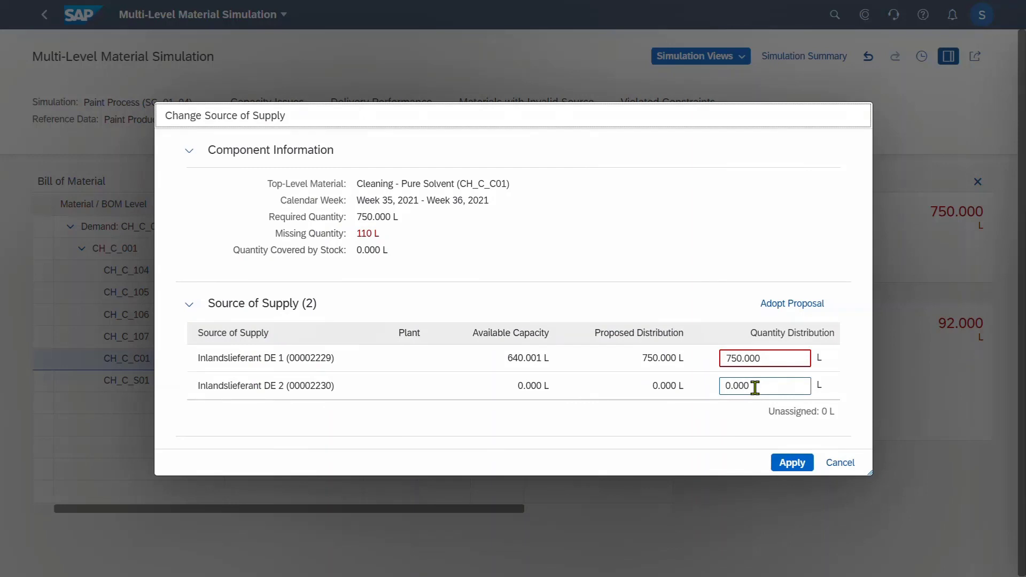
double_click(744, 357)
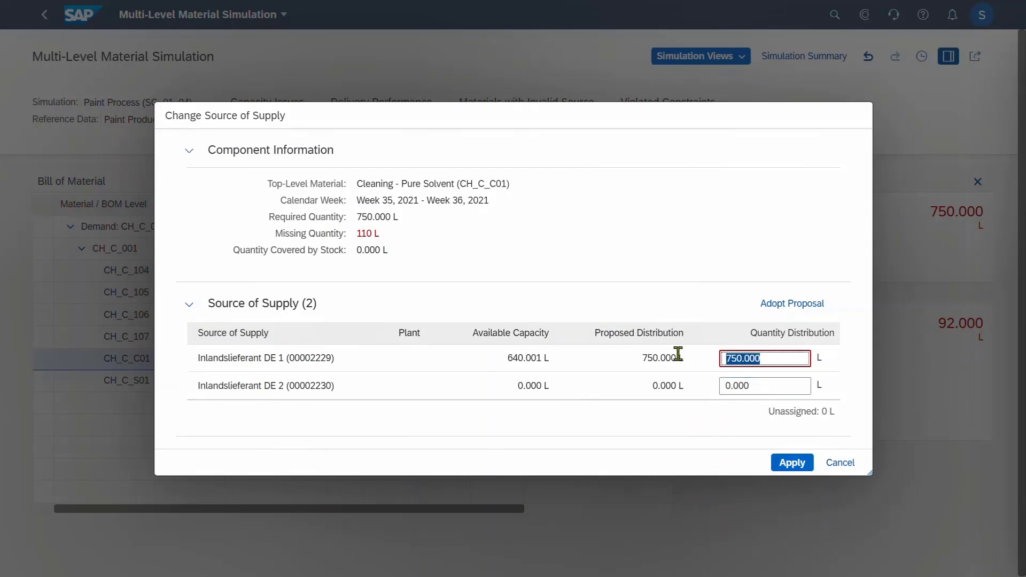
type("640")
left_click_drag(783, 383, 702, 389)
type("110")
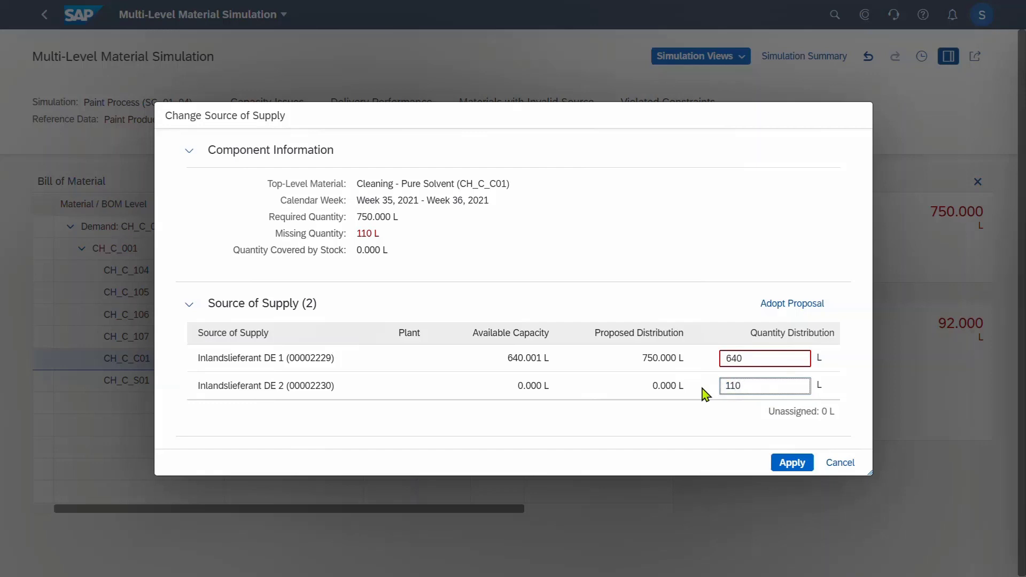
left_click(786, 463)
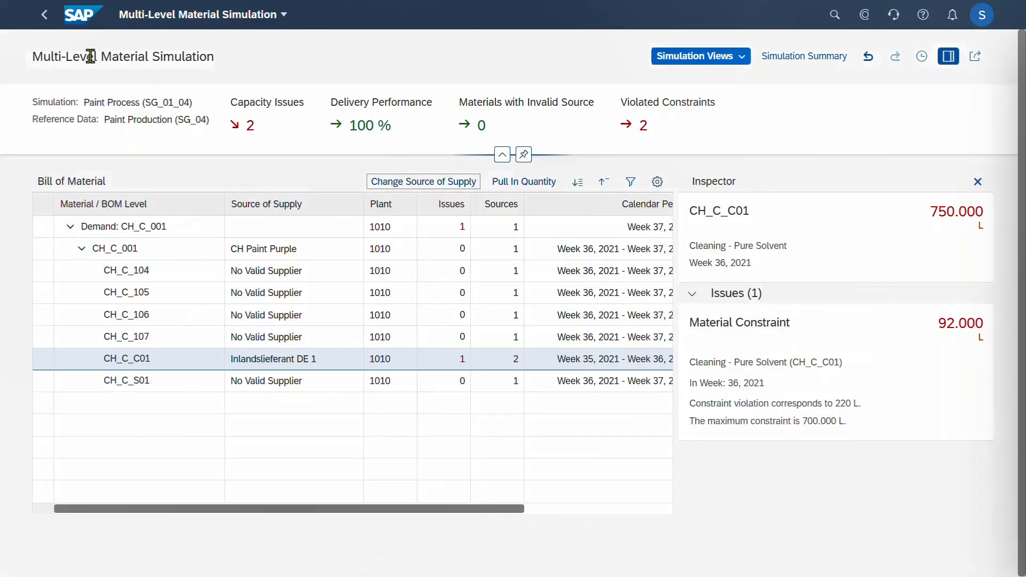
left_click(45, 15)
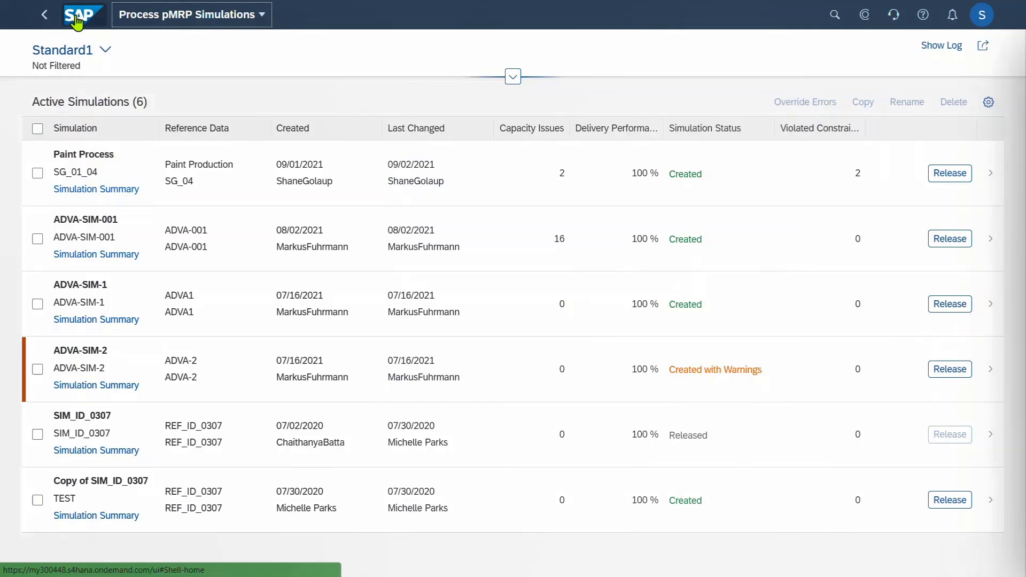
Open Monitor Material Coverage and set the stock availability chart horizon to 13 weeks
left_click(76, 21)
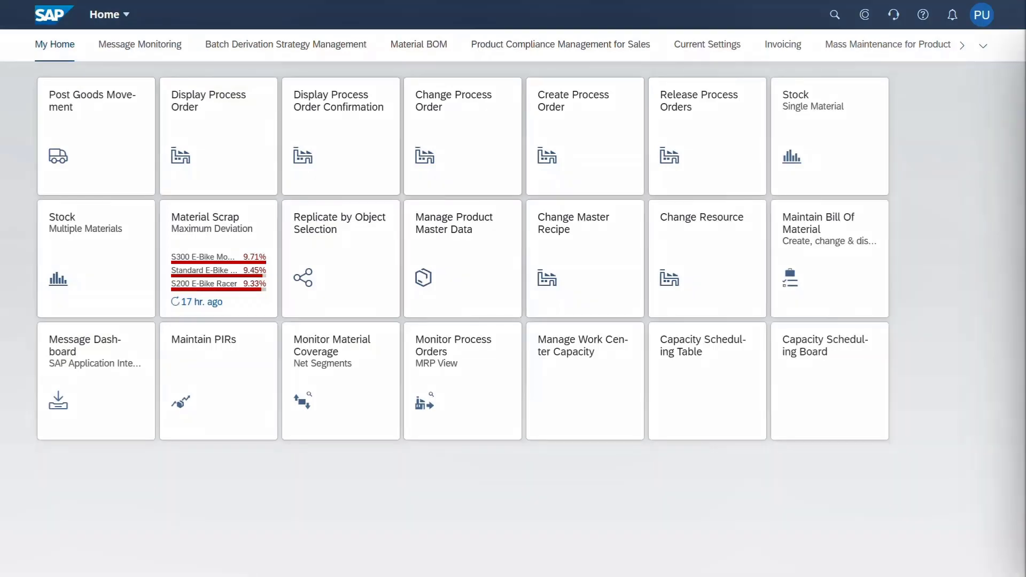
left_click(321, 417)
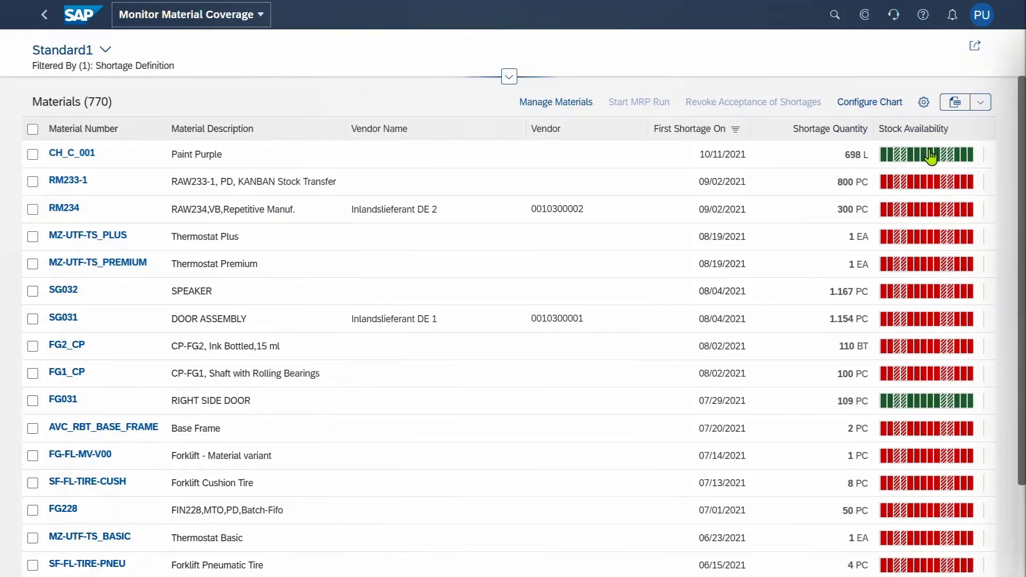
left_click(859, 103)
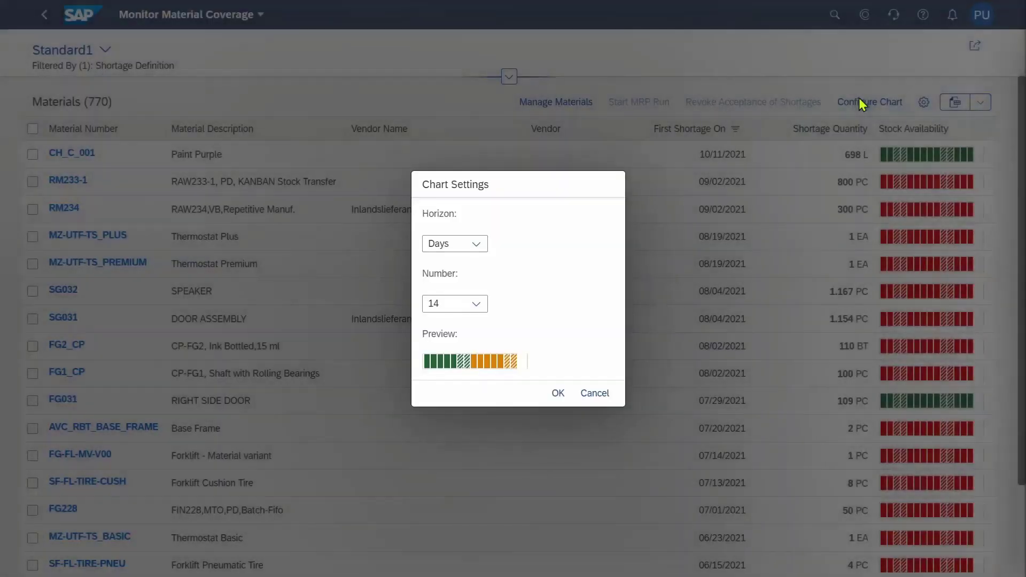
left_click(478, 246)
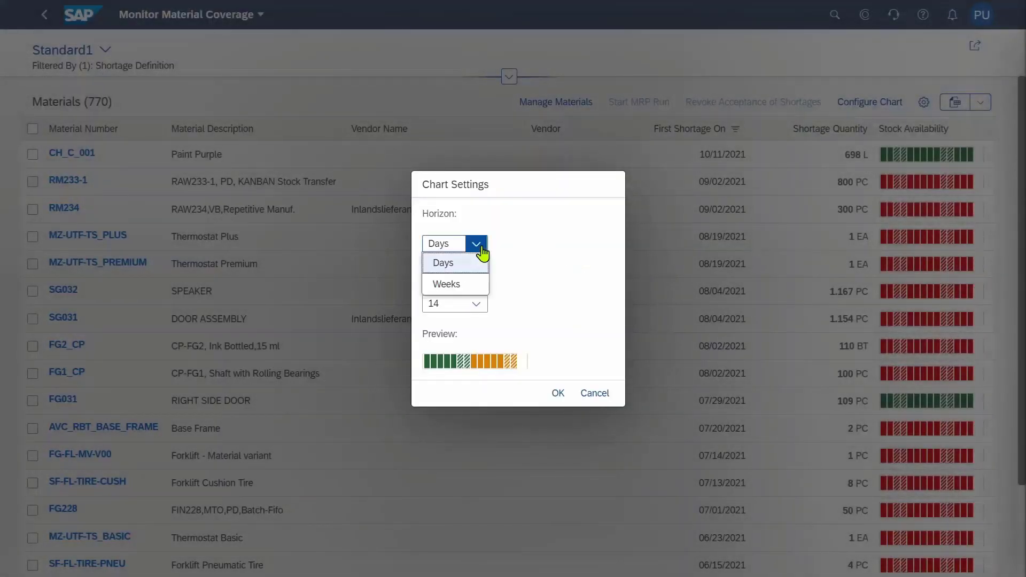
left_click(467, 284)
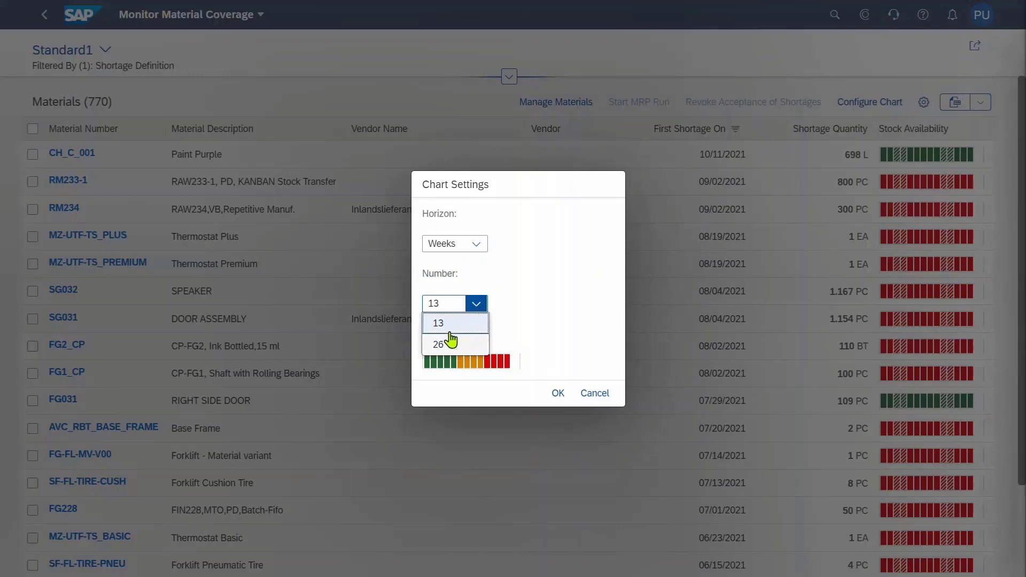
left_click(441, 327)
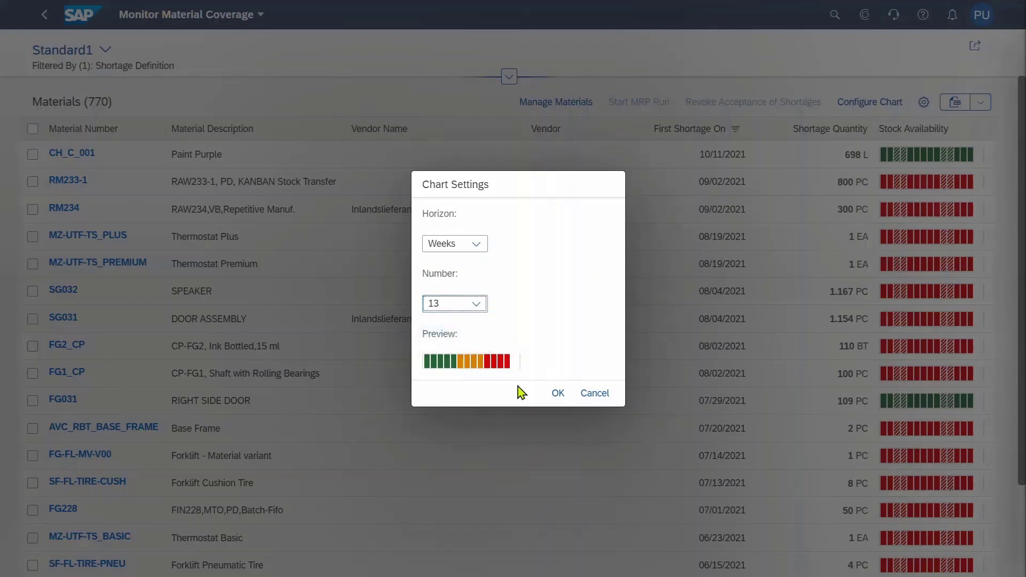
left_click(557, 394)
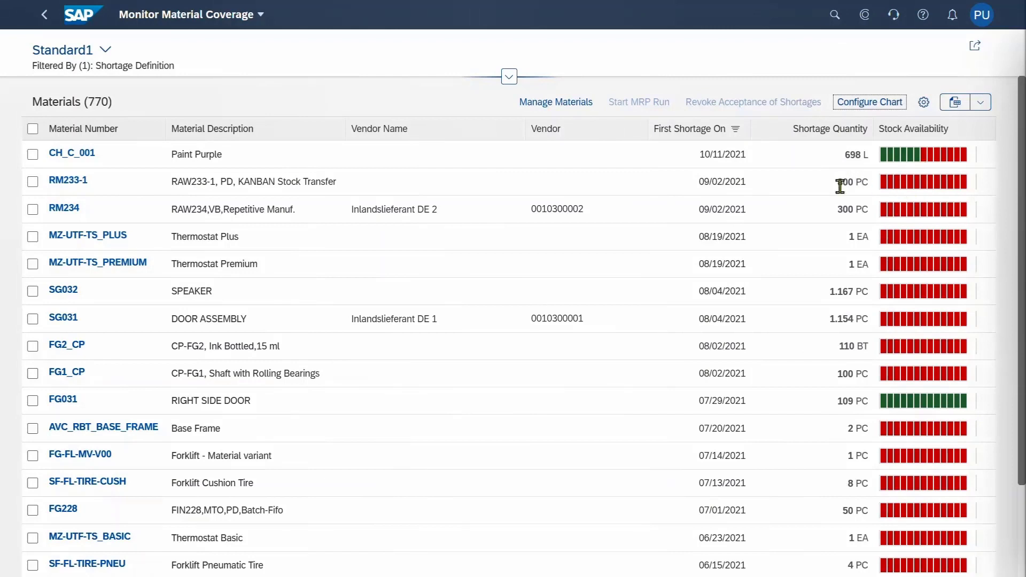
Select Paint Purple (CH_C_001) and RM234 and open coverage management for them
left_click(33, 154)
left_click(33, 210)
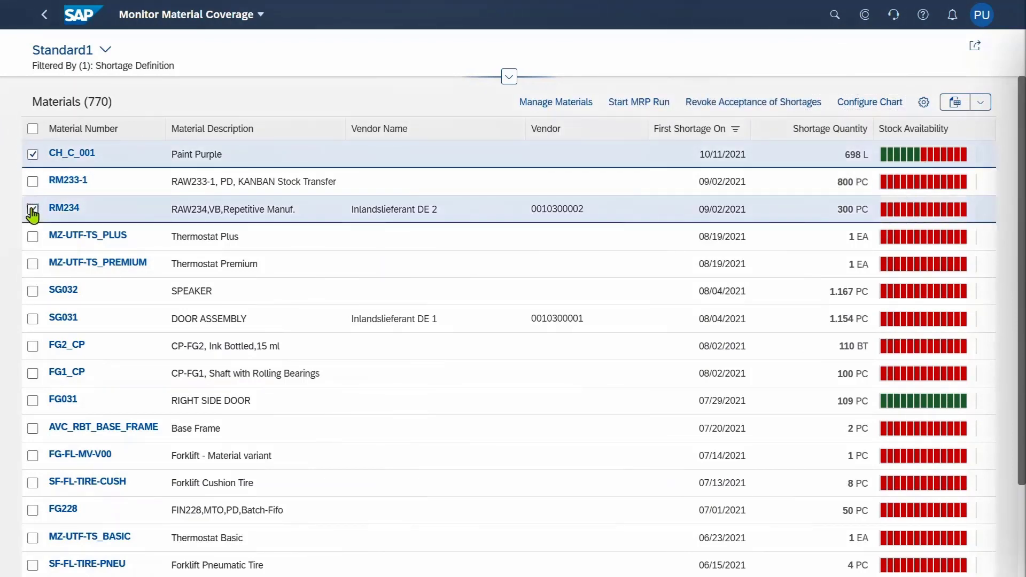
left_click(547, 102)
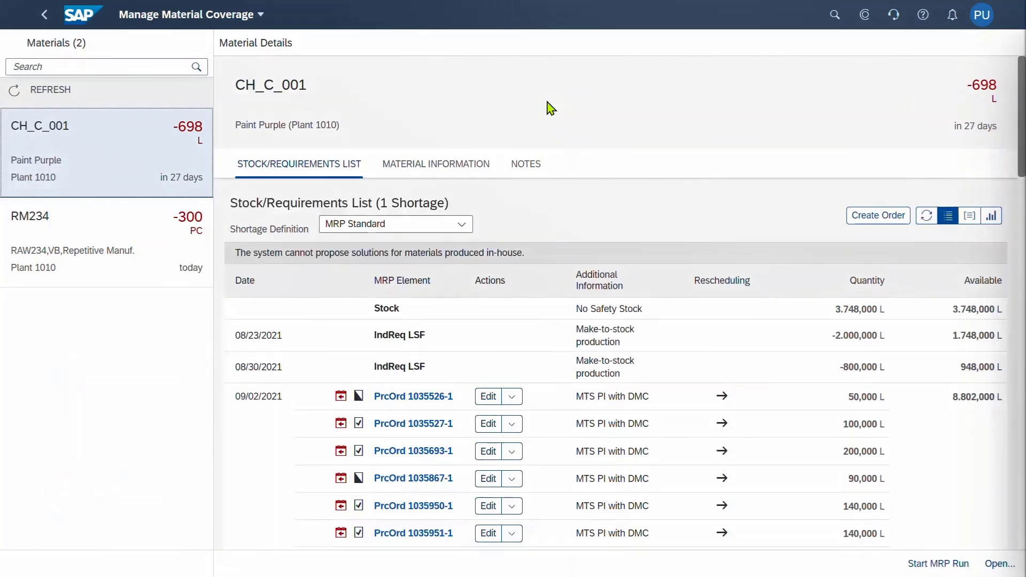
Review RM234's requirements and its 2 shortages, down to -800 PC, in chart and table views
left_click(132, 242)
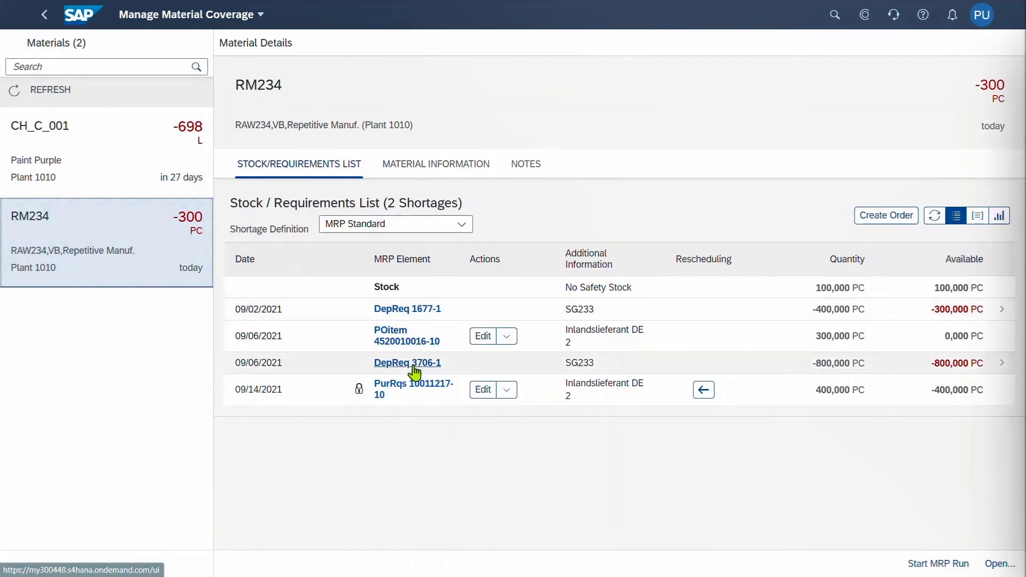
left_click(1000, 217)
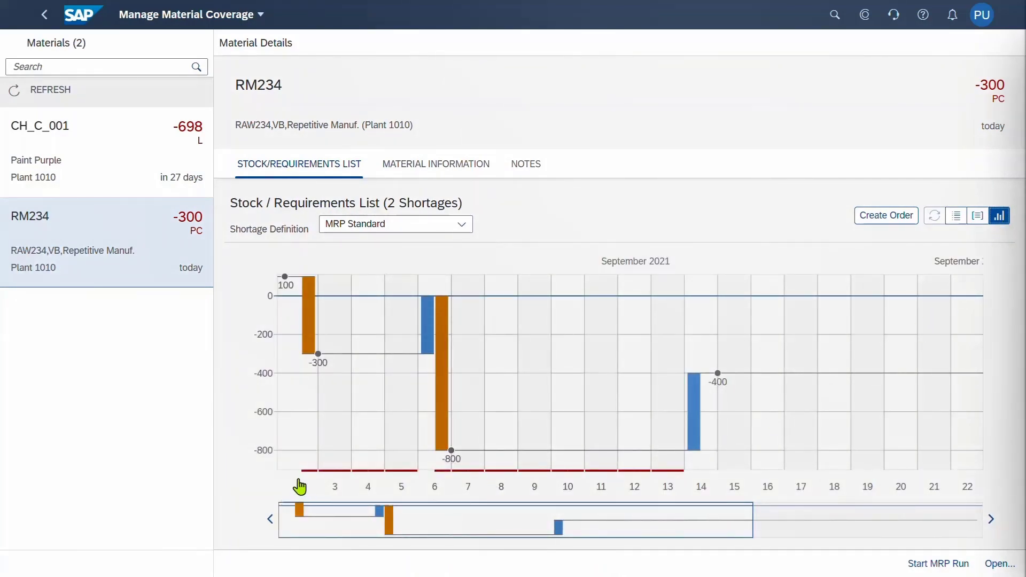
left_click(957, 217)
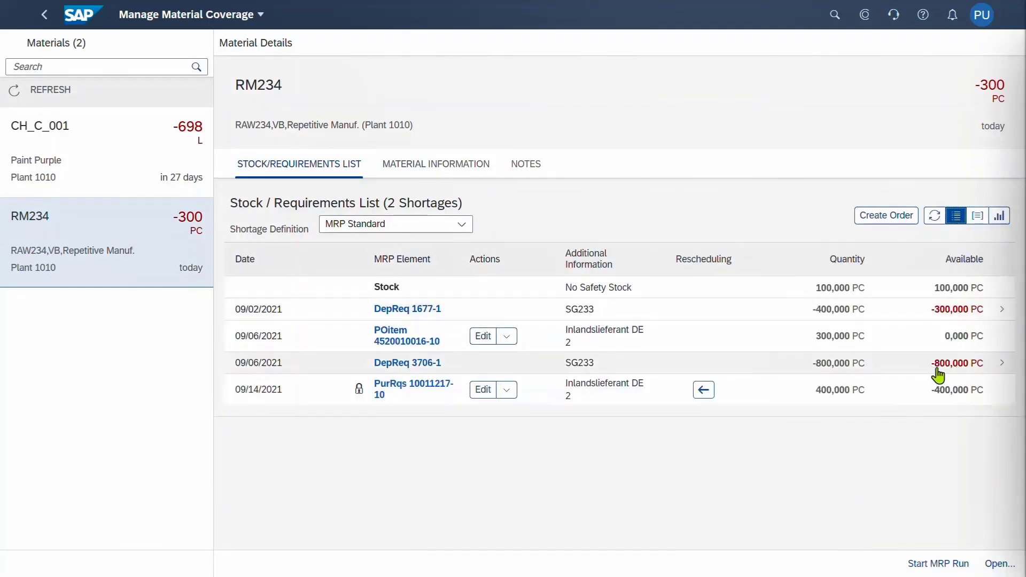
left_click(996, 369)
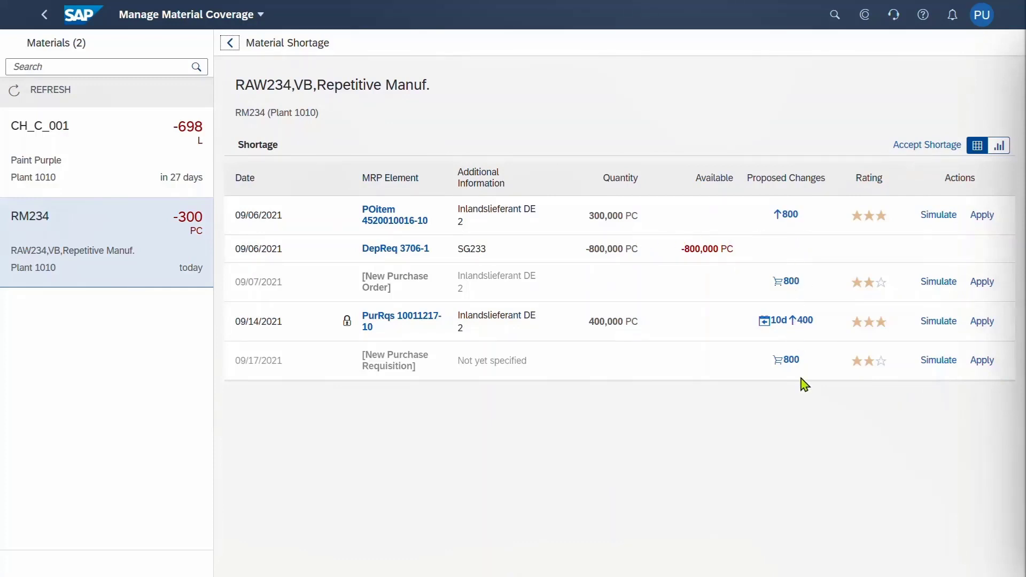
left_click(998, 146)
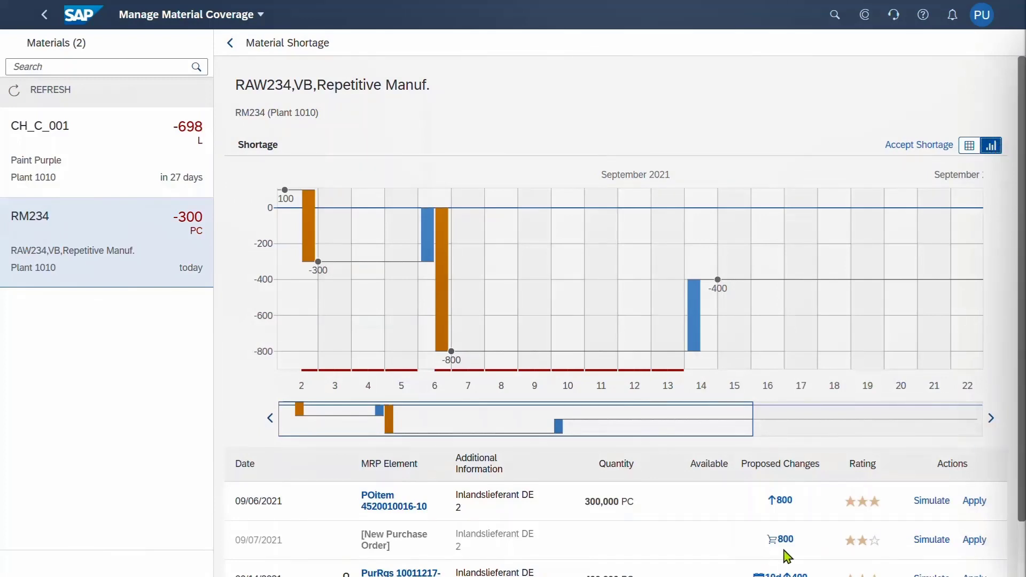
left_click(936, 541)
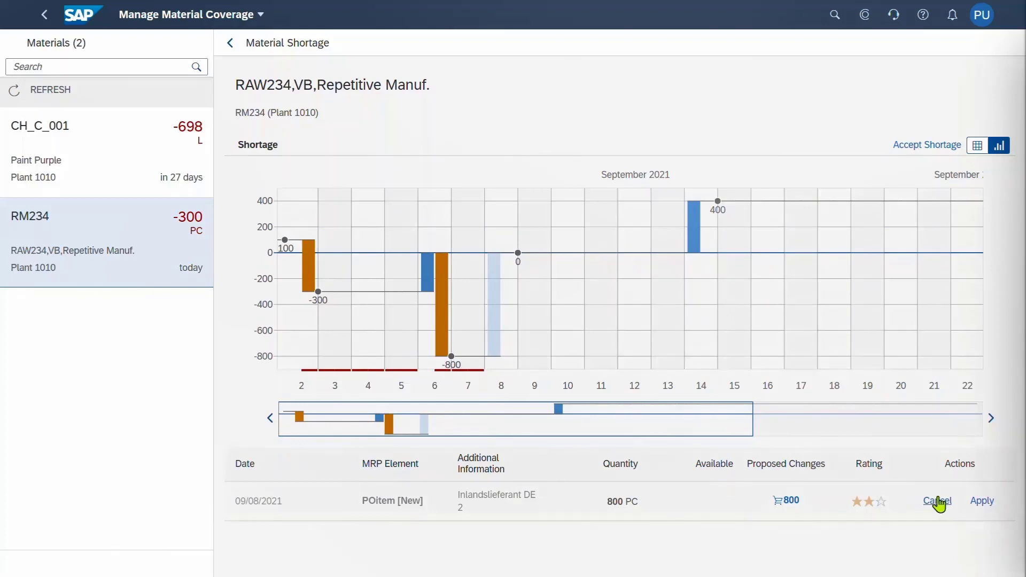
left_click(939, 503)
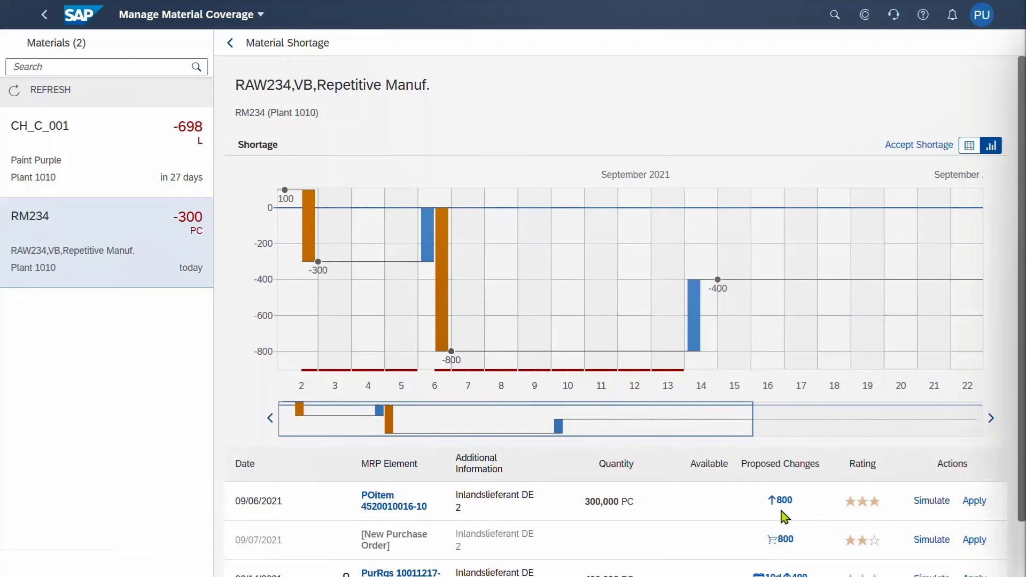
left_click(931, 502)
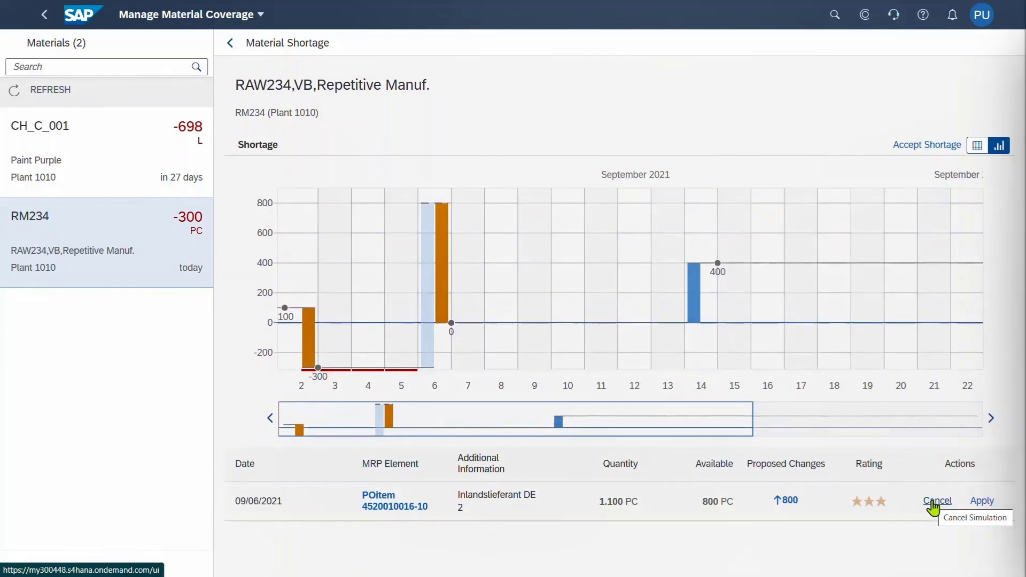
left_click(983, 502)
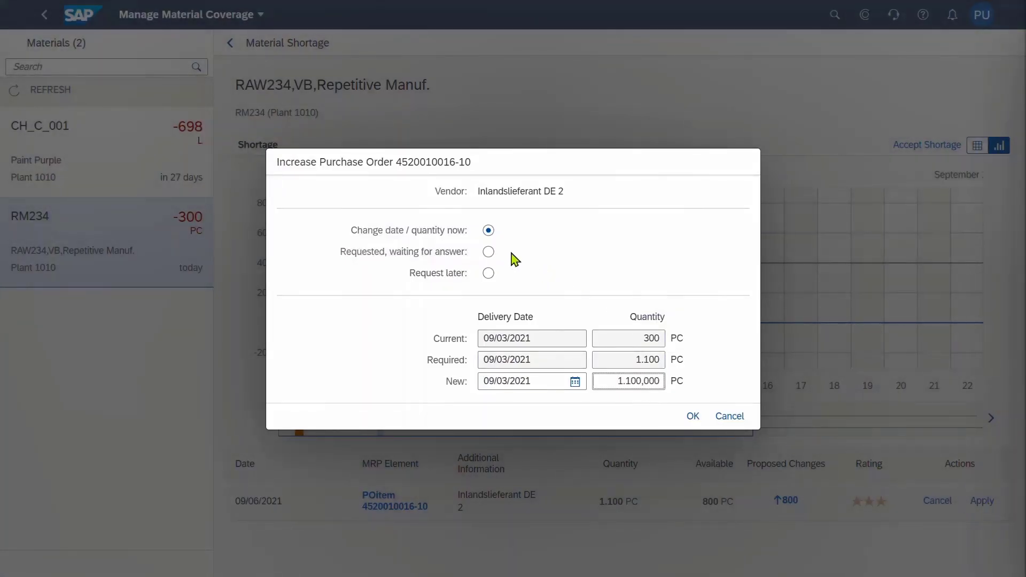
File the PO increase as a later request noting 'Please contact supplier about rescheduling this PO', then chart Paint Purple
left_click(488, 273)
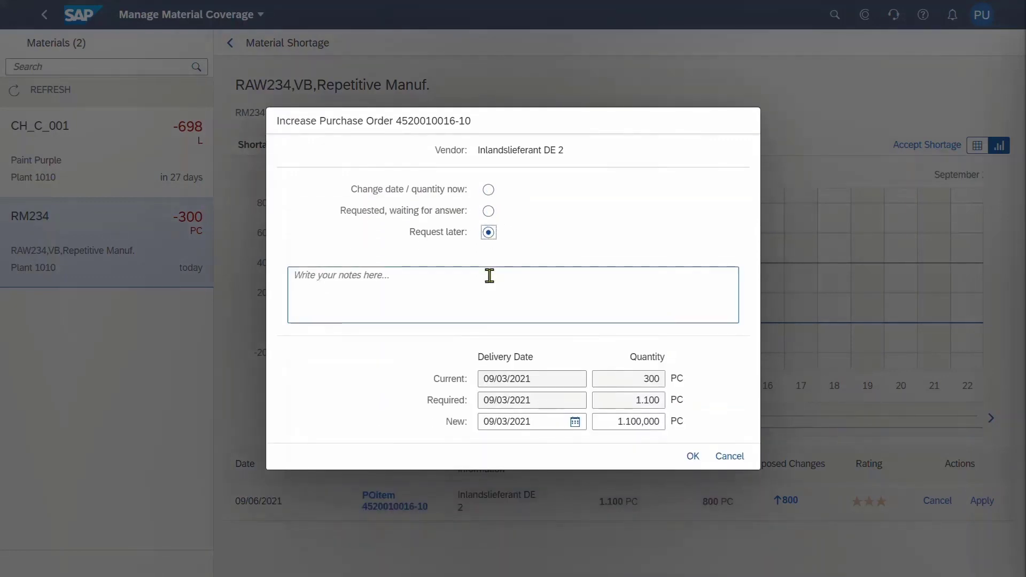
left_click(474, 277)
type("Please contact s")
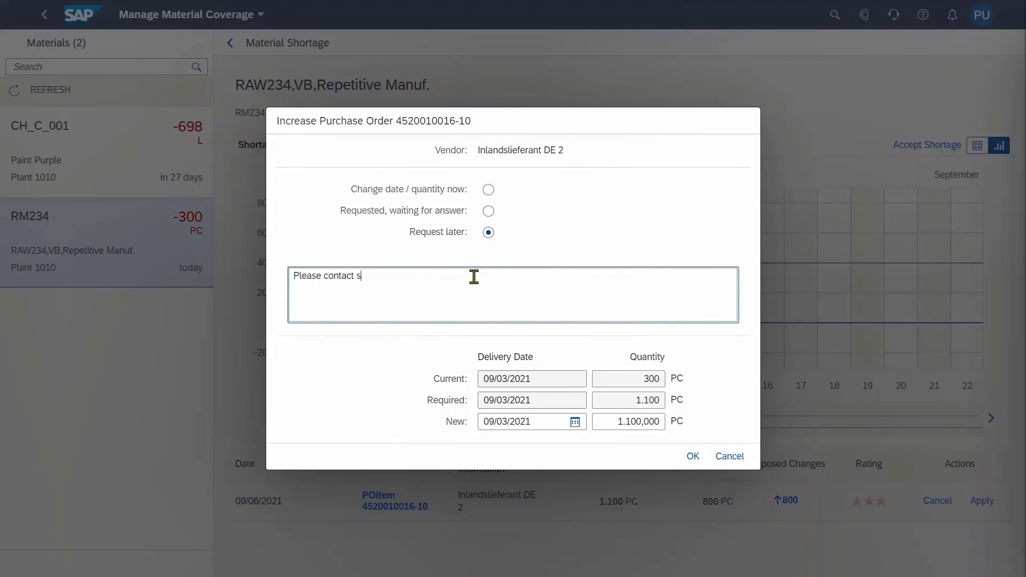
type("upplier about rescheduling this PO")
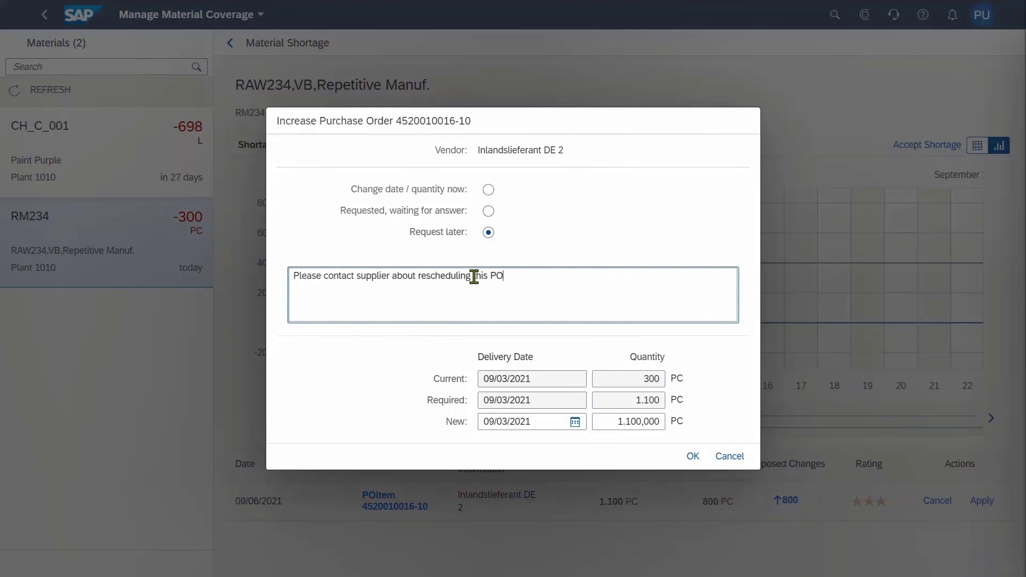
left_click(693, 456)
left_click(140, 161)
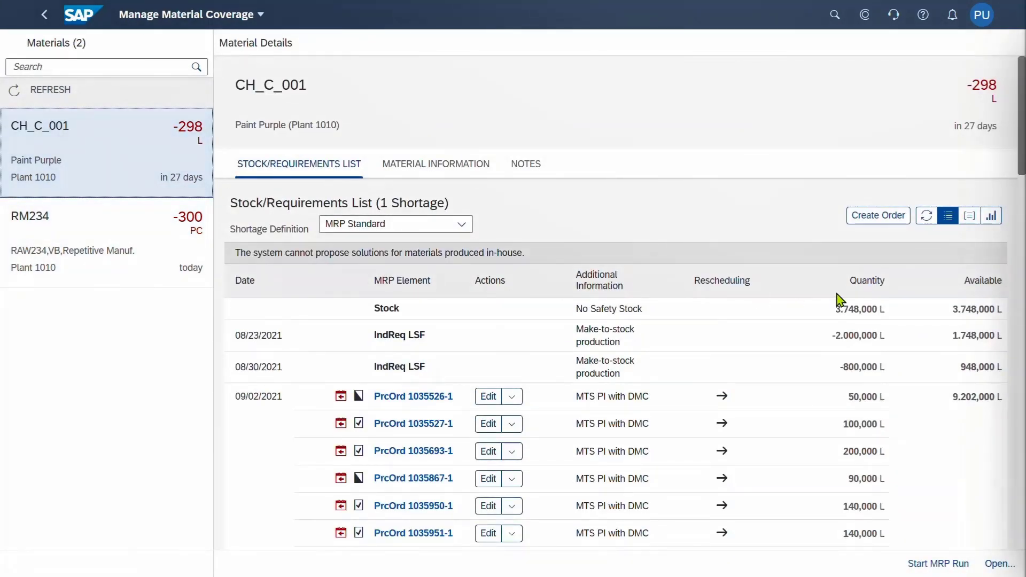
left_click(991, 216)
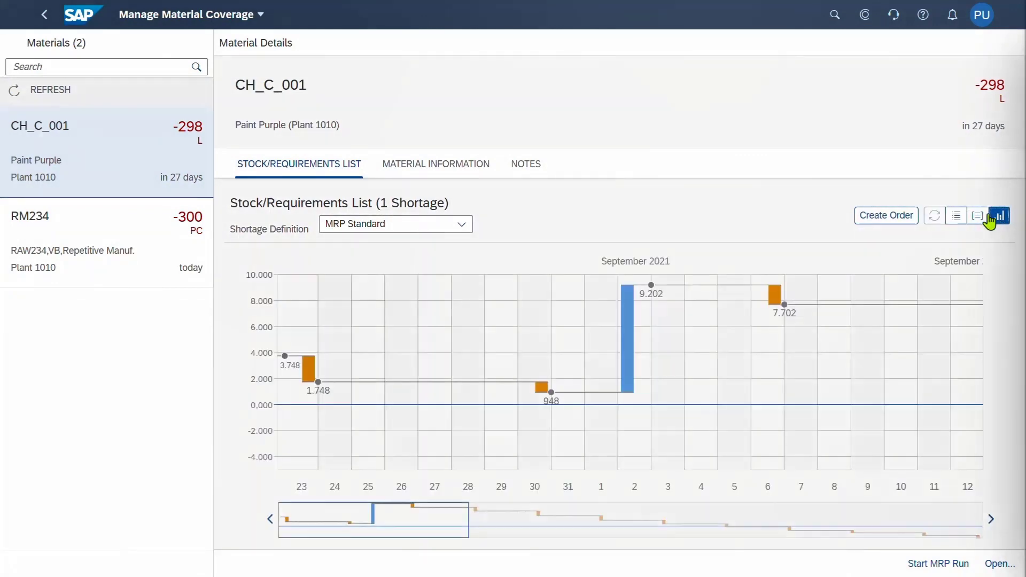
left_click(956, 219)
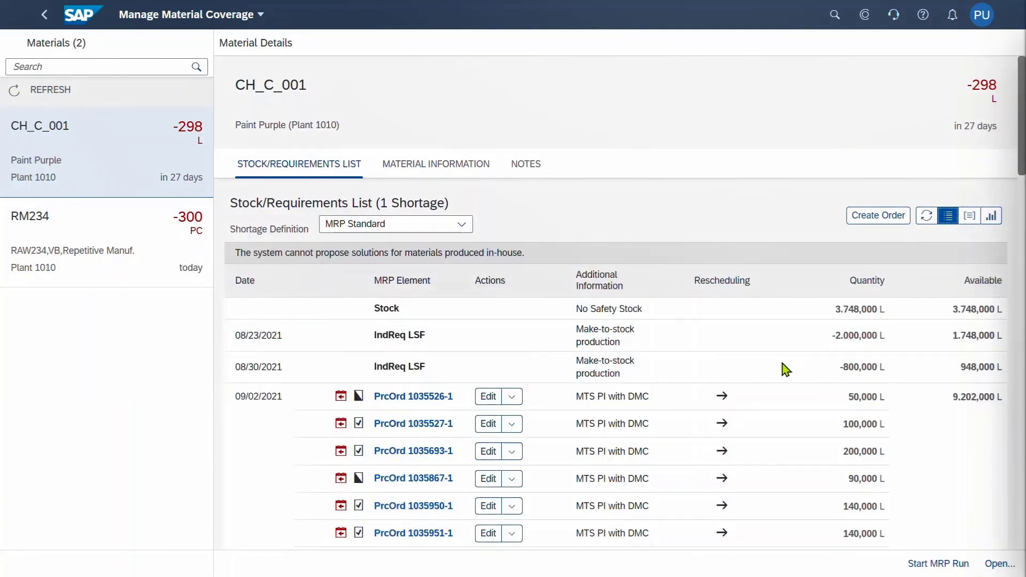
scroll(621, 445, "down", 10)
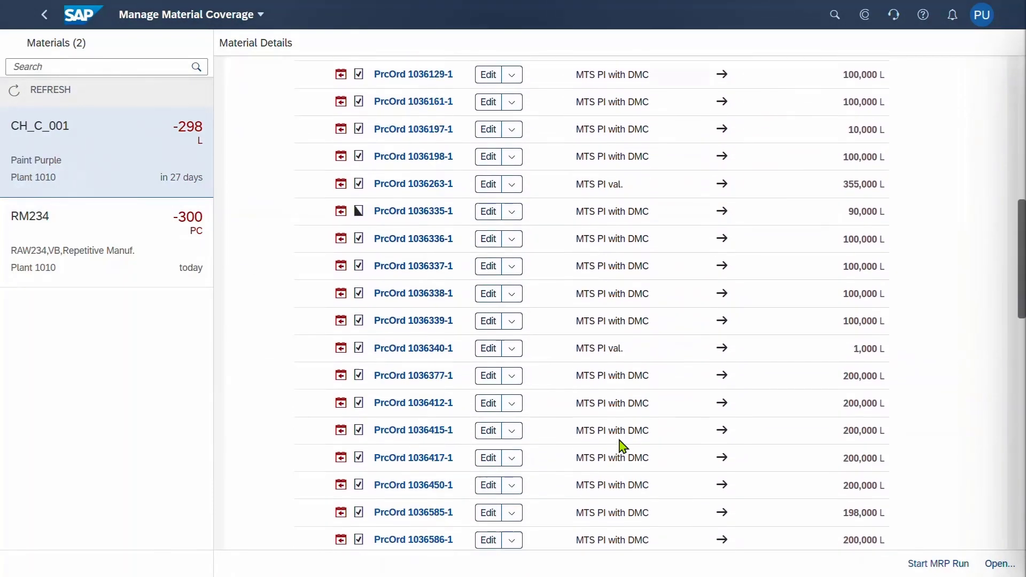
scroll(622, 445, "up", 10)
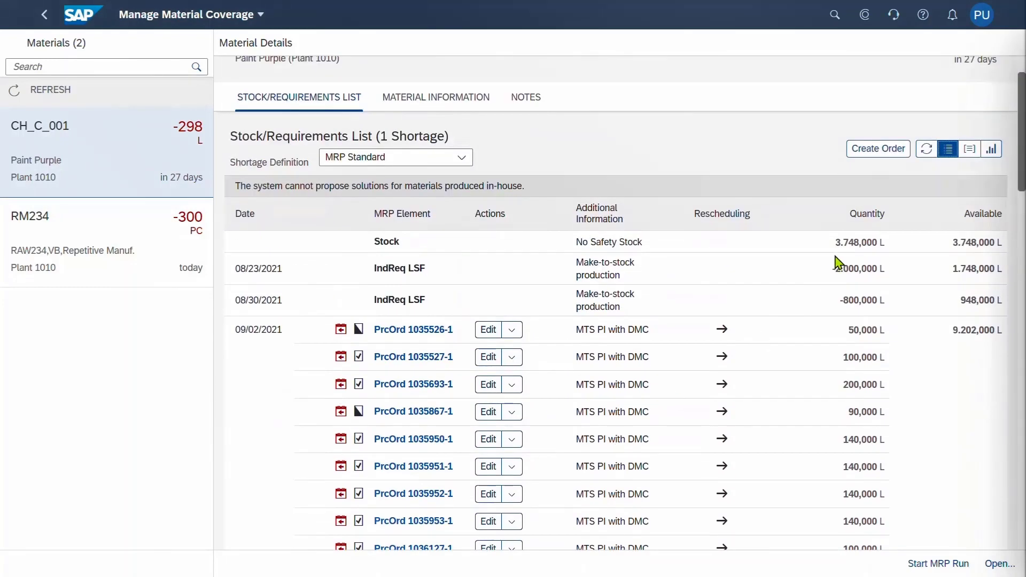
Create a 450 L planned order for Paint Purple, available 09/06/2021, sourced from production version MIX2
left_click(878, 153)
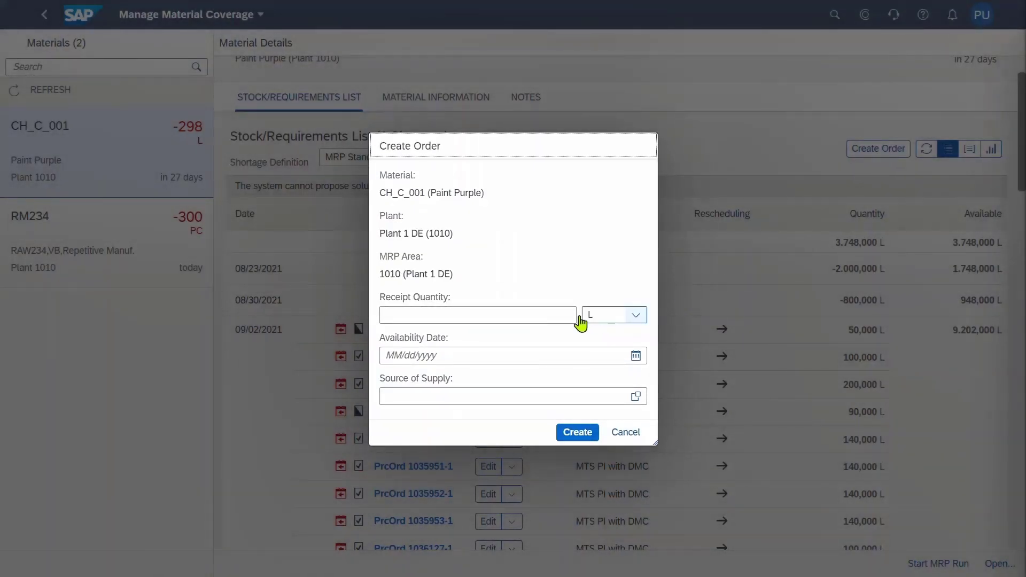
left_click(554, 316)
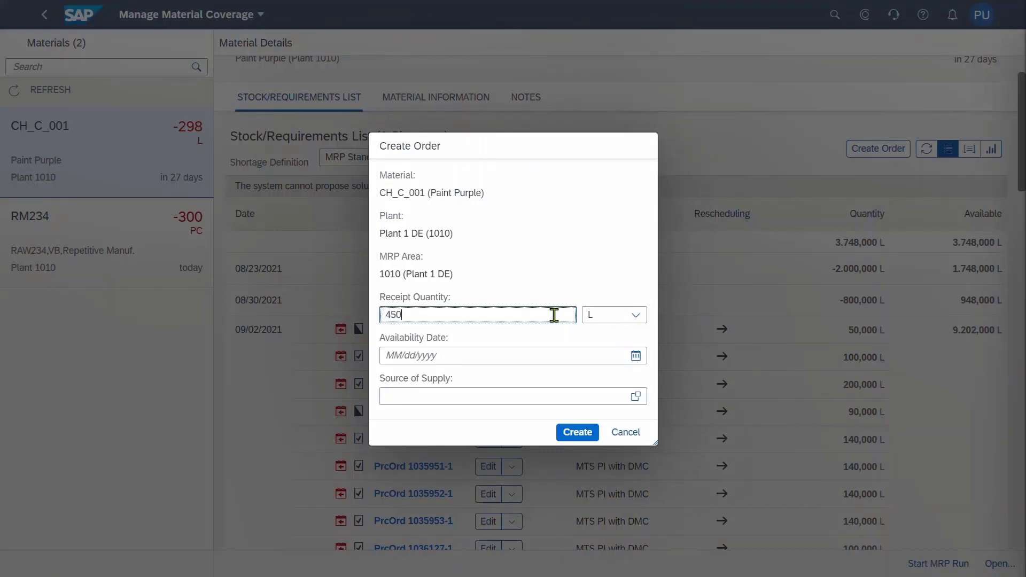
key("Tab")
key("Tab")
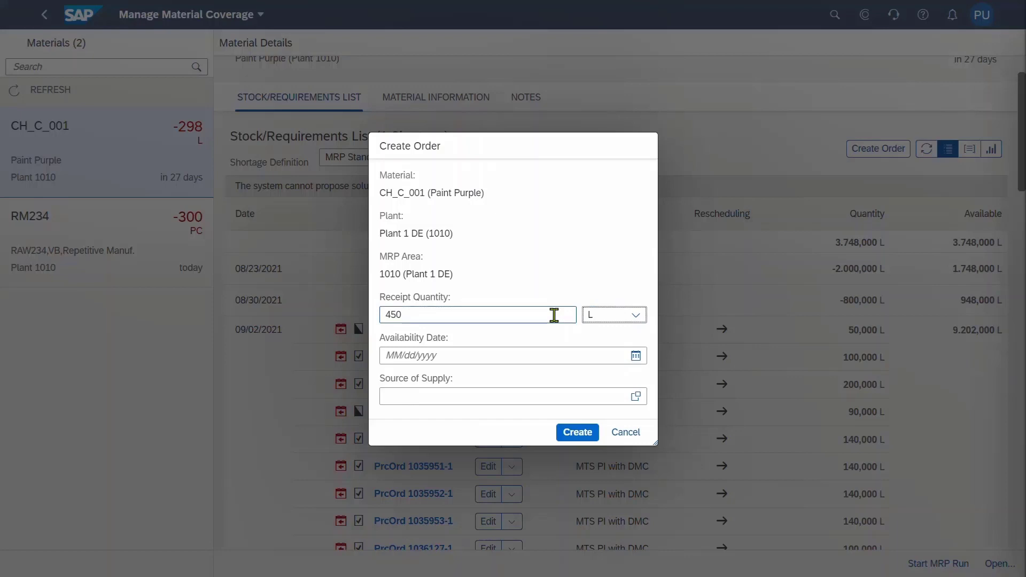
left_click(635, 356)
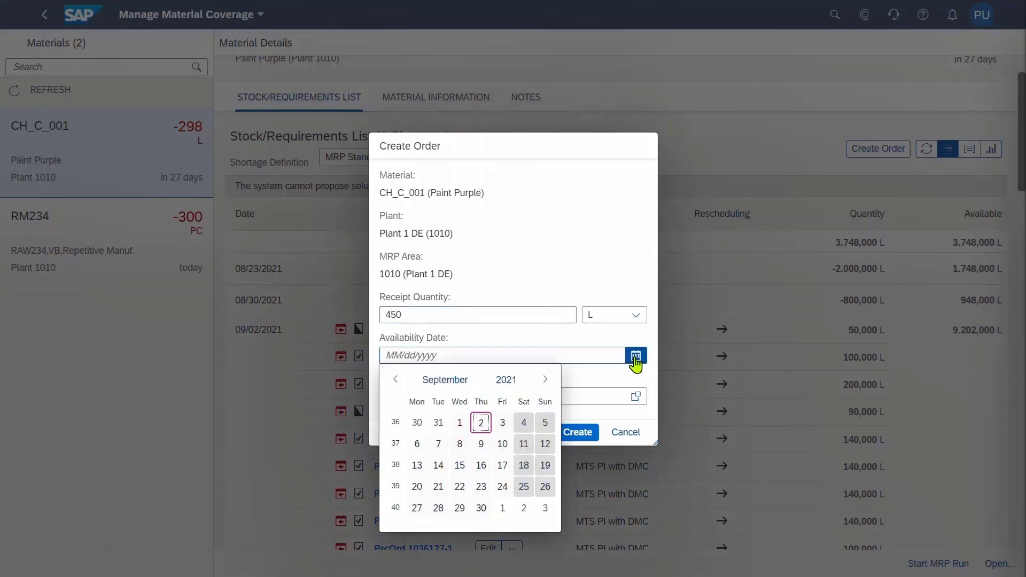
left_click(417, 444)
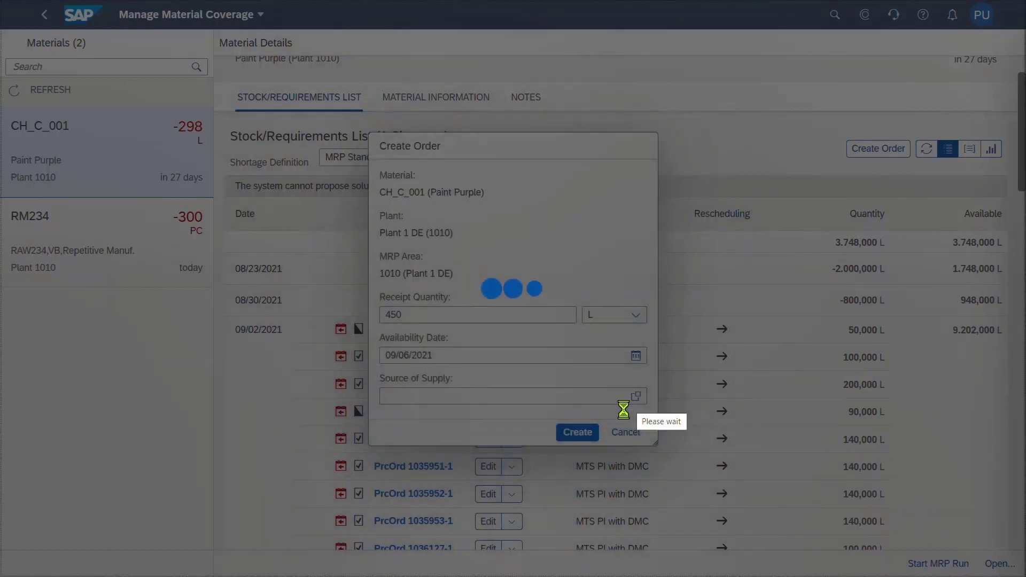
left_click(636, 396)
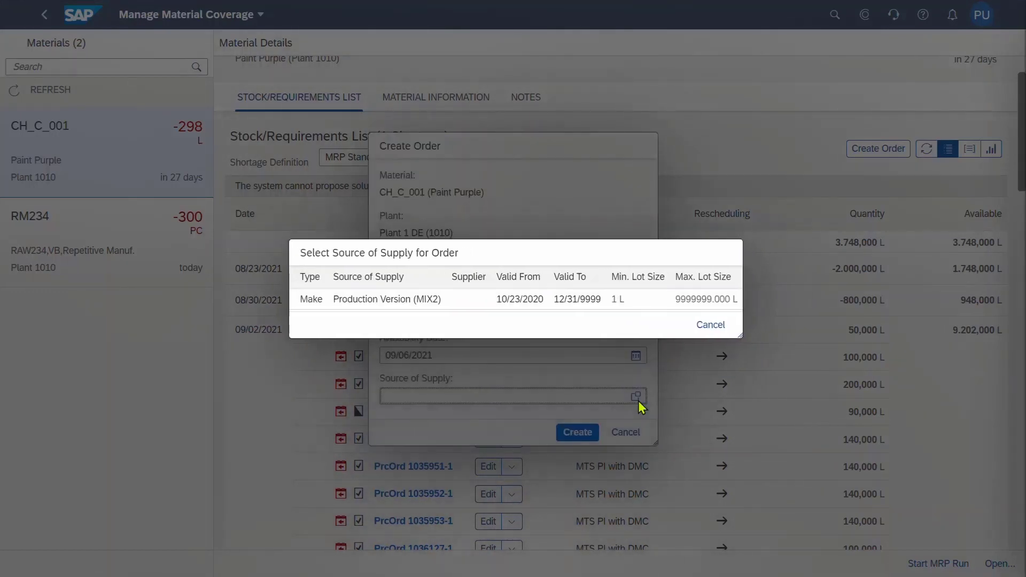
left_click(594, 305)
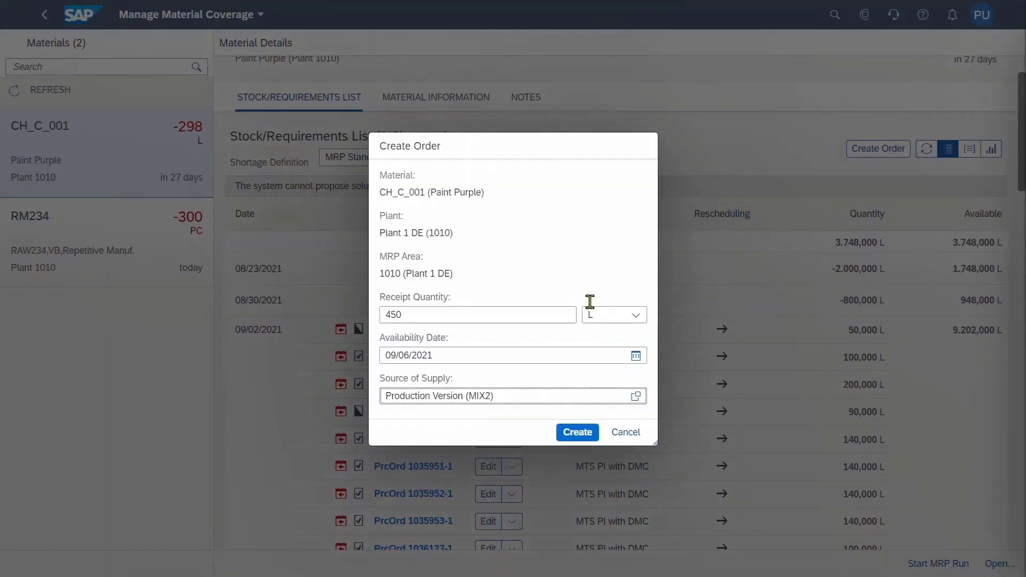
left_click(571, 439)
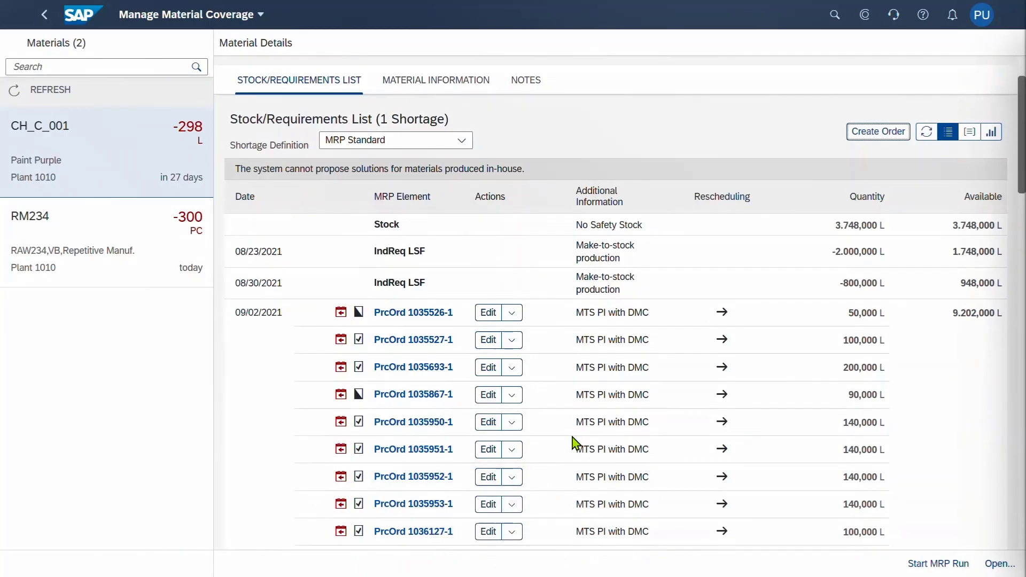
Convert planned order 2078 into a 450 L process order for Paint Purple
scroll(573, 444, "down", 8)
scroll(573, 443, "down", 20)
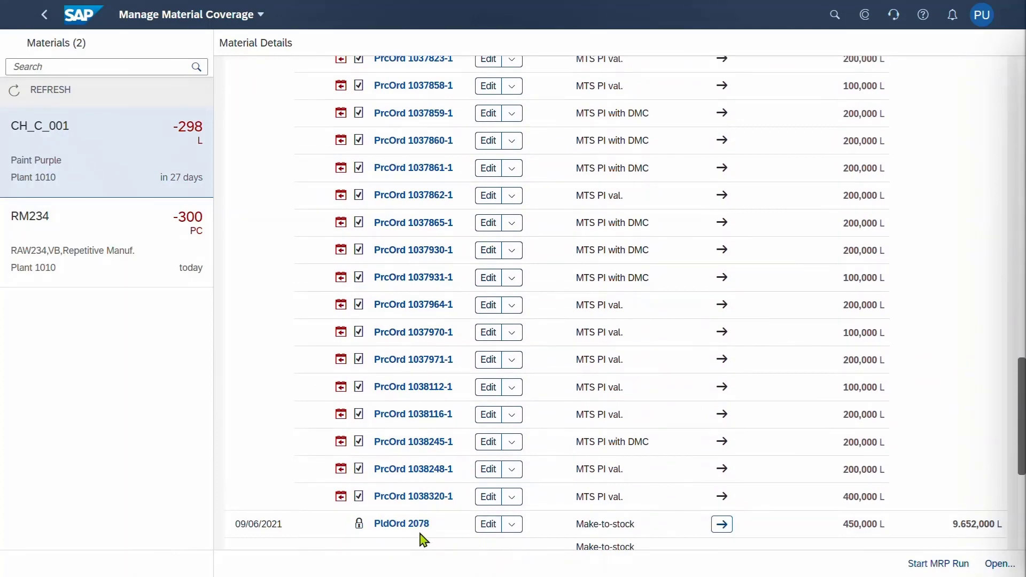
left_click(513, 526)
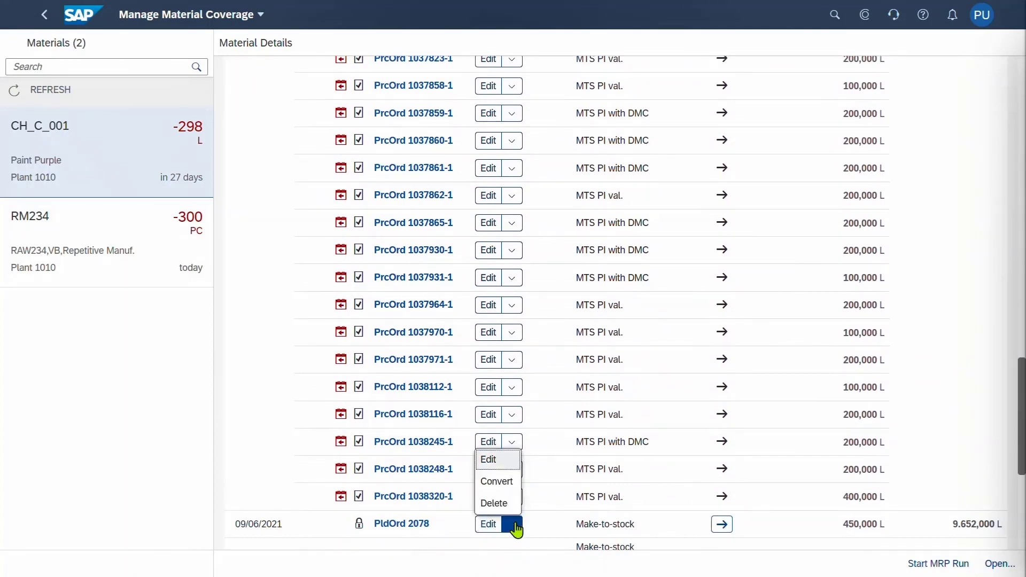
left_click(511, 488)
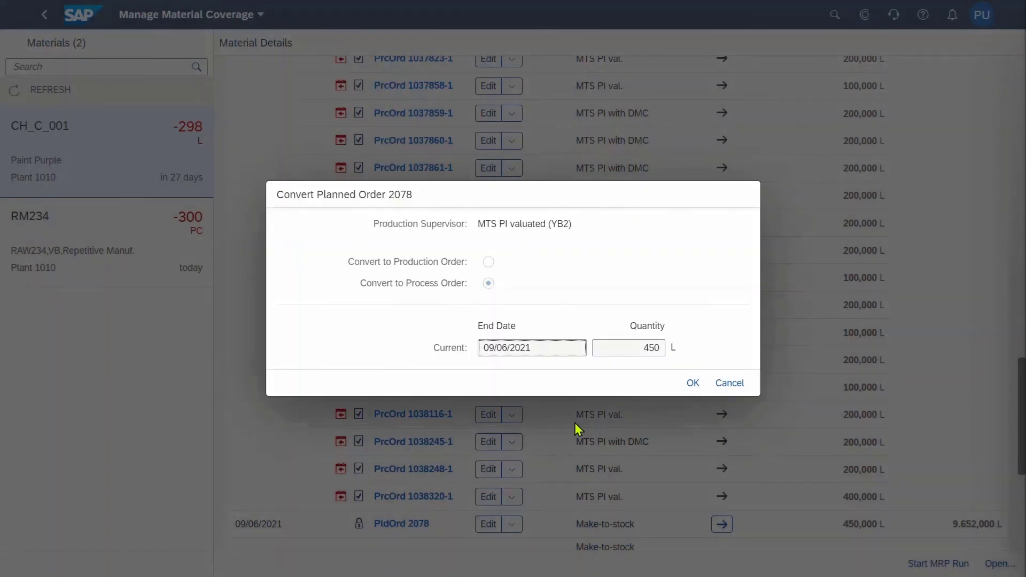
left_click(692, 384)
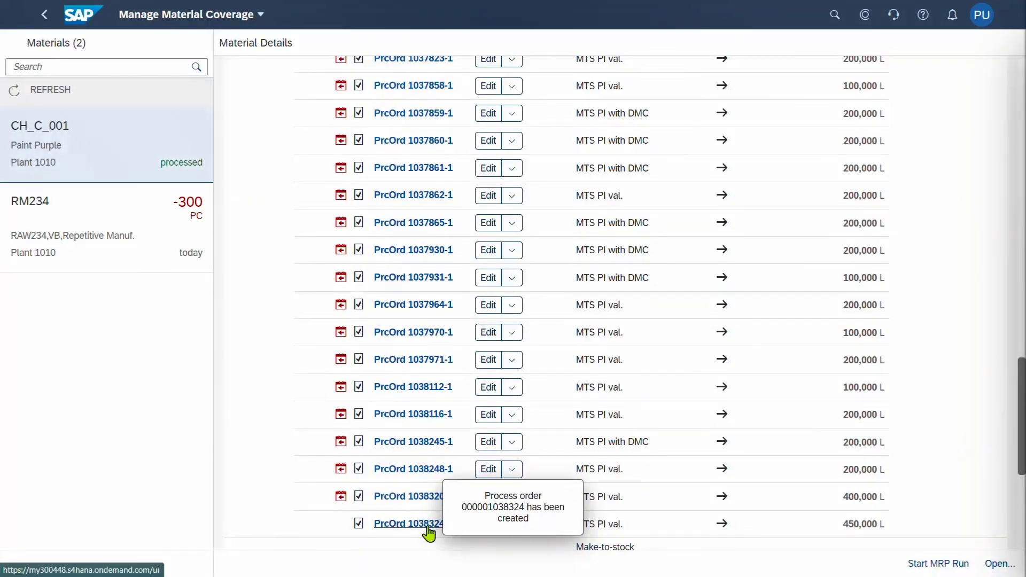
Open process order 1038324's full detail page from its quick view
left_click(428, 526)
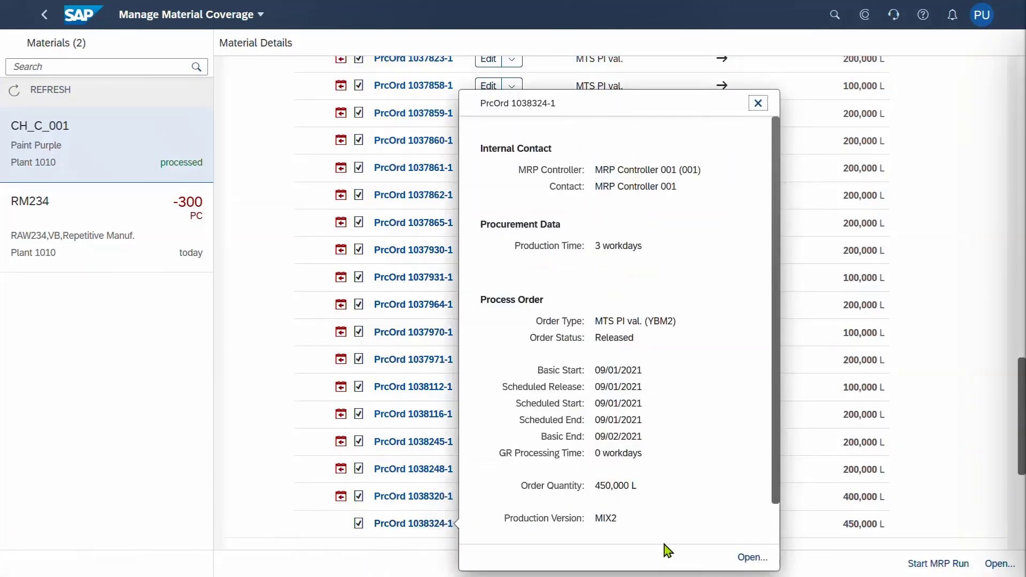
left_click(751, 558)
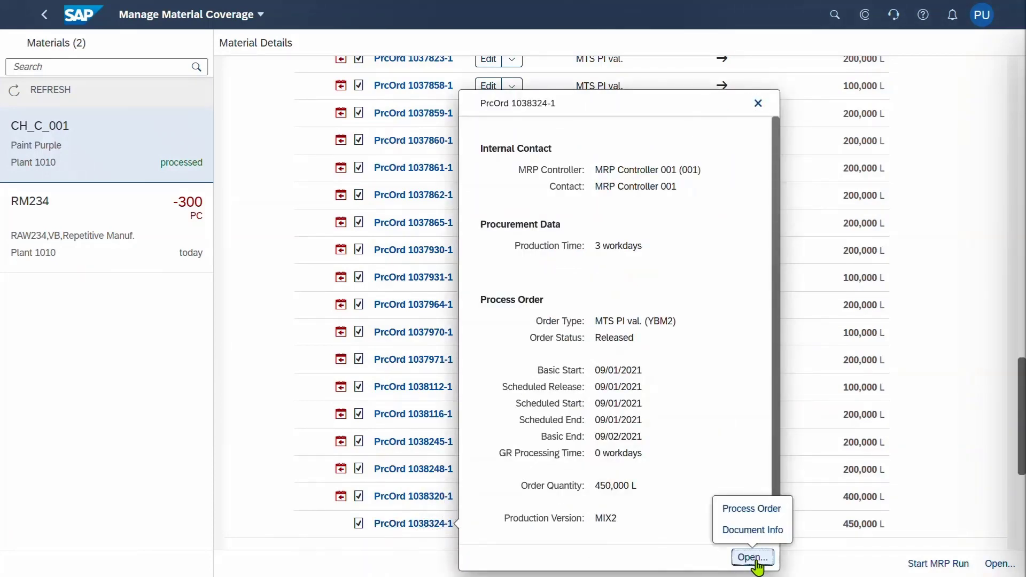
left_click(740, 542)
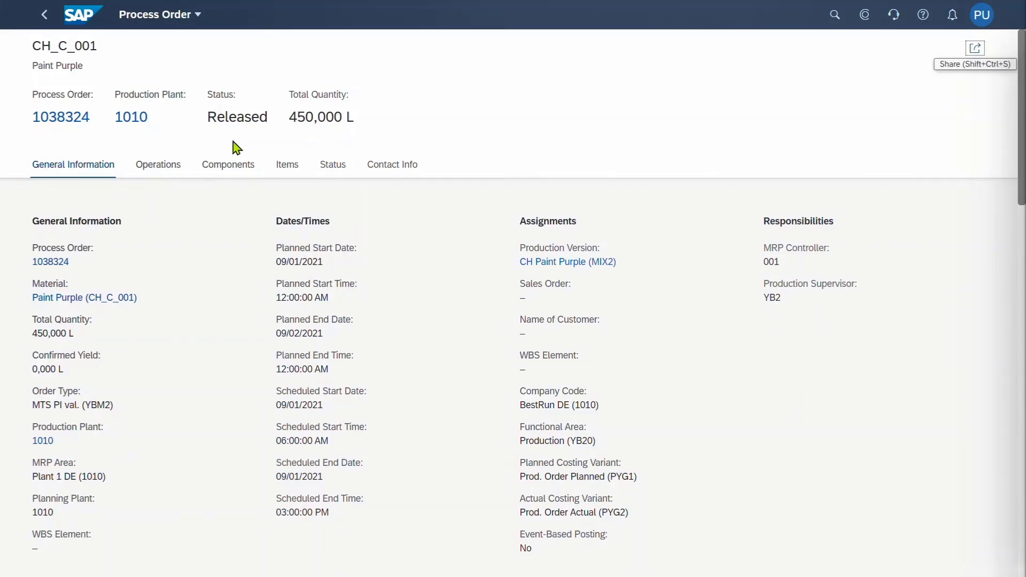
Review the order's four operations and its components, then return to the launchpad home page
left_click(163, 167)
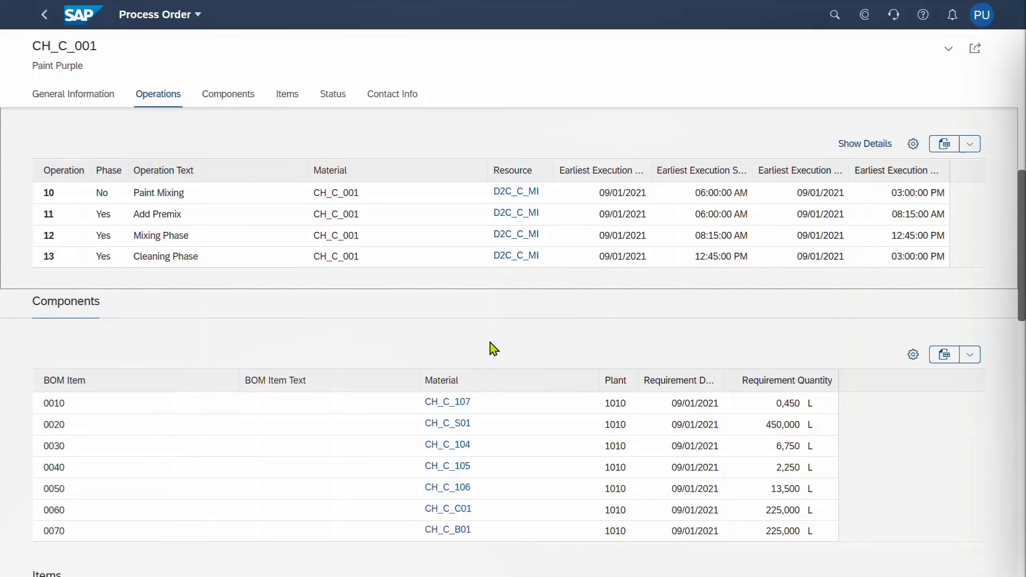
left_click(83, 16)
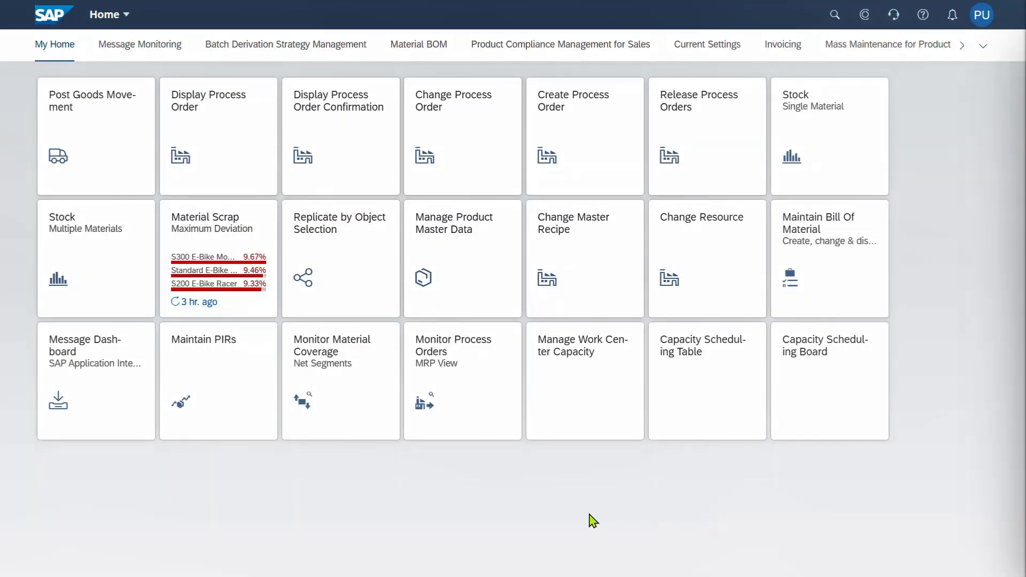
In Monitor Process Orders, select order 1038324 for Paint Purple and manage it
left_click(461, 397)
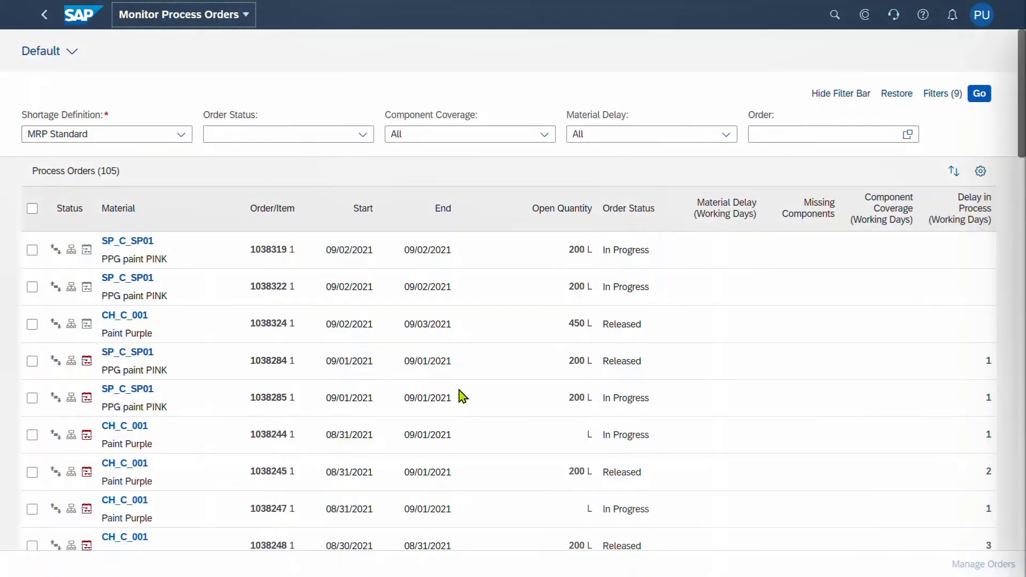
left_click(33, 324)
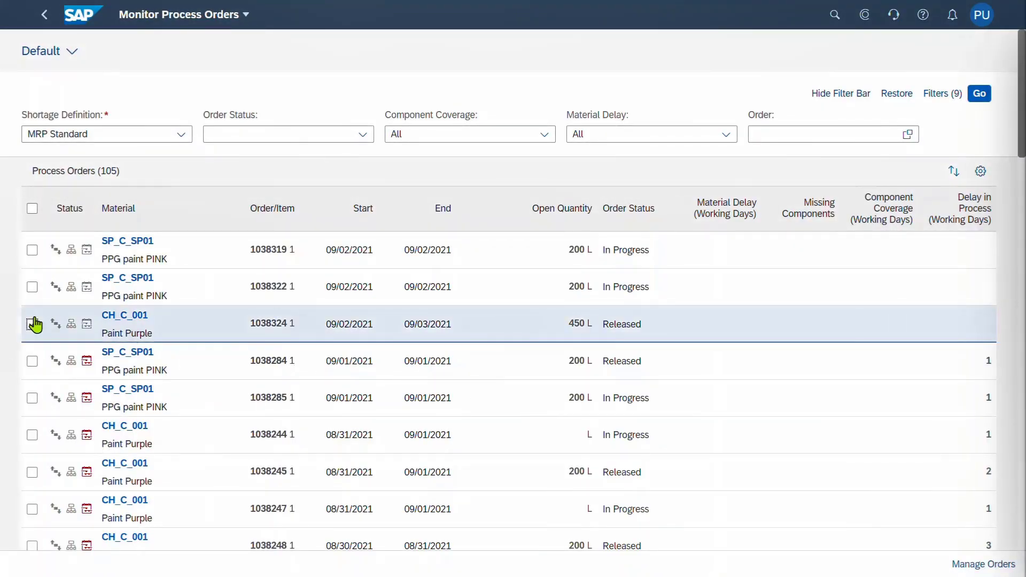
left_click(978, 572)
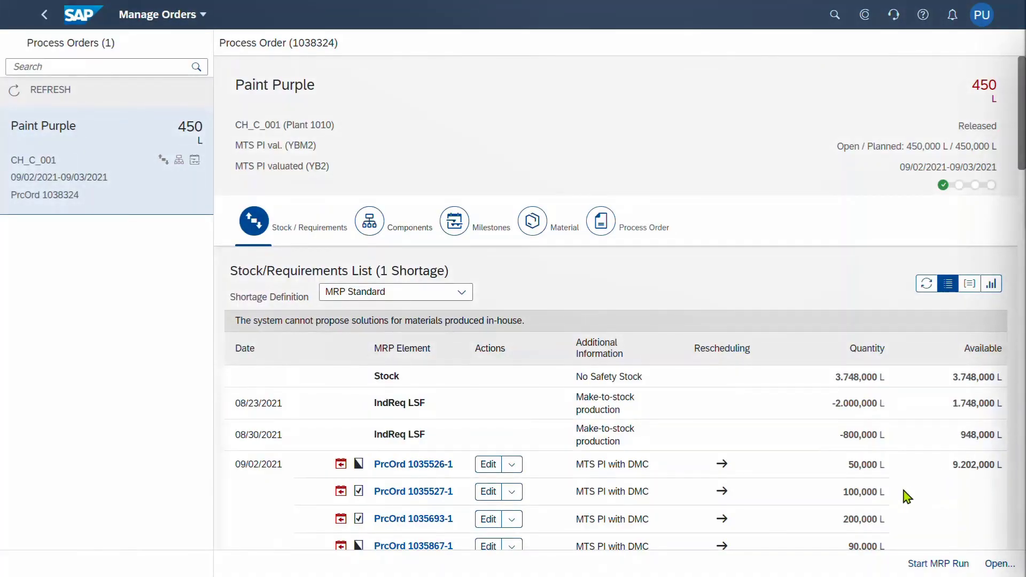
Check the order's components and milestones, then load capacity for work center D2C_C_MI (D2C Evomixx)
left_click(371, 223)
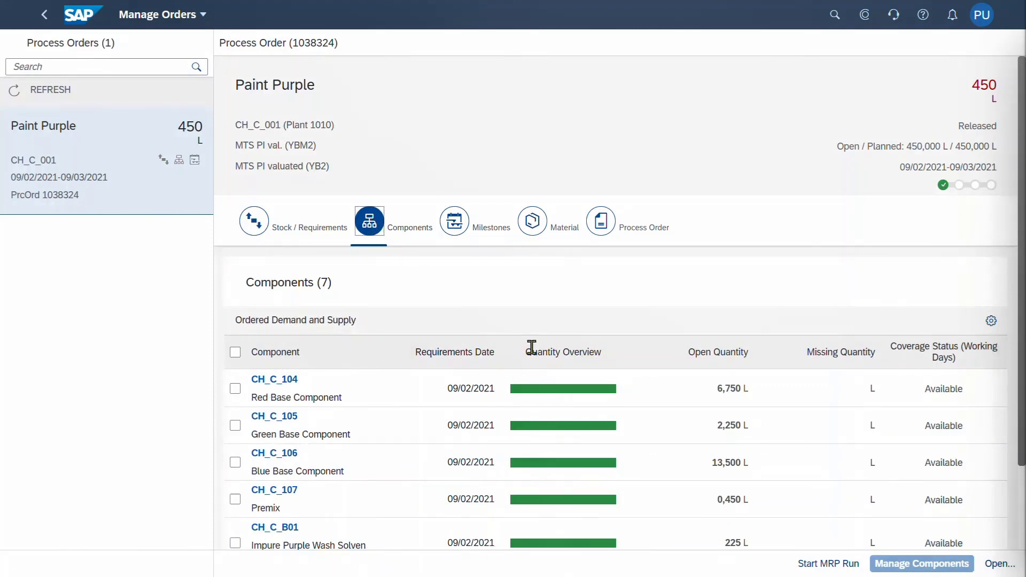
left_click(455, 229)
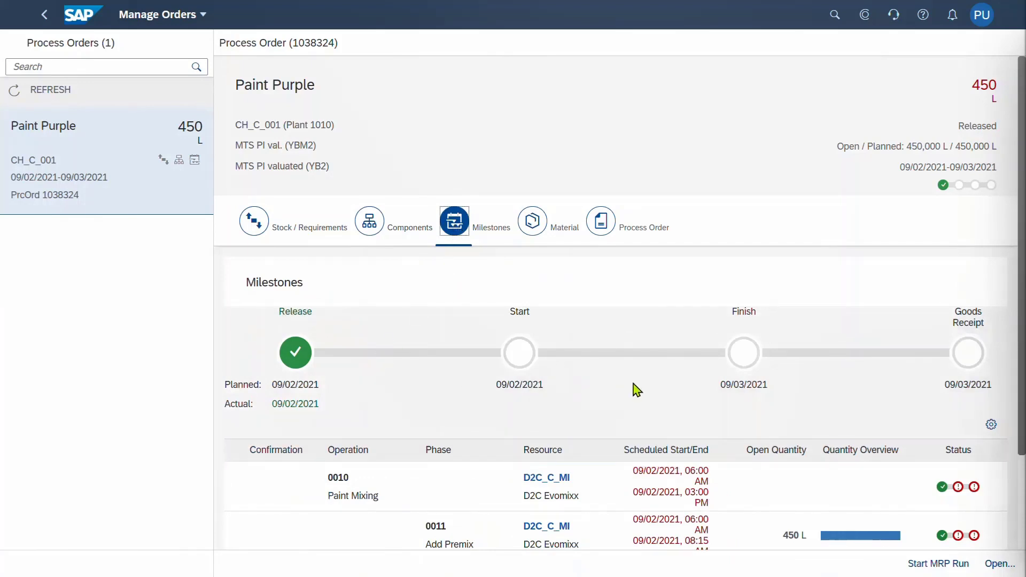
scroll(636, 389, "down", 2)
scroll(636, 389, "down", 2)
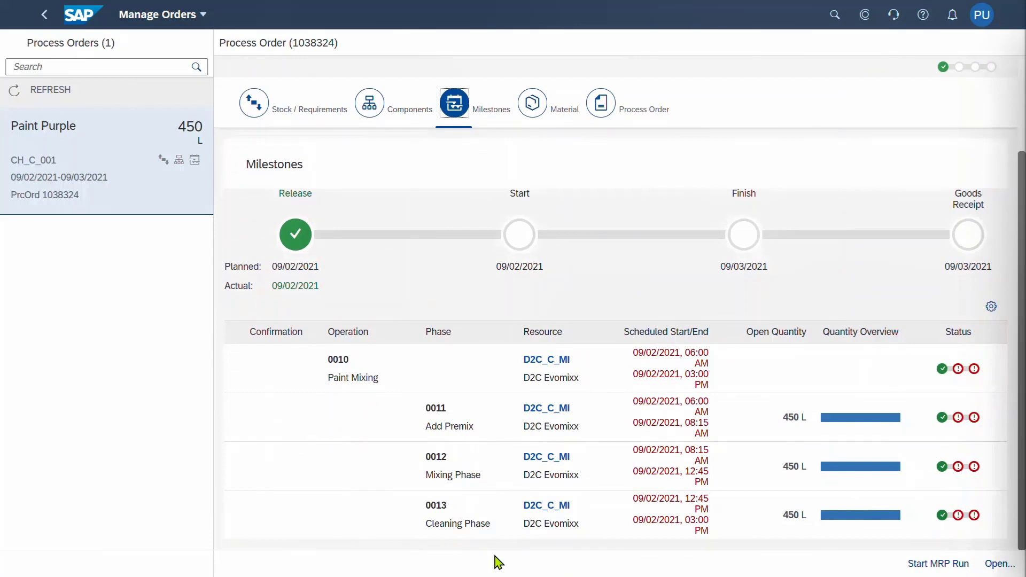
left_click(564, 366)
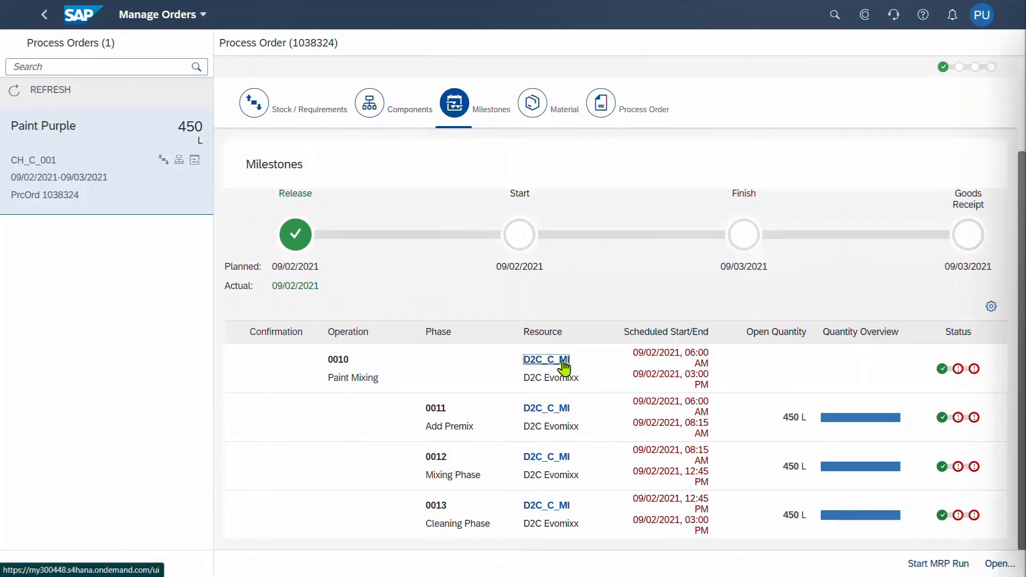
left_click(973, 149)
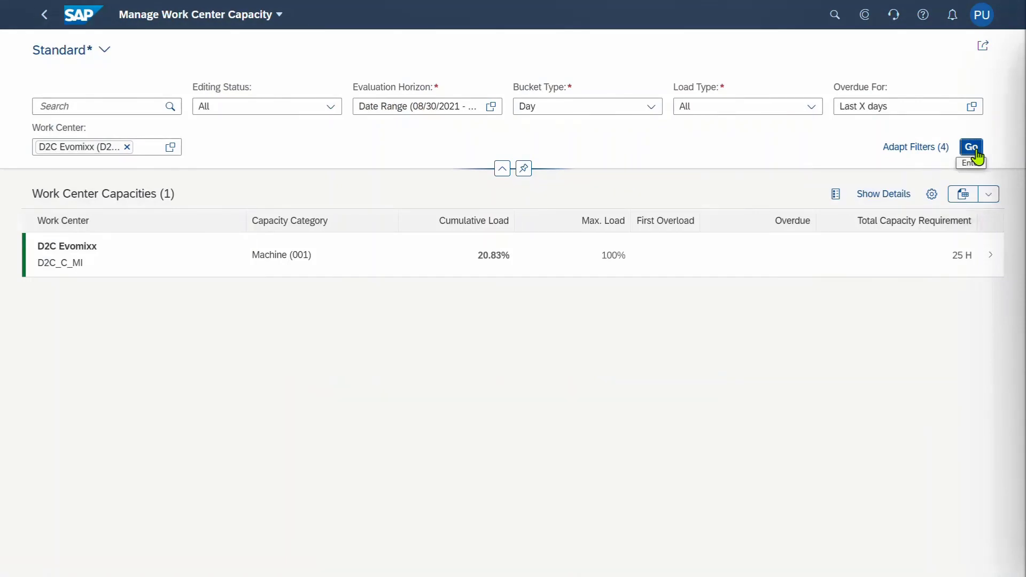
Review D2C_C_MI's six detailed operations, including order 1038324 at 9 H, then go Home
left_click(990, 259)
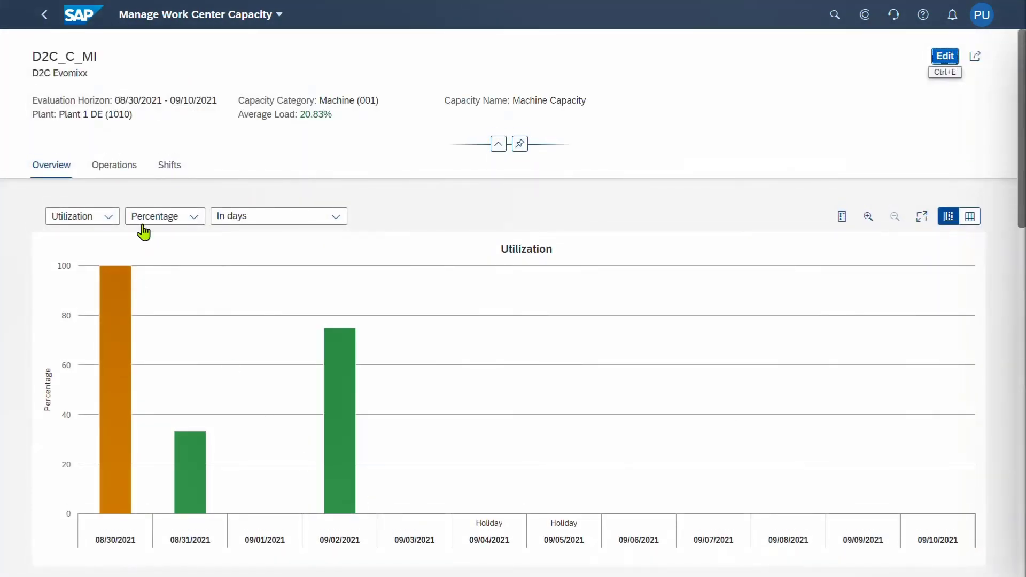
left_click(123, 166)
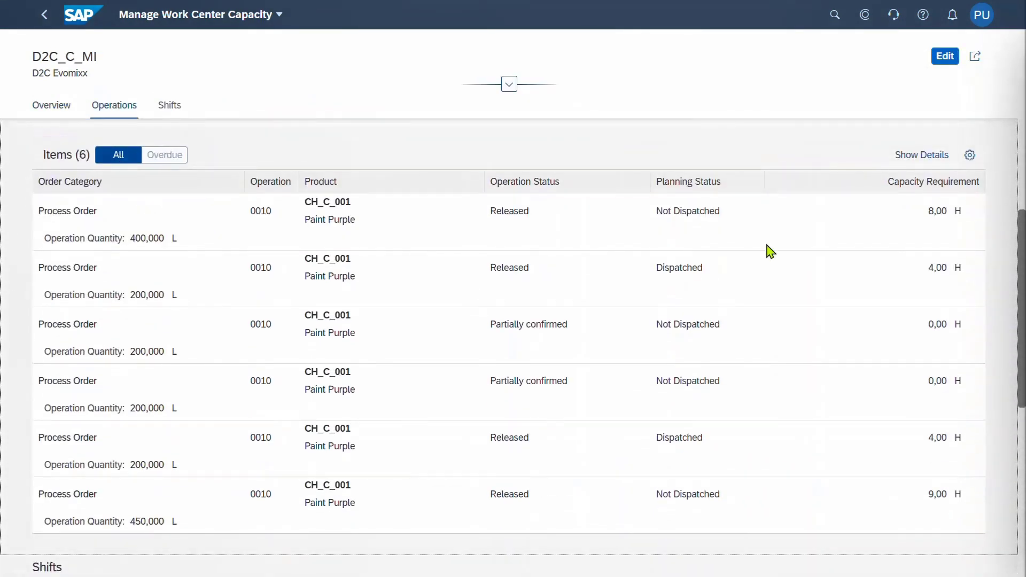
left_click(907, 160)
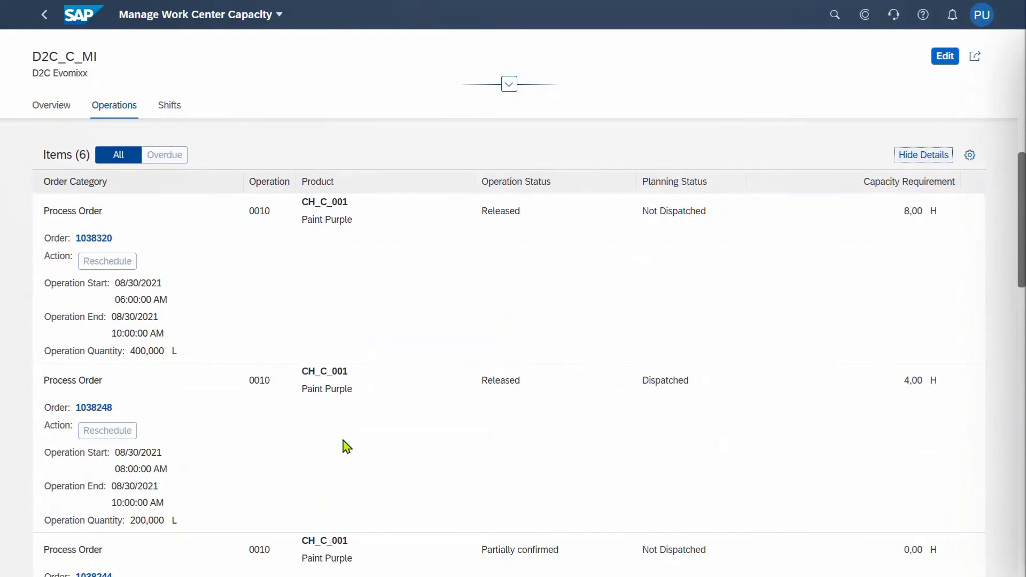
scroll(348, 447, "down", 5)
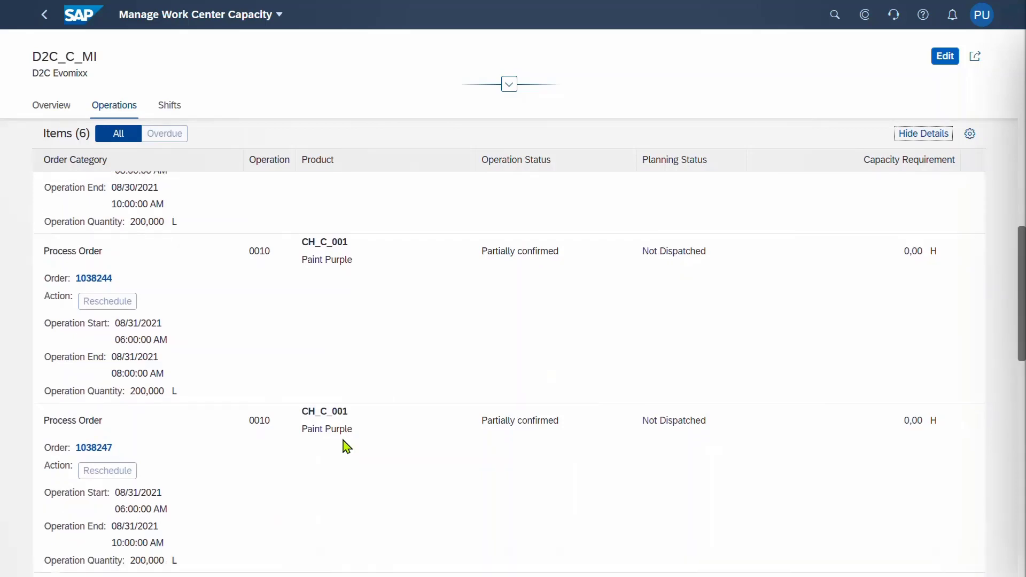
scroll(344, 443, "down", 7)
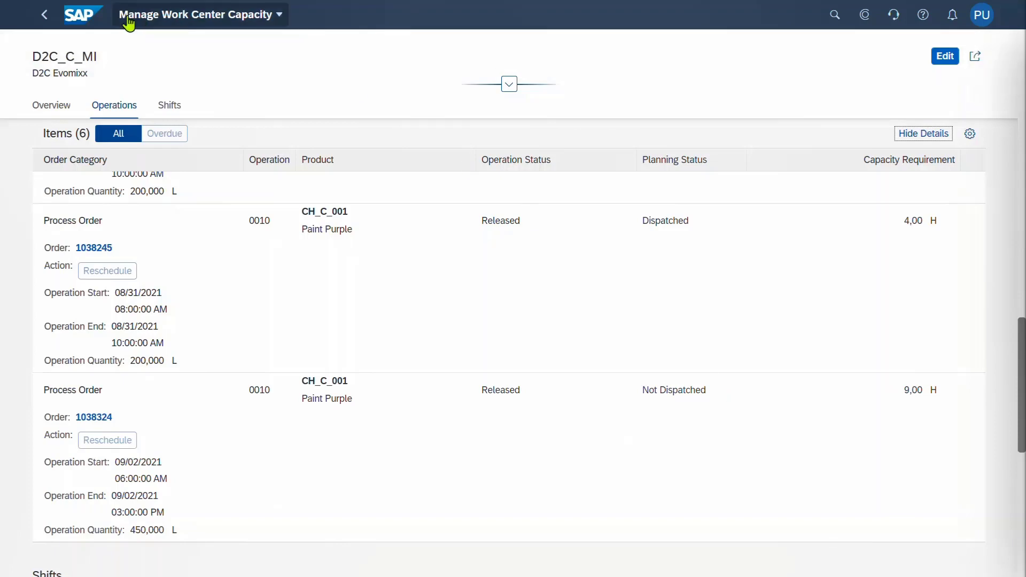
left_click(87, 18)
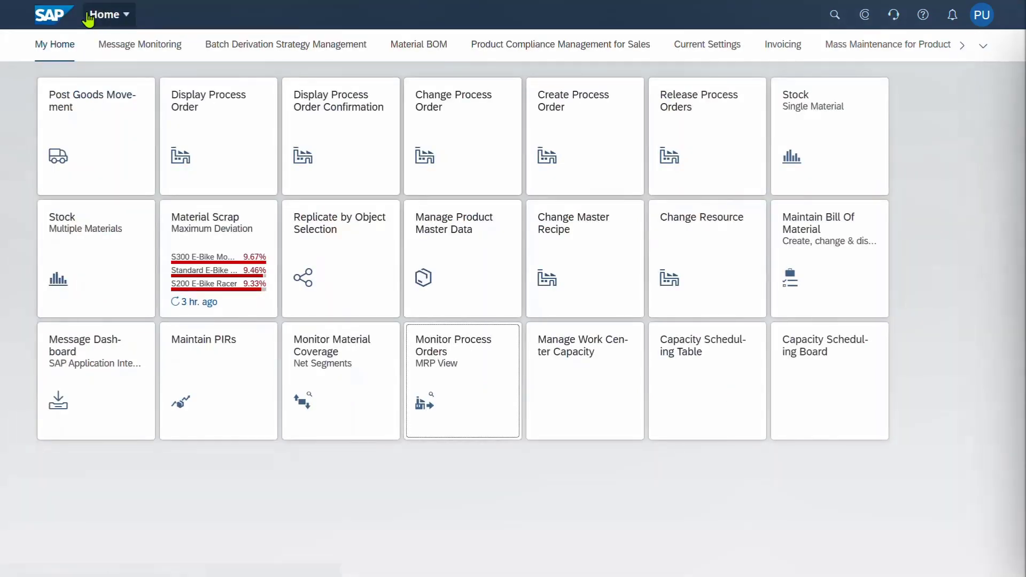
Open the Capacity Scheduling Board zoomed to hours and shifted back to Sep 2–3
left_click(837, 412)
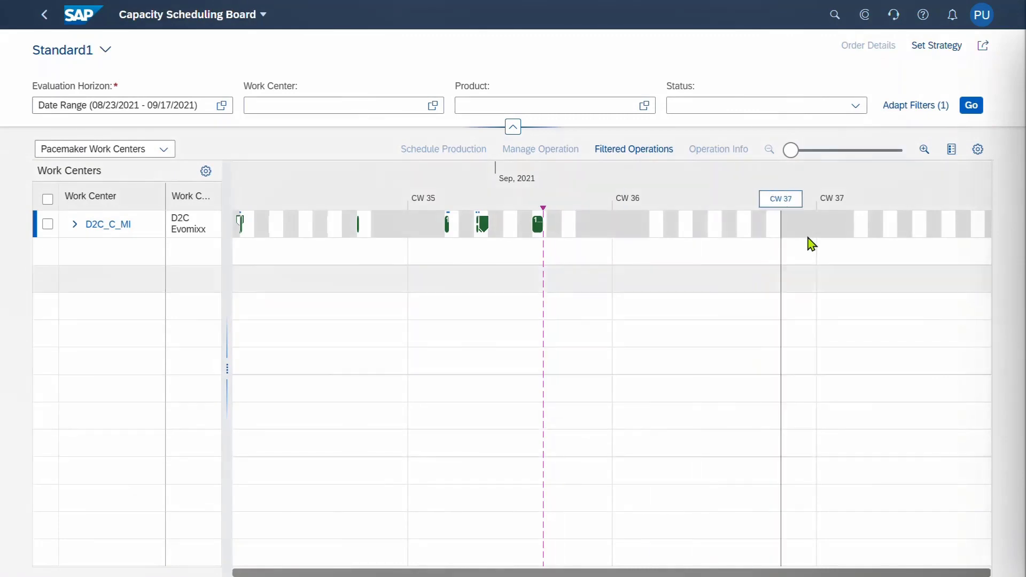
left_click(827, 153)
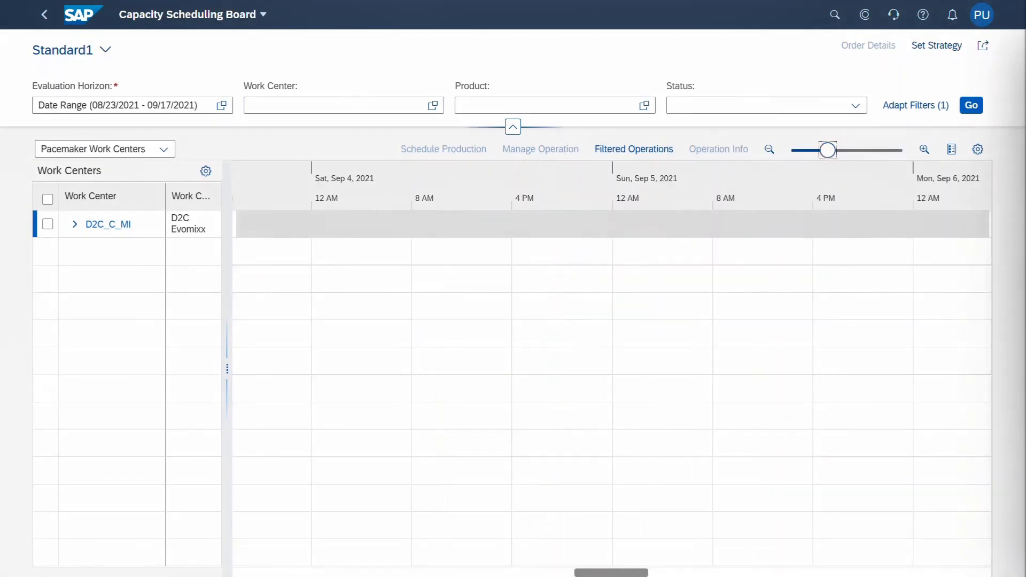
left_click(307, 572)
left_click(307, 572)
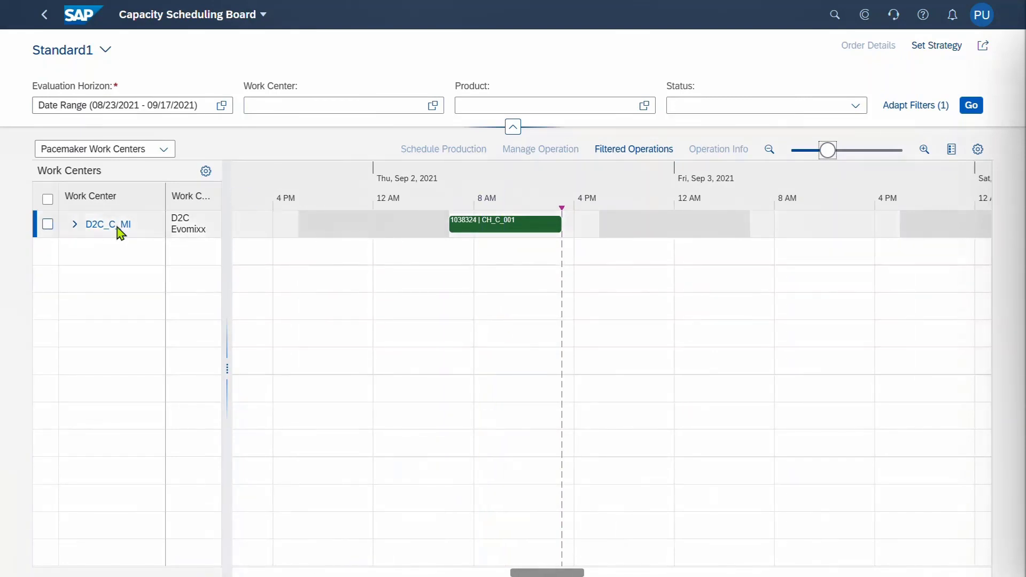
Expand and select D2C_C_MI, then schedule production to list its 14 Paint Purple orders
left_click(76, 226)
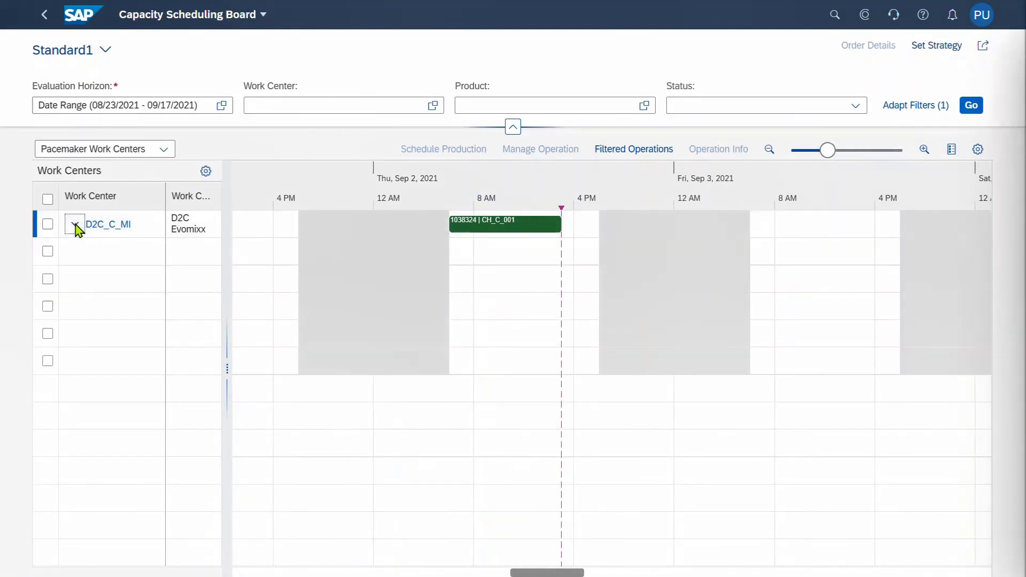
left_click(293, 573)
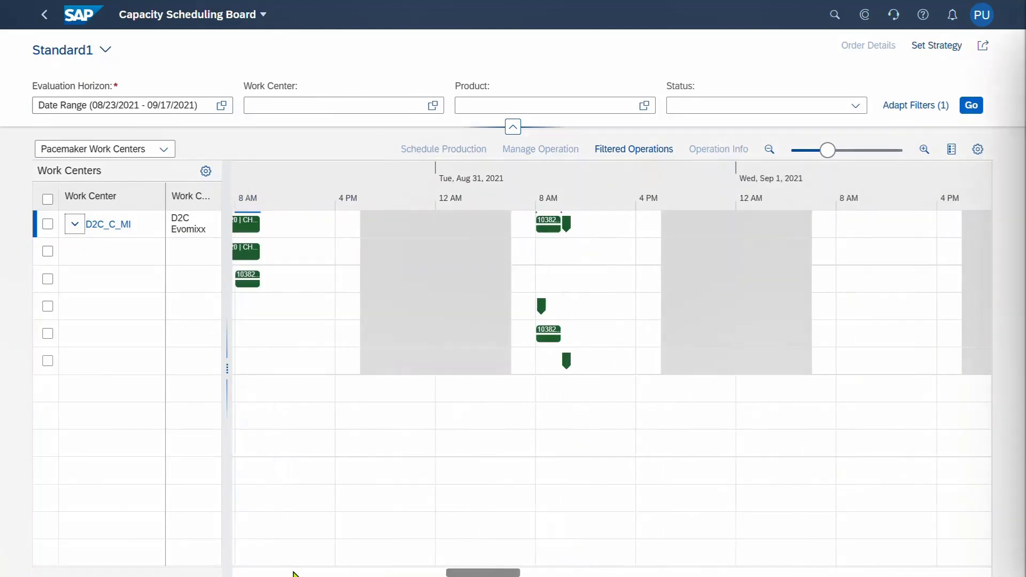
left_click_drag(455, 575, 448, 575)
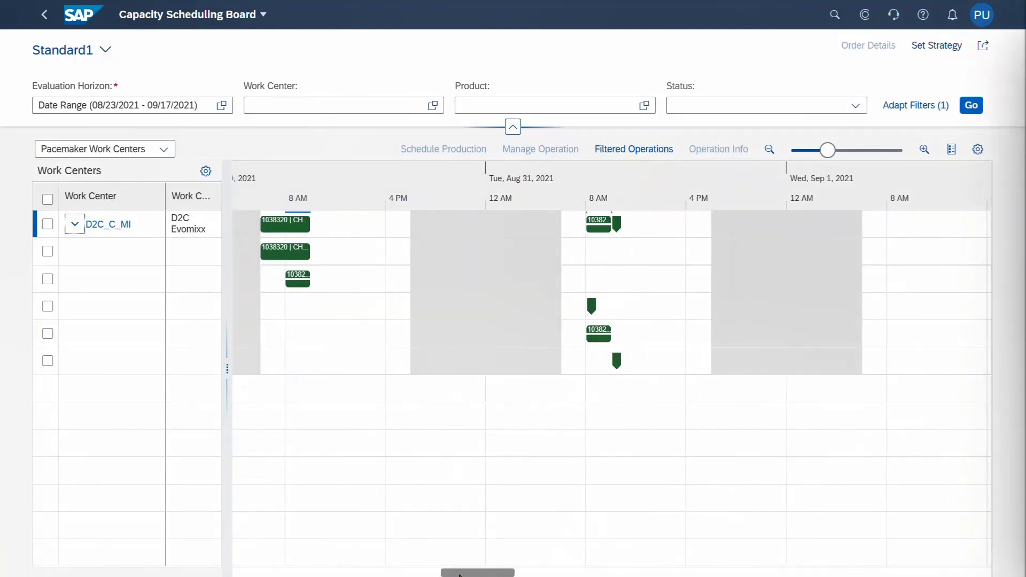
left_click_drag(461, 575, 556, 575)
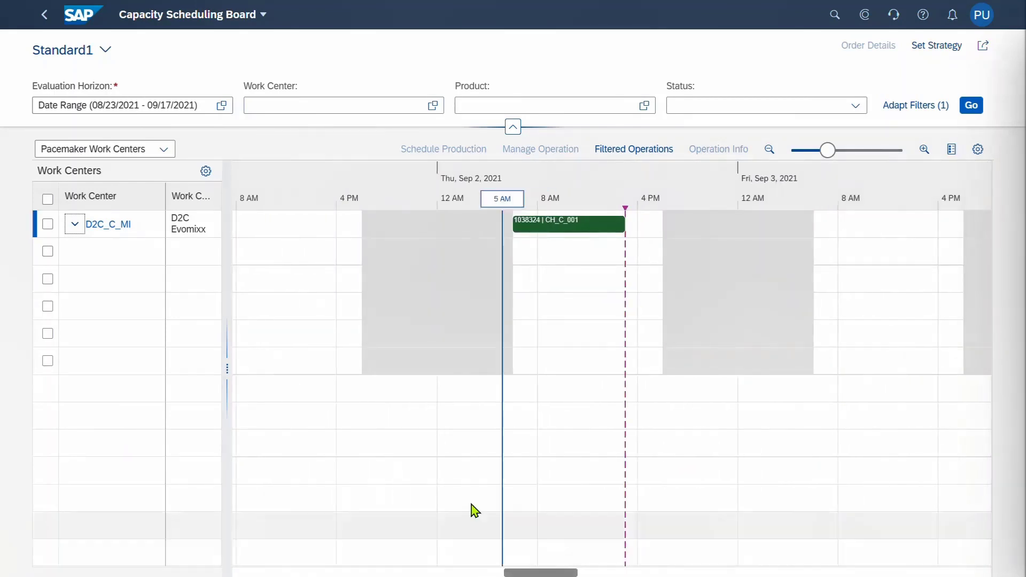
left_click(47, 224)
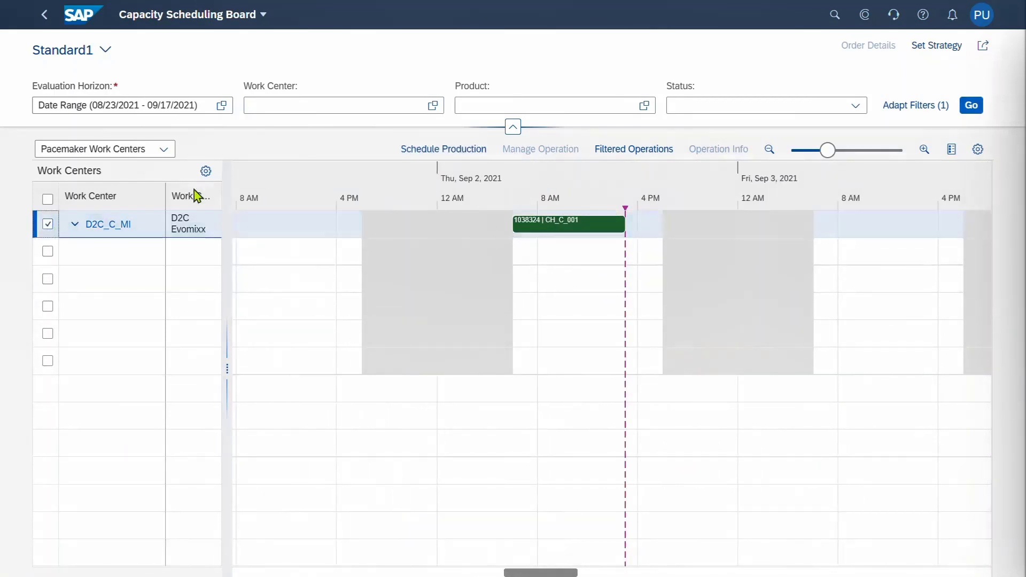
left_click(467, 150)
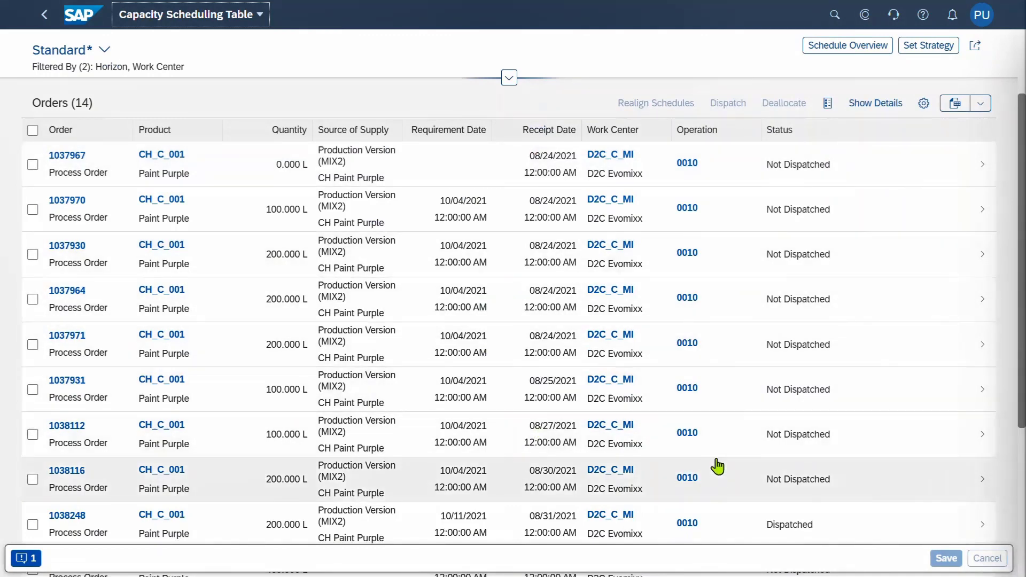
left_click(935, 47)
left_click(588, 257)
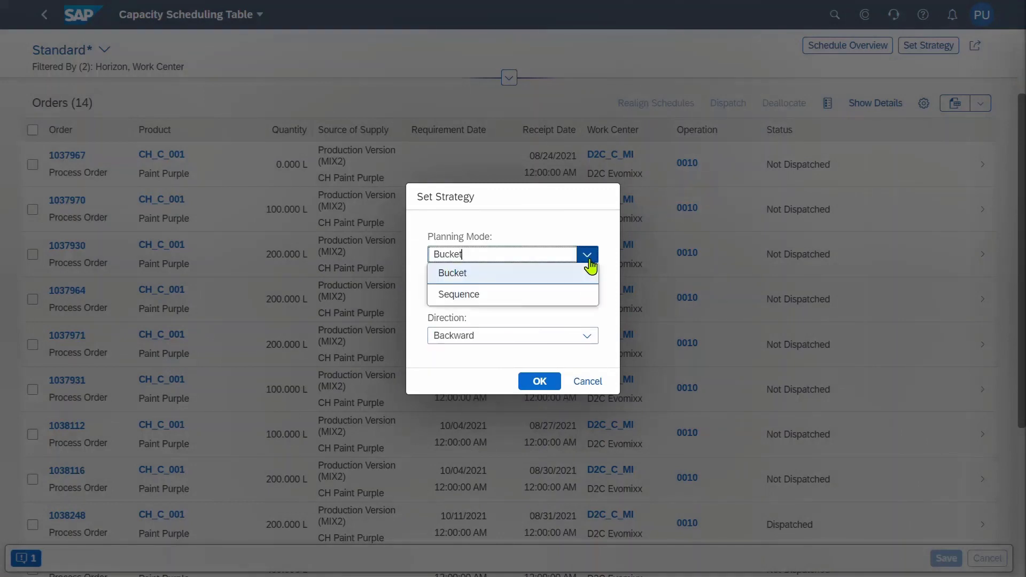
left_click(562, 275)
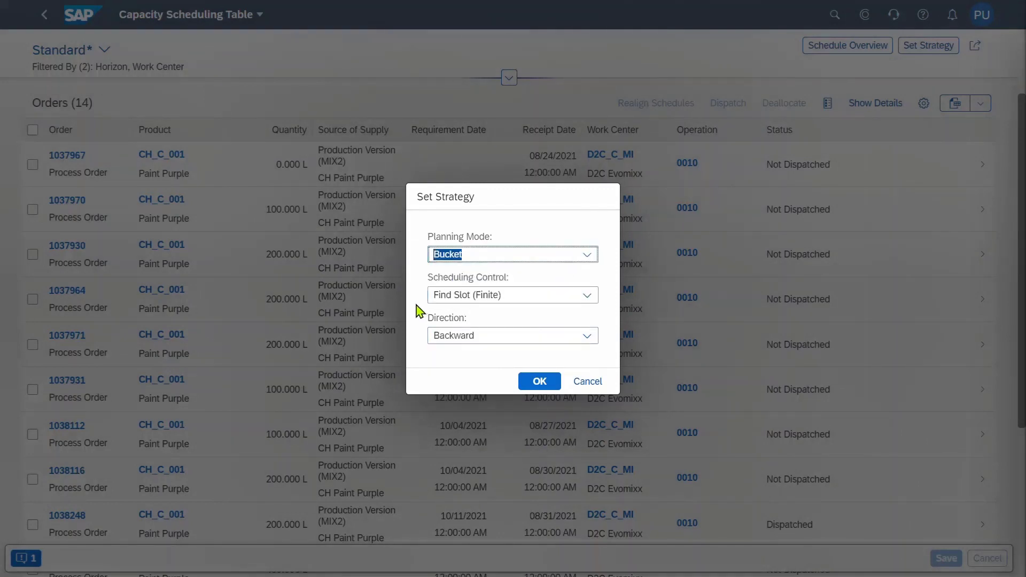
left_click(589, 296)
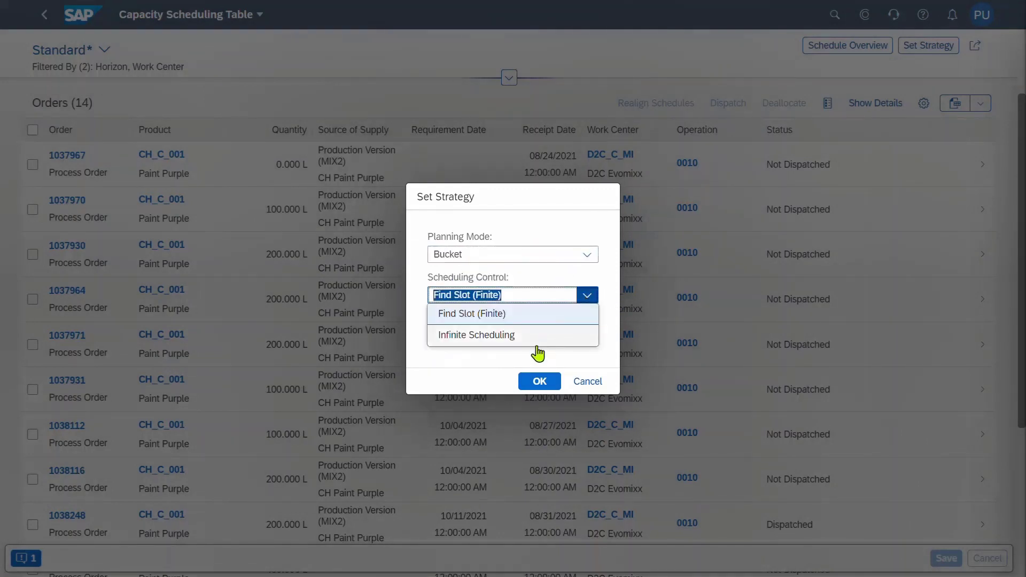
left_click(614, 313)
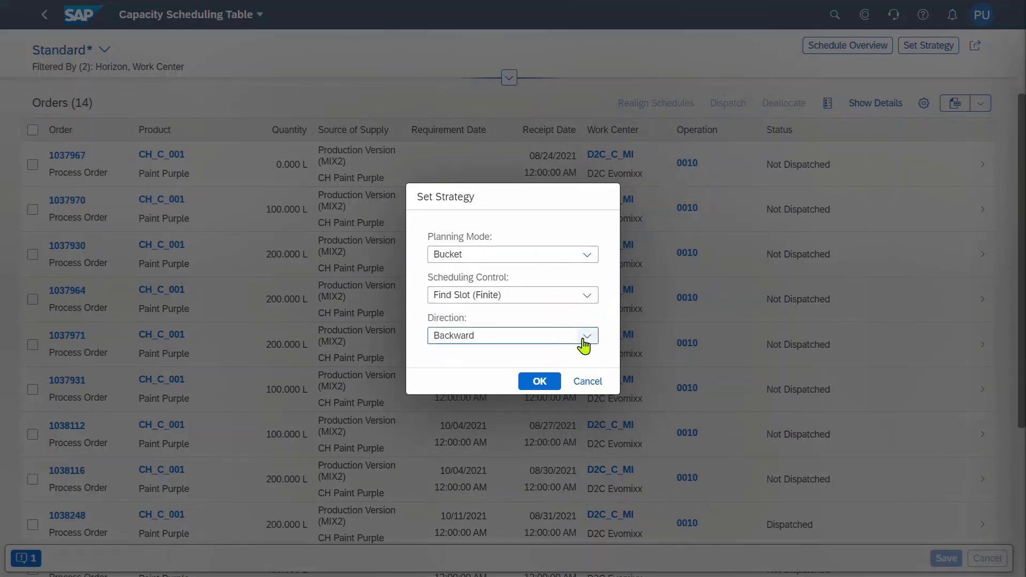
left_click(587, 337)
left_click(610, 320)
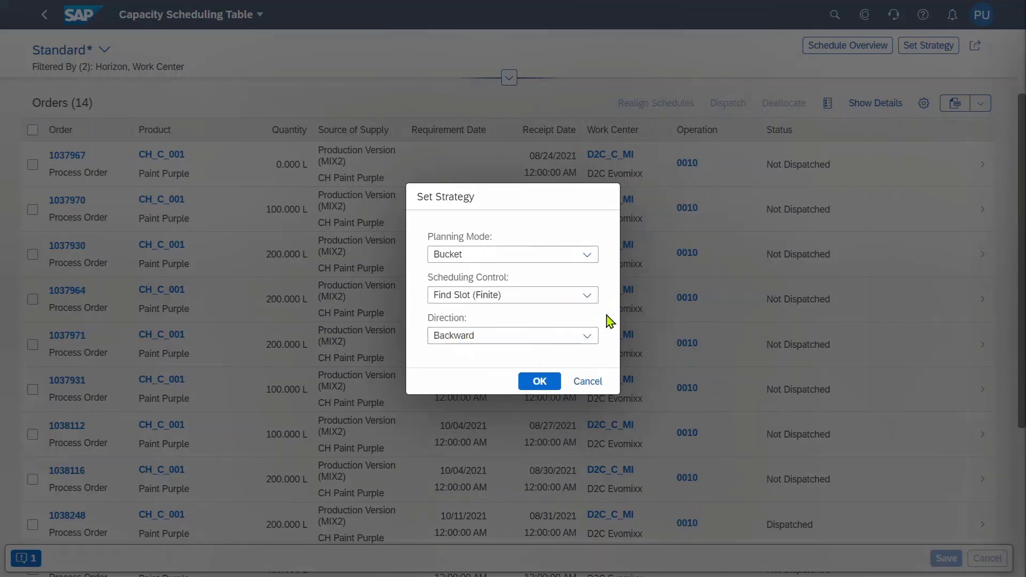
left_click(583, 387)
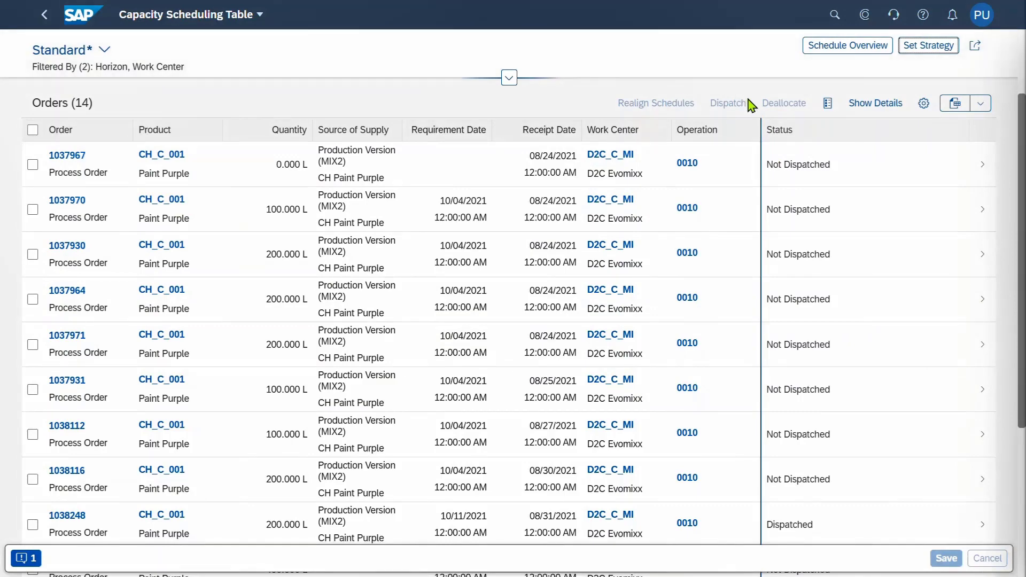
left_click(32, 130)
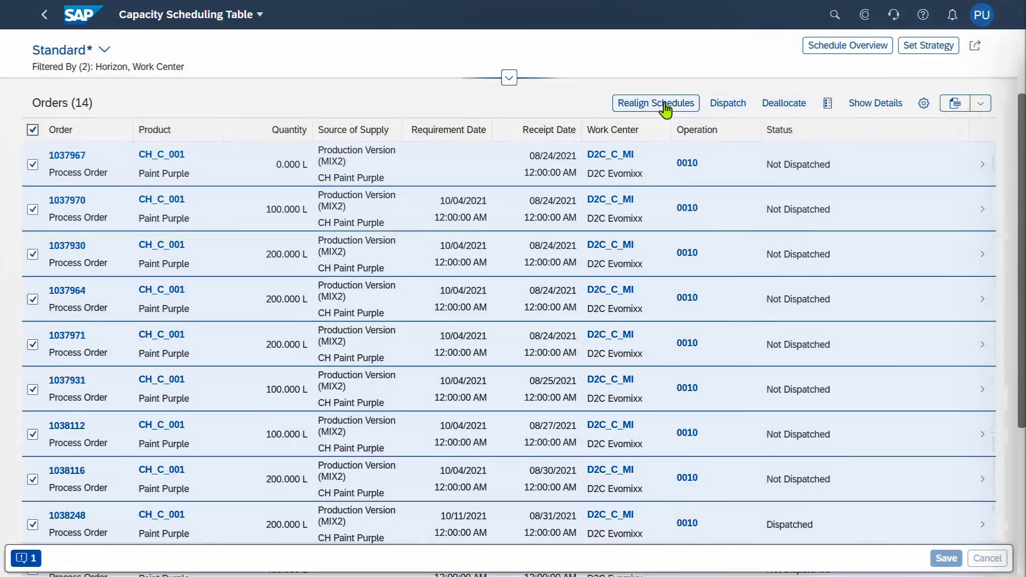
left_click(664, 104)
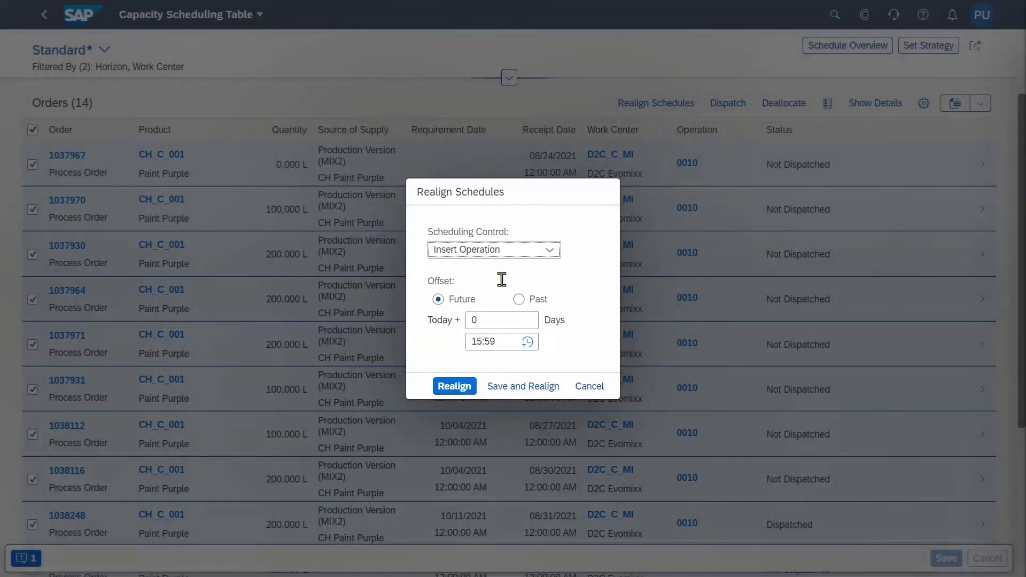
left_click(553, 255)
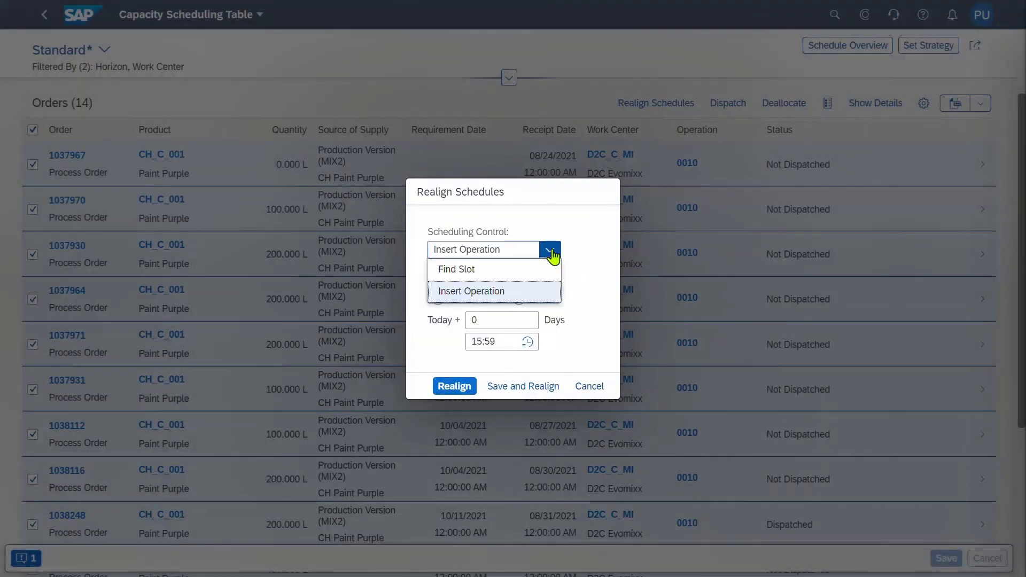
left_click(584, 297)
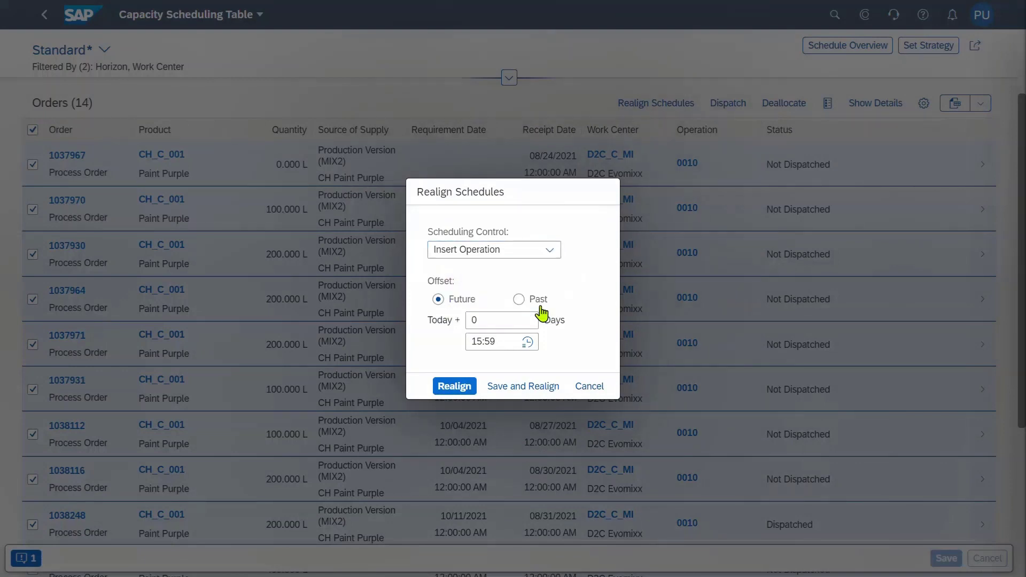
left_click(590, 385)
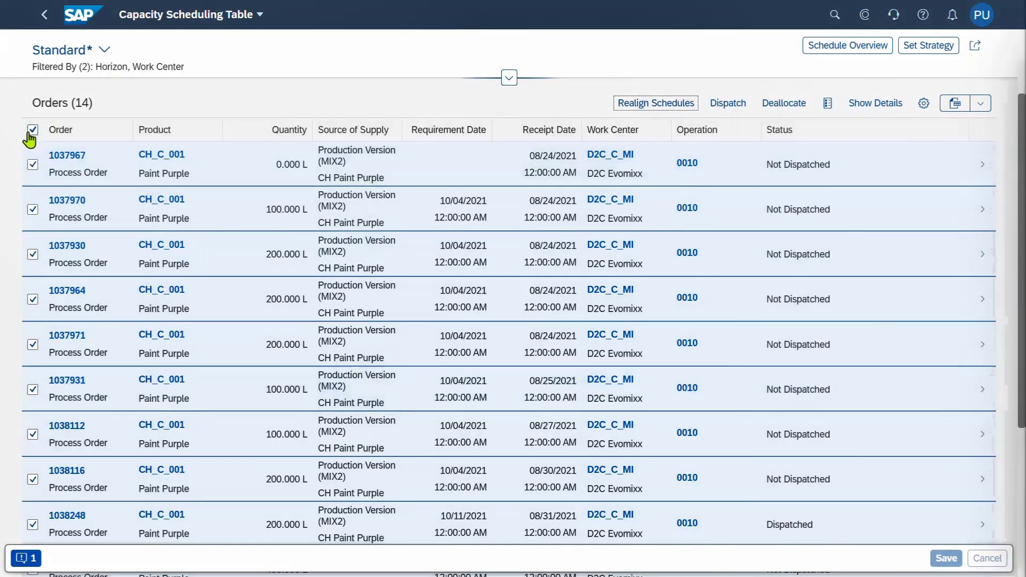
left_click(33, 129)
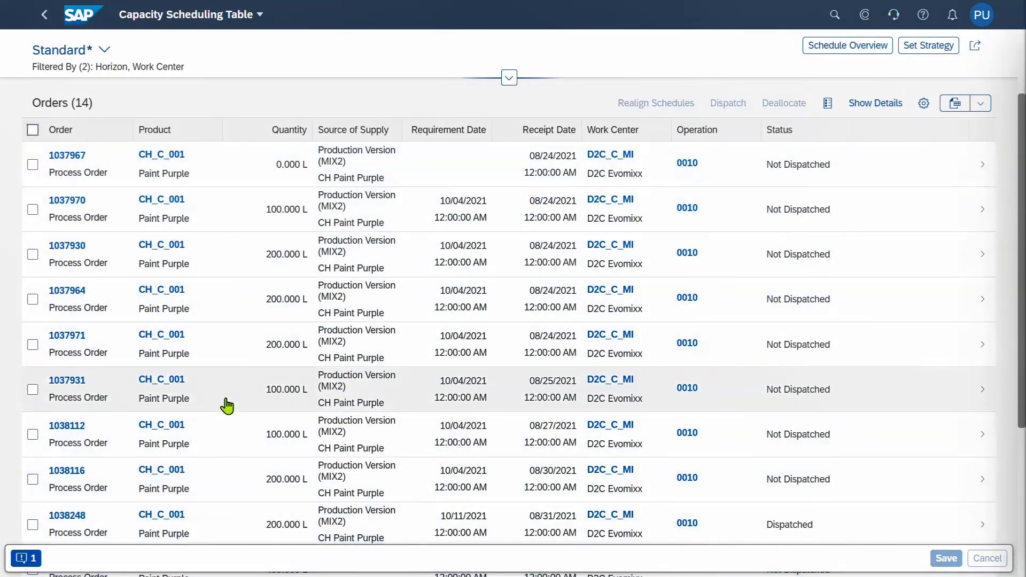
Dispatch 450 L order 1038324 to D2C_C_MI in the Thursday 09/02/2021 slot
scroll(225, 404, "down", 5)
scroll(223, 396, "down", 1)
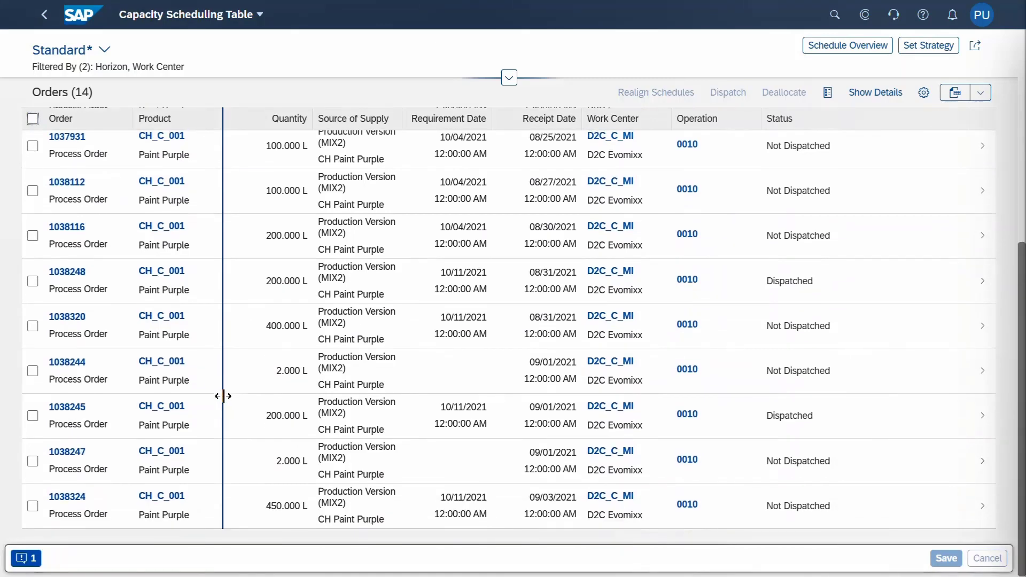
left_click(32, 506)
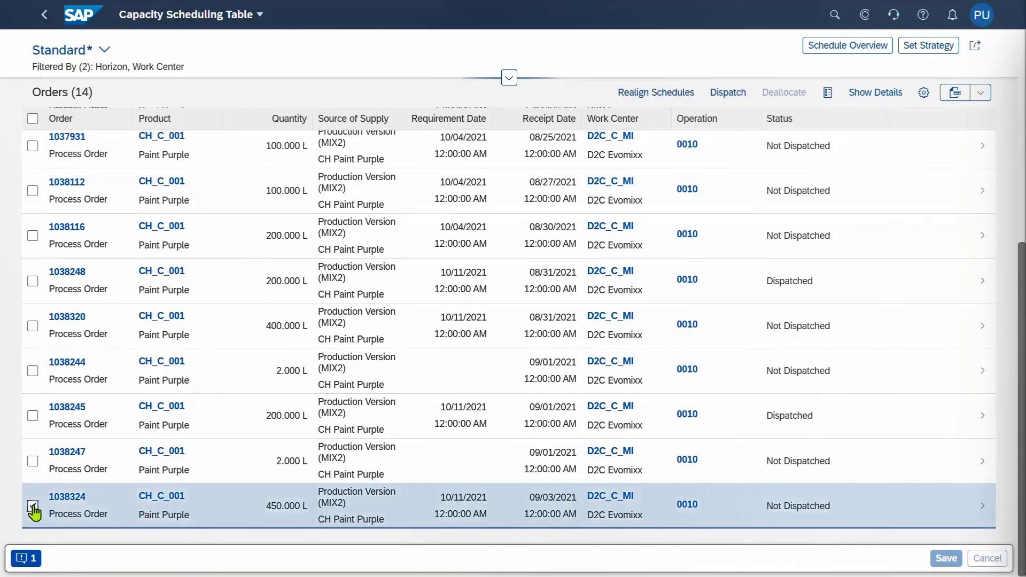
left_click(987, 520)
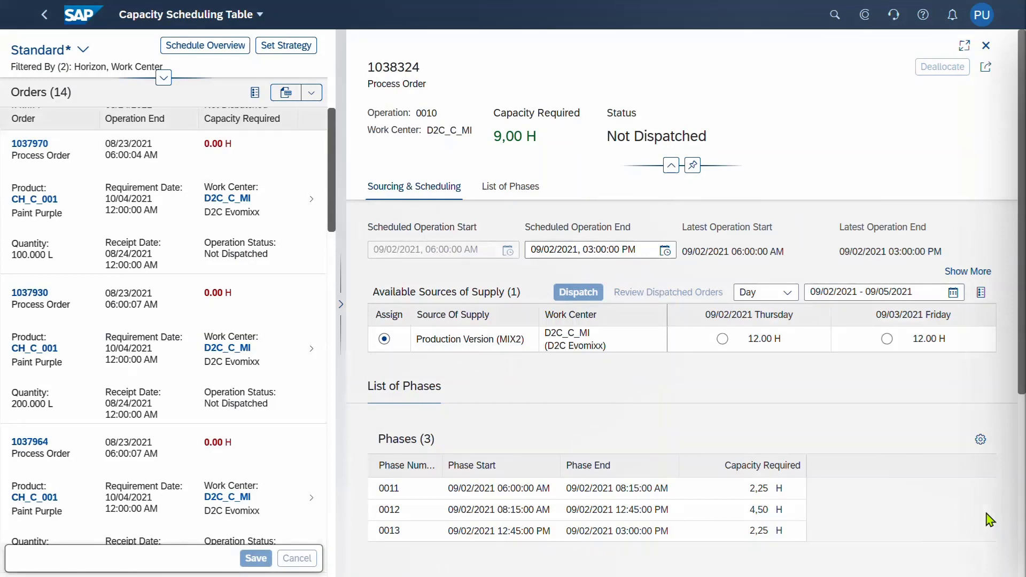
left_click(722, 339)
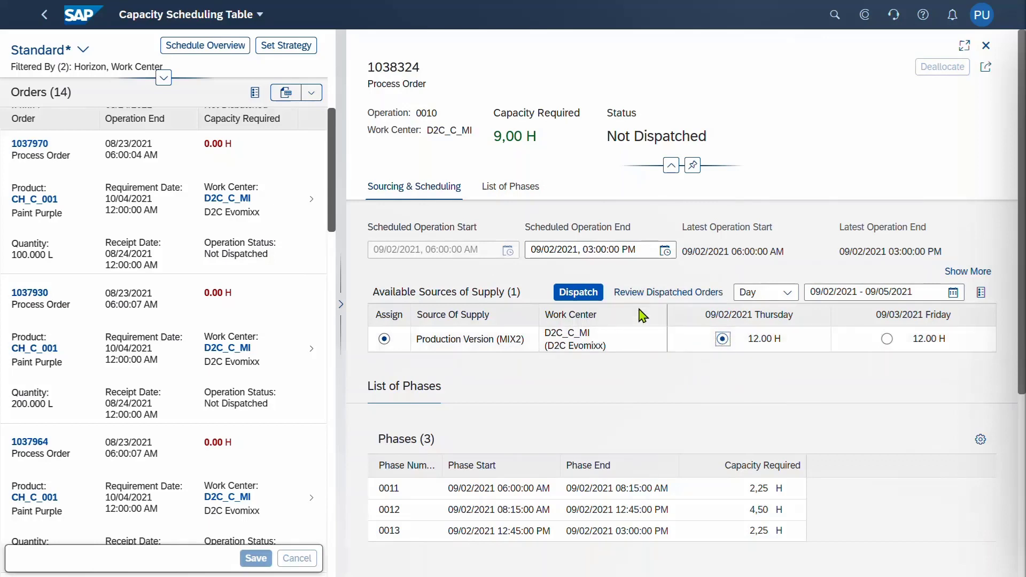
left_click(565, 299)
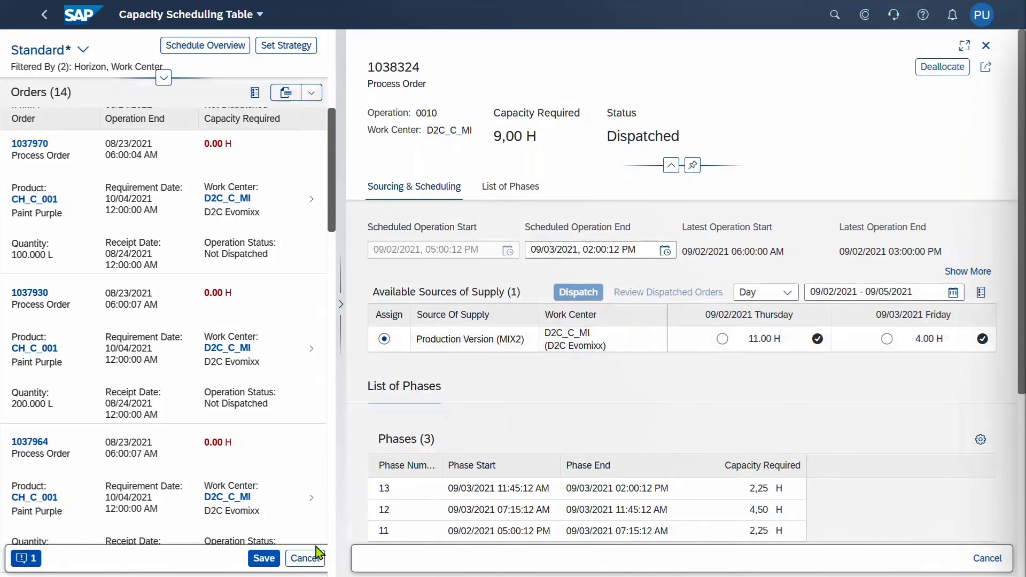
Save the dispatch and bring up the Schedule Overview
left_click(263, 561)
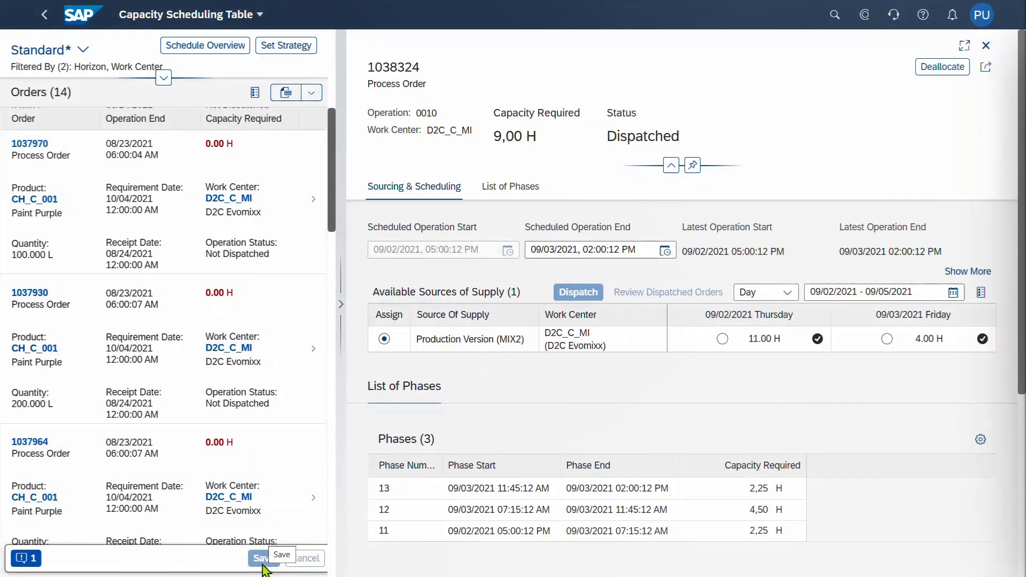
left_click(262, 559)
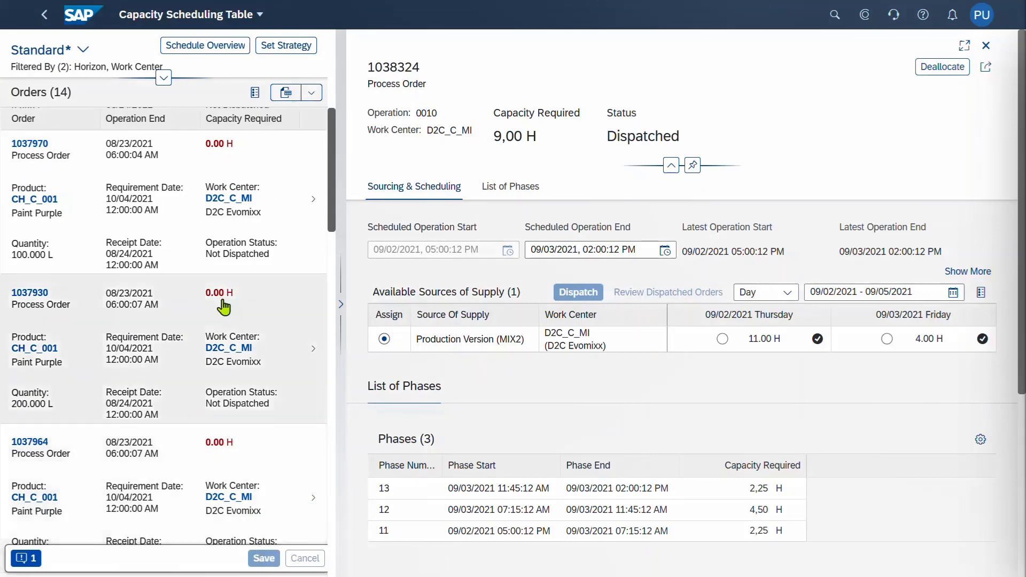
left_click(222, 50)
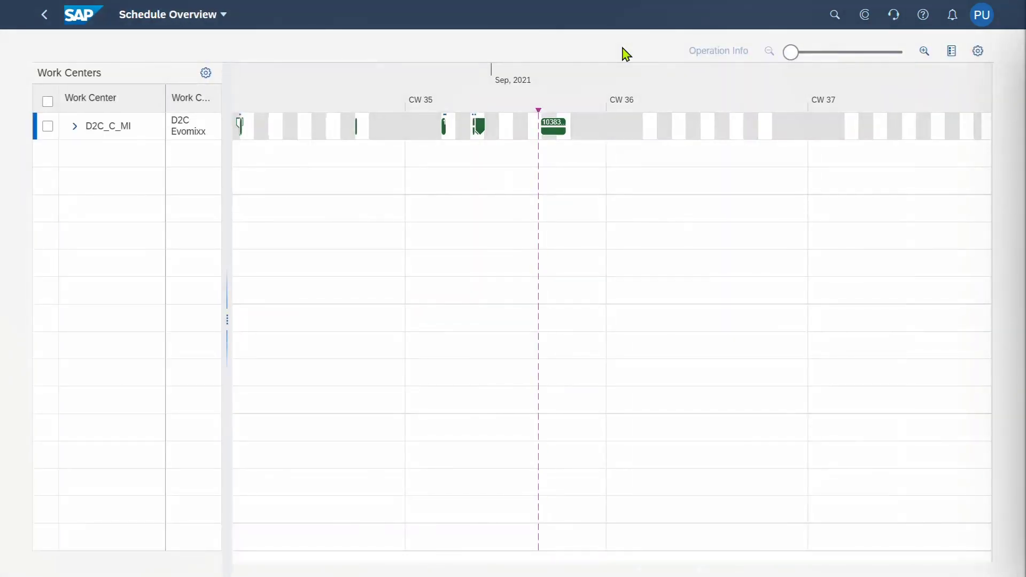
Zoom to hours and scroll back to Sep 1 to show order 1038324's bar until 1 PM Sep 3
left_click(806, 57)
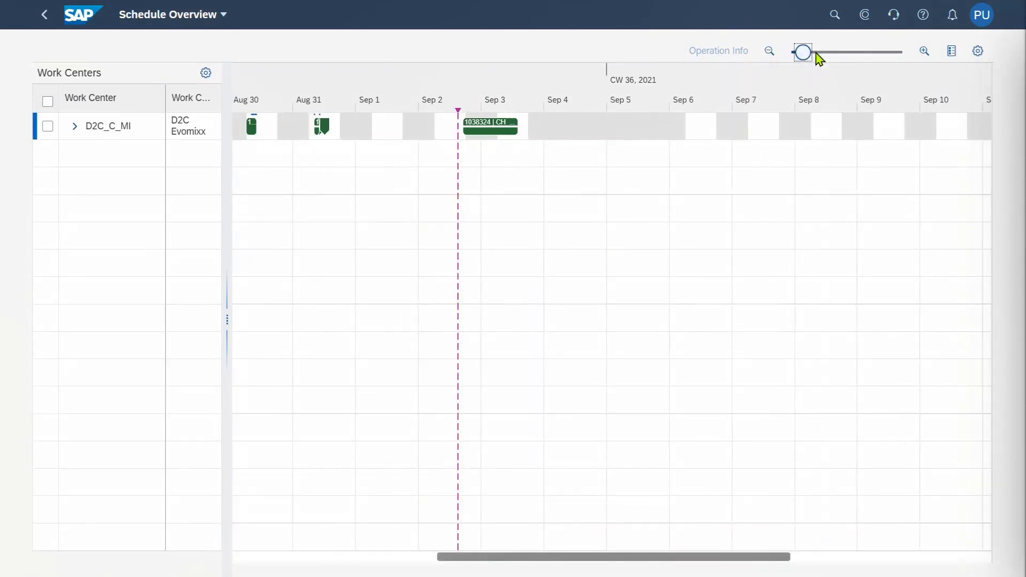
left_click(818, 56)
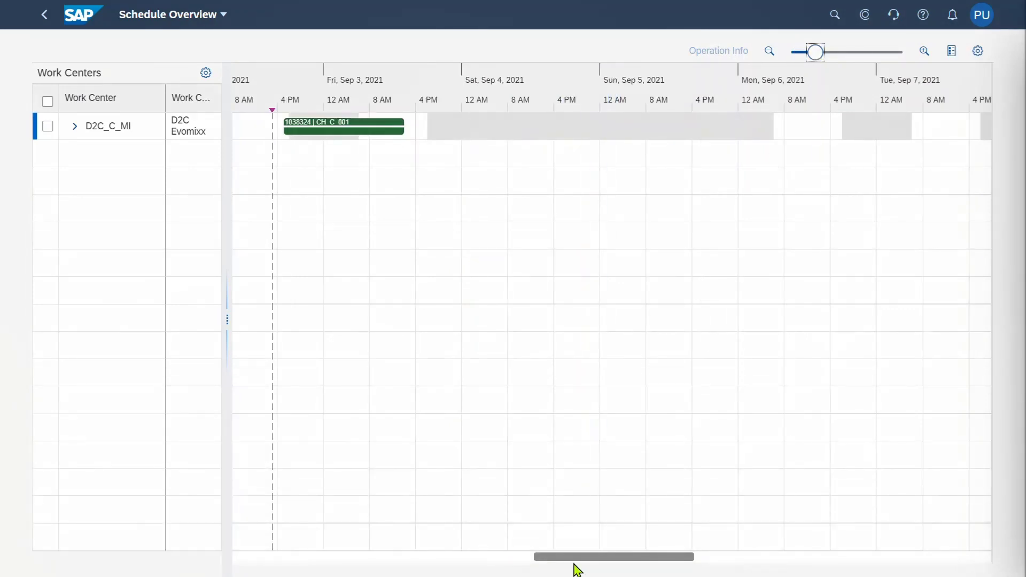
left_click_drag(572, 565, 540, 559)
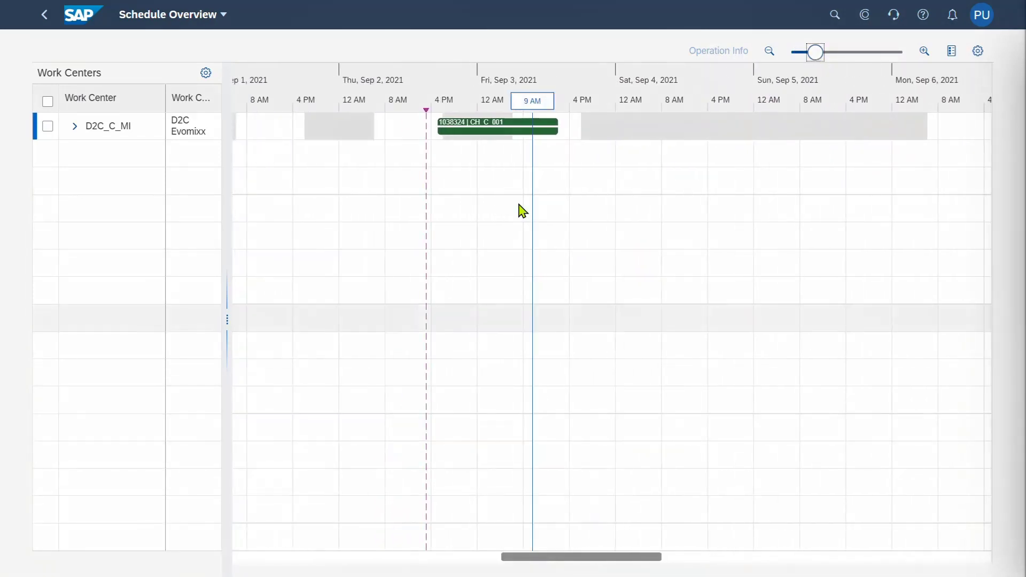
mouse_move(559, 131)
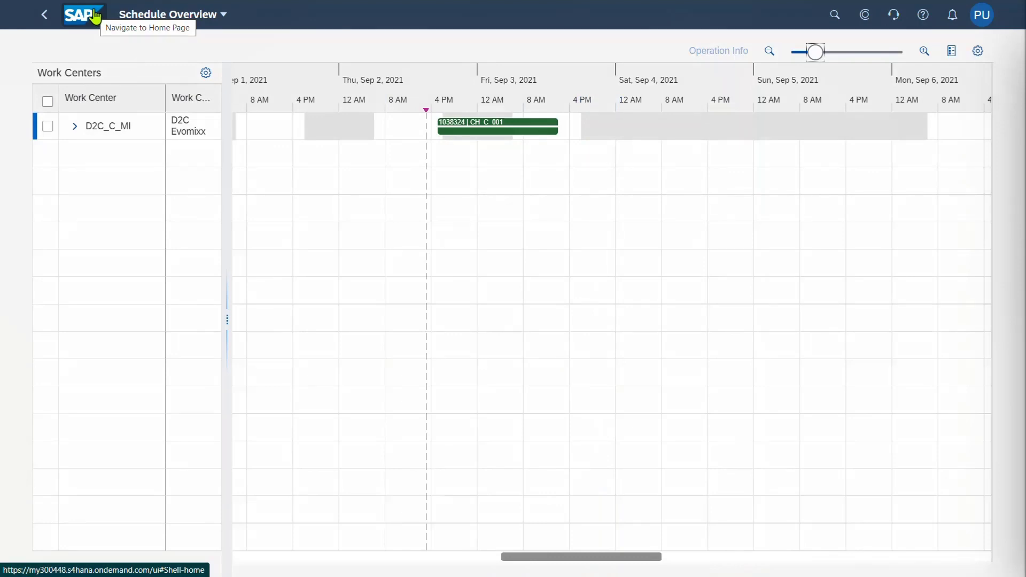
Filter Manage Orders by order 1038324 and open its details
left_click(95, 16)
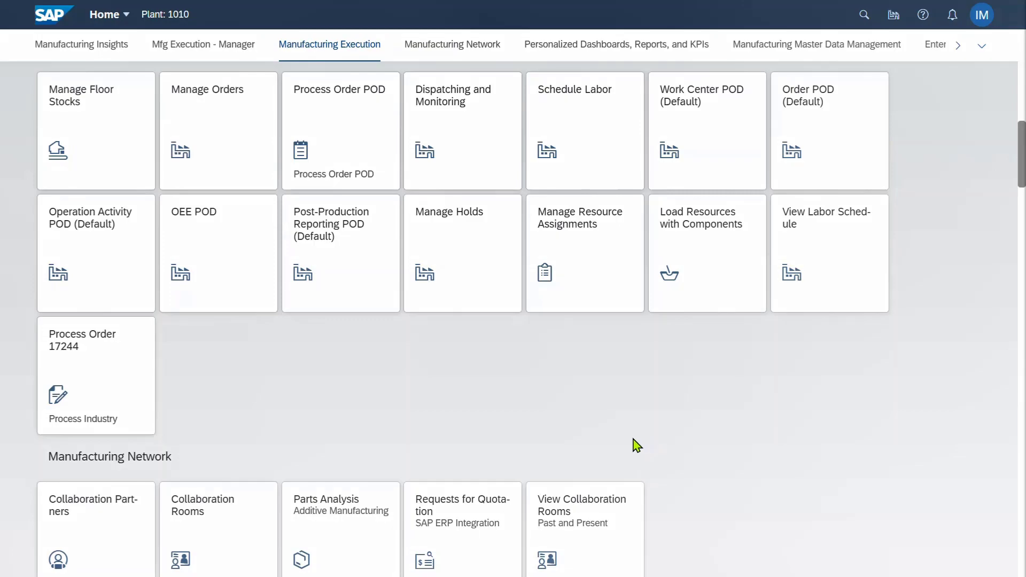
left_click(242, 139)
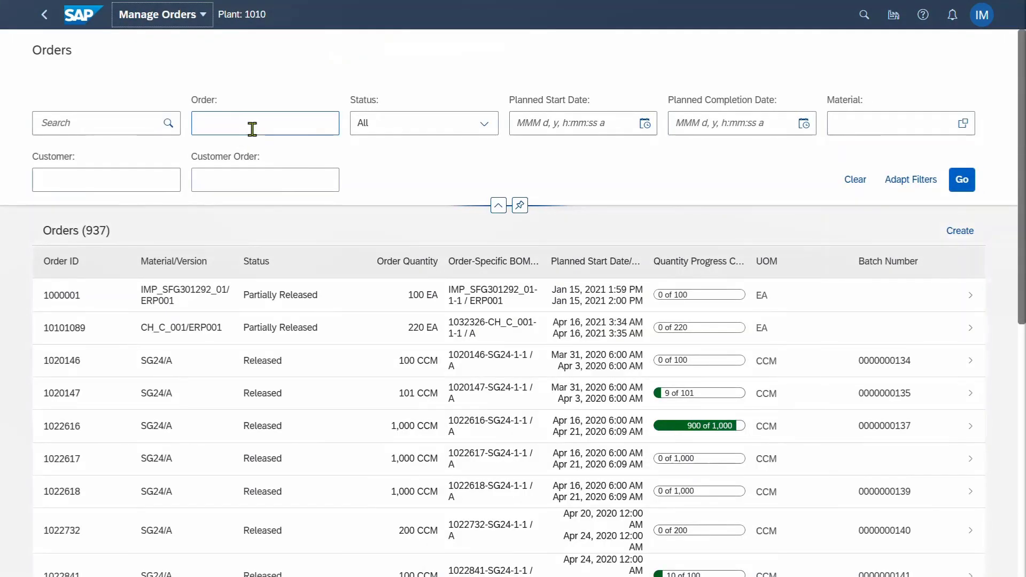
left_click(251, 125)
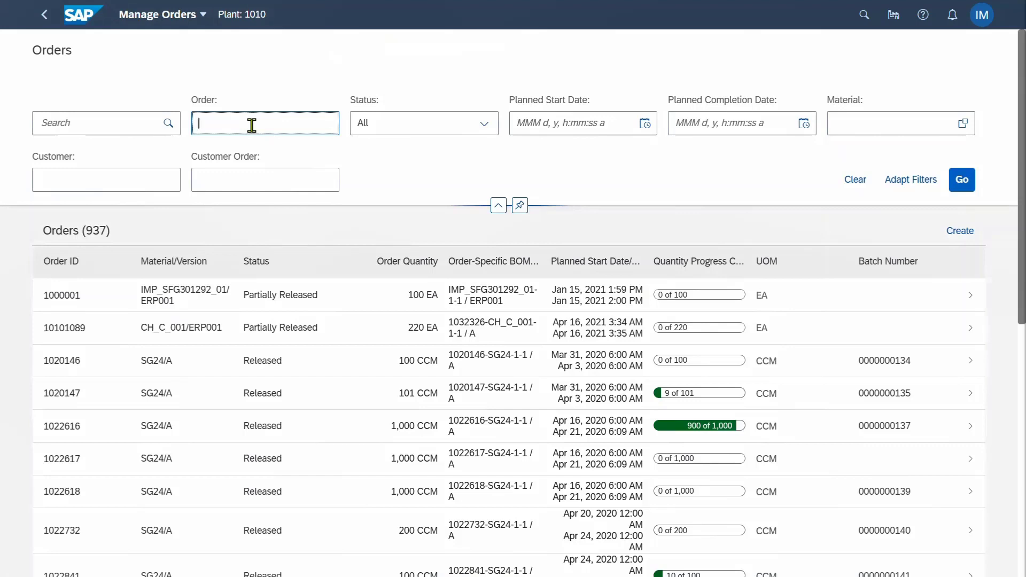
type("1038324")
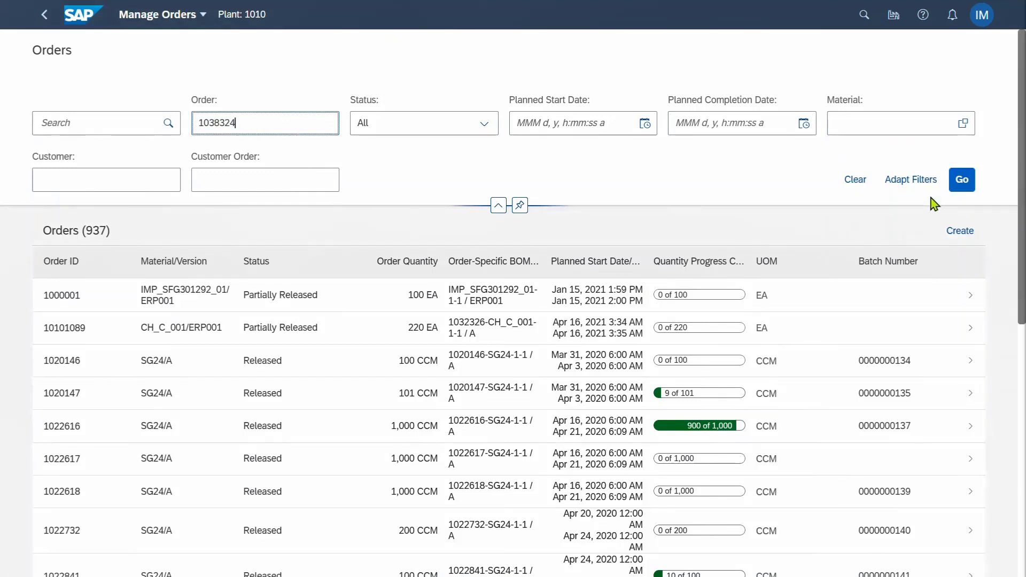
left_click(958, 182)
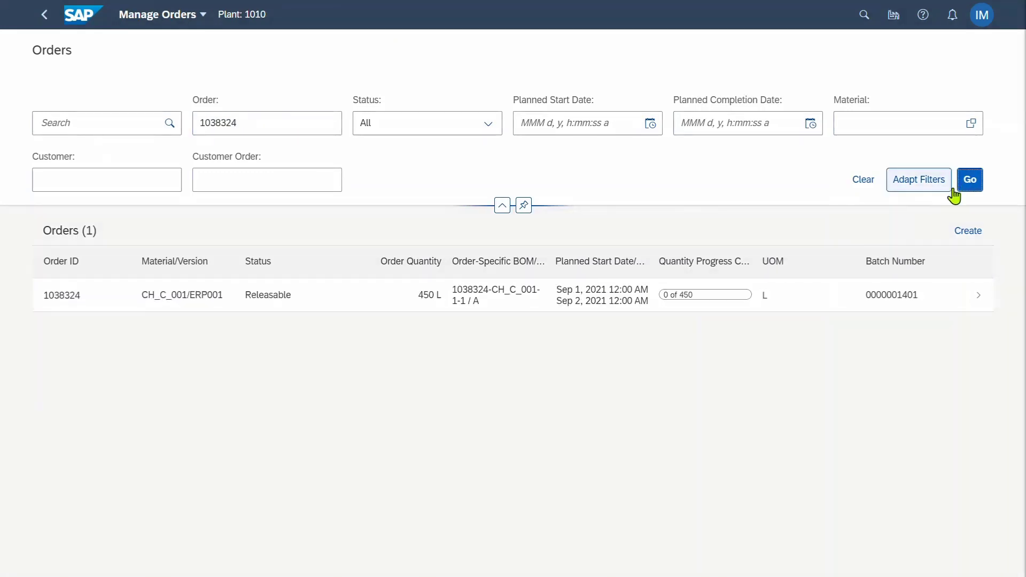
left_click(978, 298)
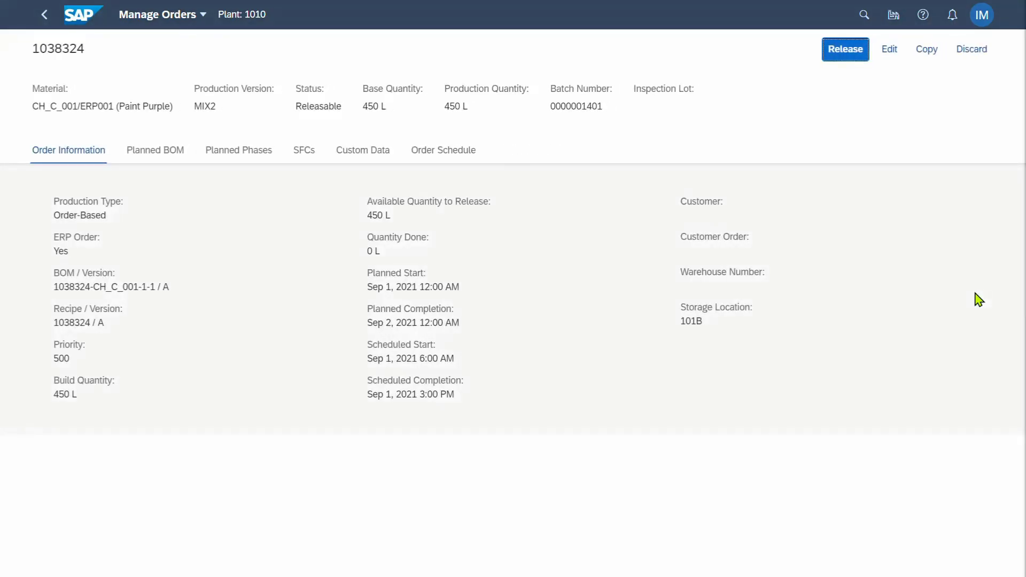
Release the full 450 L of order 1038324, then return to the home page
left_click(851, 53)
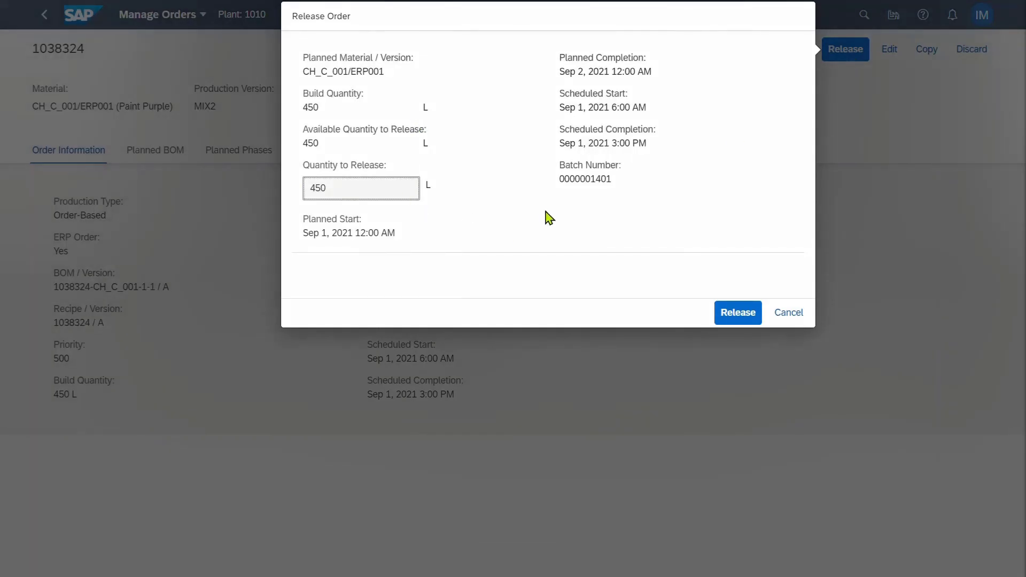
left_click(742, 321)
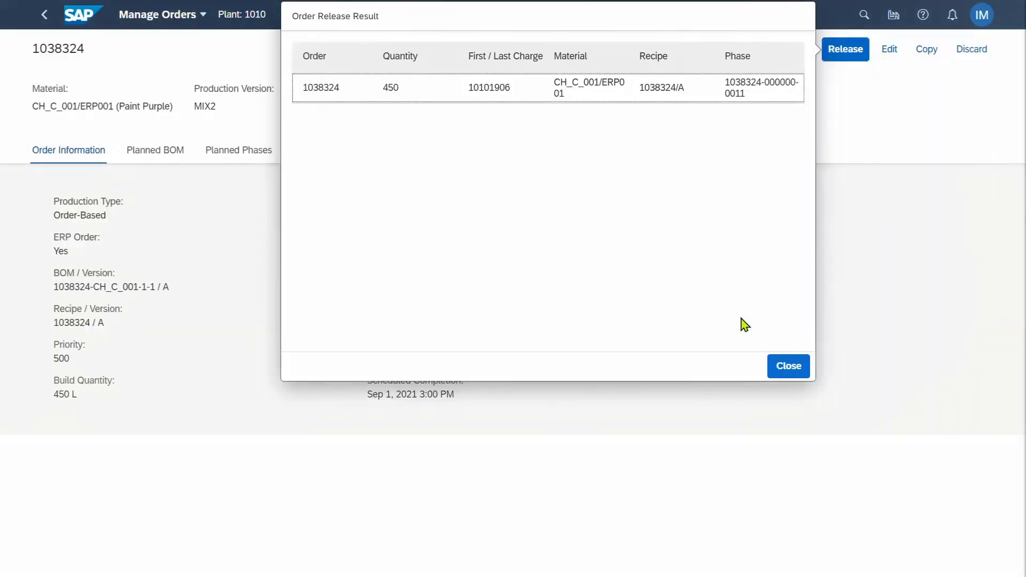
left_click(773, 367)
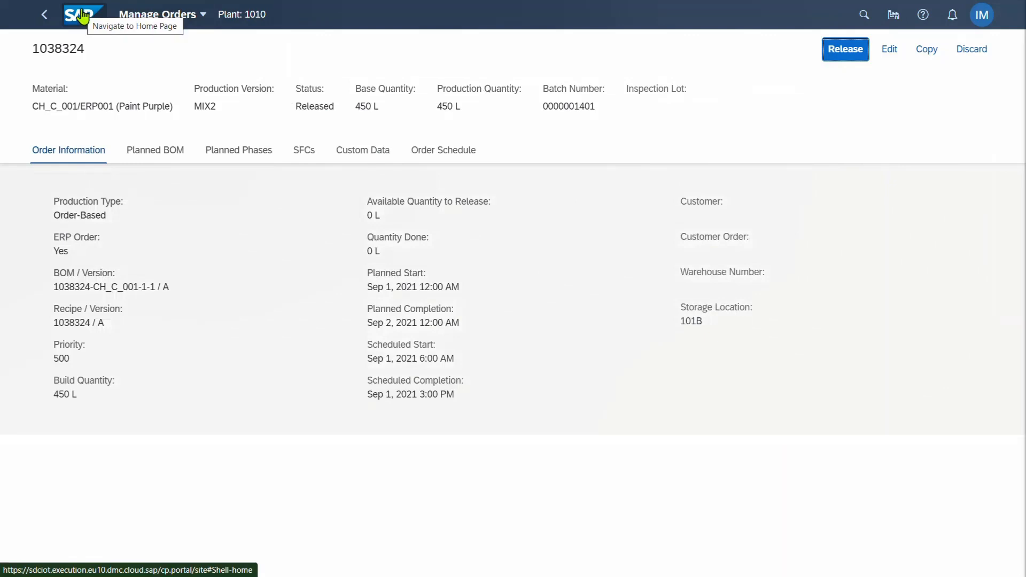
left_click(81, 16)
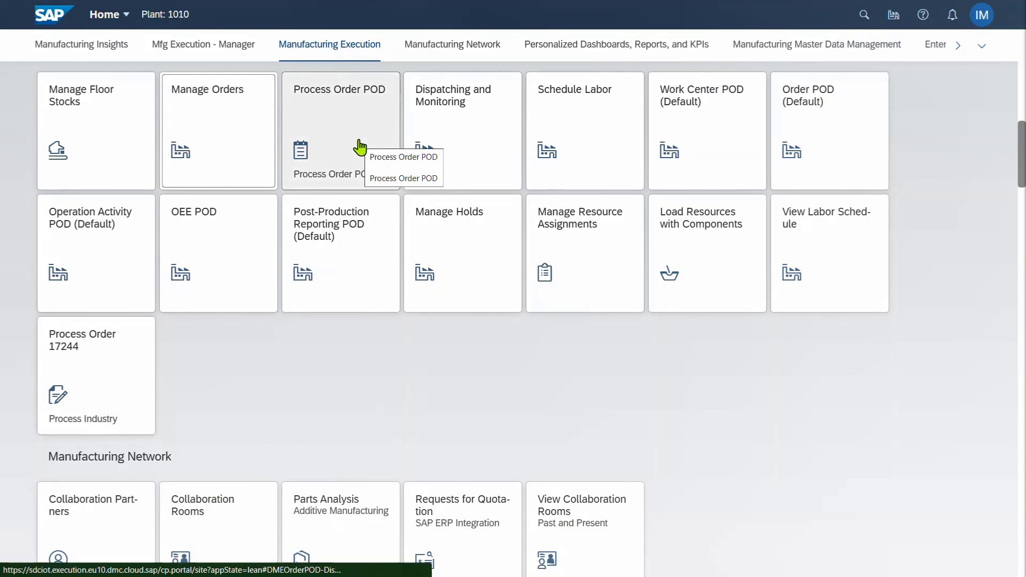
Select order 1038324 in the Process Order POD and open its three phases
left_click(341, 147)
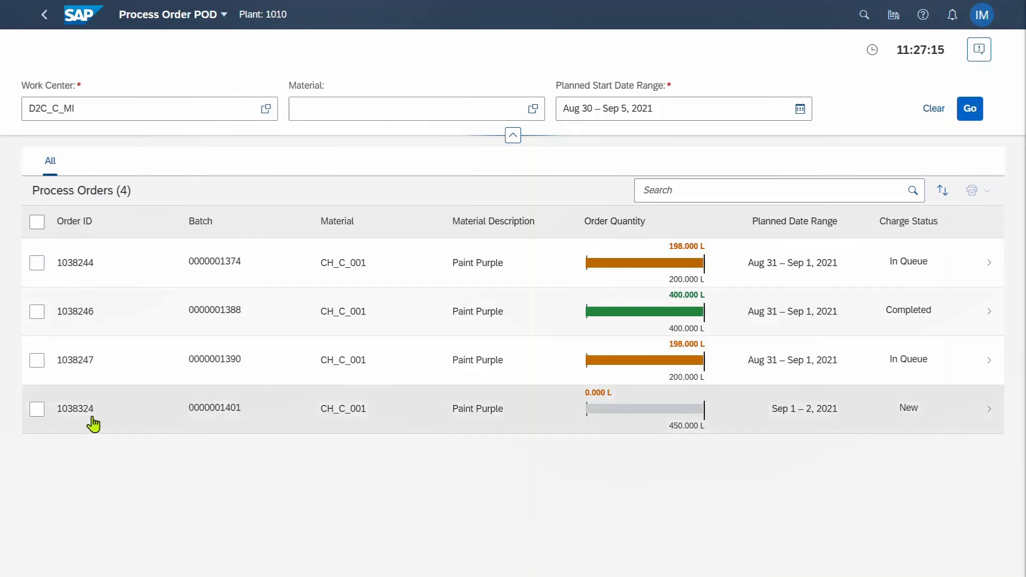
left_click(38, 410)
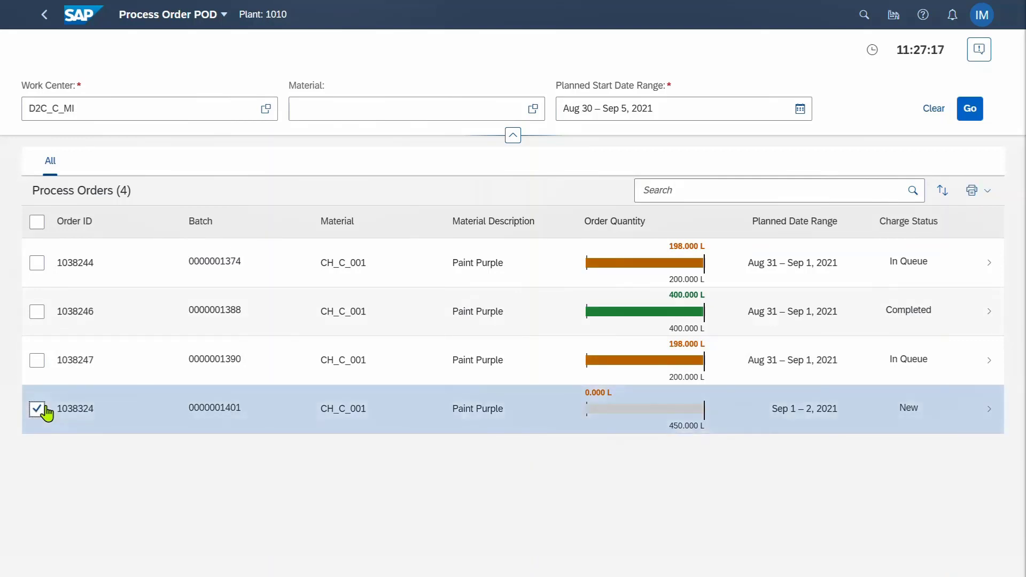
left_click(987, 412)
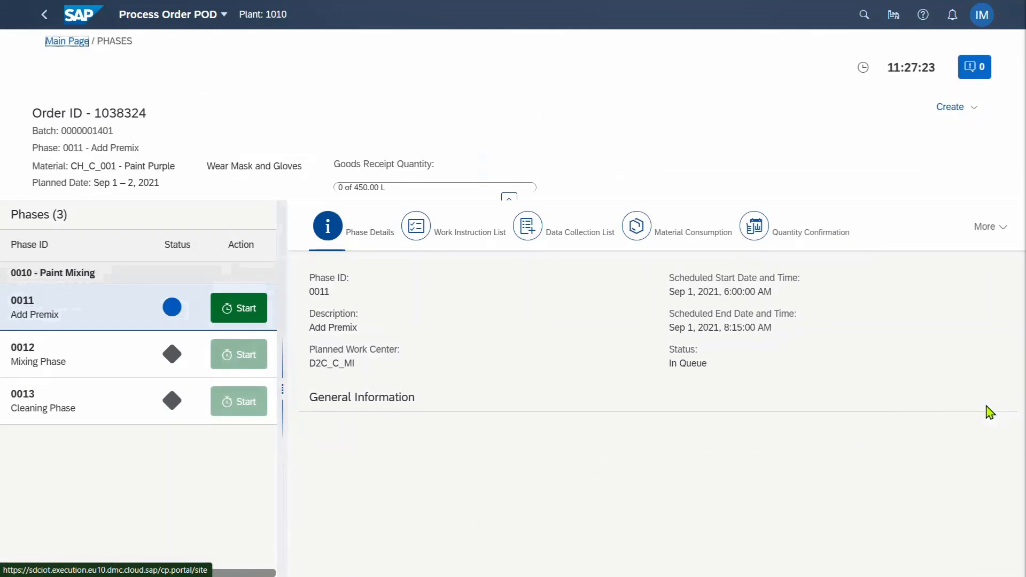
Start phase 0011 Add Premix and view its Evomixx WI work instruction document
left_click(241, 310)
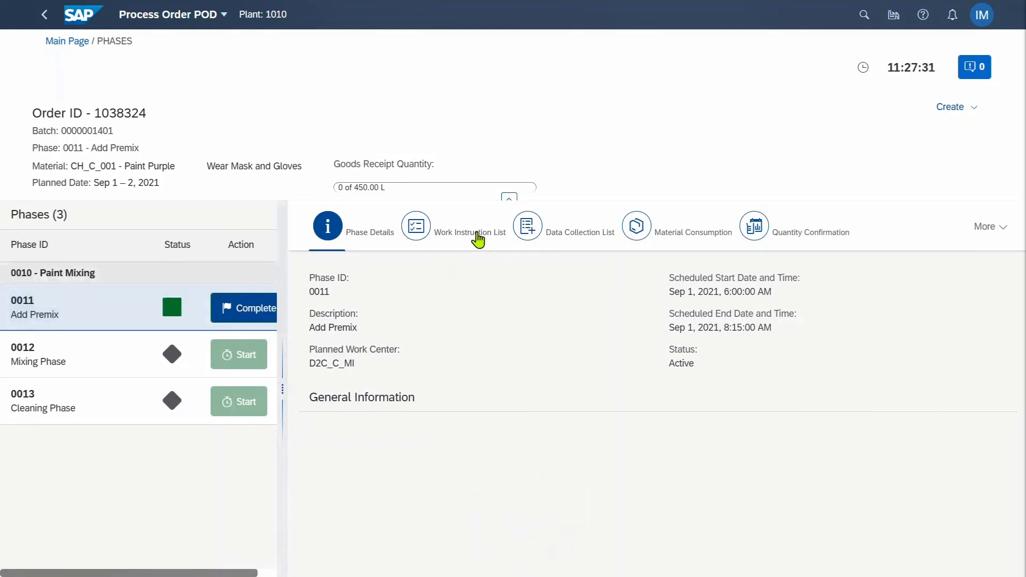
left_click(477, 235)
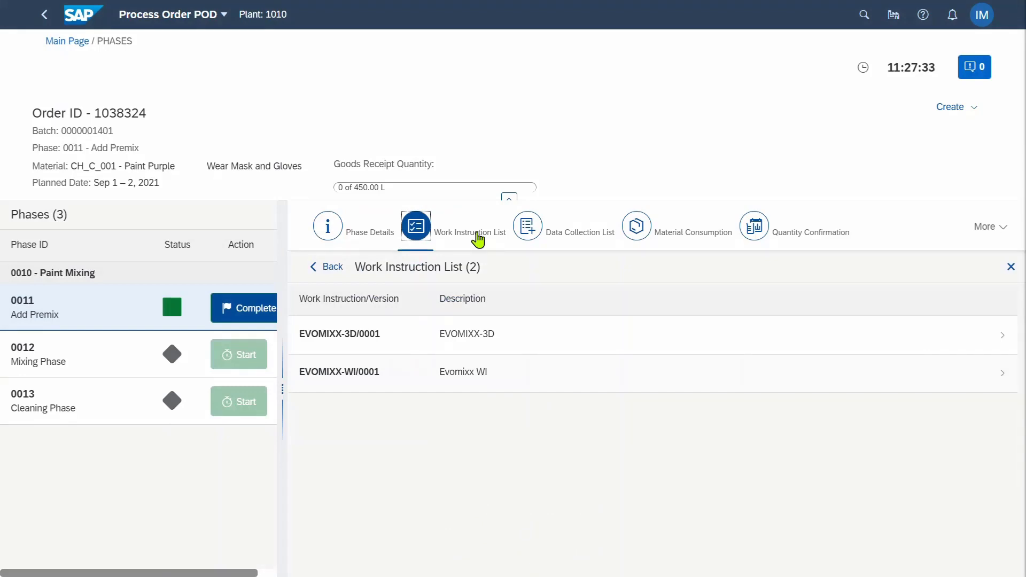
left_click(986, 381)
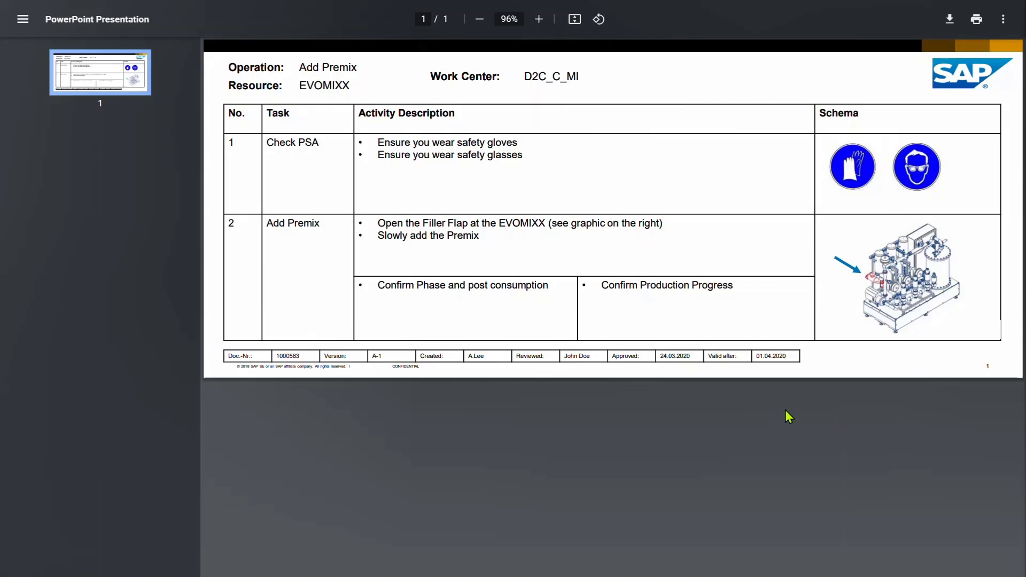
key("ctrl+w")
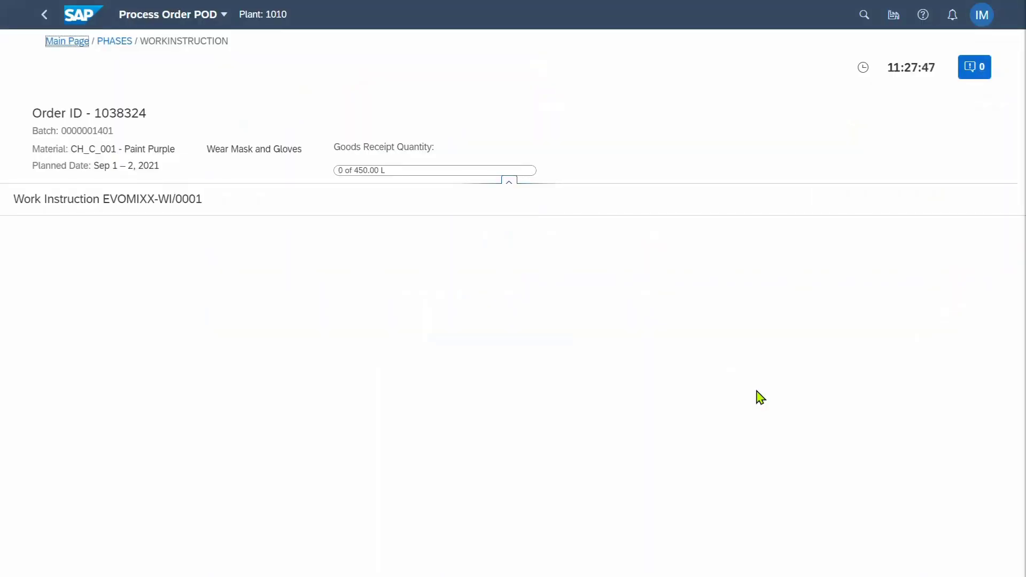
left_click(102, 43)
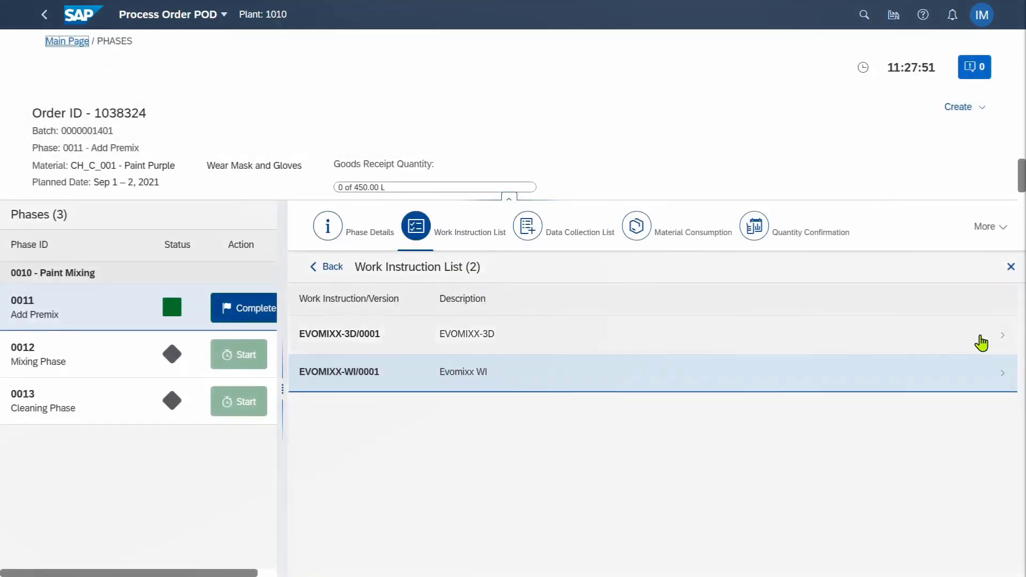
Open the EVOMIXX-3D/0001 3D model full screen and orbit the pump skid
left_click(982, 342)
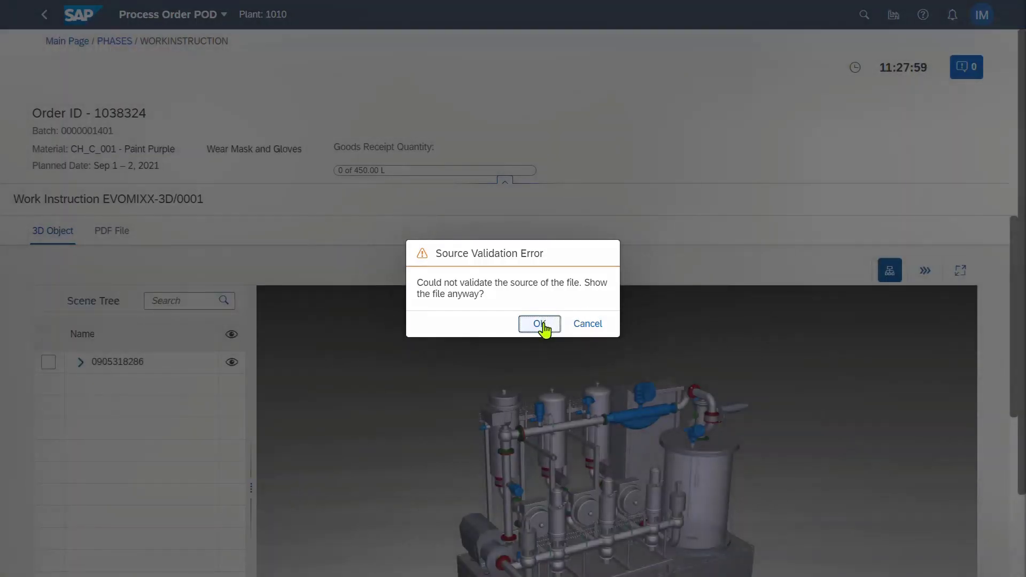
left_click(540, 324)
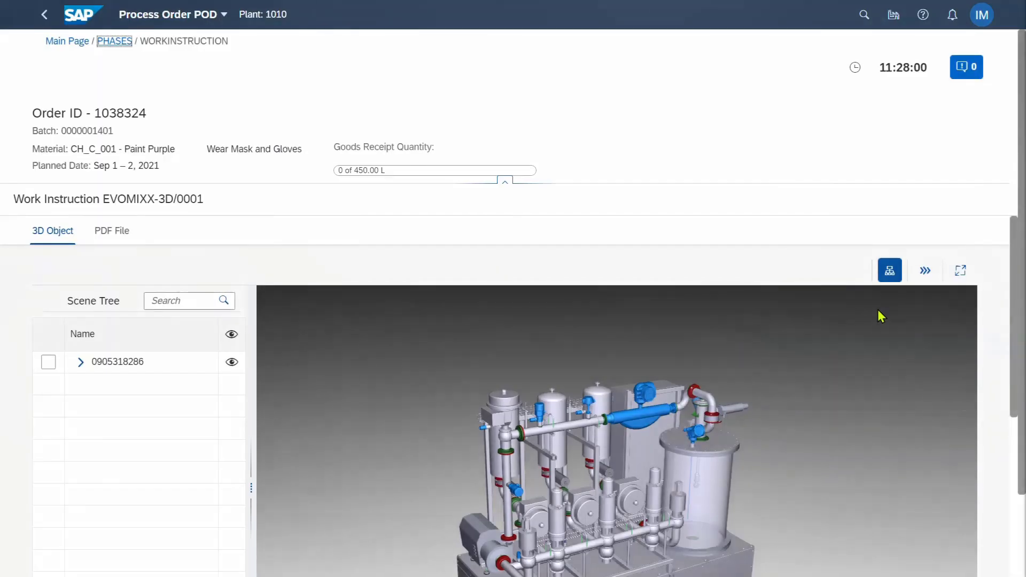
left_click(962, 273)
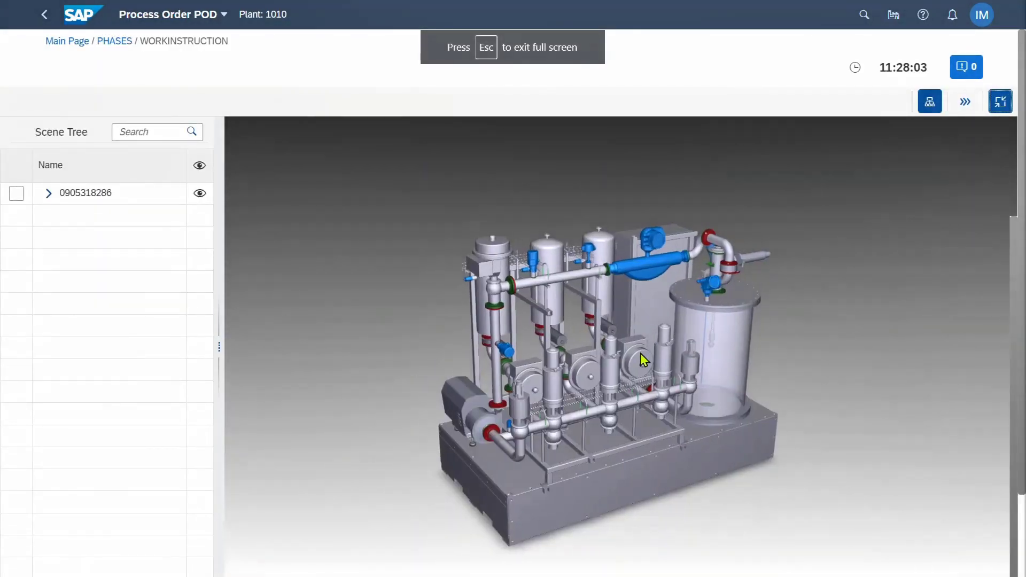
mouse_move(640, 354)
left_mouse_down()
mouse_move(598, 350)
mouse_move(676, 347)
mouse_move(614, 352)
mouse_move(632, 357)
left_mouse_up()
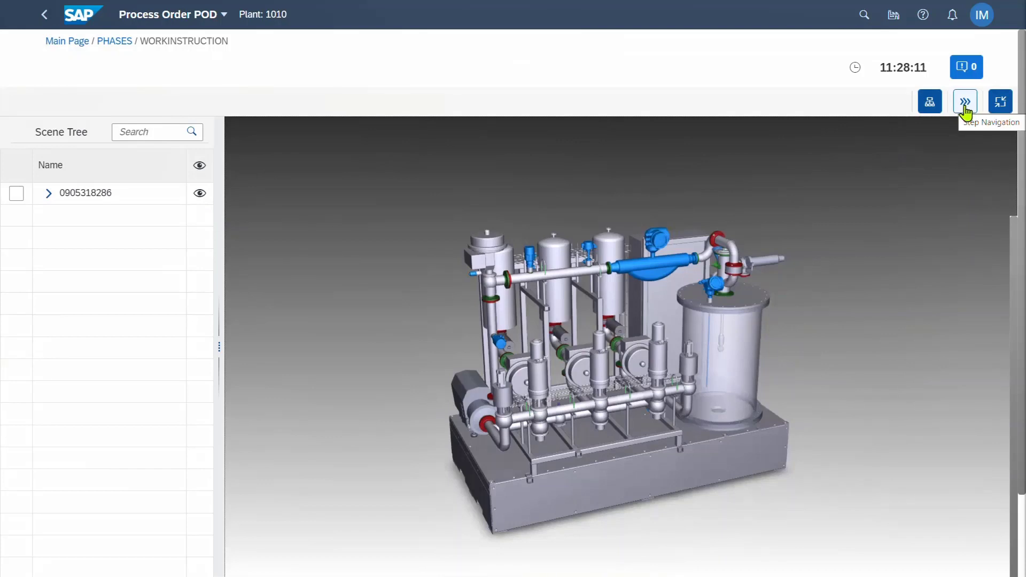
left_click(48, 194)
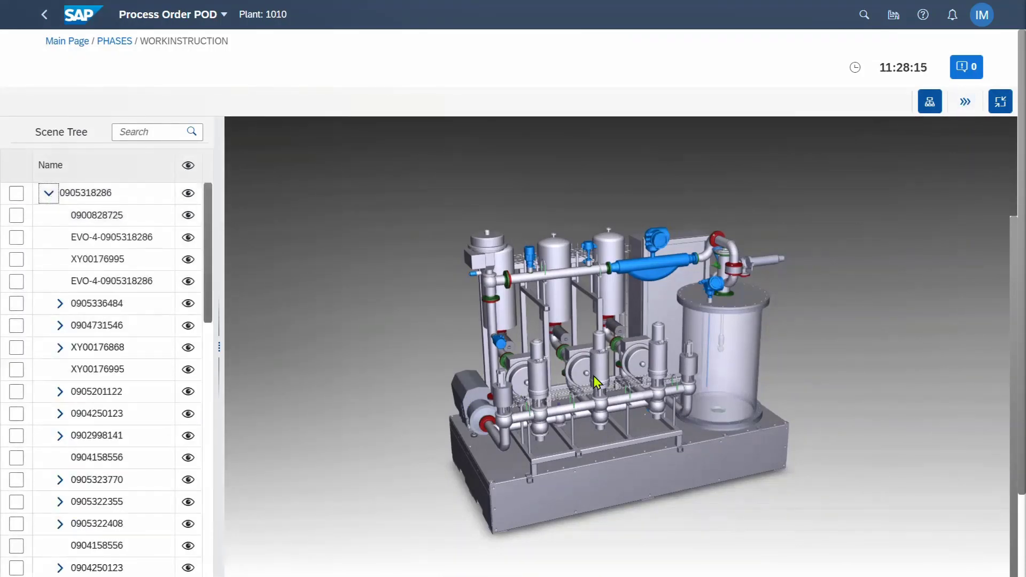
scroll(599, 381, "up", 2)
scroll(599, 381, "up", 2)
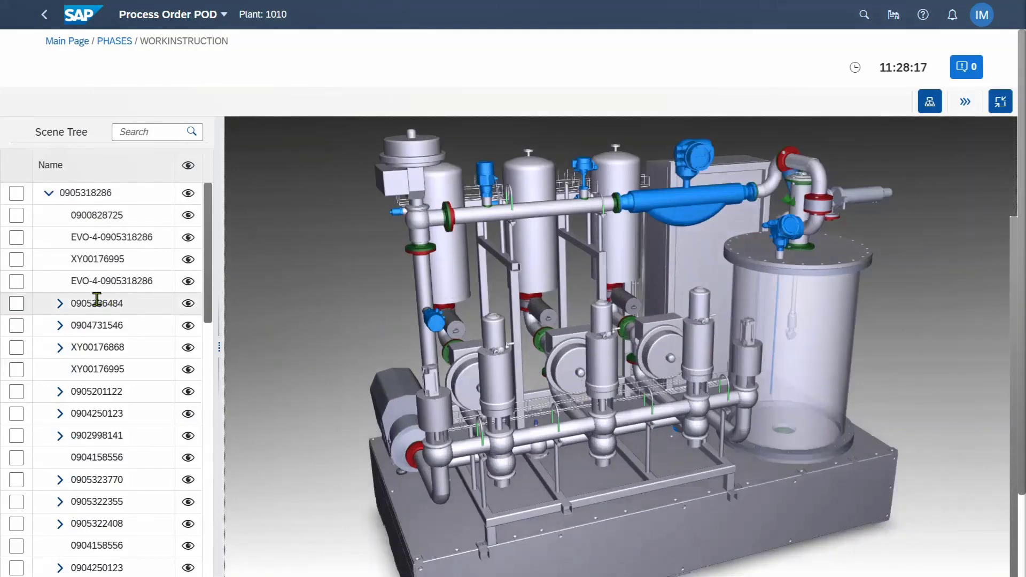
left_click(103, 260)
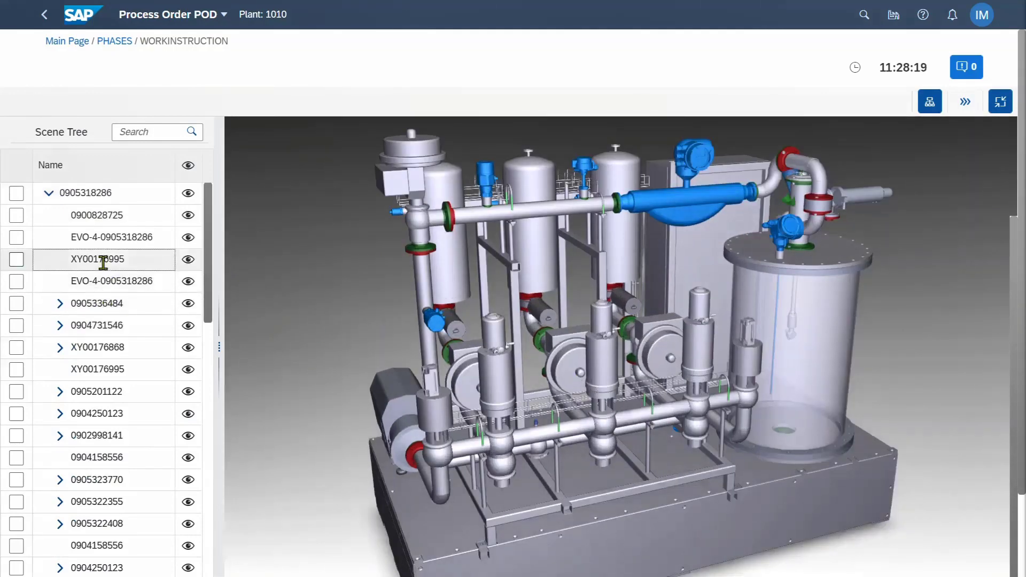
left_click(190, 330)
left_click(190, 329)
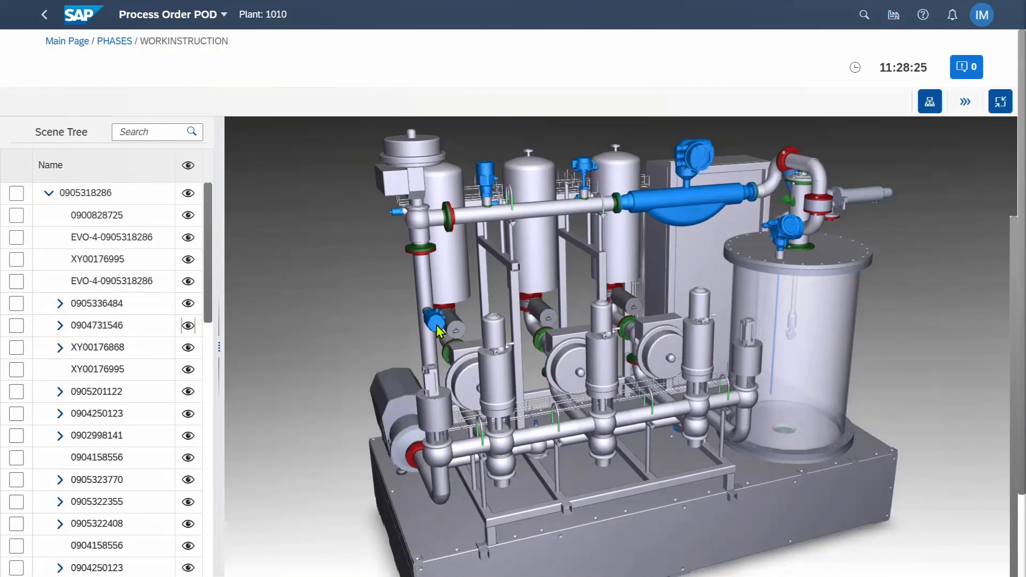
scroll(439, 331, "up", 3)
left_click(420, 268)
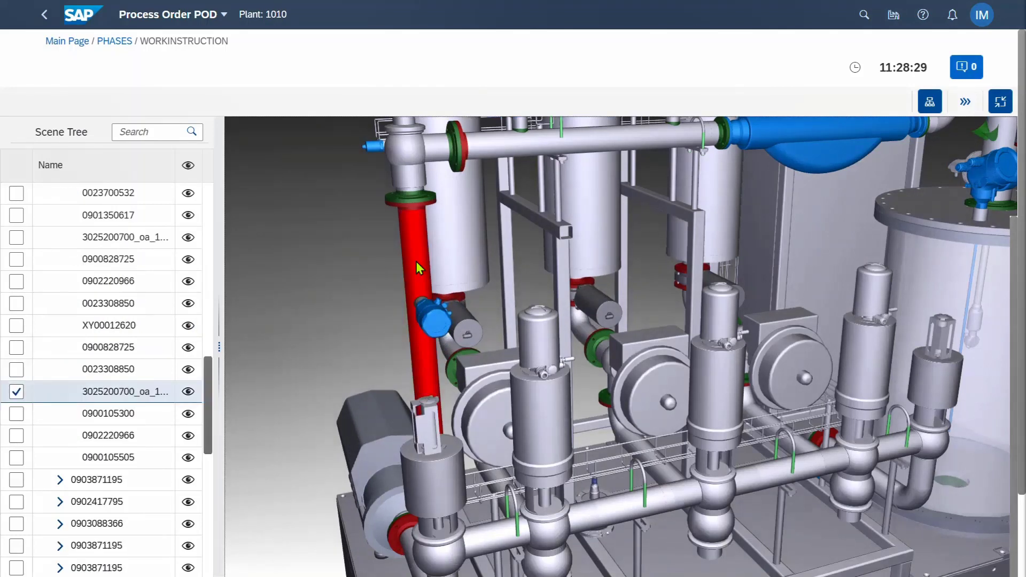
Collect and save PREMIX ADDED = YES for phase 0011, then show its Premix/Solvent consumption list
left_click(109, 41)
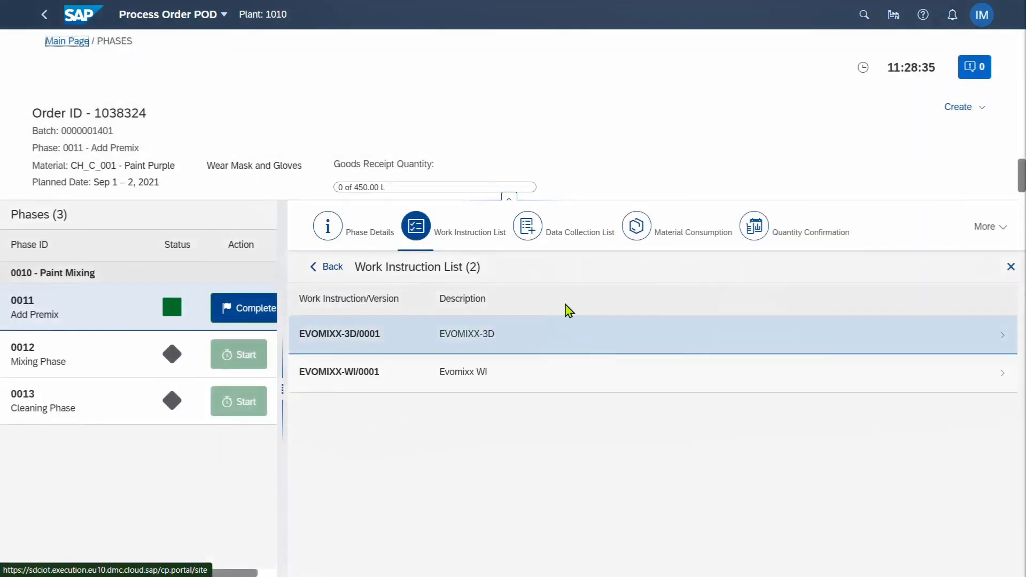
left_click(570, 240)
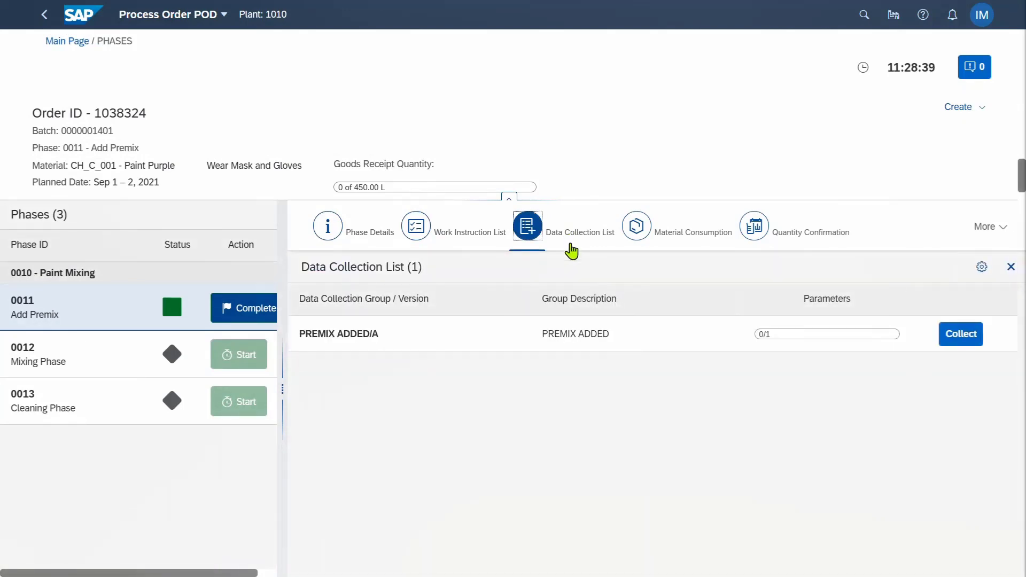
left_click(969, 342)
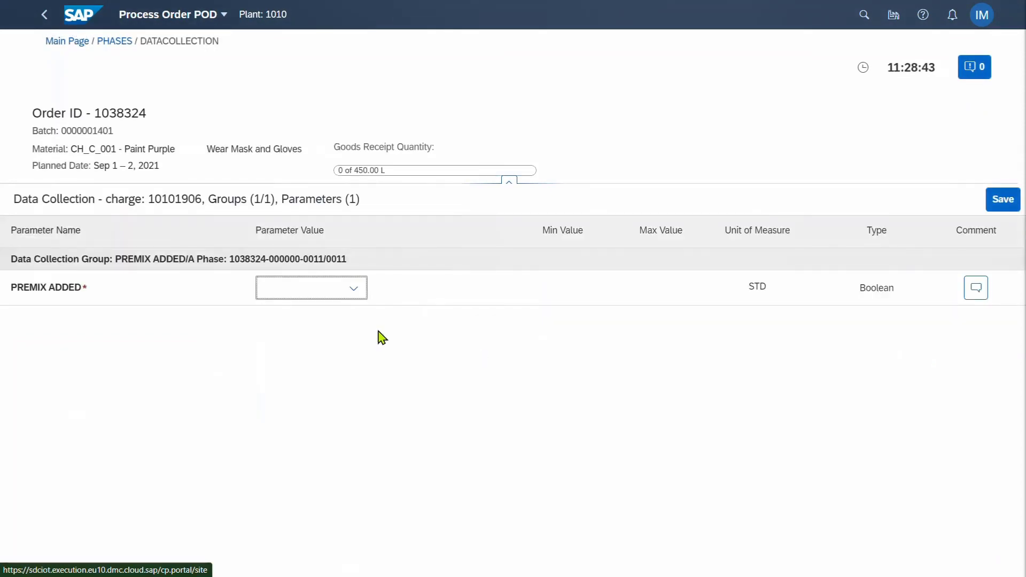
left_click(353, 296)
left_click(336, 341)
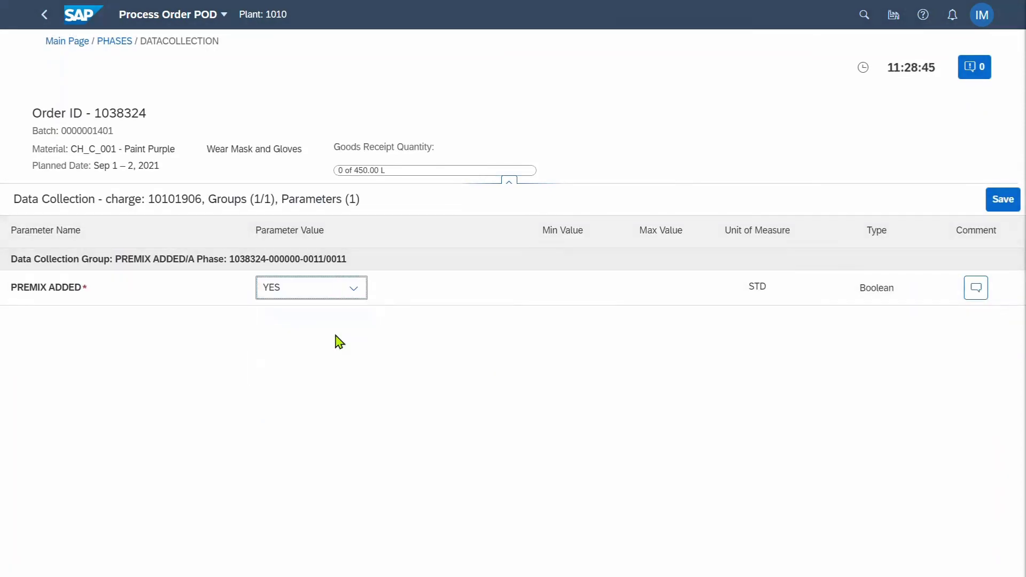
left_click(998, 214)
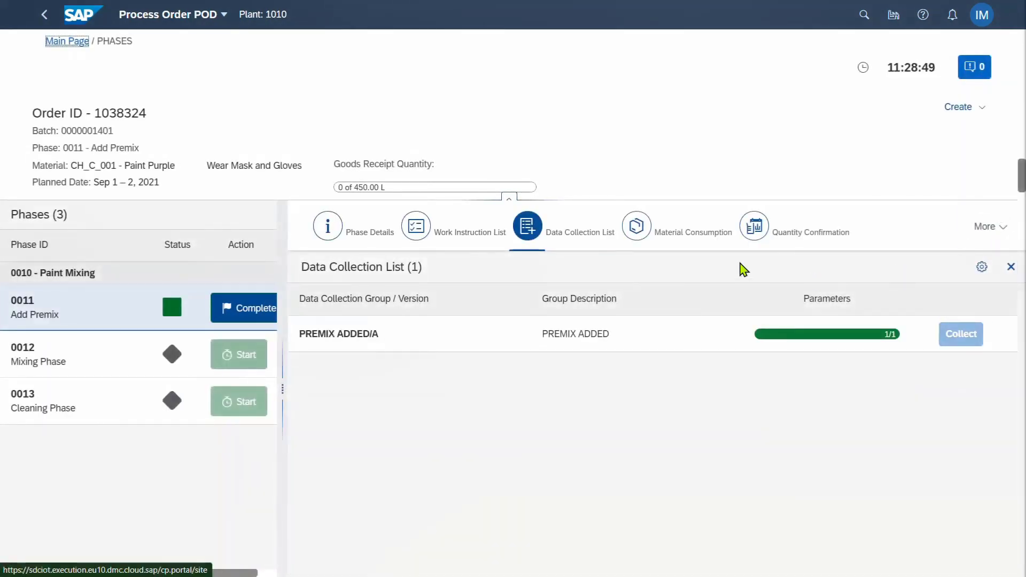
left_click(690, 234)
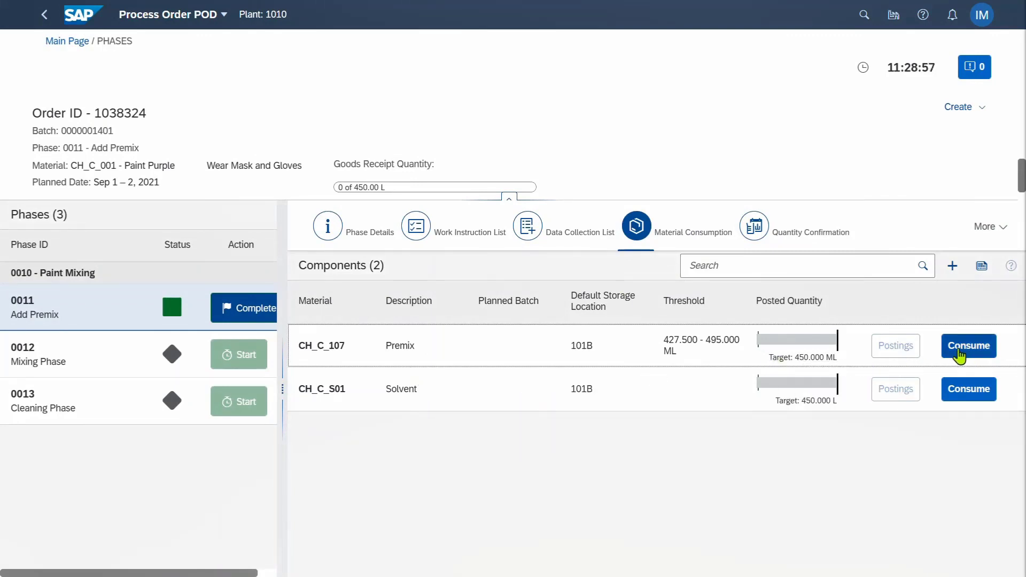
left_click(978, 349)
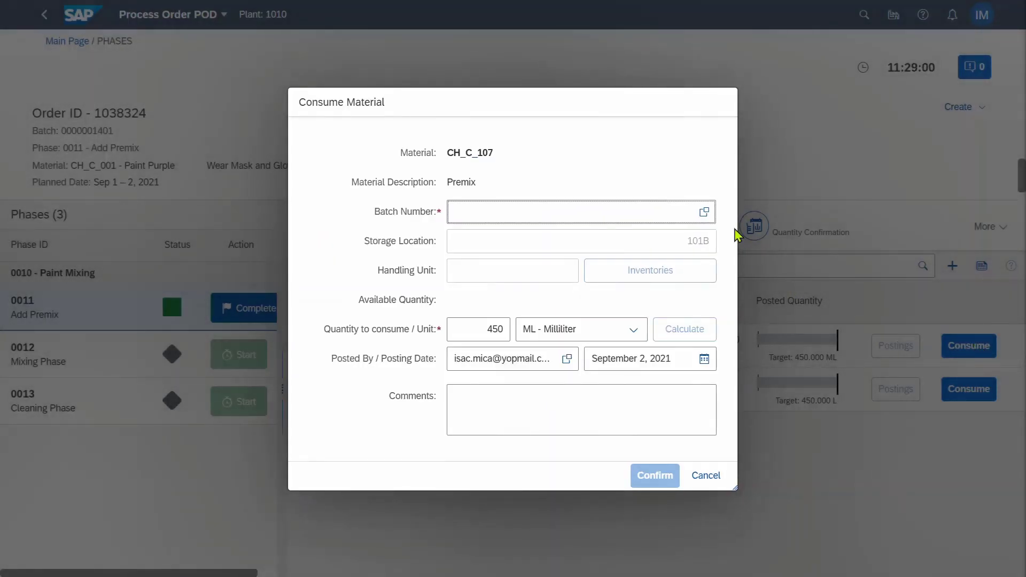
left_click(704, 212)
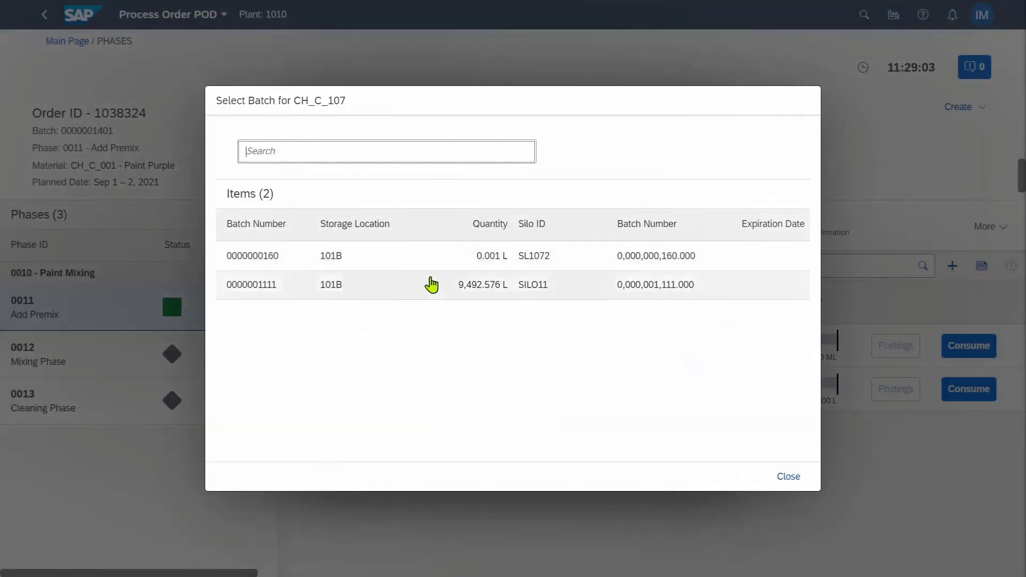
left_click(480, 286)
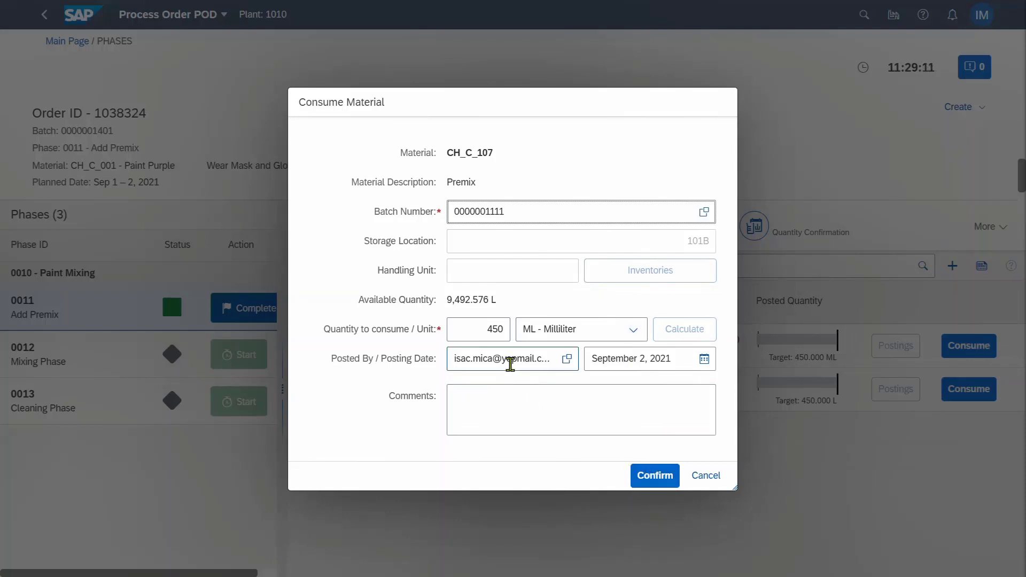
left_click(664, 481)
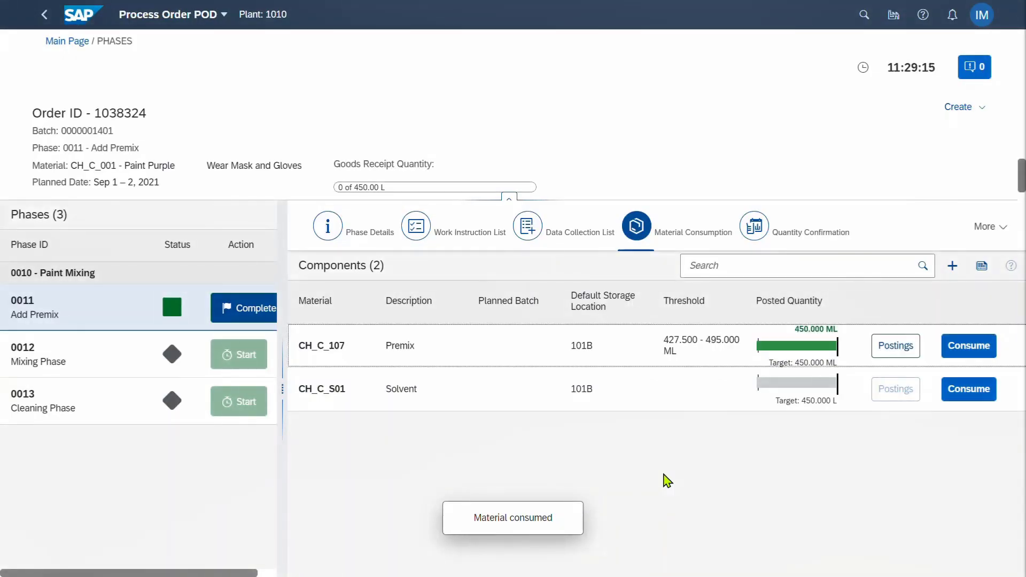
left_click(957, 395)
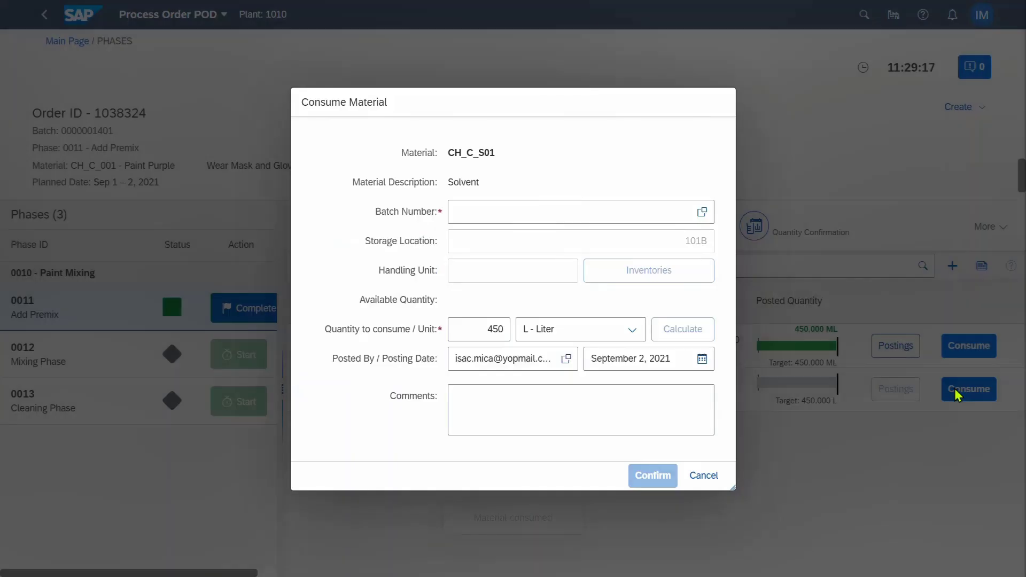
left_click(702, 212)
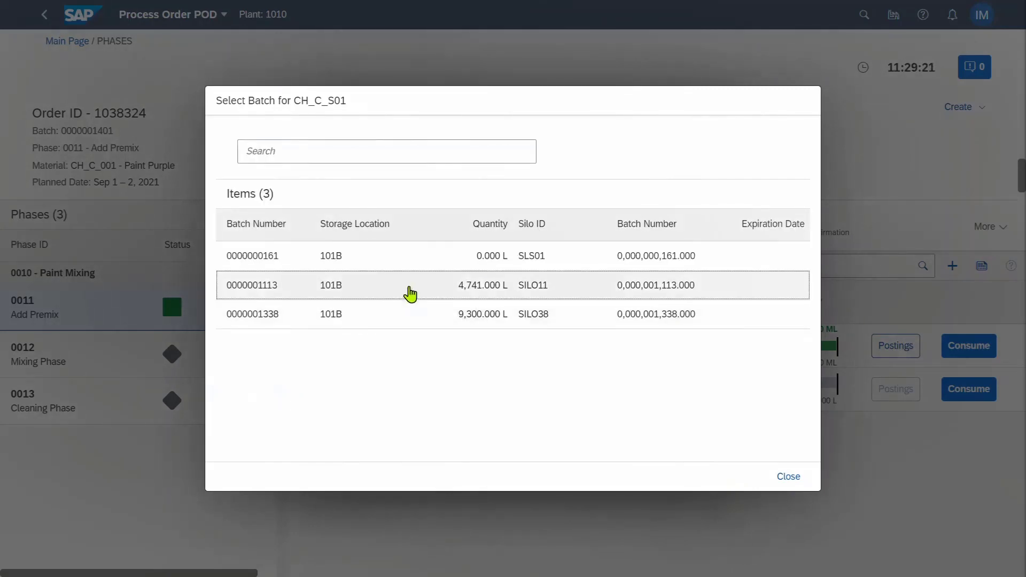
left_click(410, 291)
left_click(649, 479)
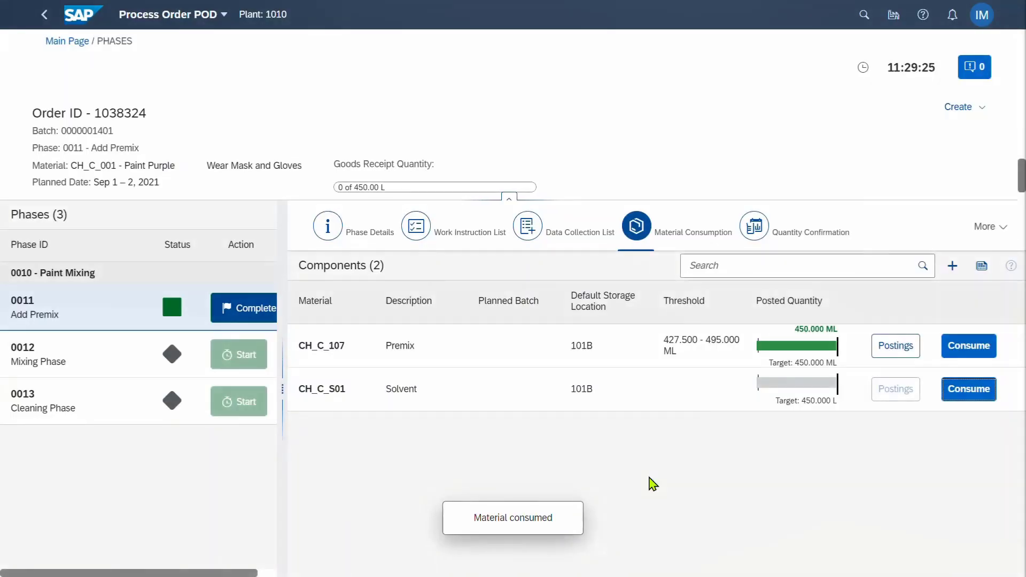
left_click(774, 233)
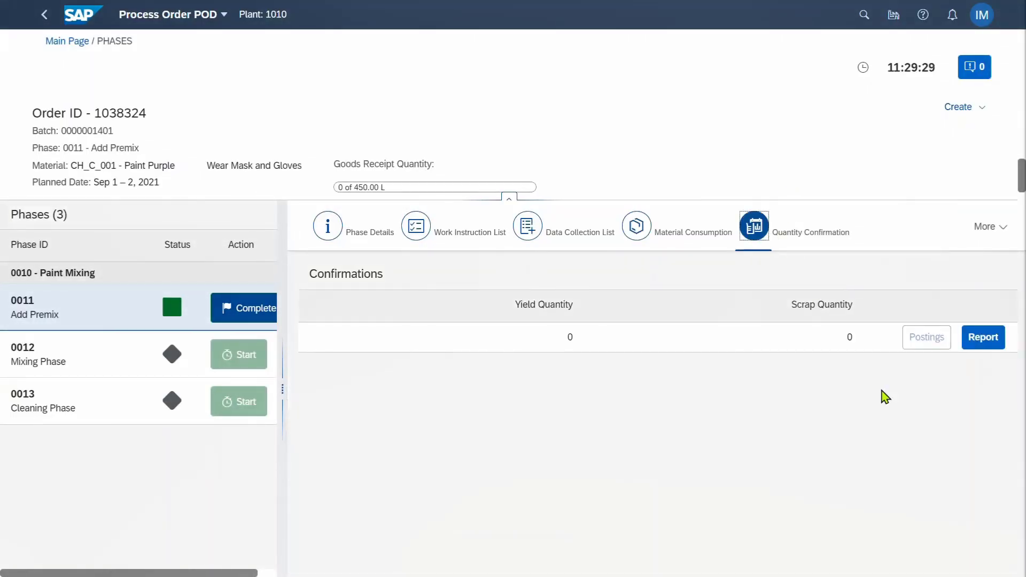
Report a final confirmation of 450 L yield with no scrap for phase 0011
left_click(986, 341)
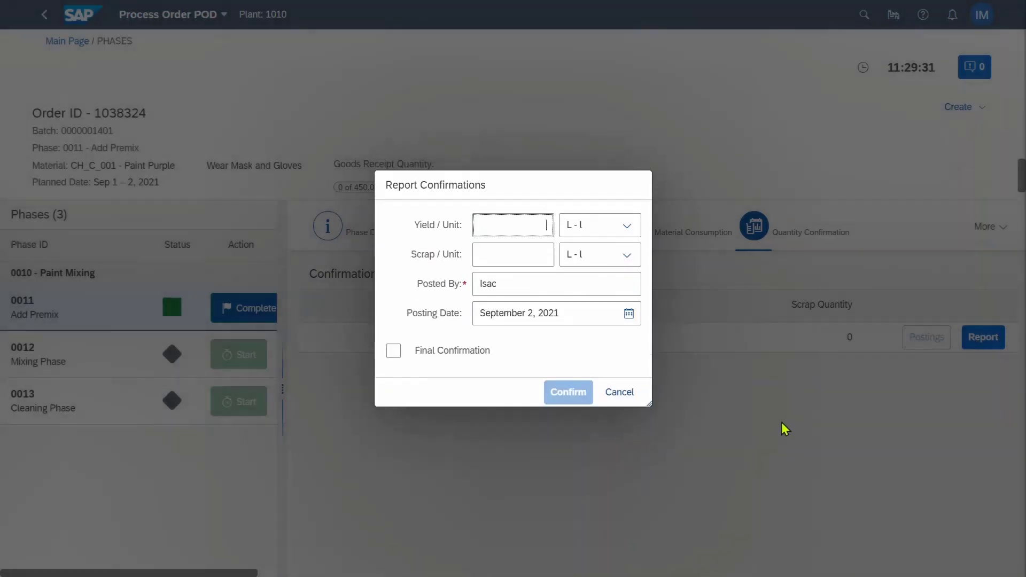
type("450")
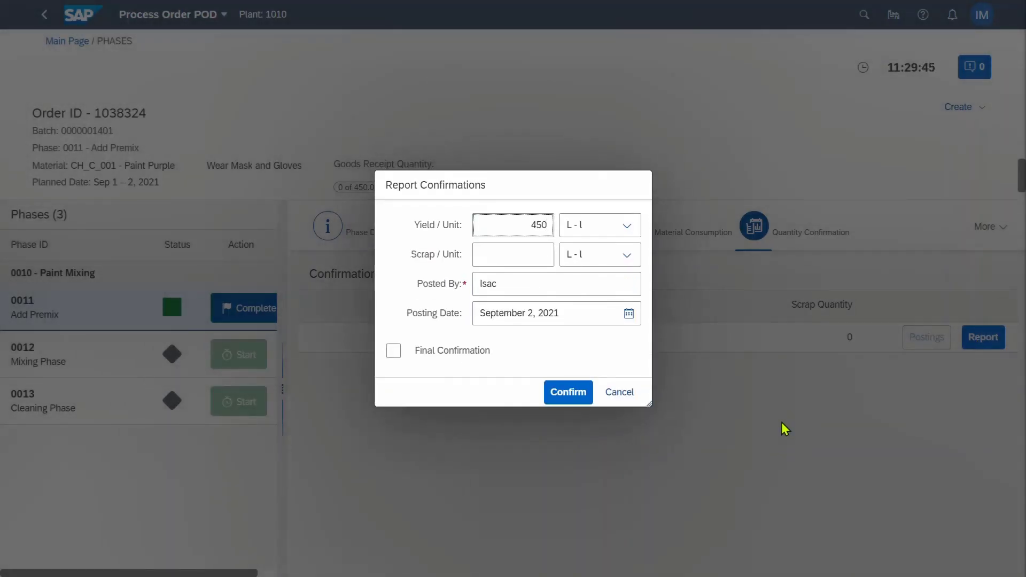
key("Tab")
key("Tab")
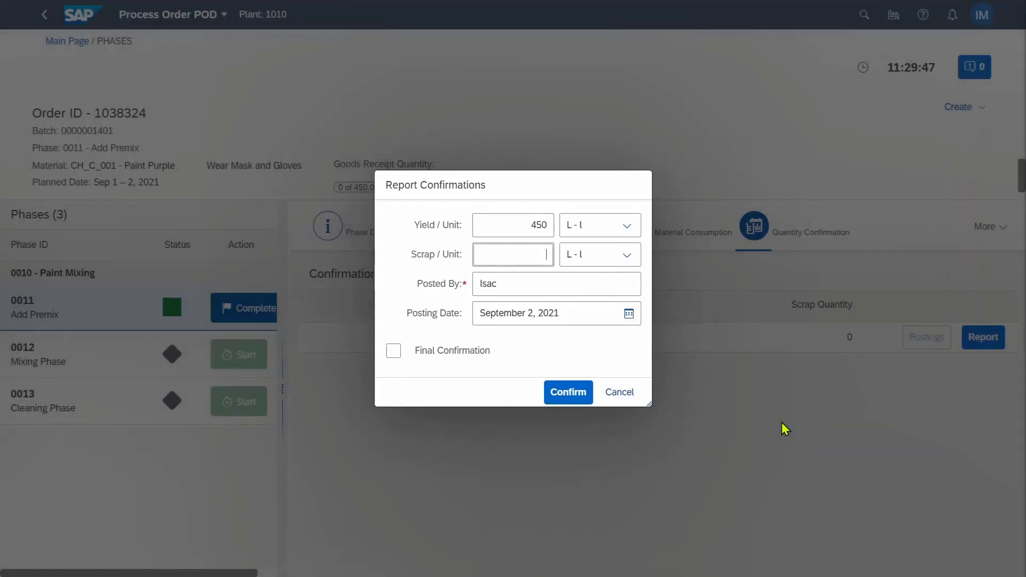
key("Tab")
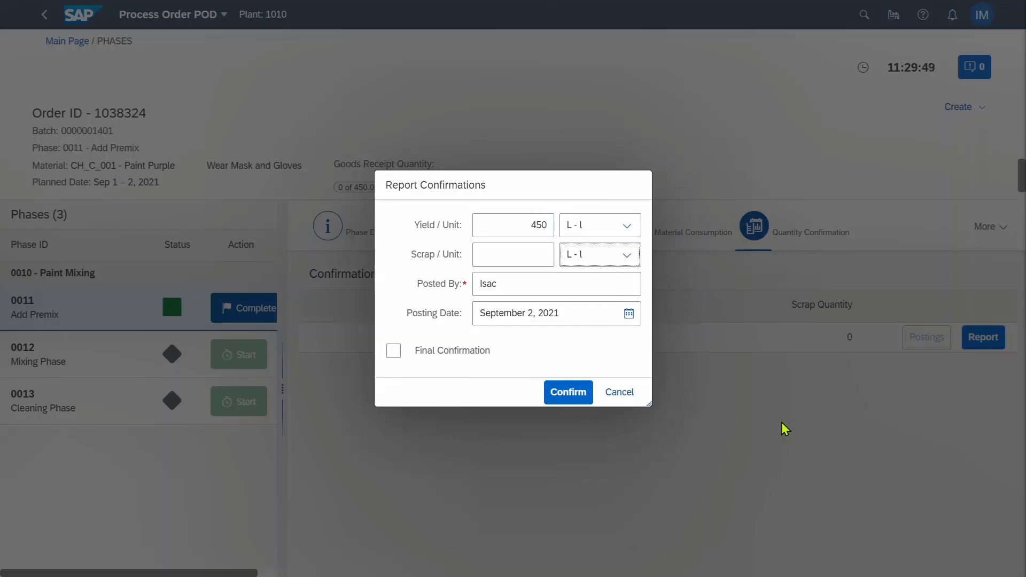
left_click(399, 355)
left_click(569, 393)
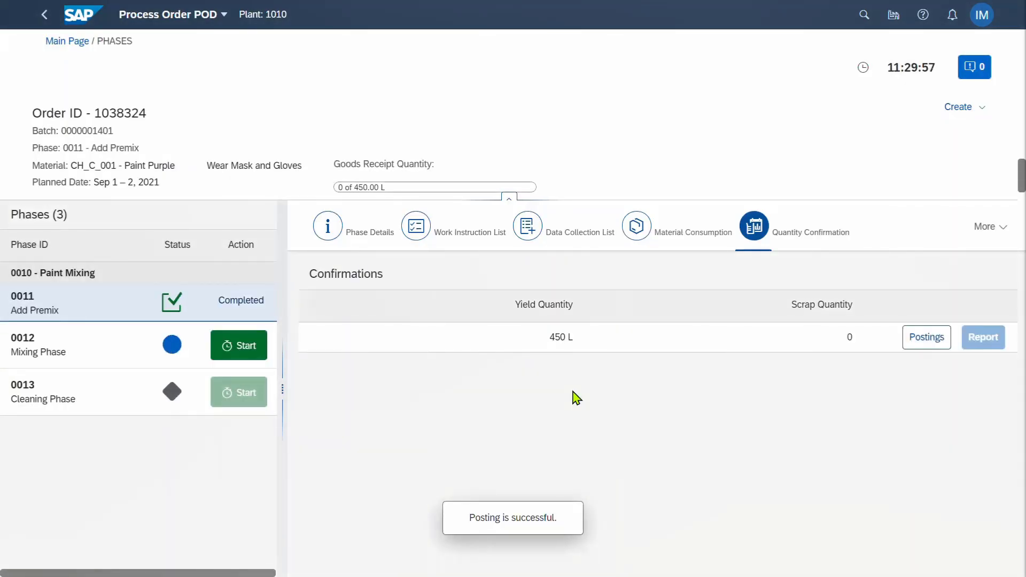
Start Mixing Phase 0012 and save a temperature reading of 90
left_click(253, 357)
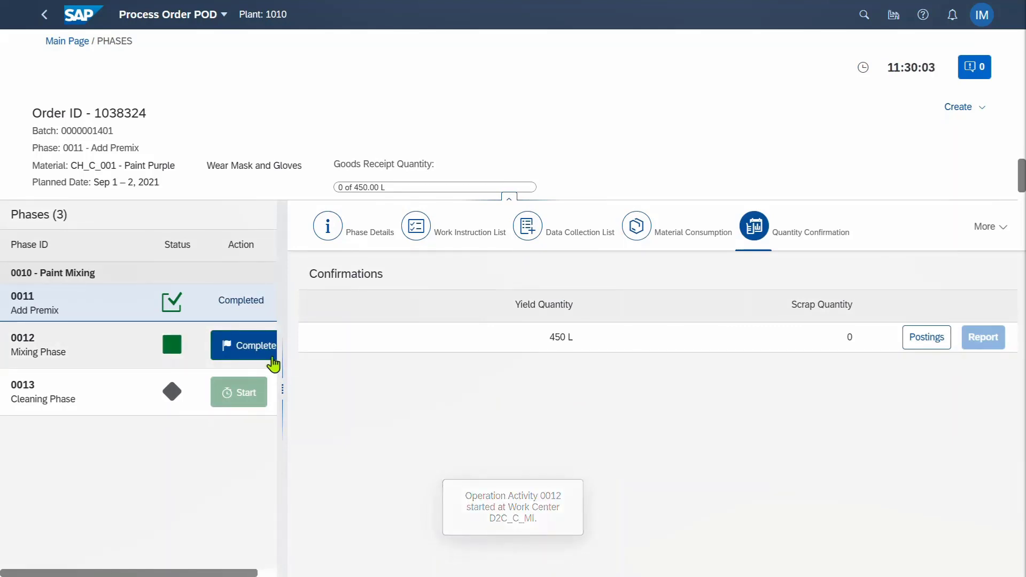
left_click(585, 238)
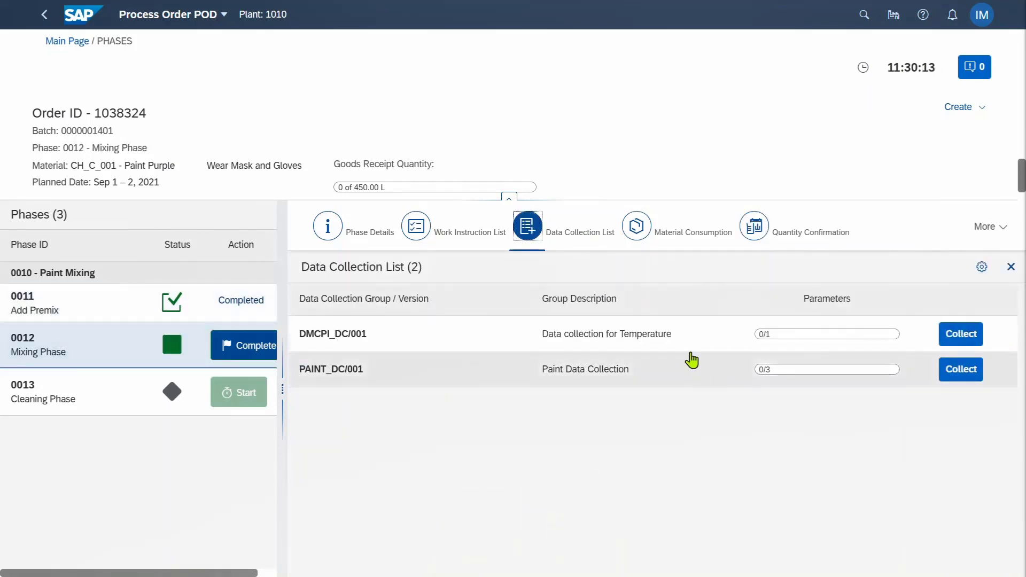
left_click(957, 335)
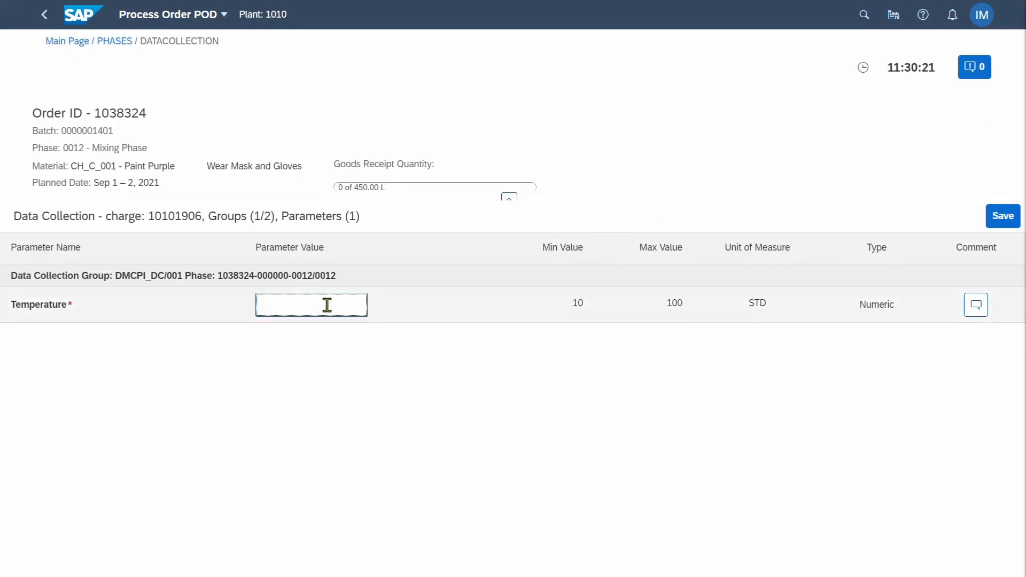
type("90")
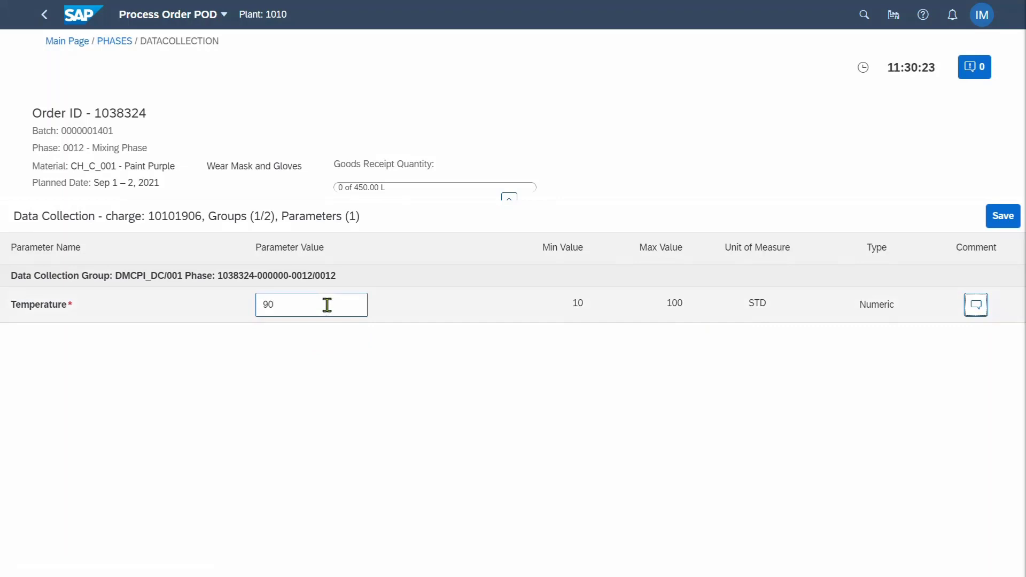
left_click(1005, 218)
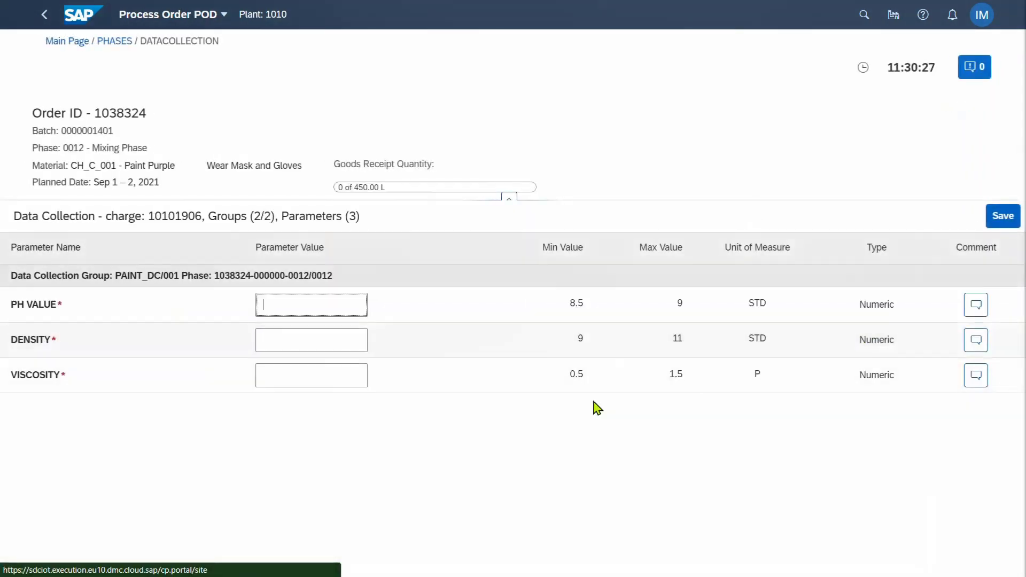
Record pH 9, density 10 and viscosity 1 in the PAINT_DC group and save them
type("9")
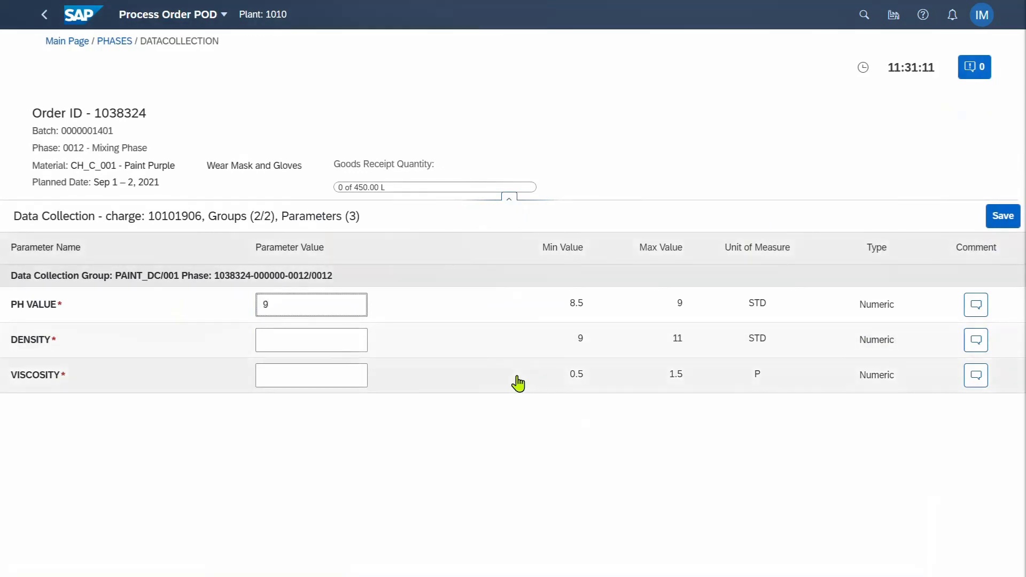
left_click(333, 341)
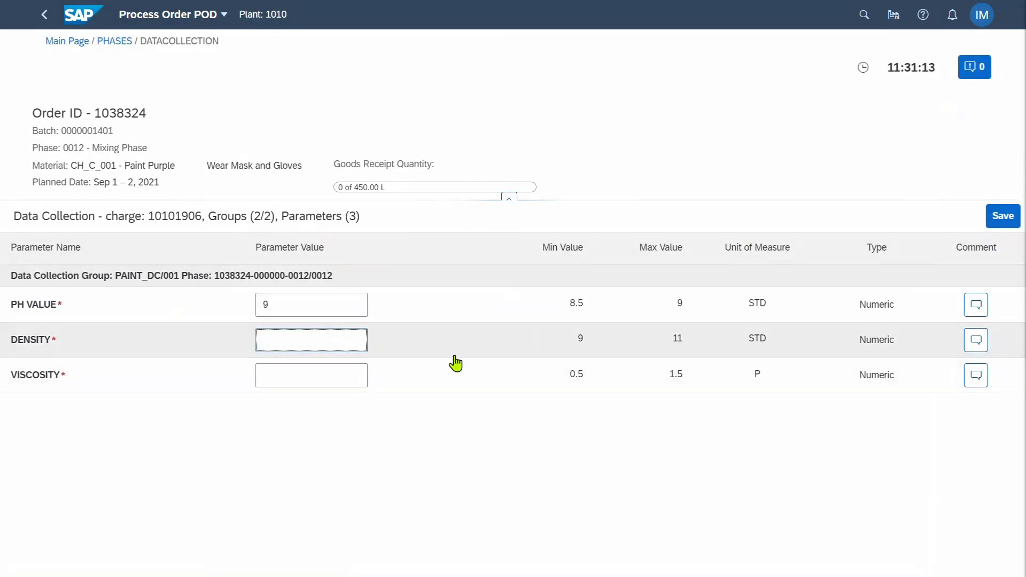
type("10")
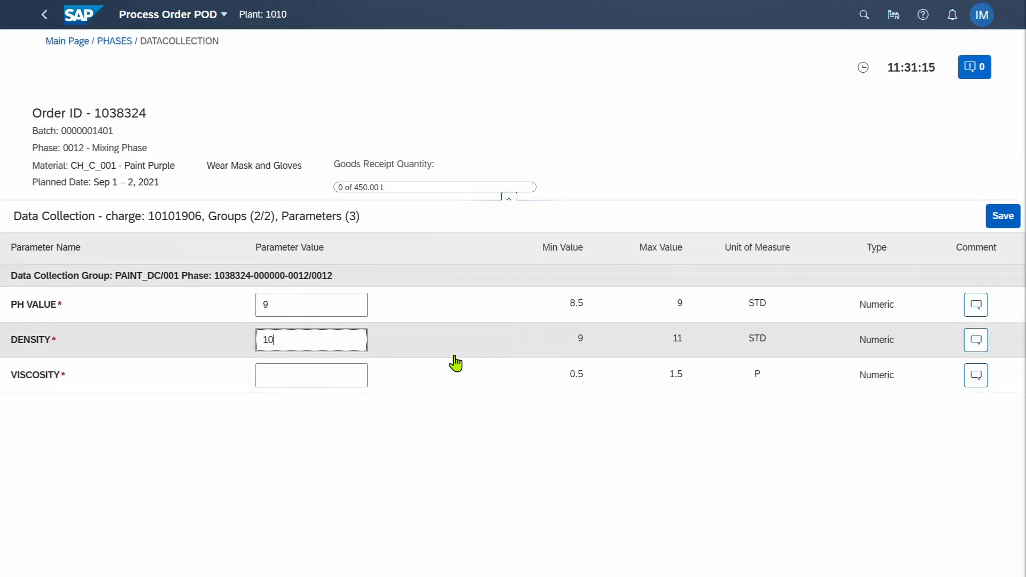
left_click(336, 377)
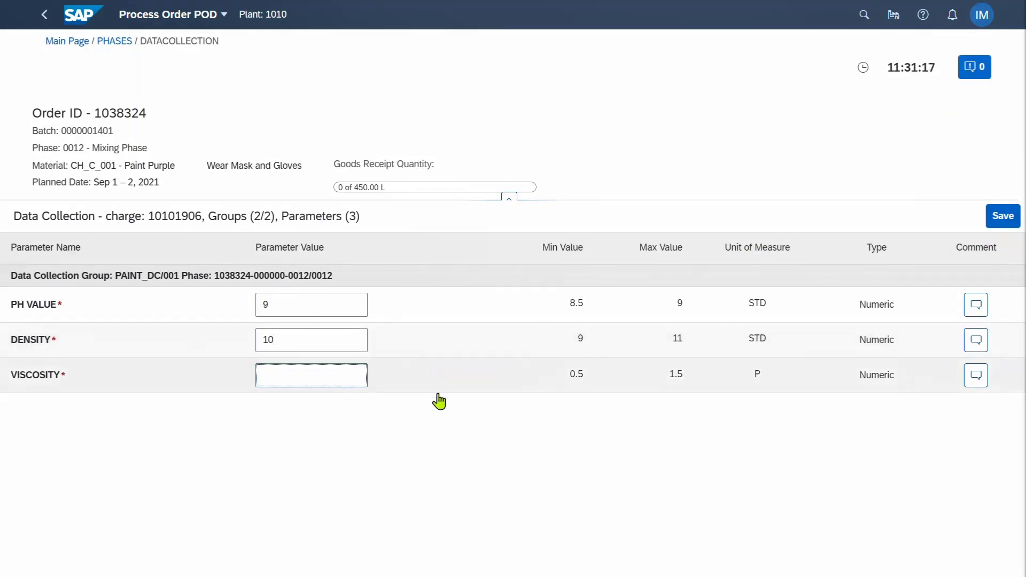
type("1")
key("Tab")
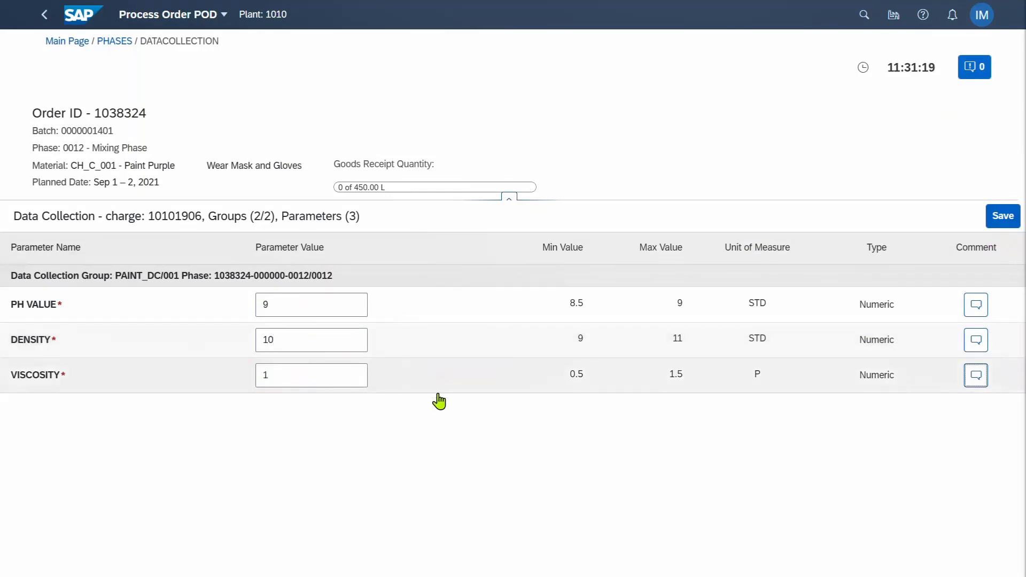
left_click(1003, 218)
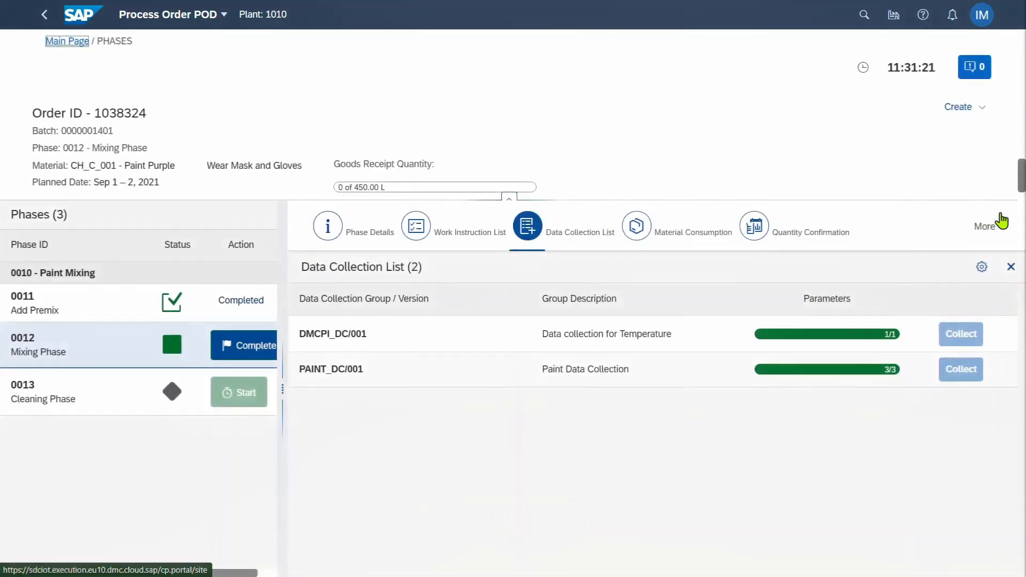
left_click(691, 227)
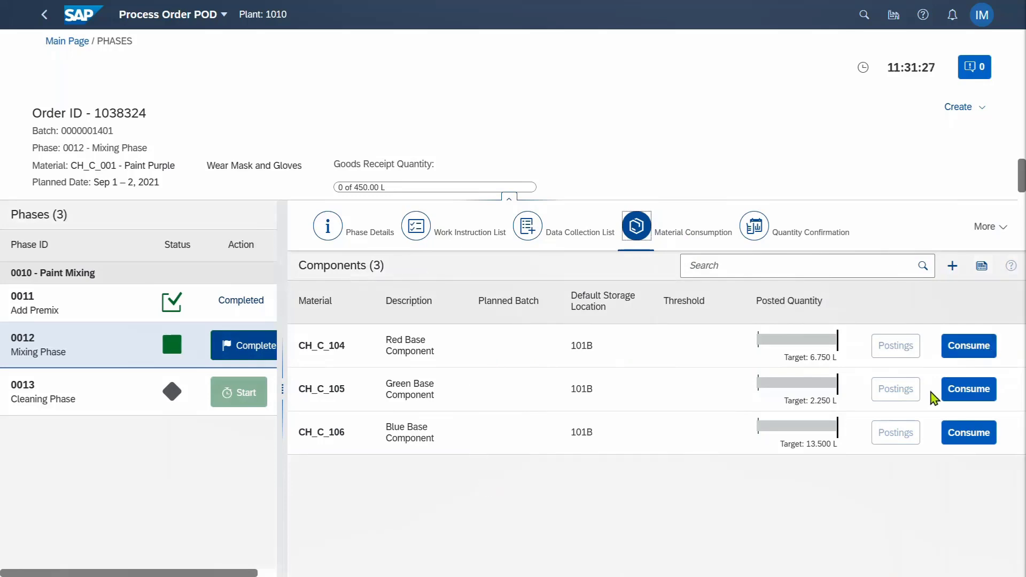
left_click(962, 349)
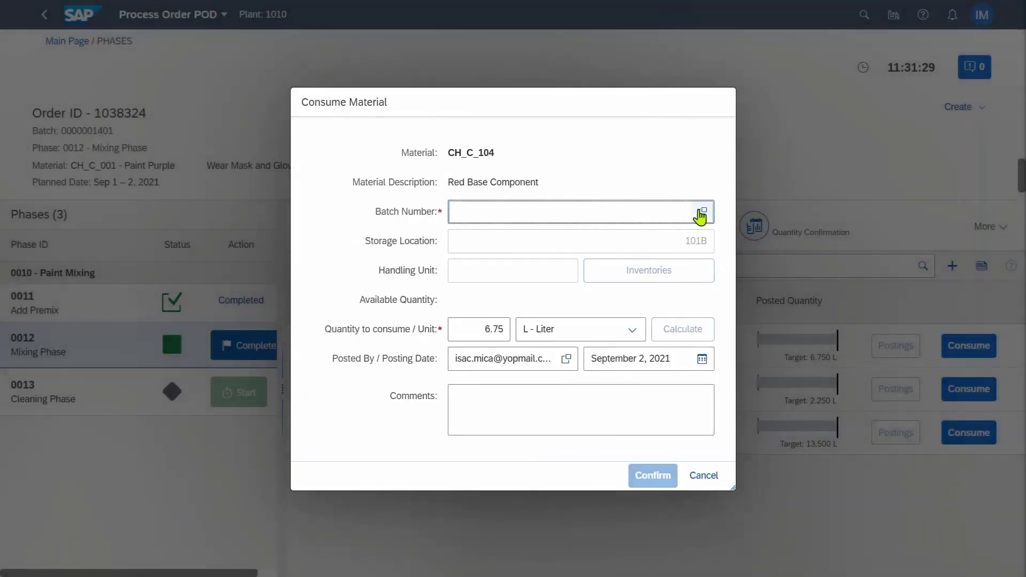
left_click(701, 212)
left_click(360, 294)
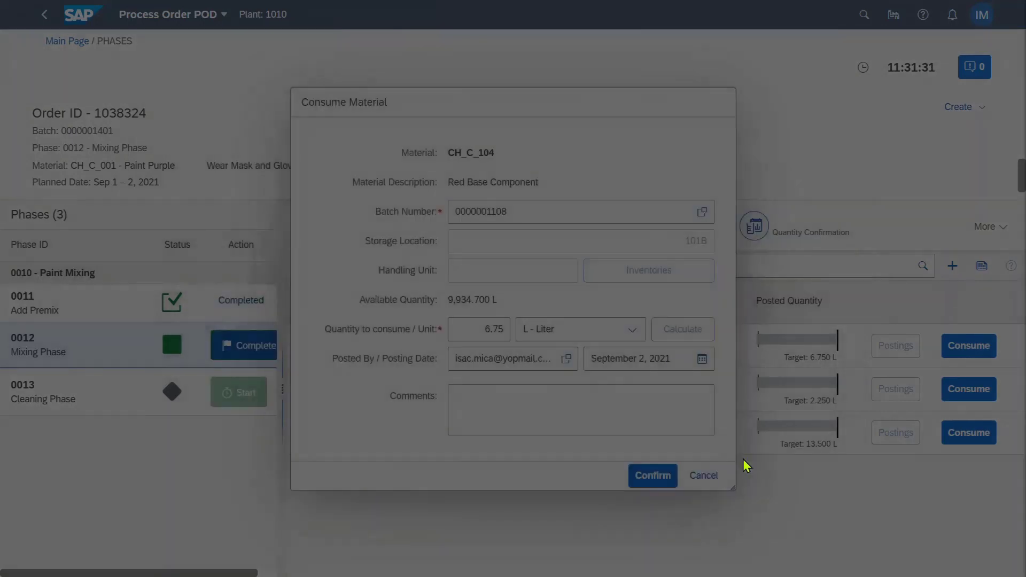
left_click(649, 477)
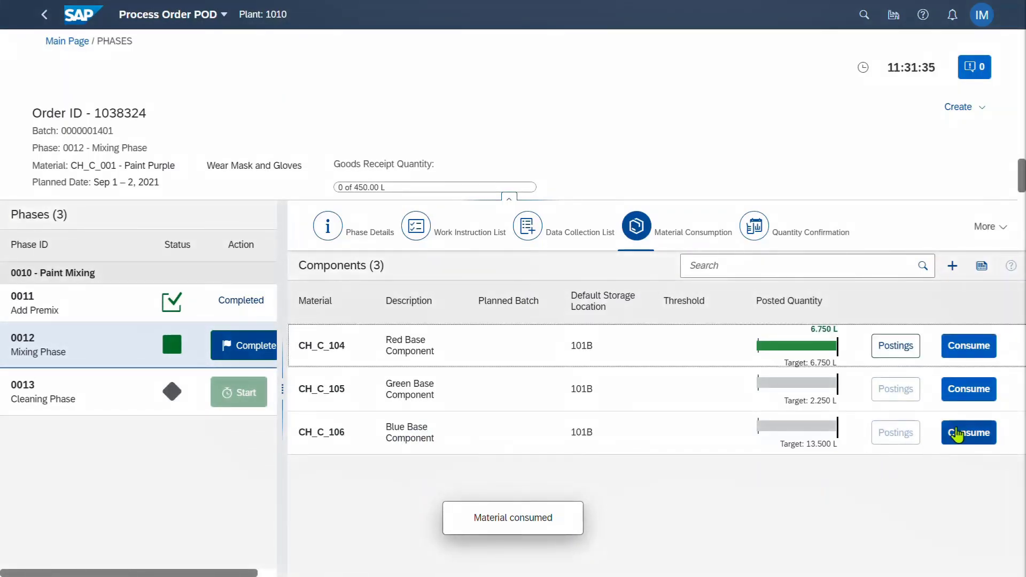
left_click(964, 395)
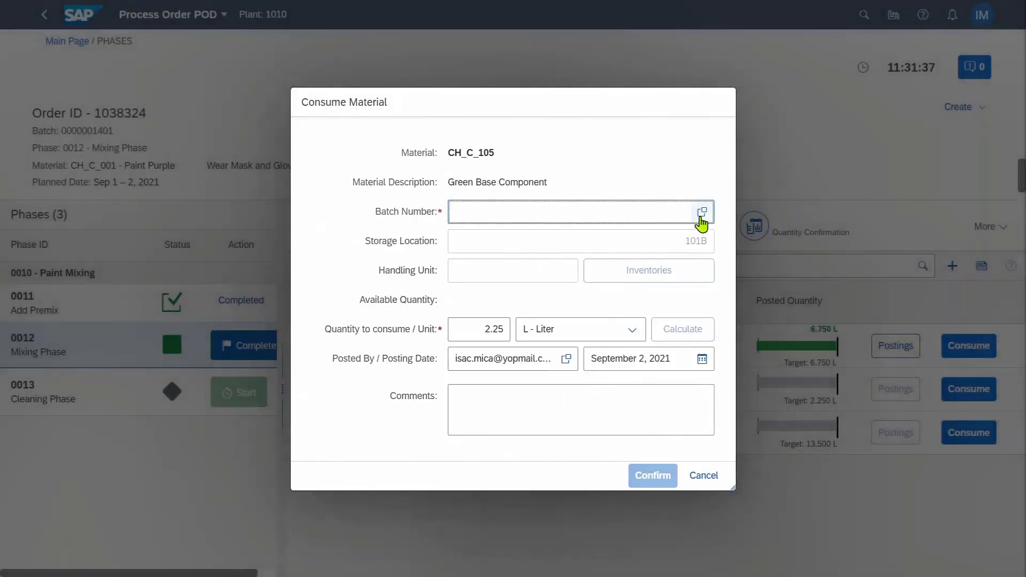
left_click(702, 209)
left_click(352, 291)
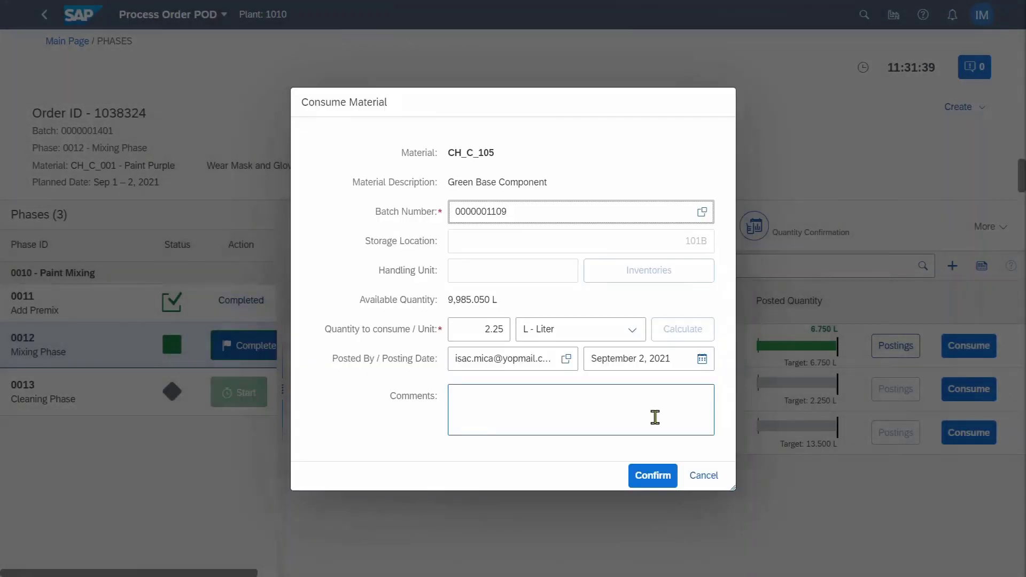
left_click(649, 478)
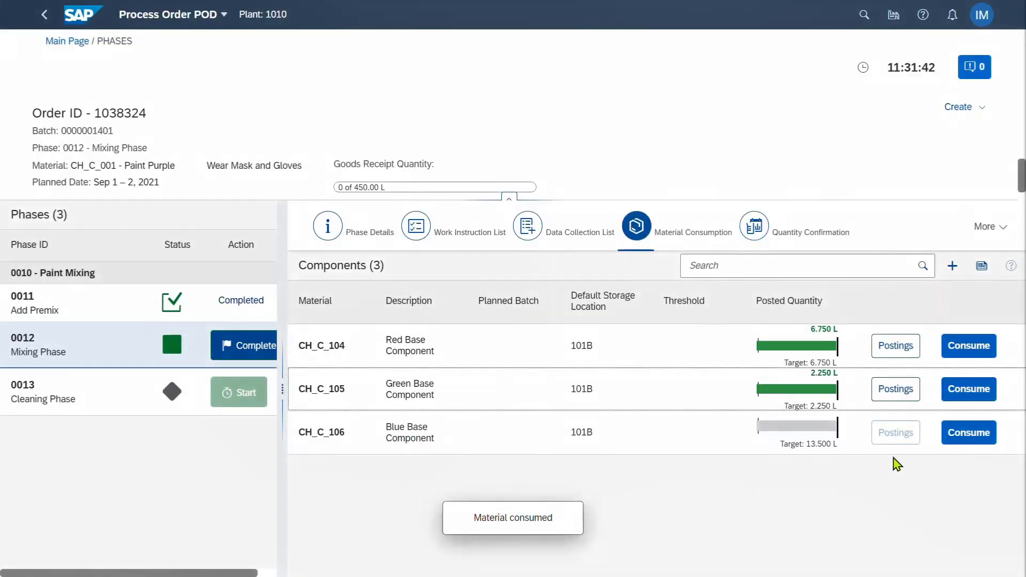
left_click(970, 433)
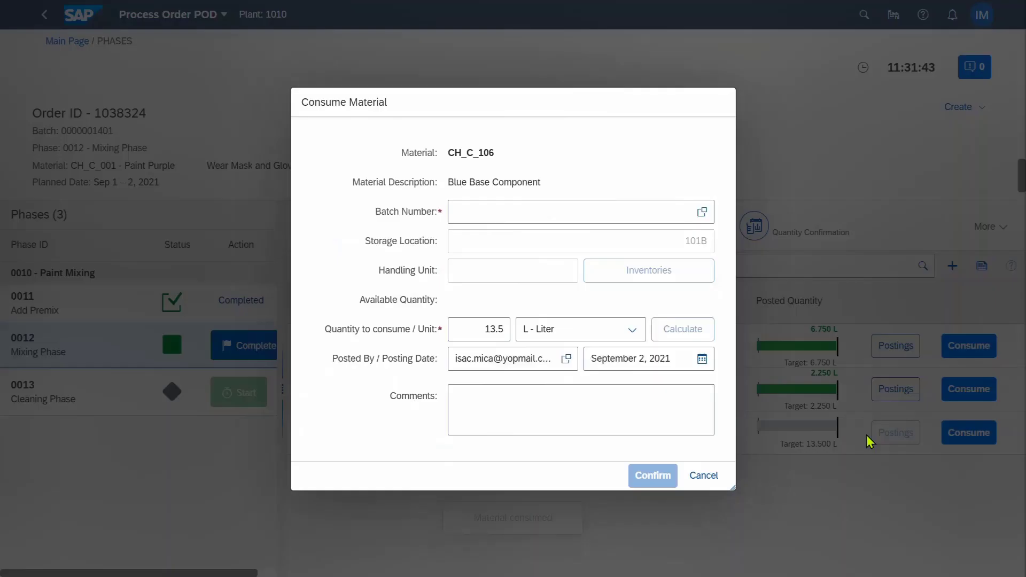
left_click(698, 219)
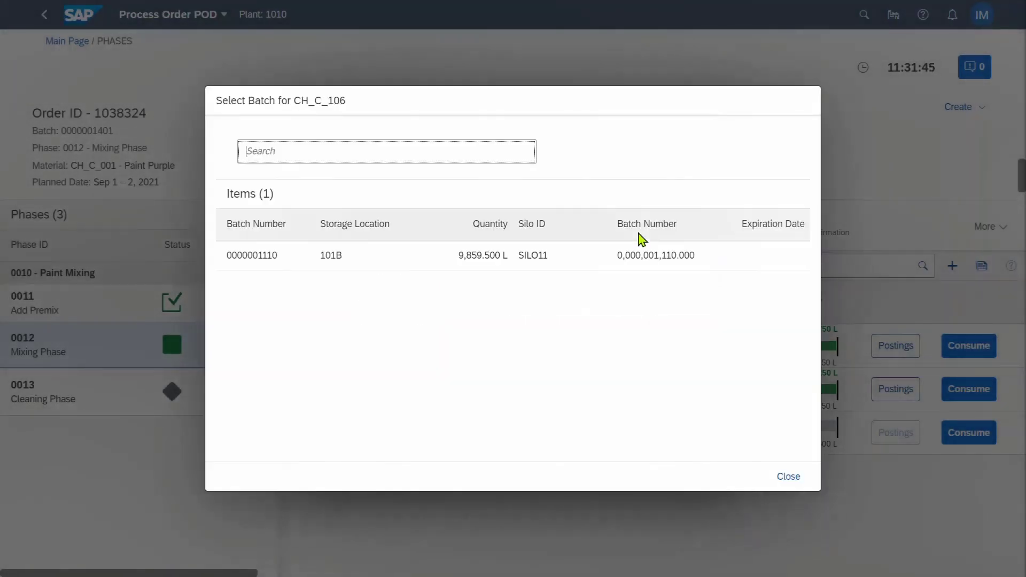
left_click(328, 259)
left_click(659, 476)
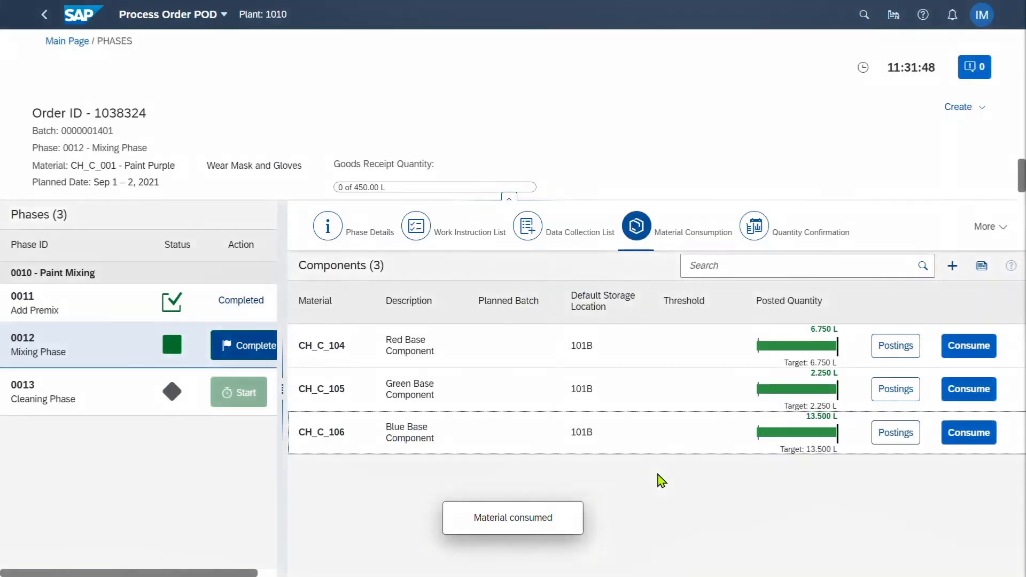
left_click(800, 239)
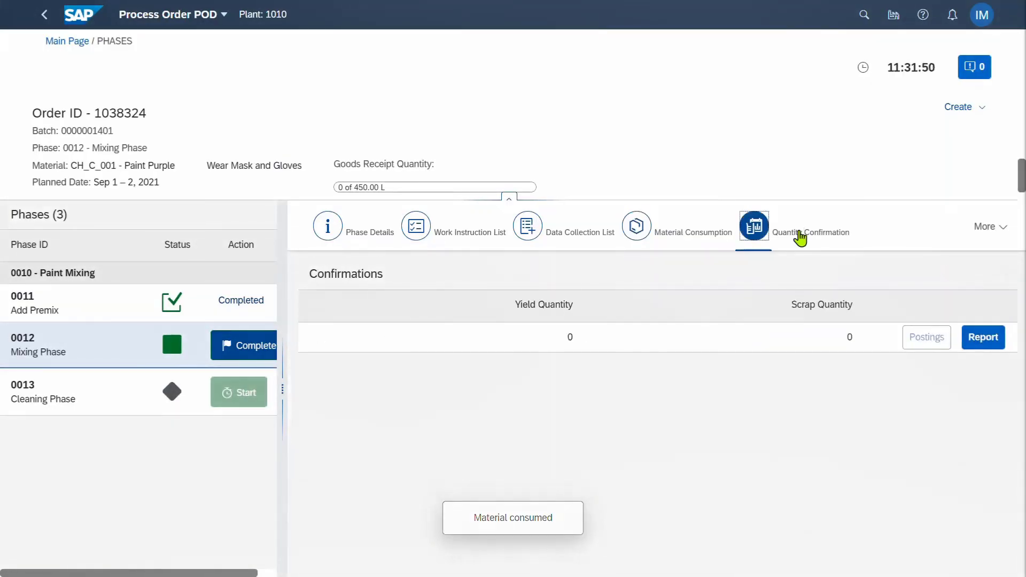
Confirm a final 450 L yield for Mixing Phase 0012 and start Cleaning Phase 0013
left_click(980, 345)
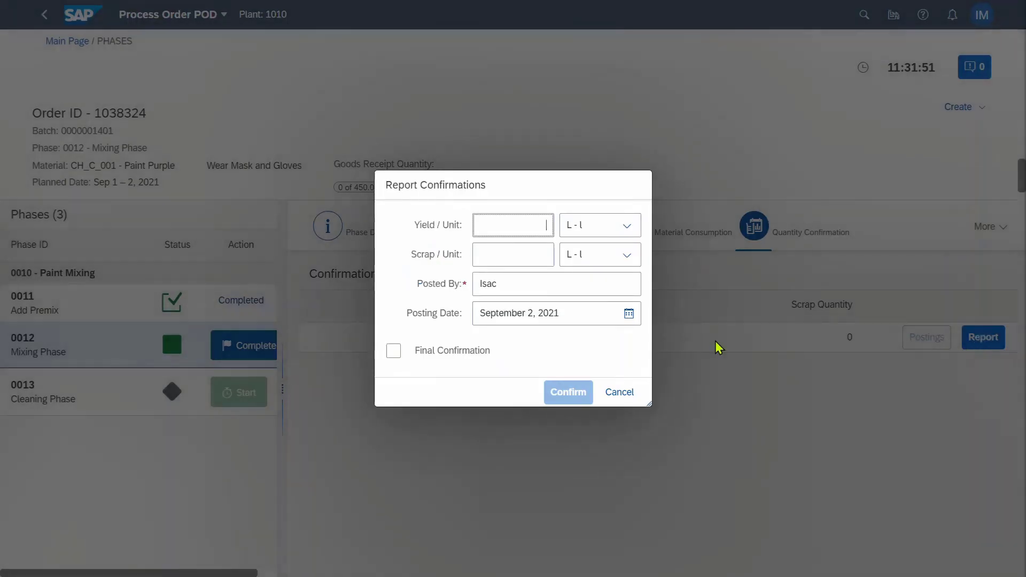
type("450")
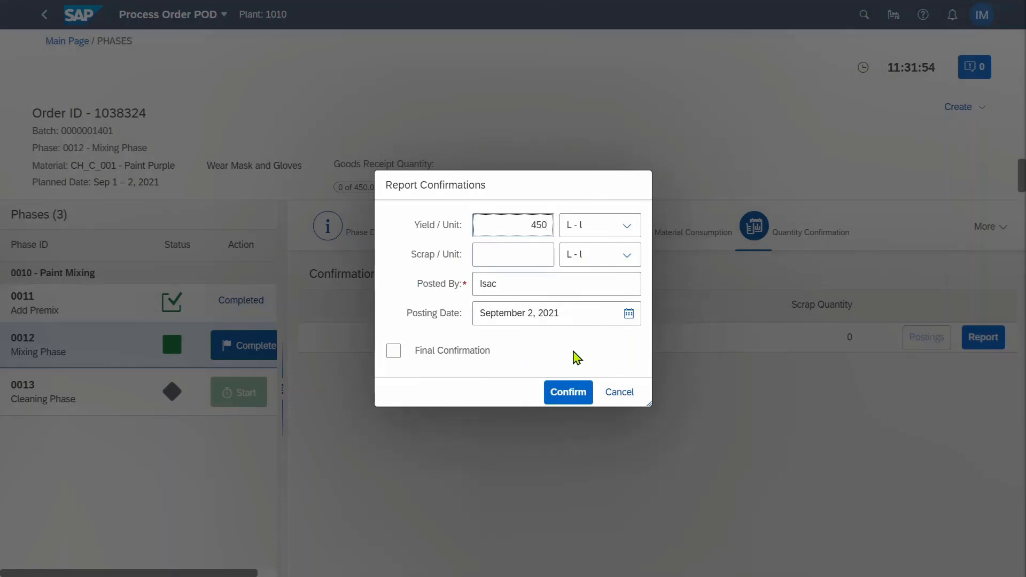
key("Tab")
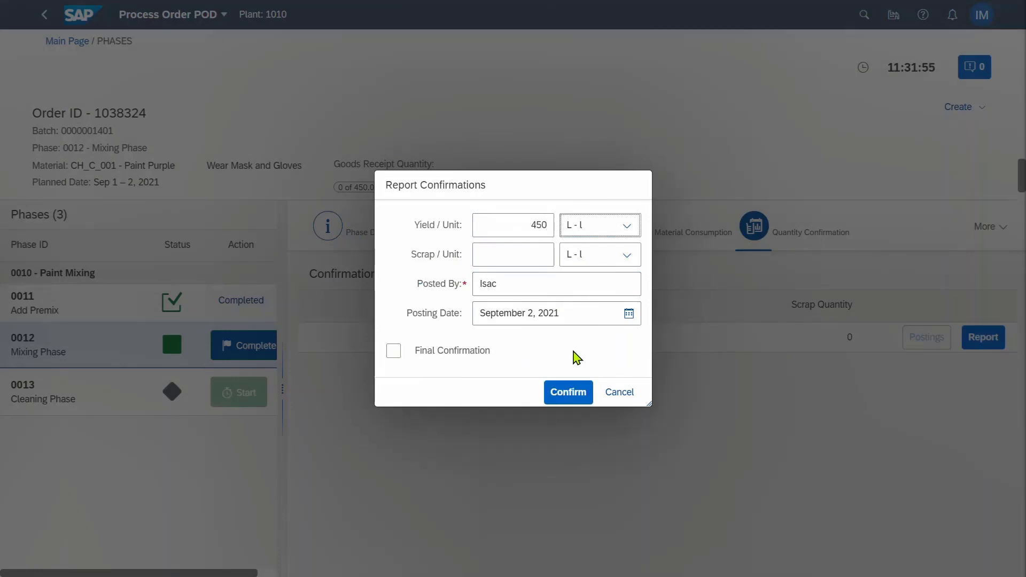
left_click(394, 352)
left_click(561, 392)
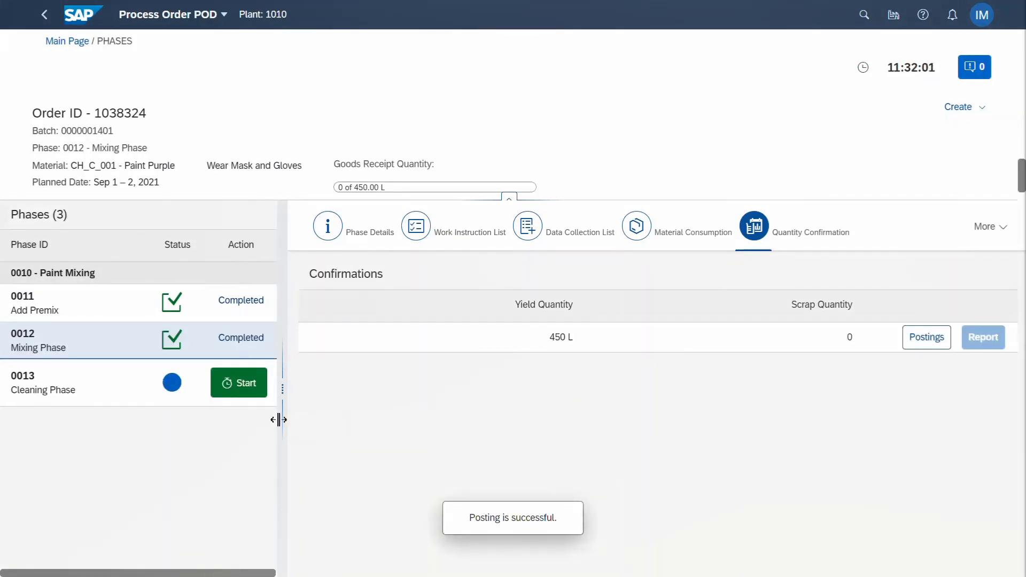
left_click(245, 392)
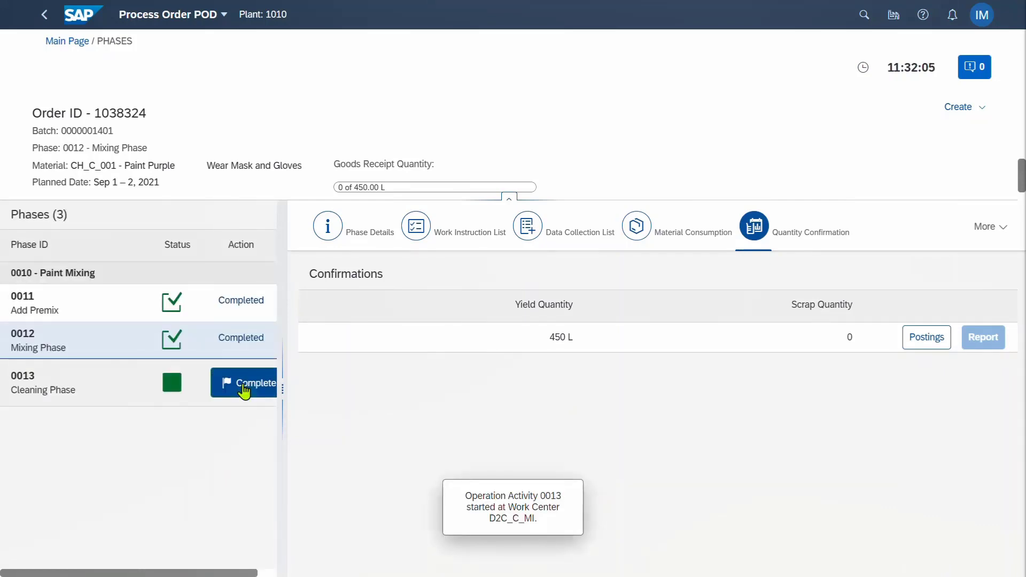
Set CLEANING DONE to YES for the Cleaning Phase and save it
left_click(100, 397)
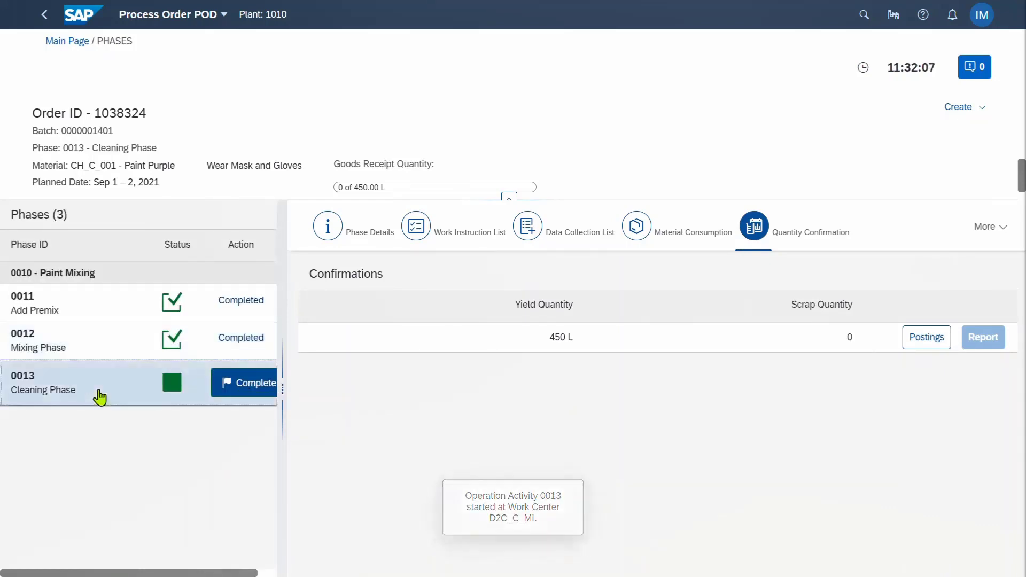
left_click(441, 235)
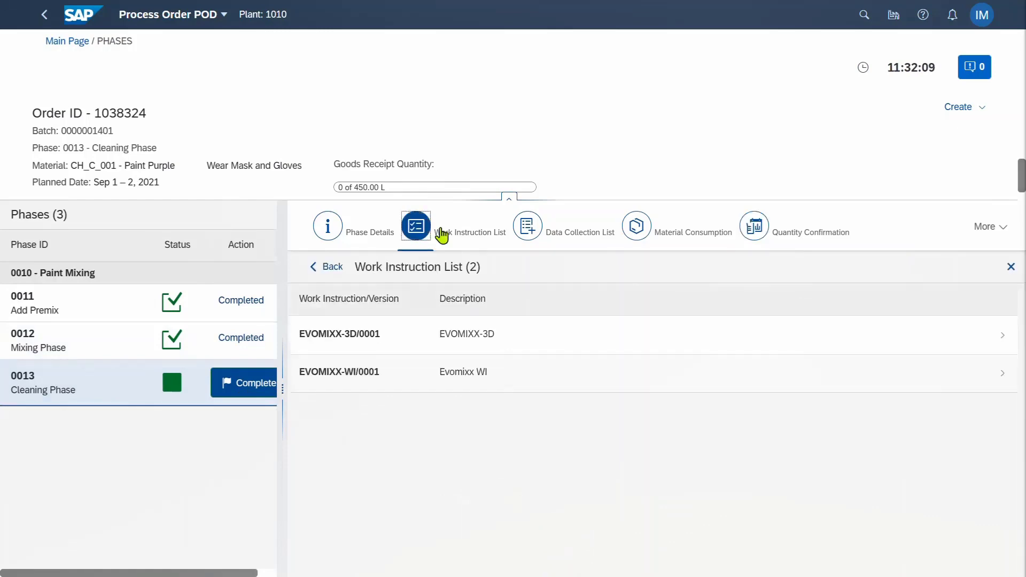
left_click(566, 238)
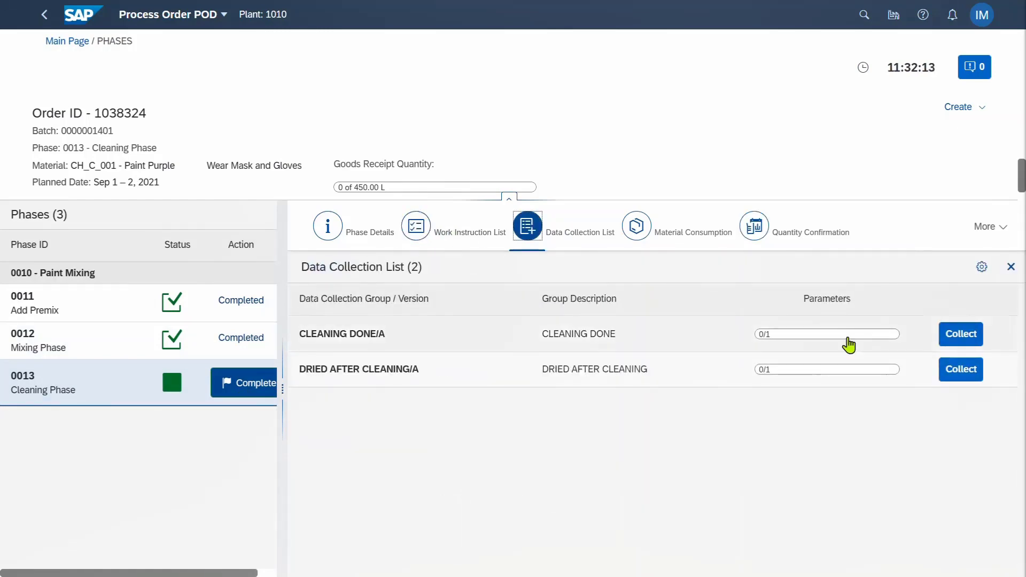
left_click(960, 336)
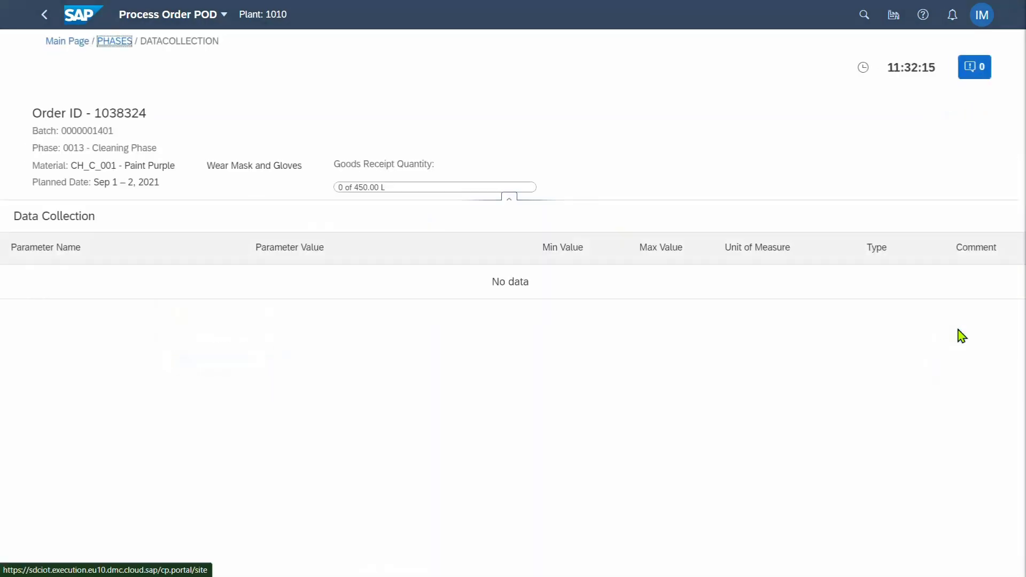
left_click(353, 307)
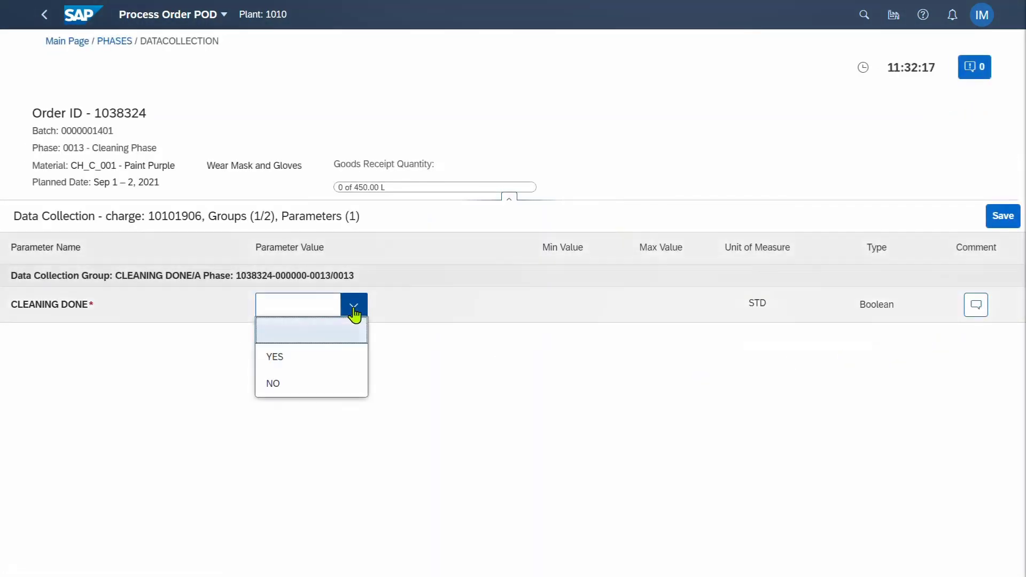
left_click(329, 358)
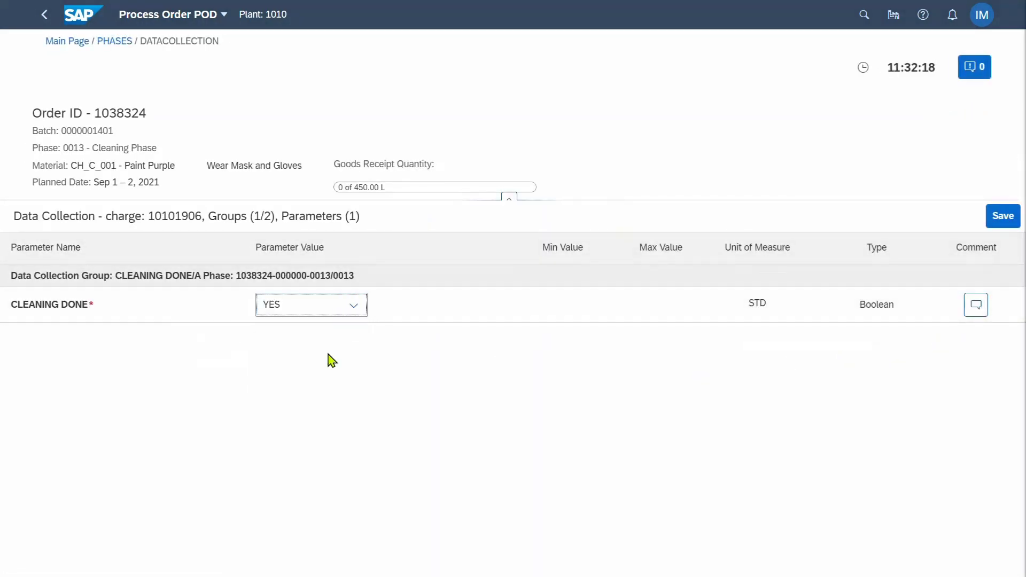
left_click(1001, 217)
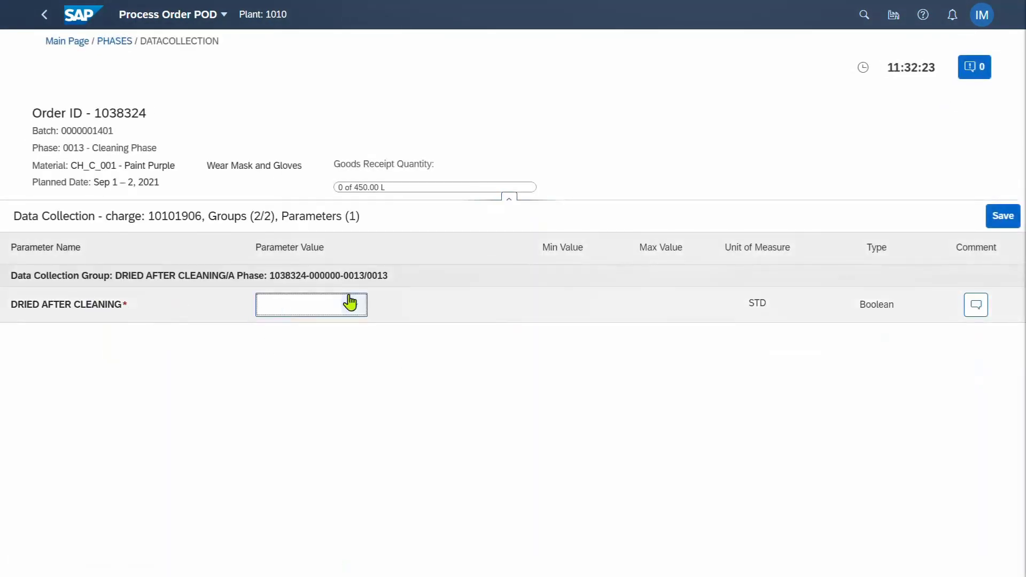
Set DRIED AFTER CLEANING to YES and save it
left_click(359, 308)
left_click(321, 357)
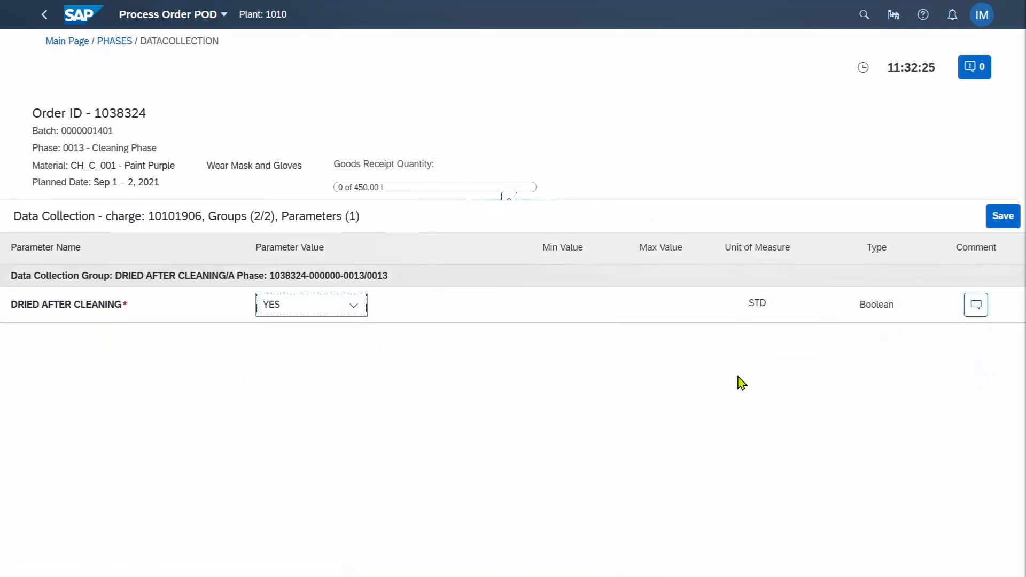
left_click(1001, 222)
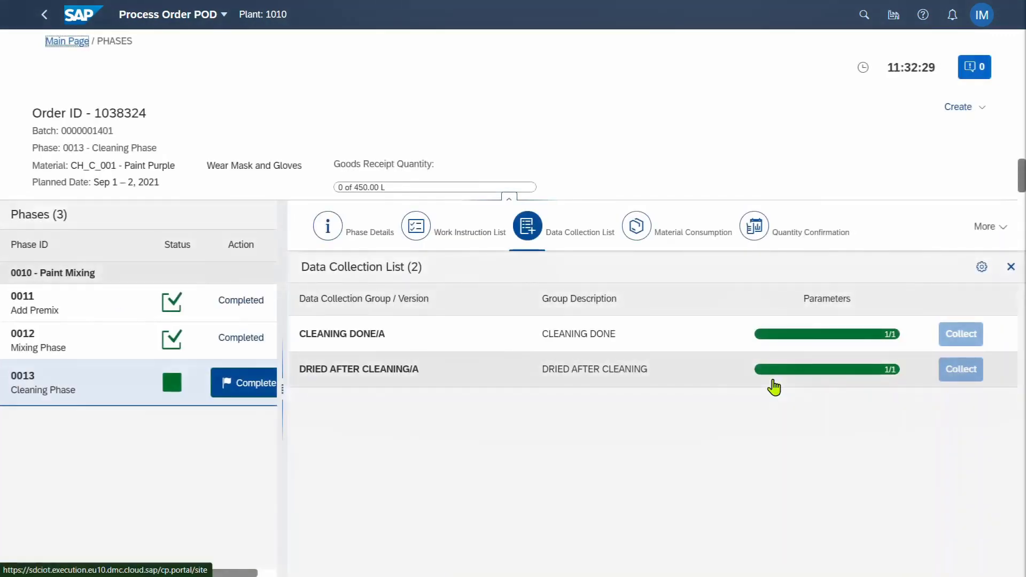
left_click(689, 233)
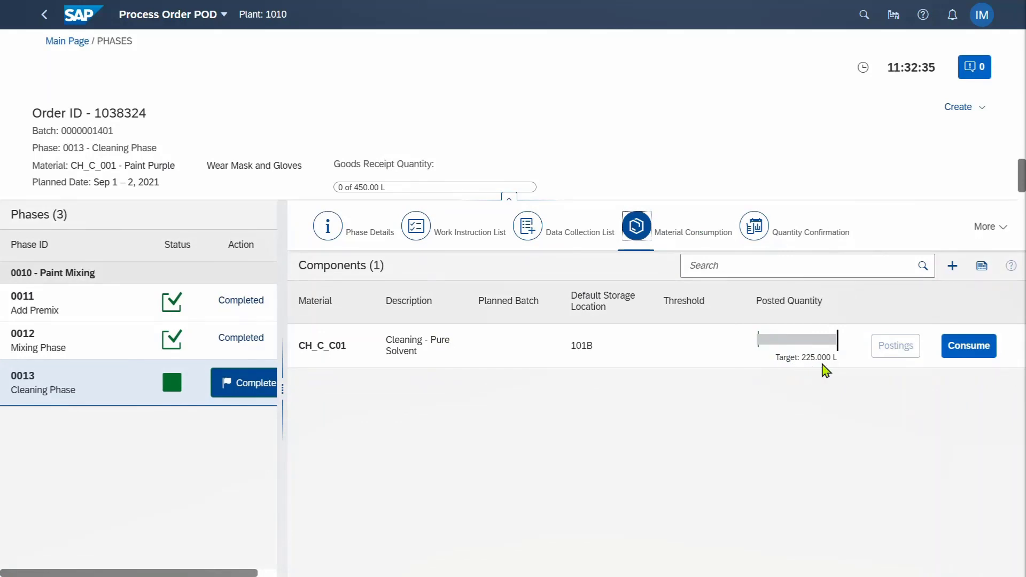
left_click(969, 350)
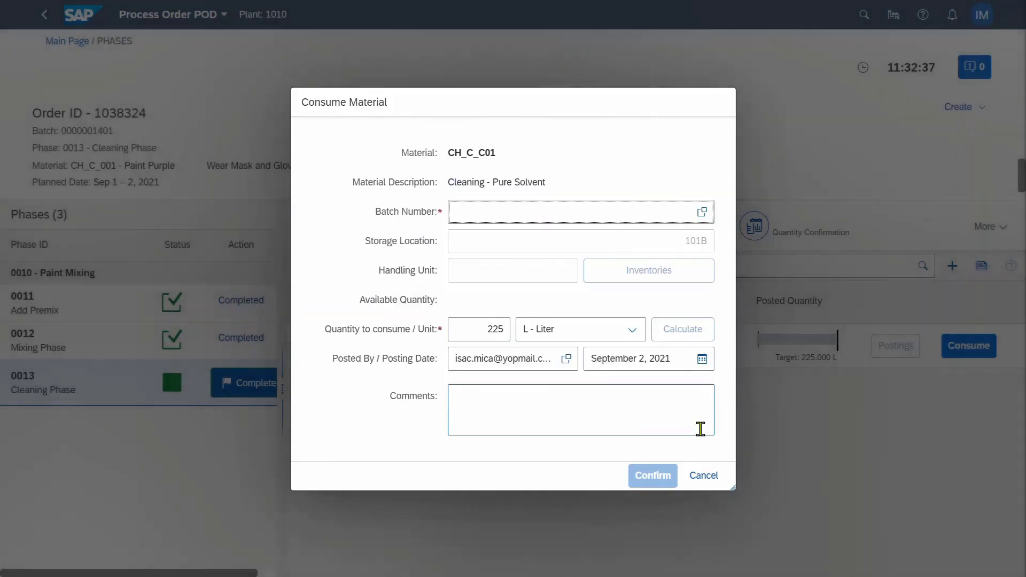
left_click(702, 210)
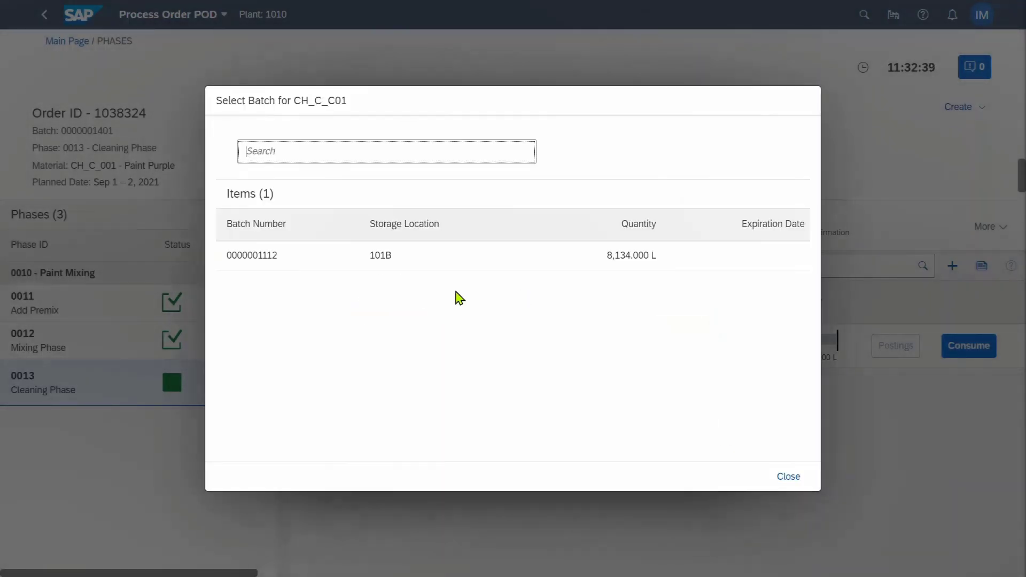
left_click(389, 262)
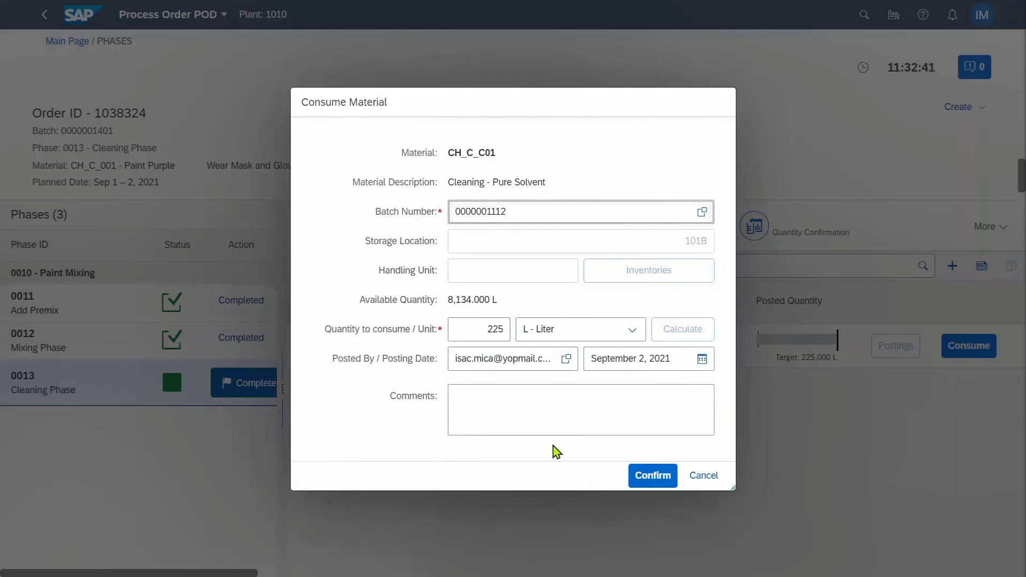
left_click(645, 481)
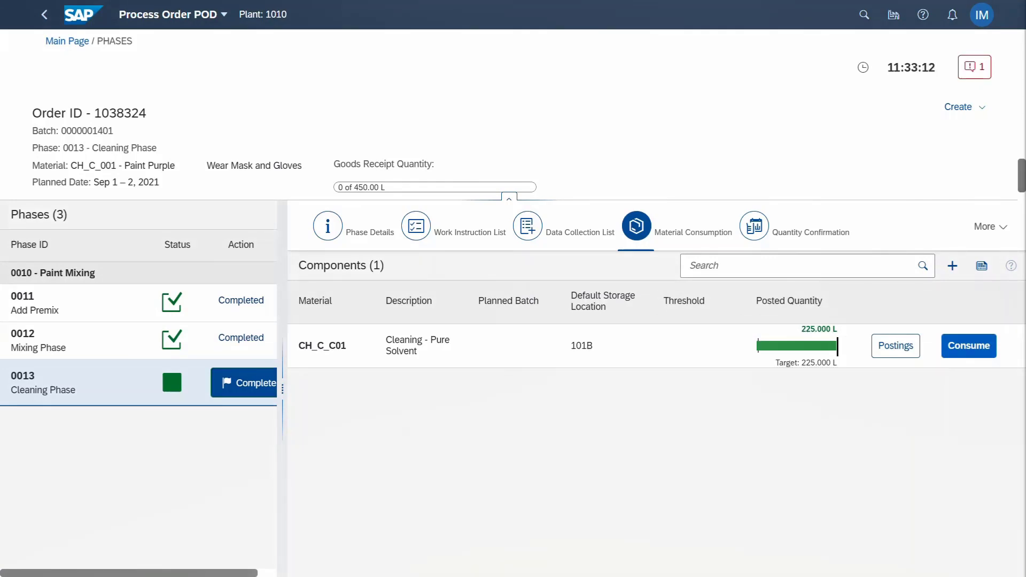
Confirm a final 450 L yield with 0 scrap for Cleaning Phase 0013
left_click(808, 234)
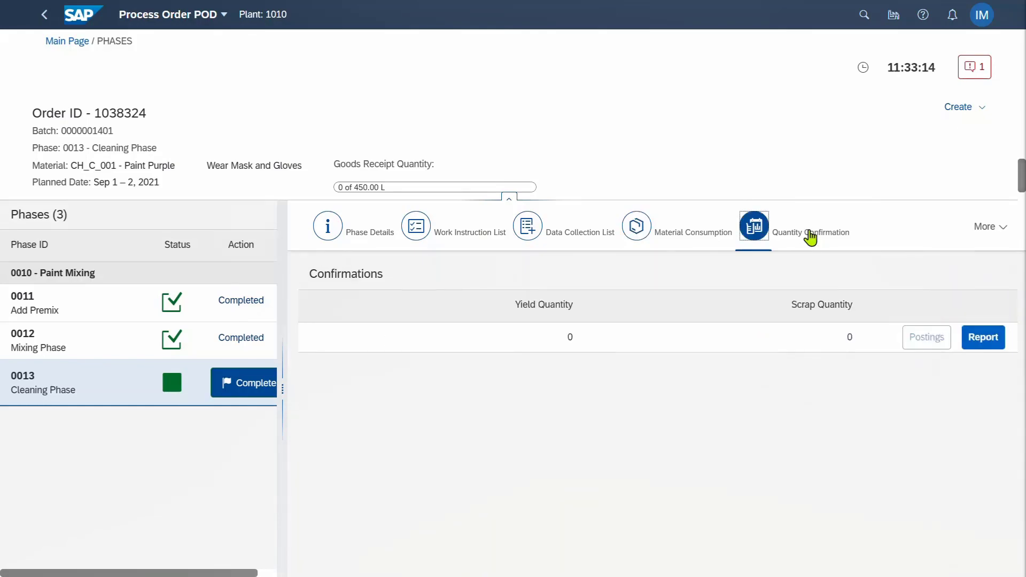
left_click(982, 347)
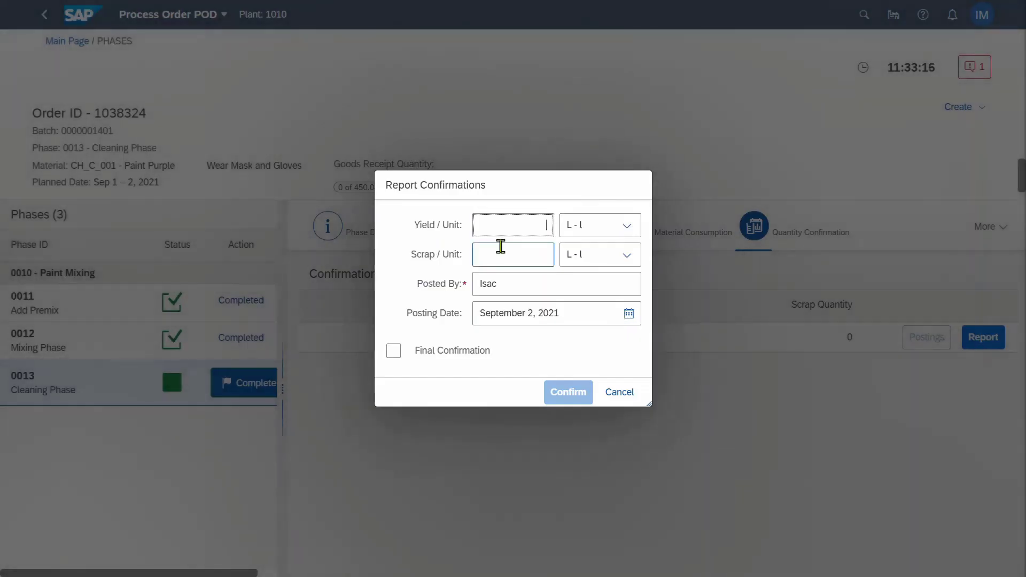
type("450")
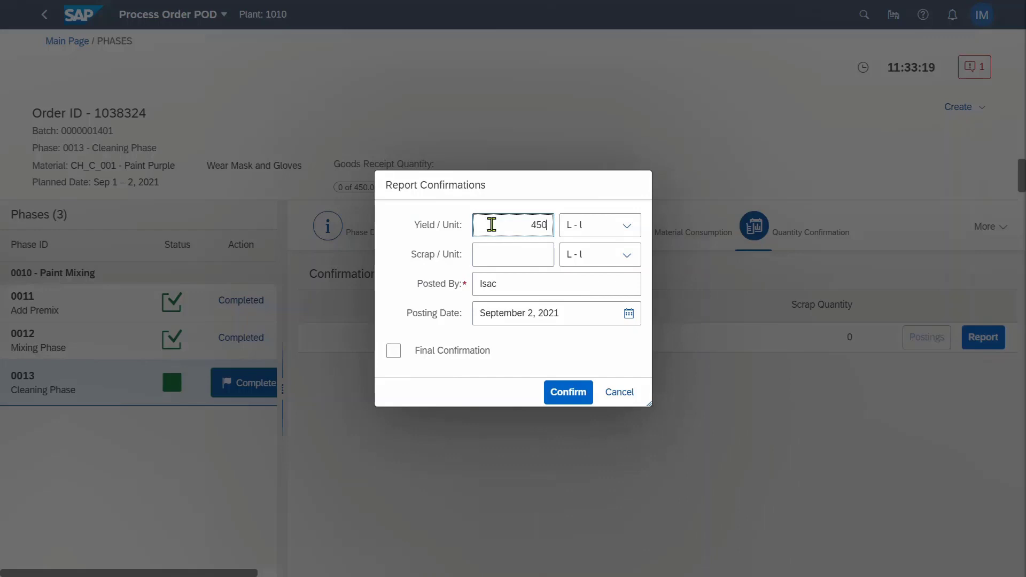
key("Tab")
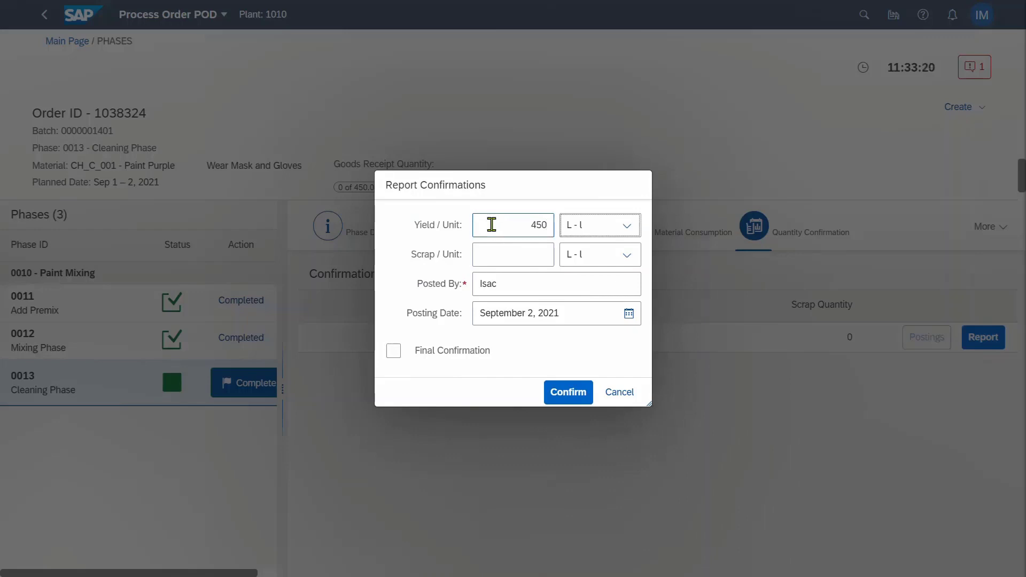
left_click(412, 351)
left_click(564, 401)
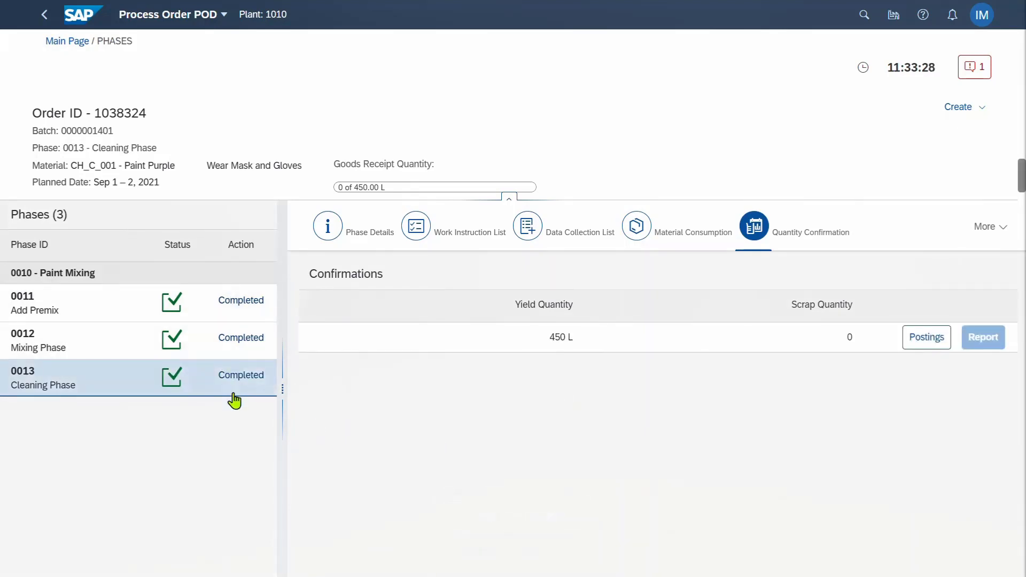
left_click(961, 111)
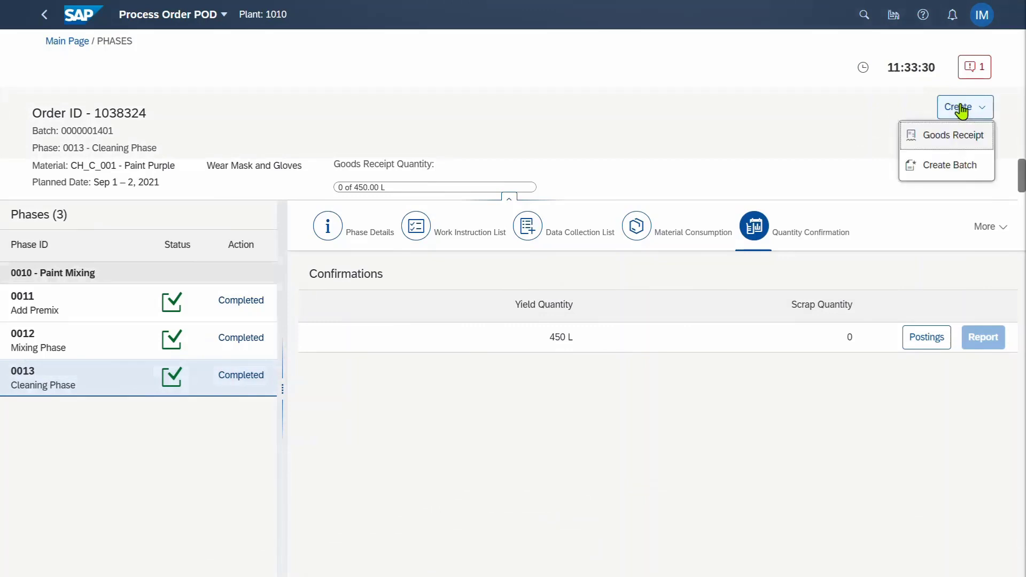
left_click(938, 140)
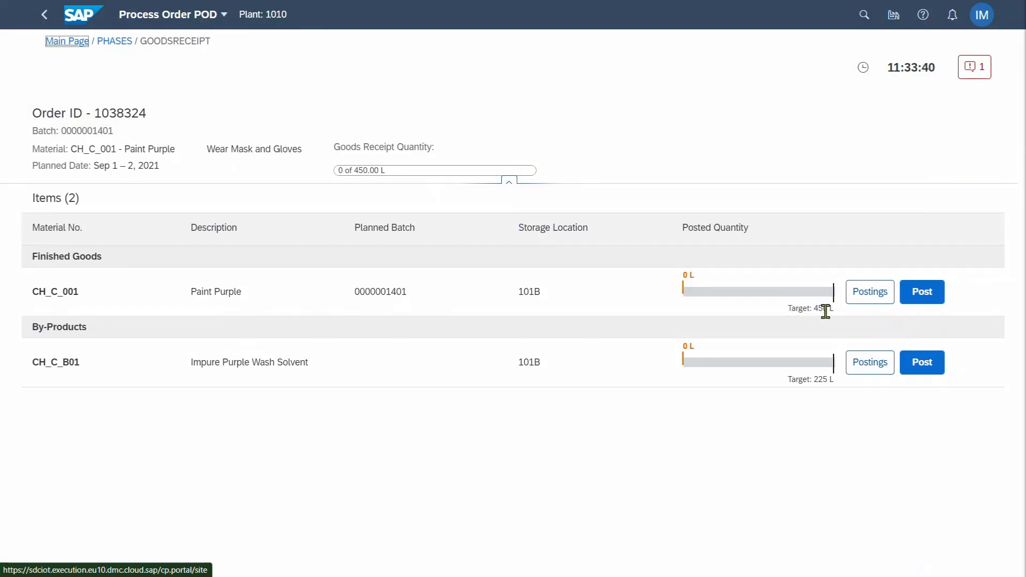
mouse_move(814, 381)
left_click(926, 295)
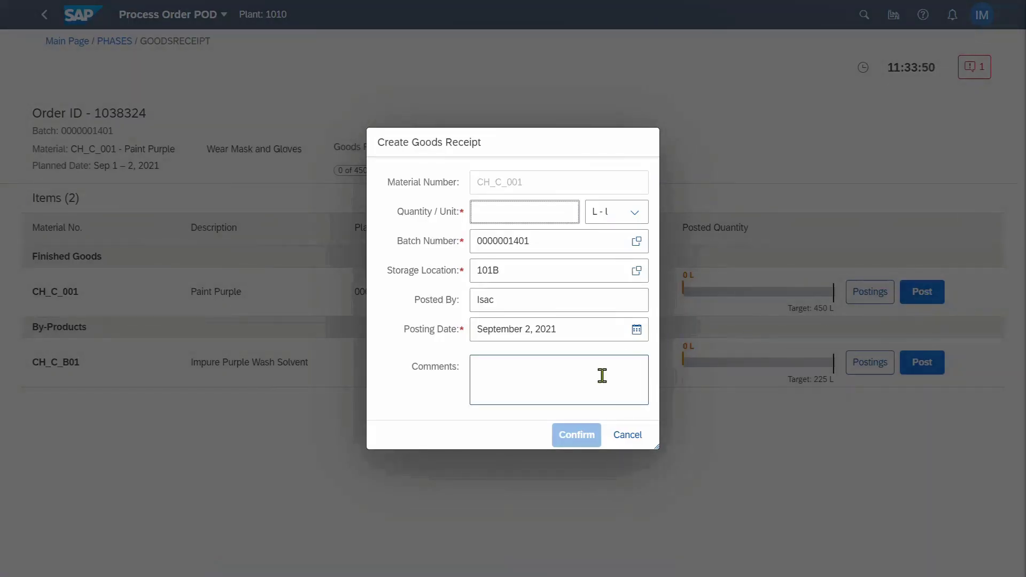
type("450")
key("Tab")
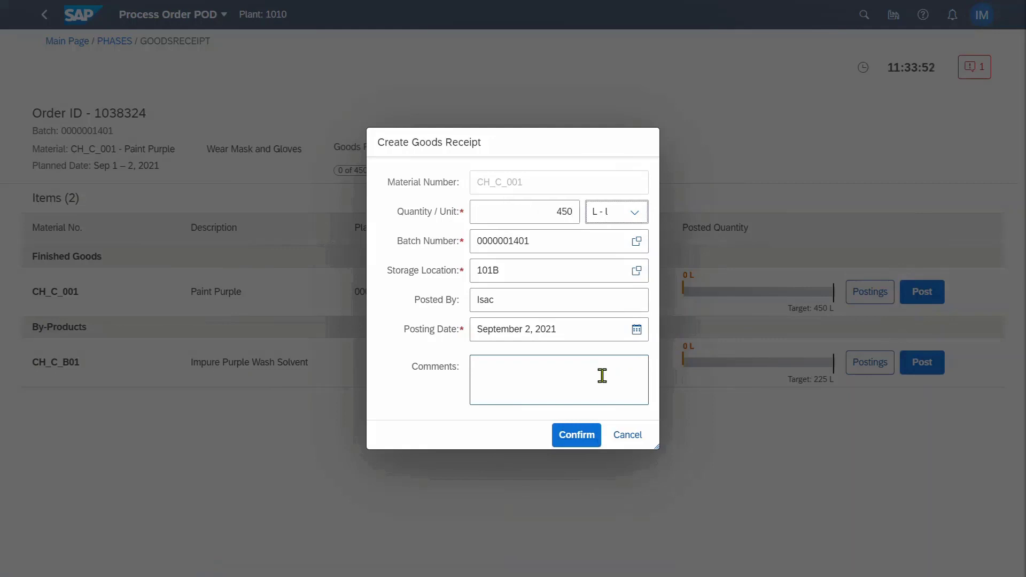
left_click(574, 439)
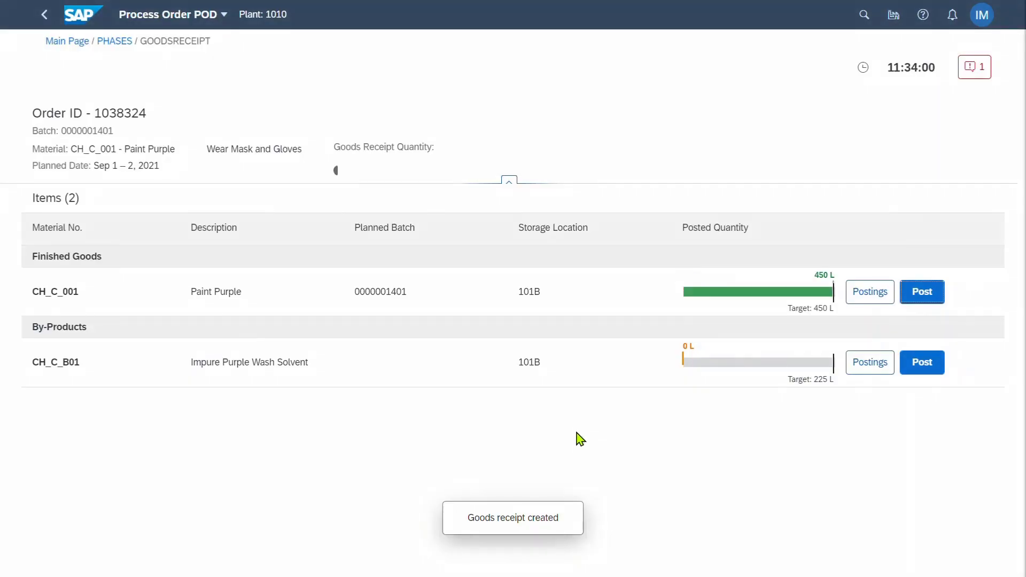
left_click(920, 372)
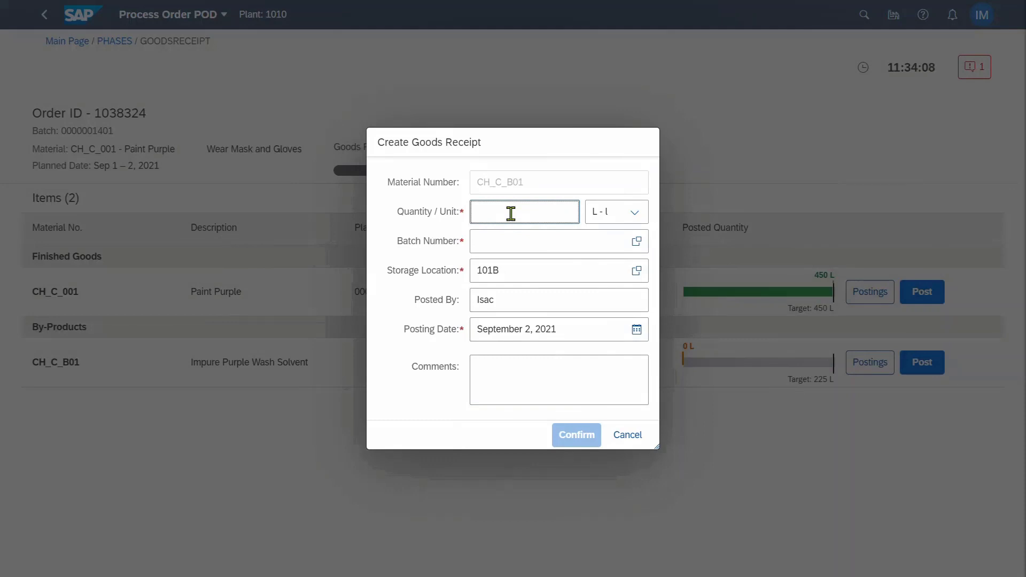
key("Tab")
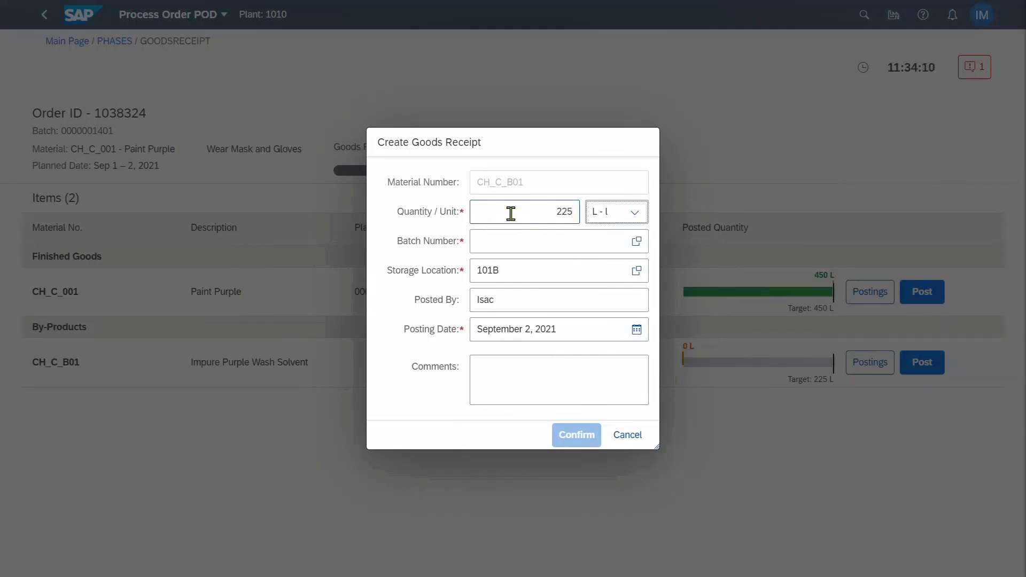
left_click(637, 241)
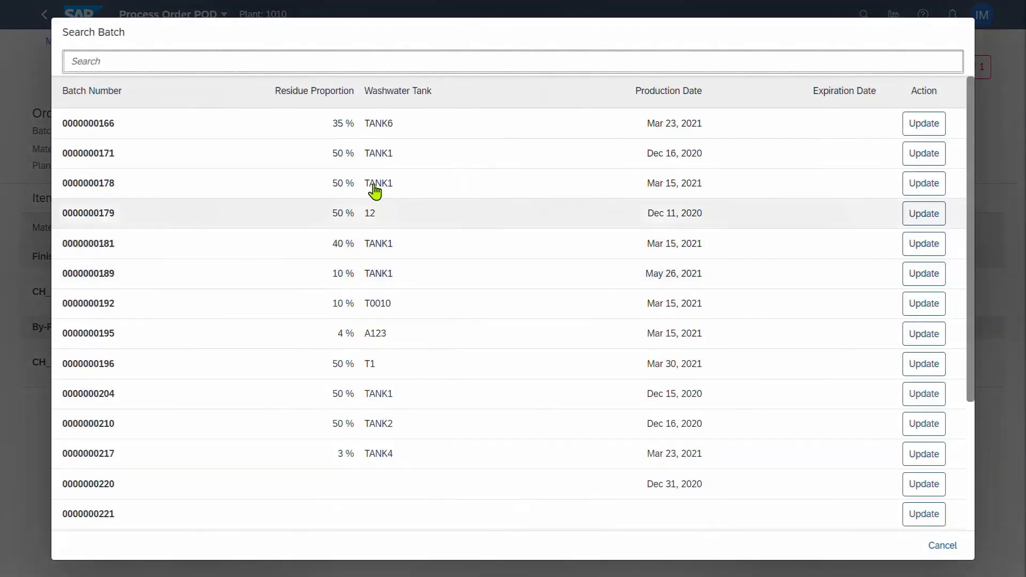
left_click(380, 167)
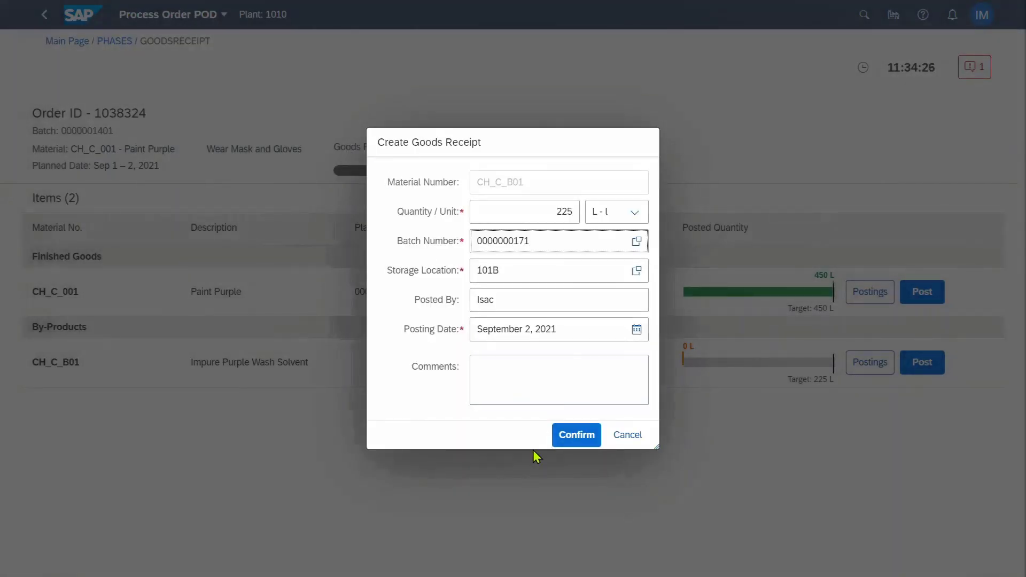
left_click(575, 435)
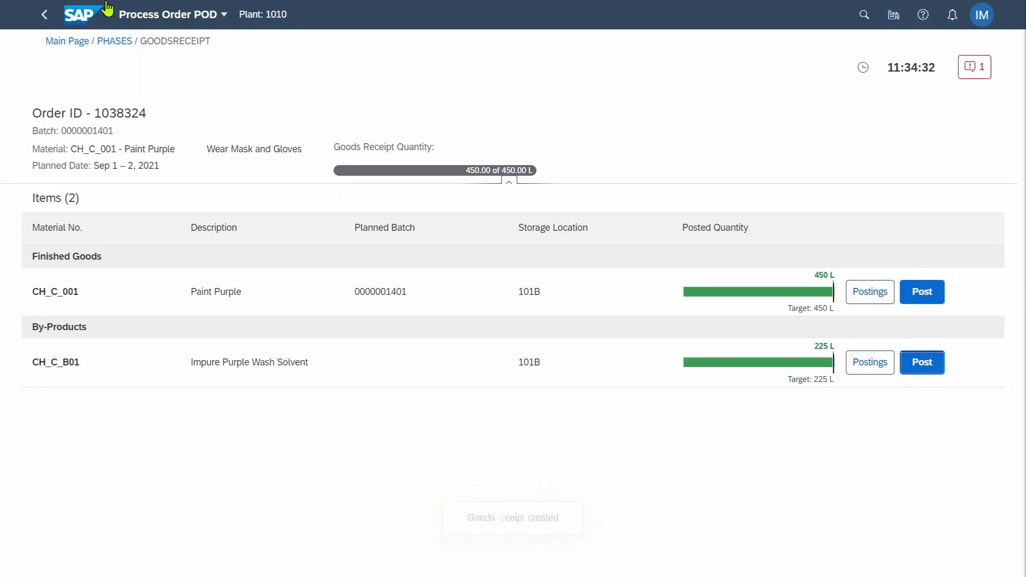
left_click(78, 19)
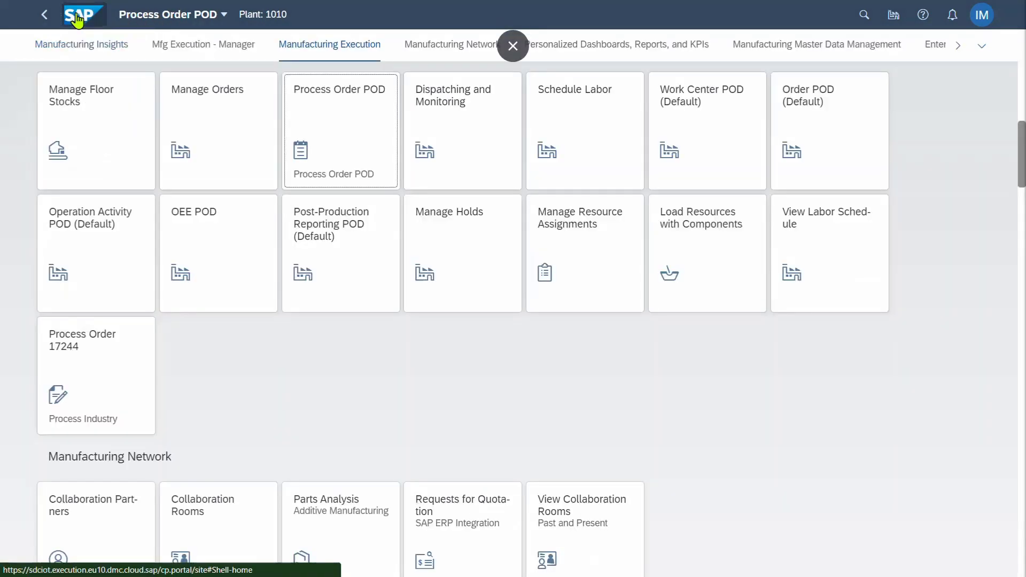
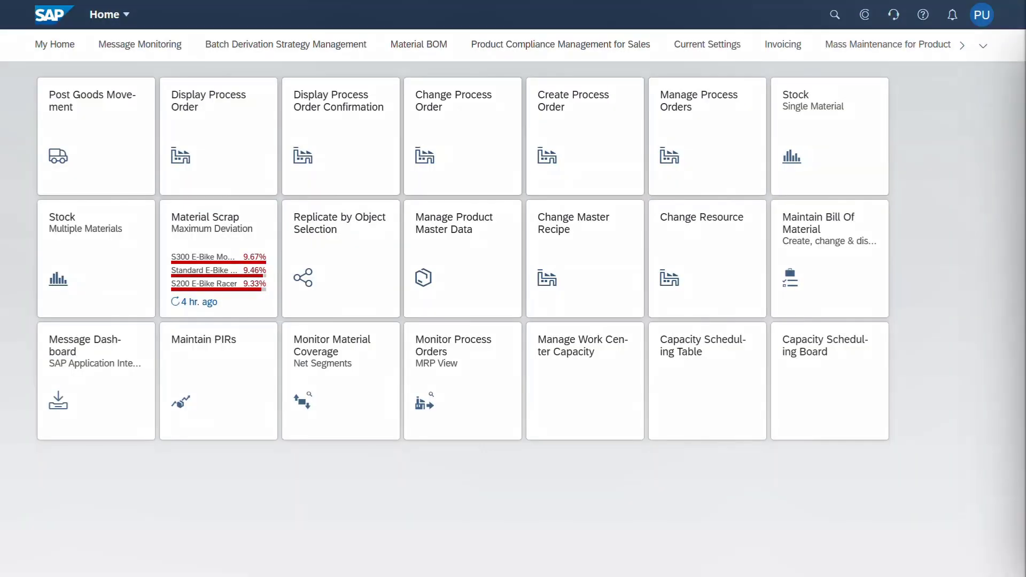
Technically complete Paint Purple process order 1038324 with the Immediate option in Manage Process Orders
left_click(688, 159)
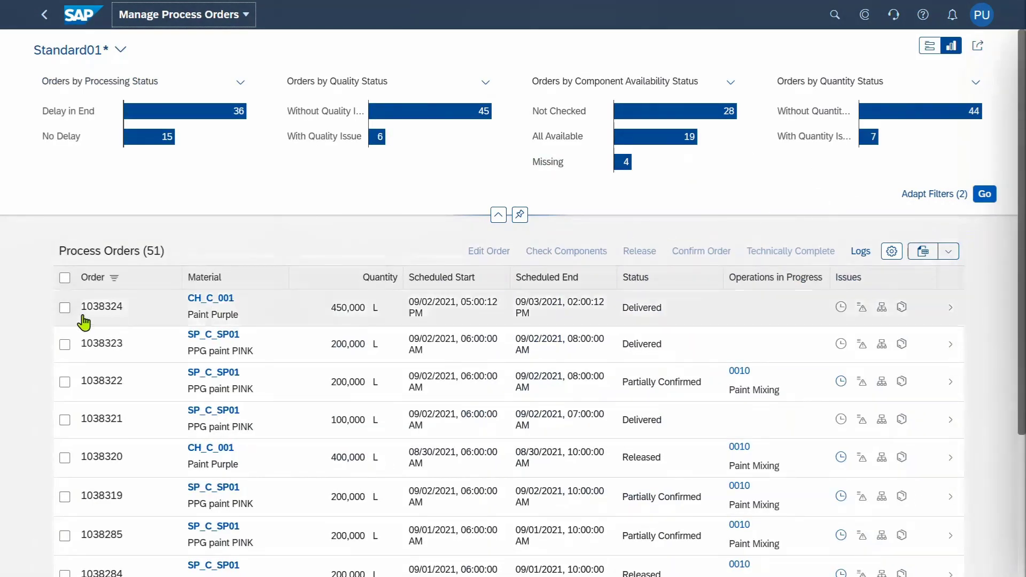
left_click(64, 308)
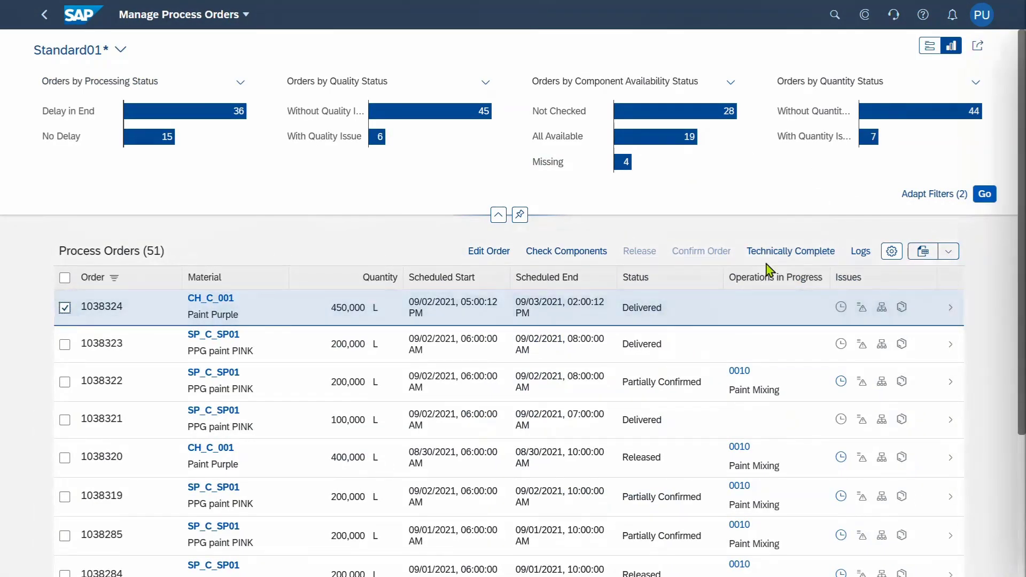
left_click(781, 251)
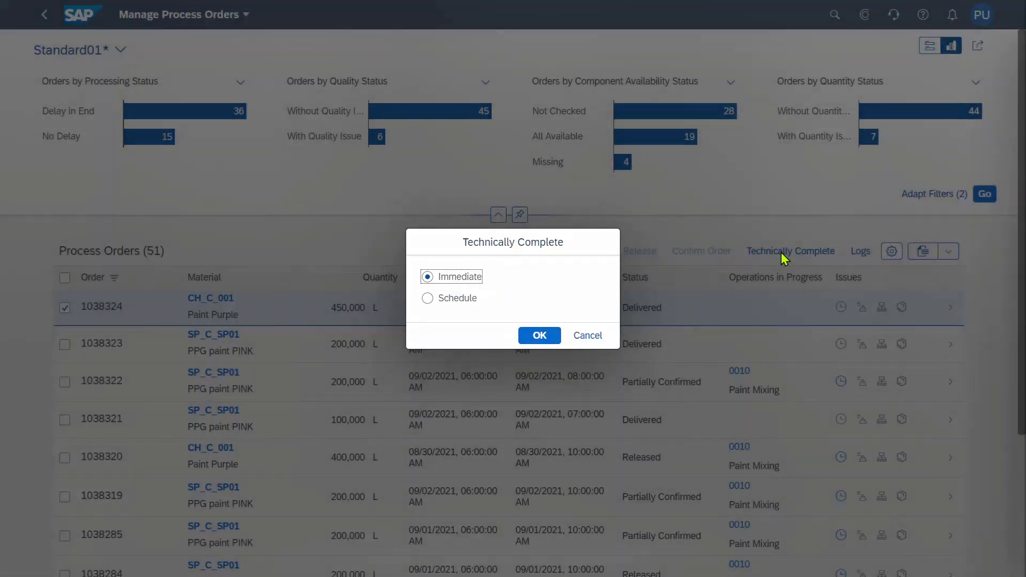
left_click(532, 336)
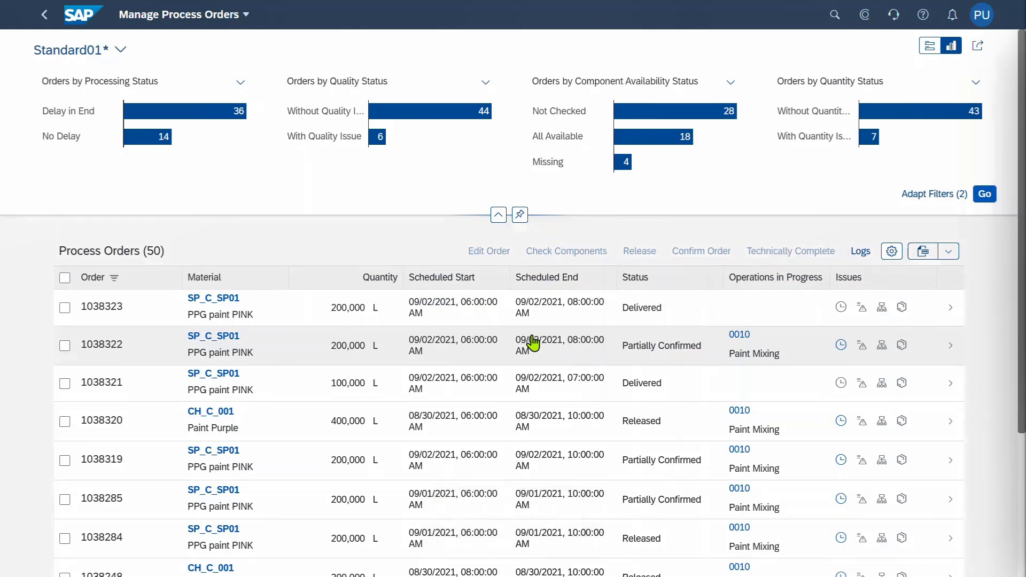
Filter the process order list to order 1038324, including Technically completed status
left_click(929, 47)
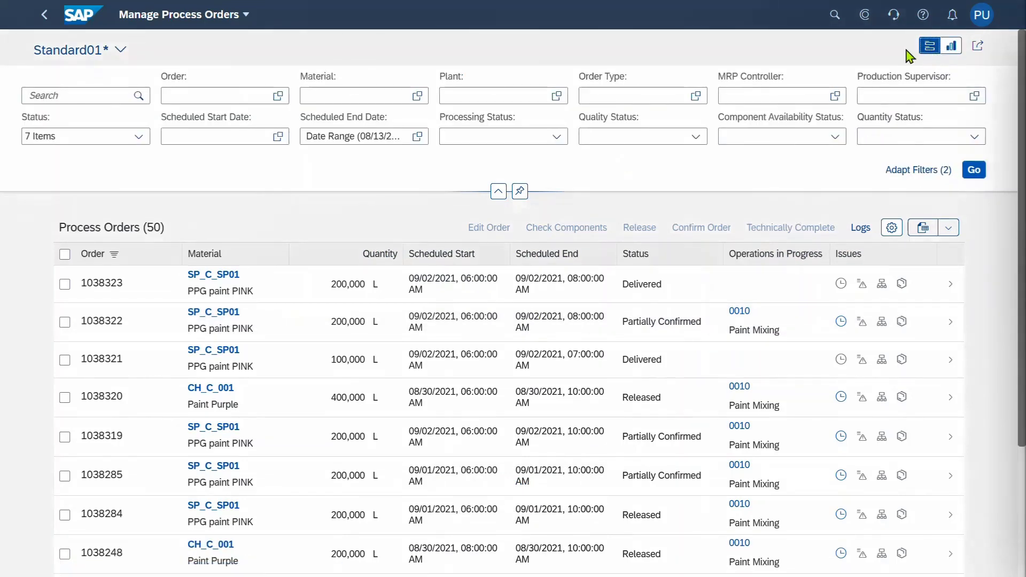
left_click(245, 96)
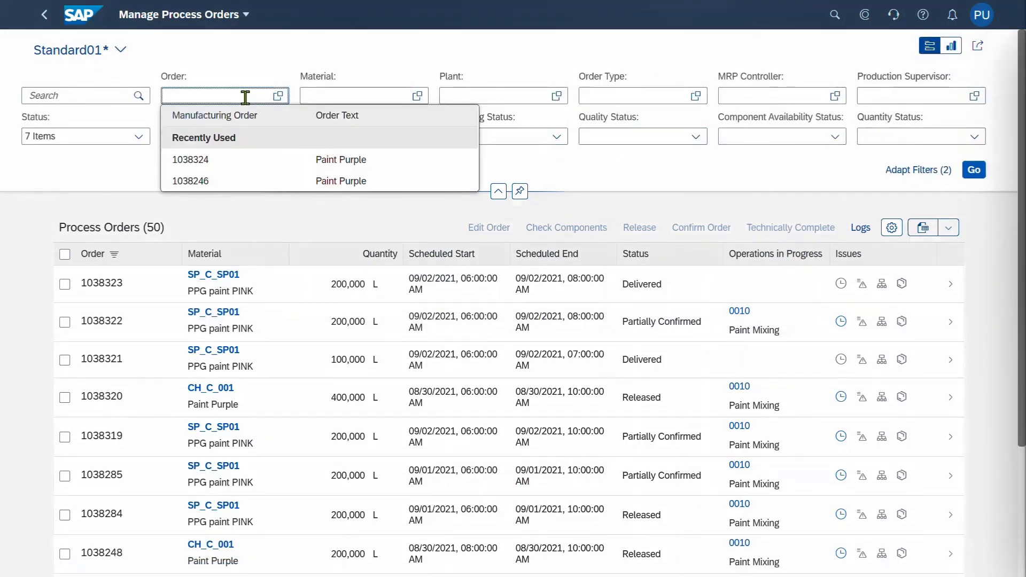
left_click(238, 161)
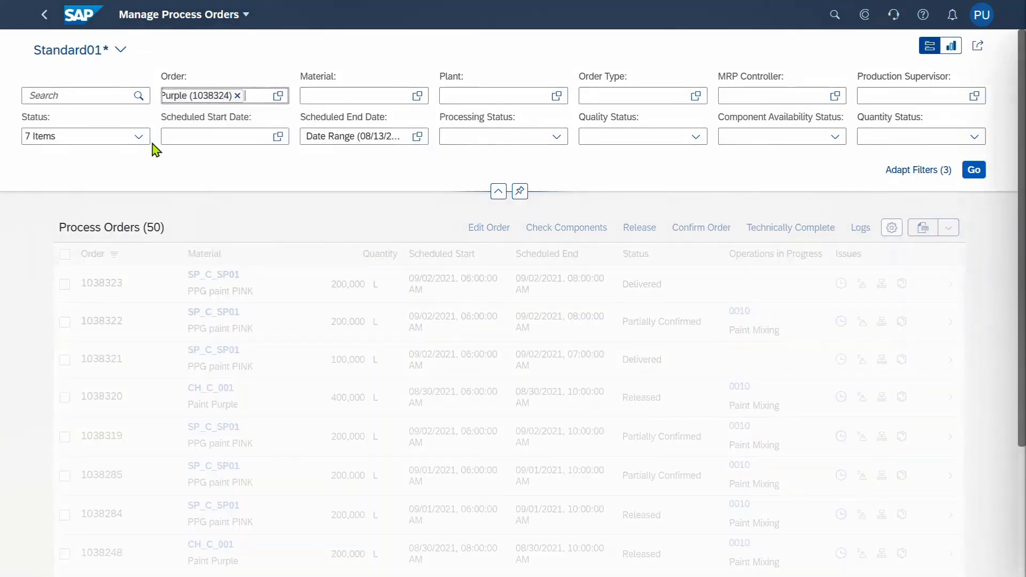
left_click(133, 139)
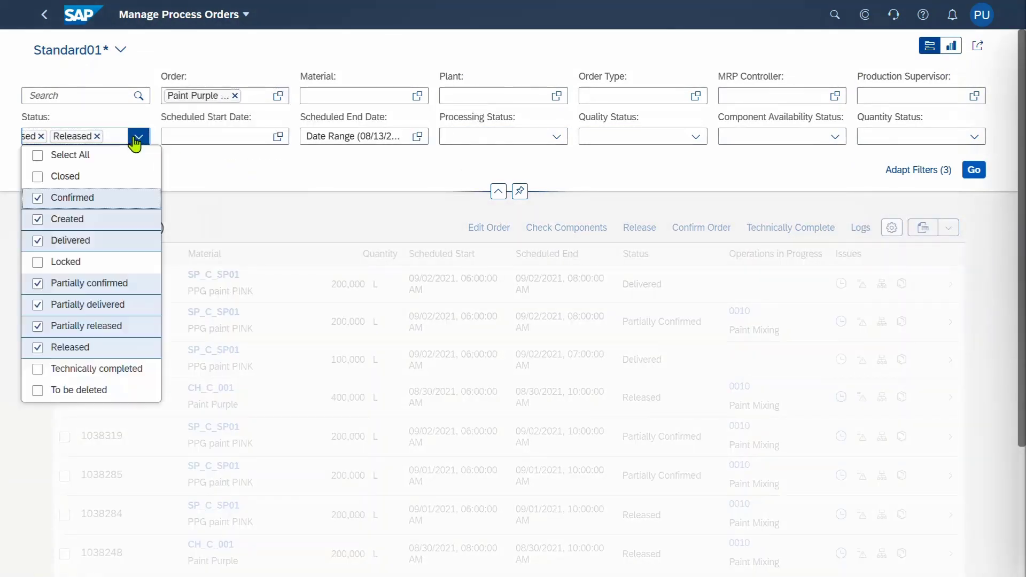
left_click(37, 368)
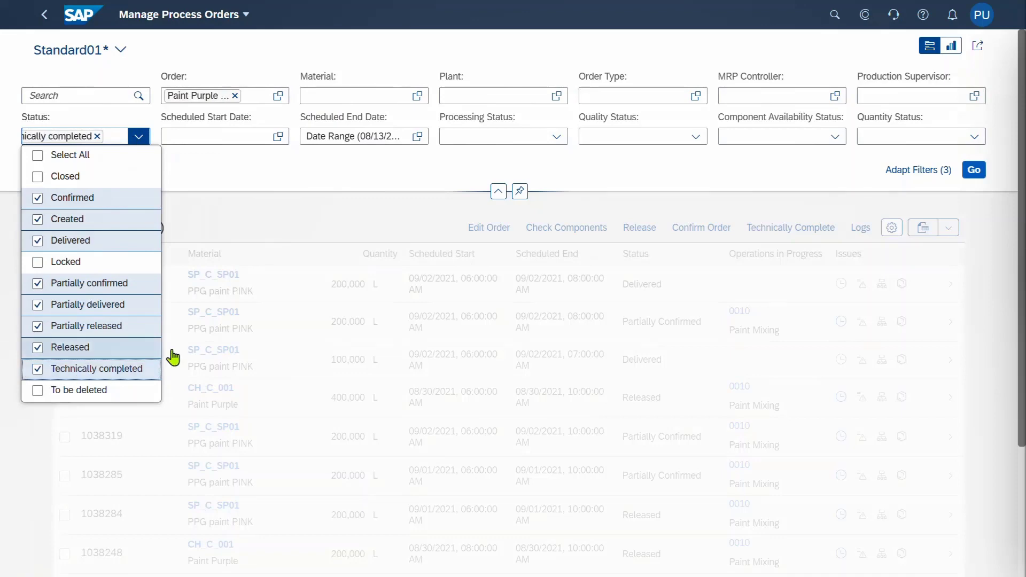
left_click(975, 173)
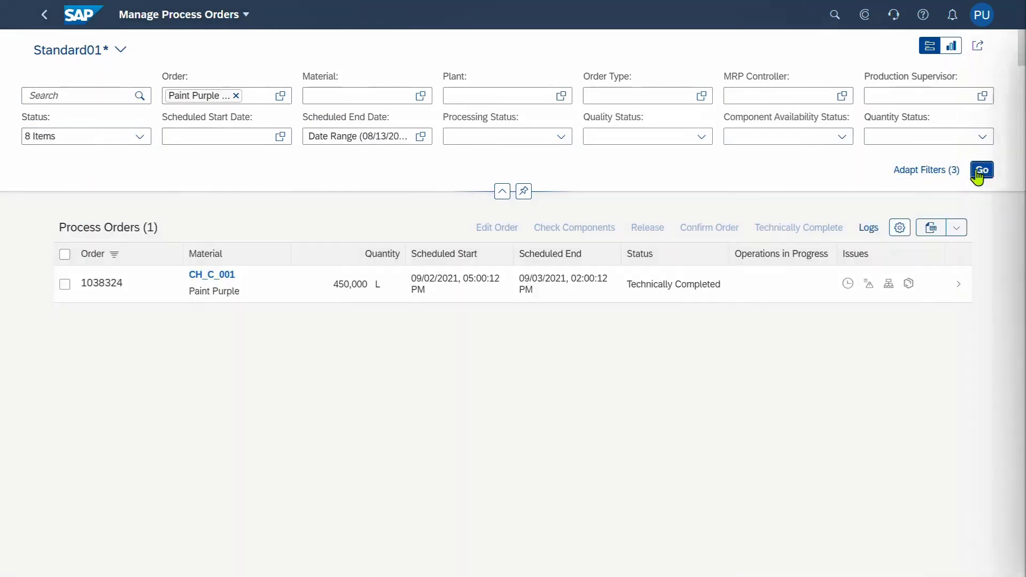
Open order 1038324's goods movements and show the 101 Paint Purple receipt's material documents
left_click(42, 274)
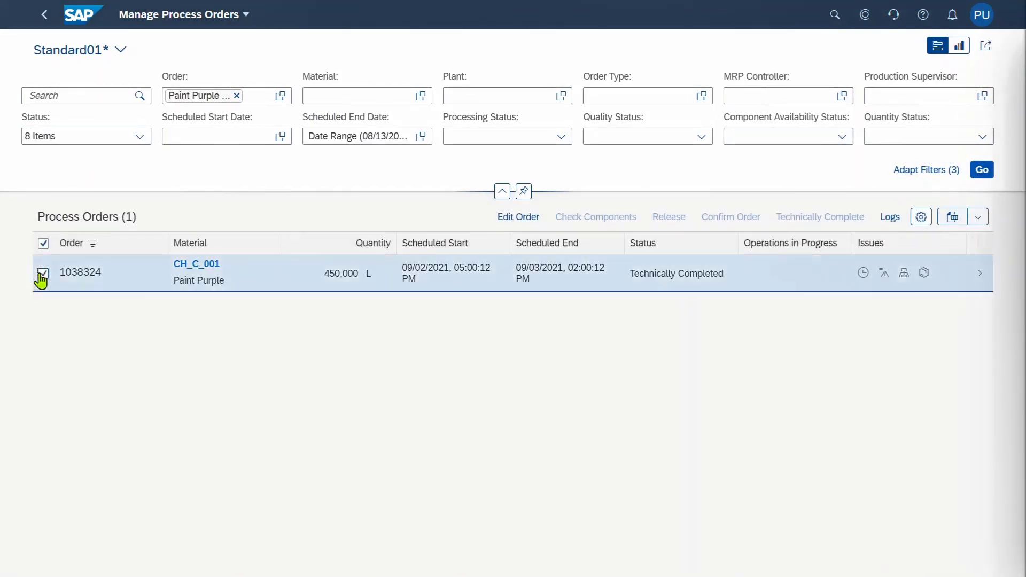
left_click(985, 279)
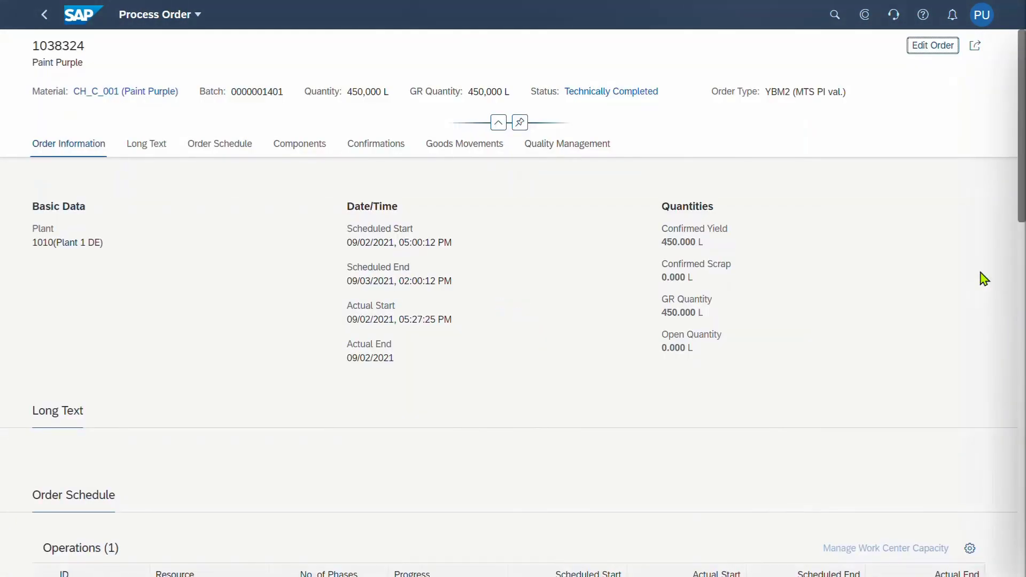
left_click(206, 143)
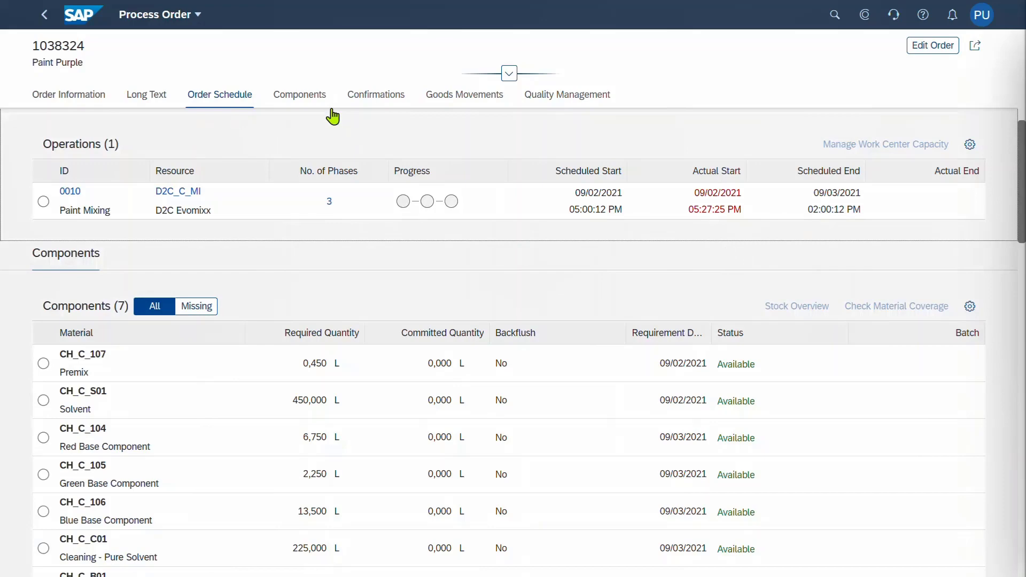
left_click(448, 99)
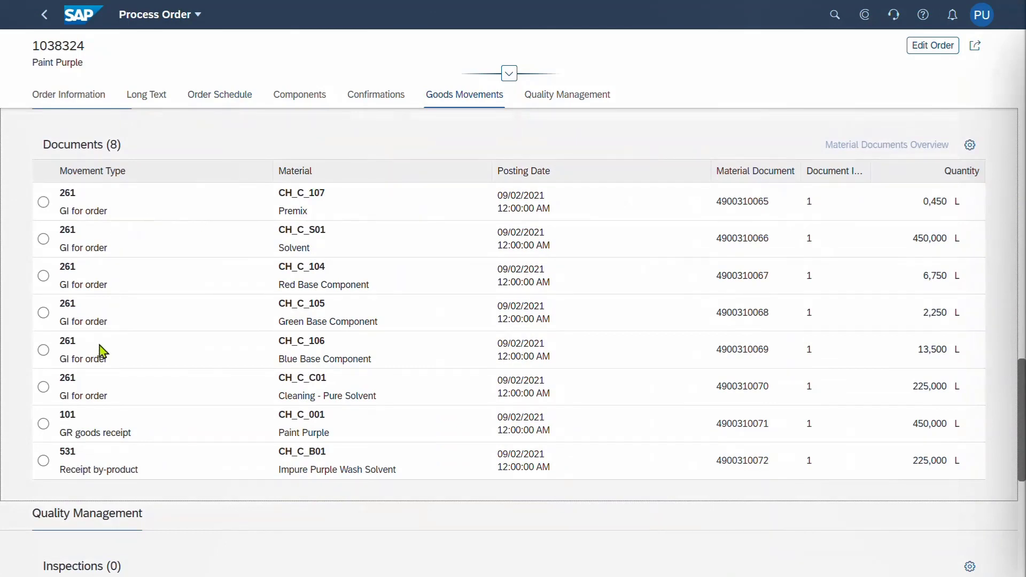
left_click(43, 424)
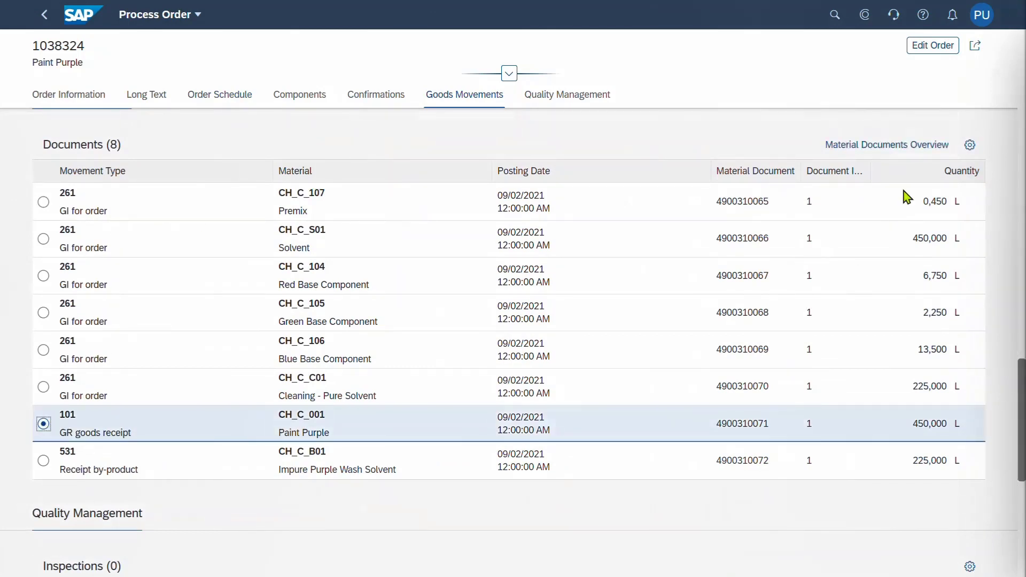
left_click(891, 146)
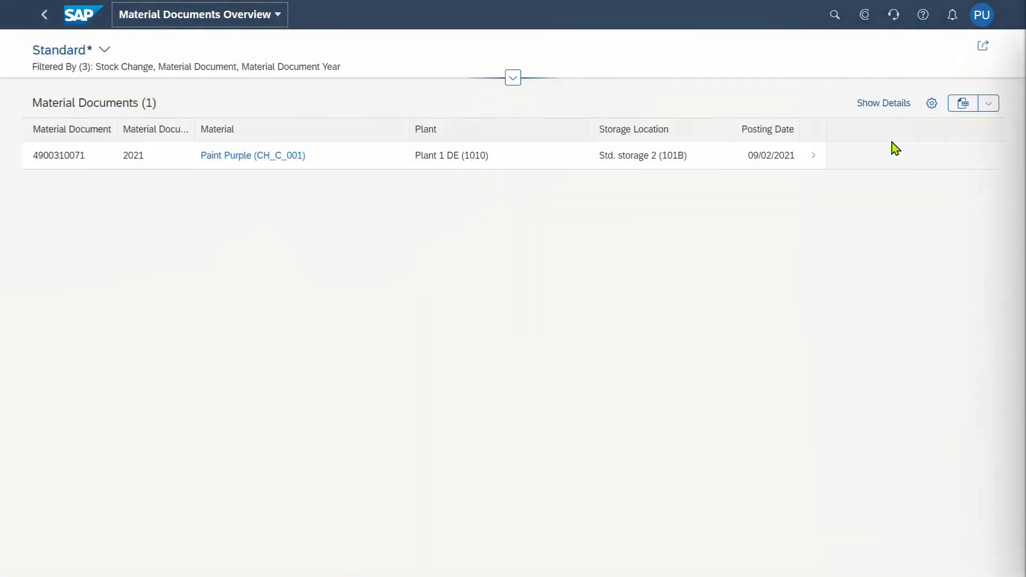
left_click(824, 159)
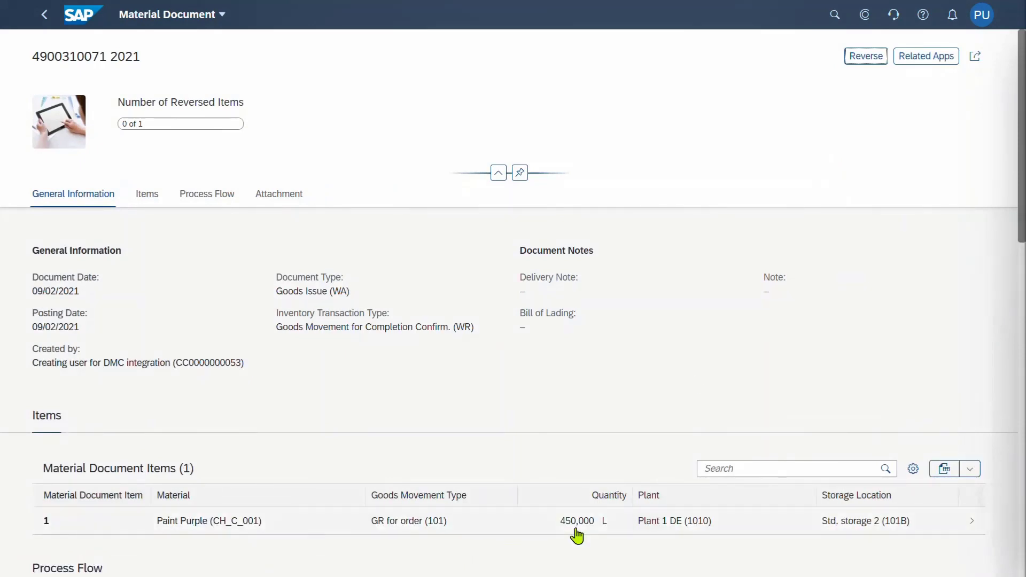
left_click(222, 202)
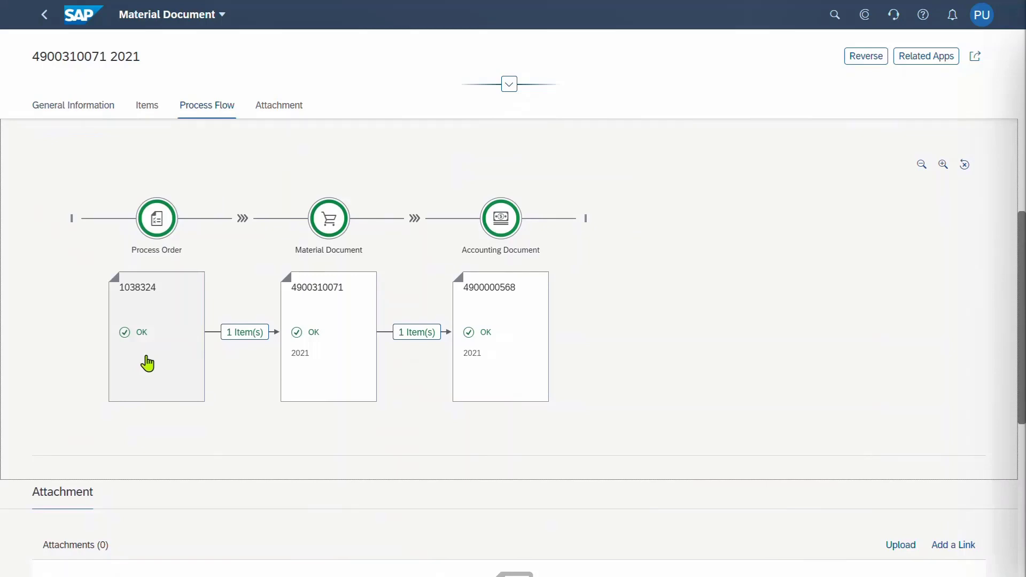
left_click(537, 315)
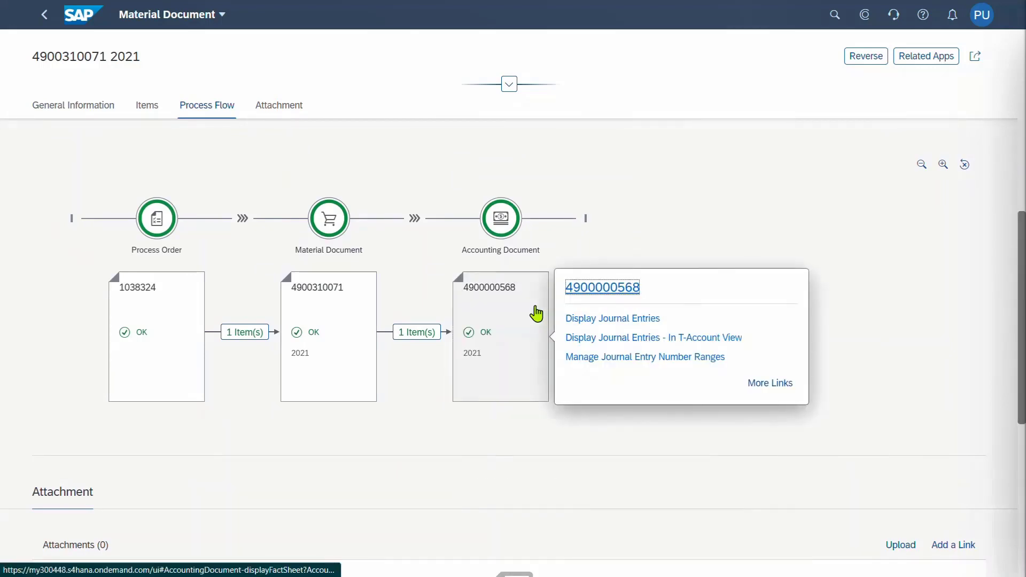
left_click(600, 290)
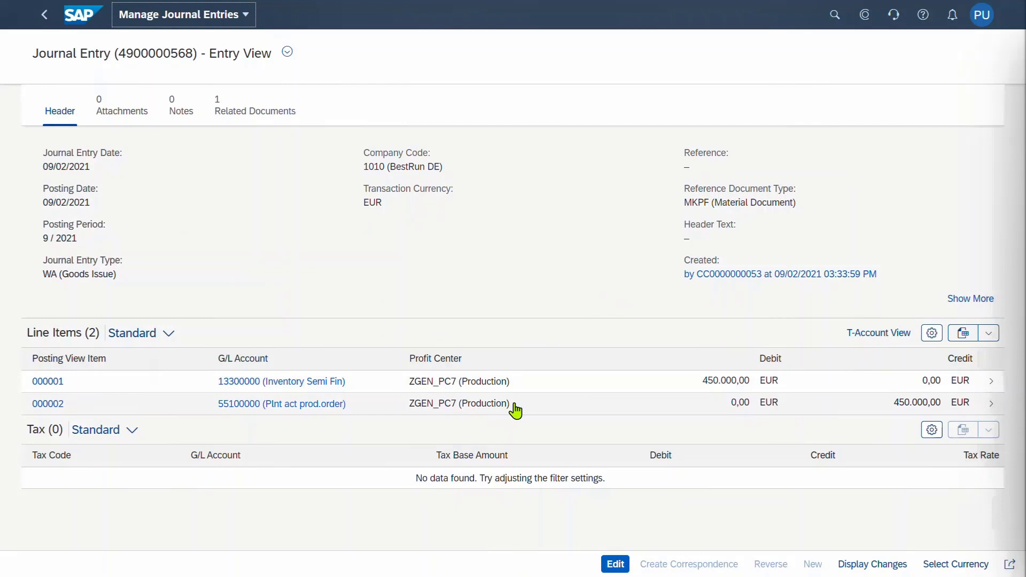
left_click(80, 18)
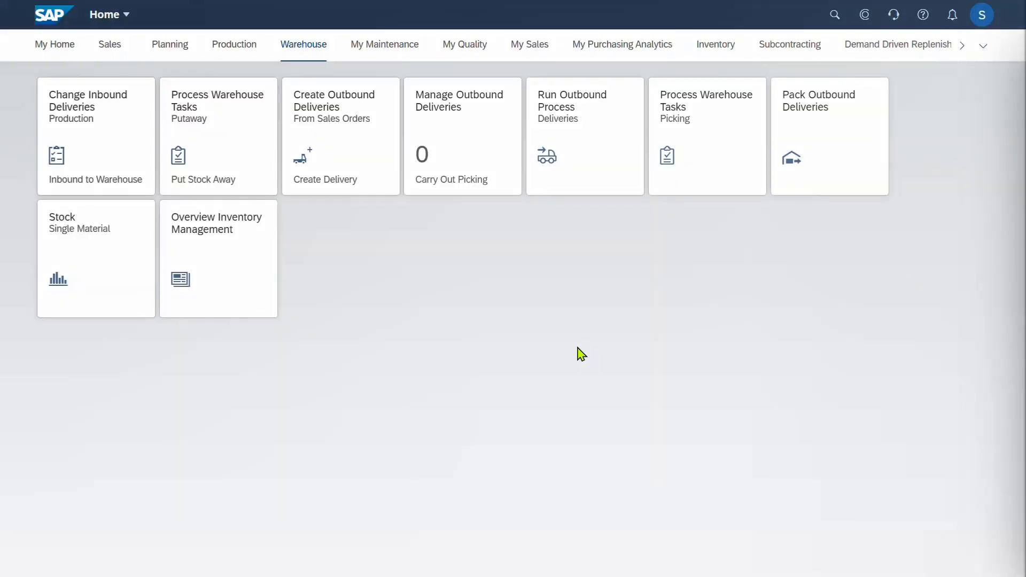
Filter Overview Inventory Management to Paint Purple (CH_C_001) and drill into its unrestricted-use stock
left_click(263, 300)
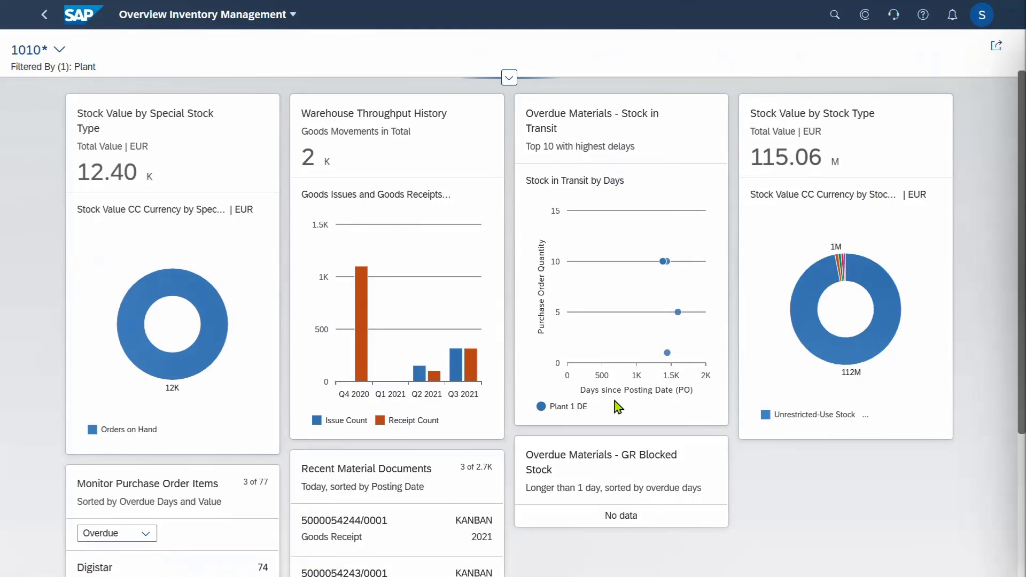
left_click(508, 77)
left_click(571, 111)
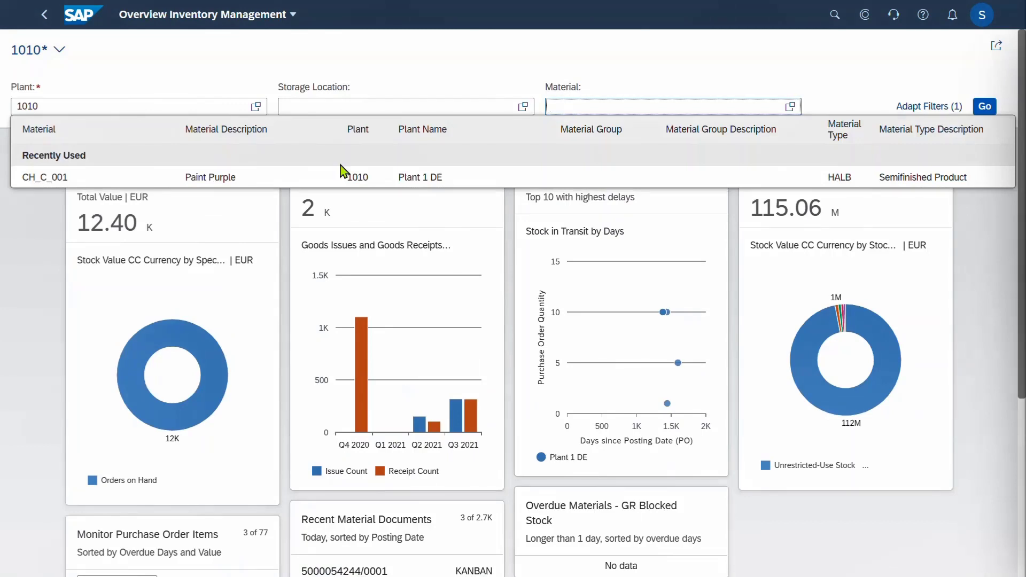
left_click(342, 181)
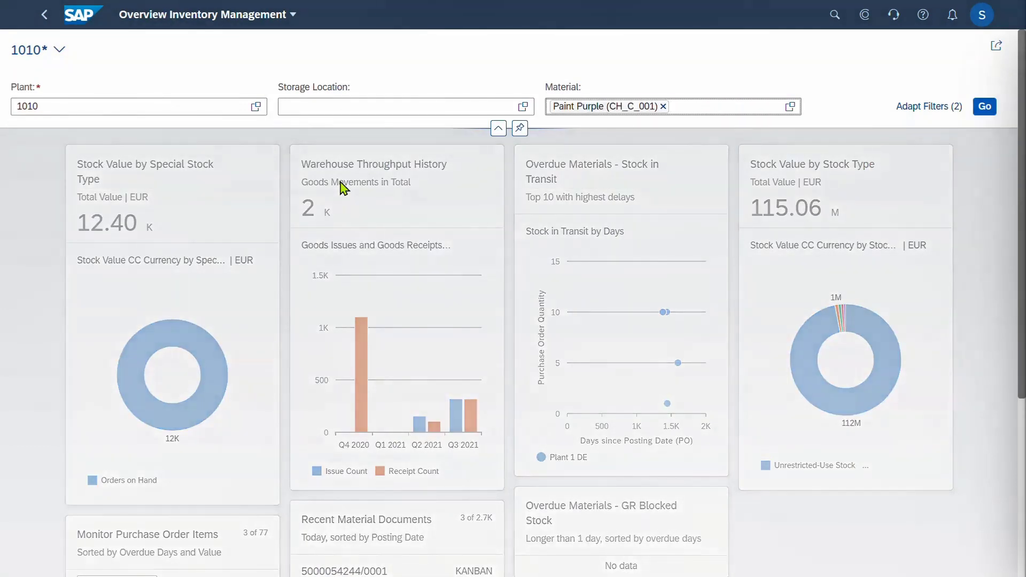
left_click(985, 109)
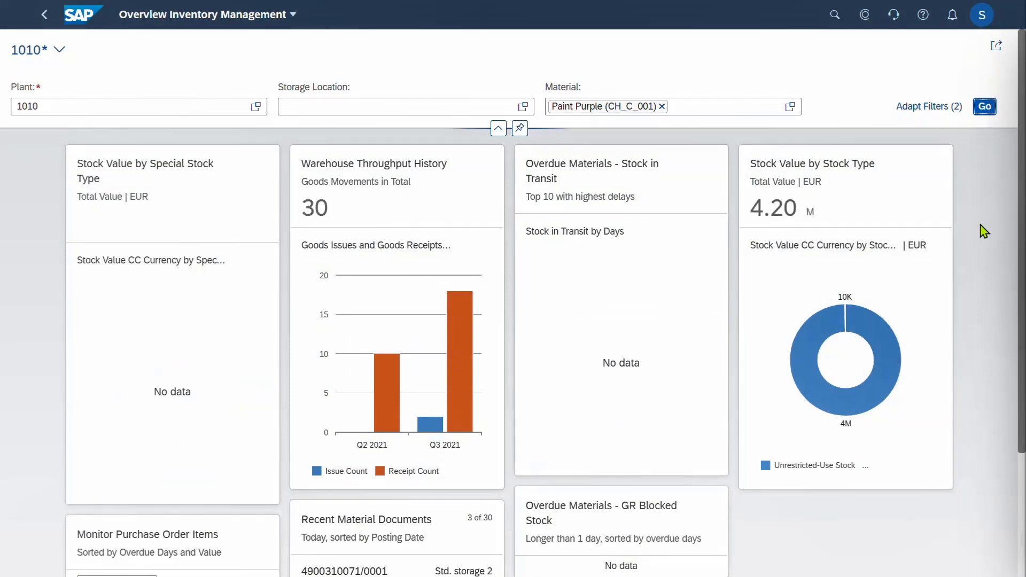
left_click(879, 345)
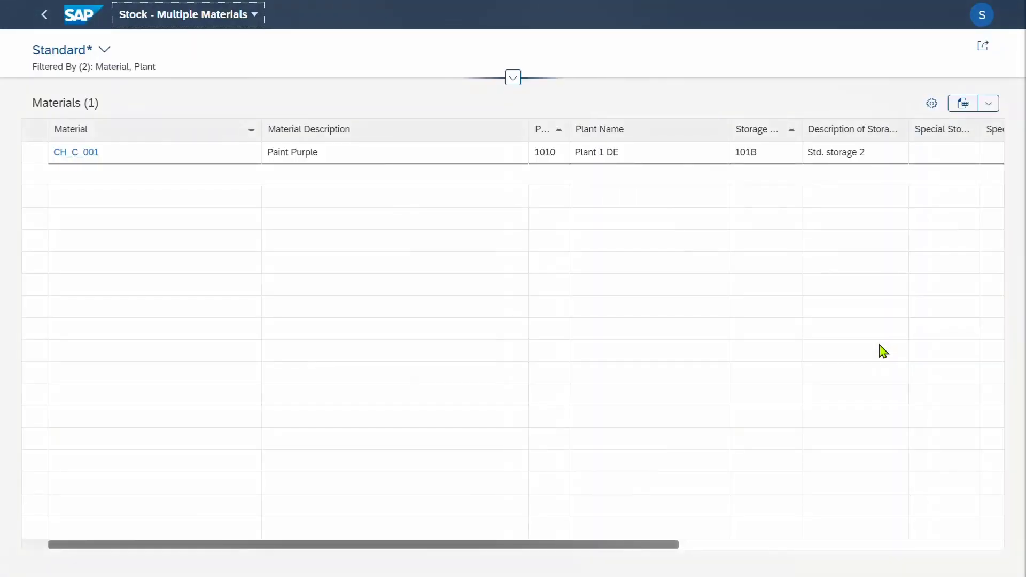
Switch the stock list to the Batch Sorted view
left_click(103, 50)
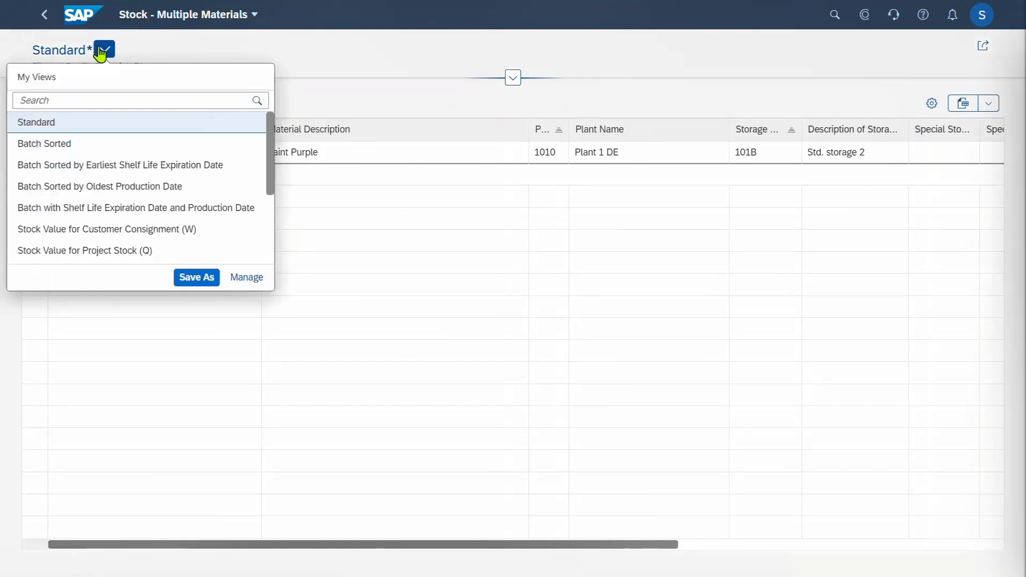
left_click(86, 148)
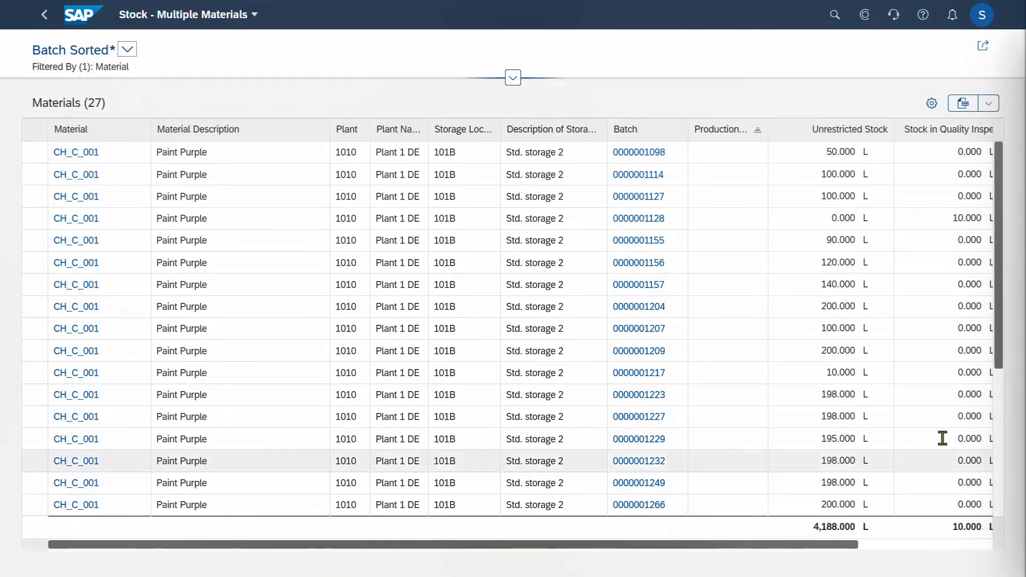
left_click_drag(1001, 360, 1012, 517)
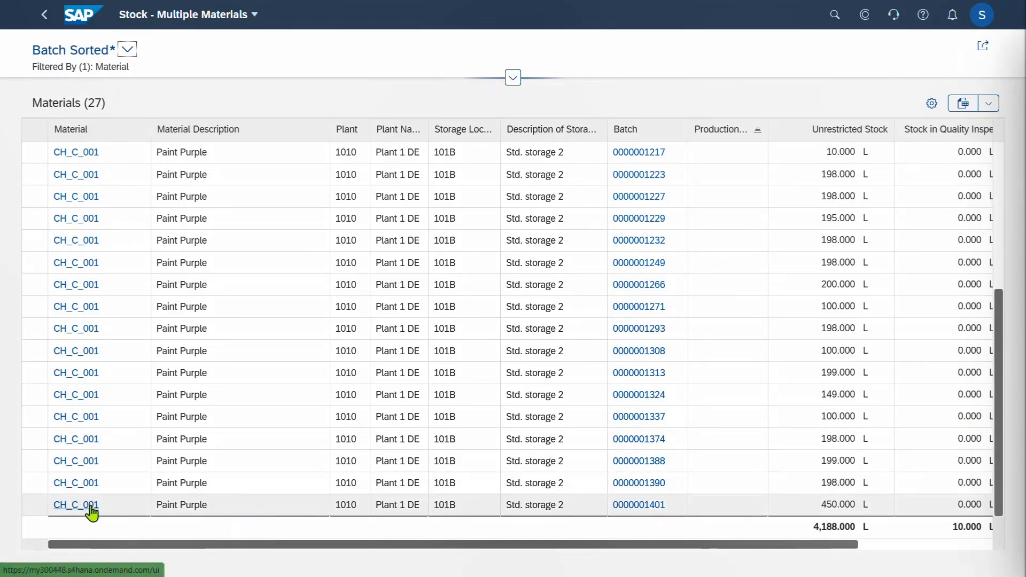
Check the Inventory Turnover Analysis for CH_C_001, then return to the batch list
left_click(91, 511)
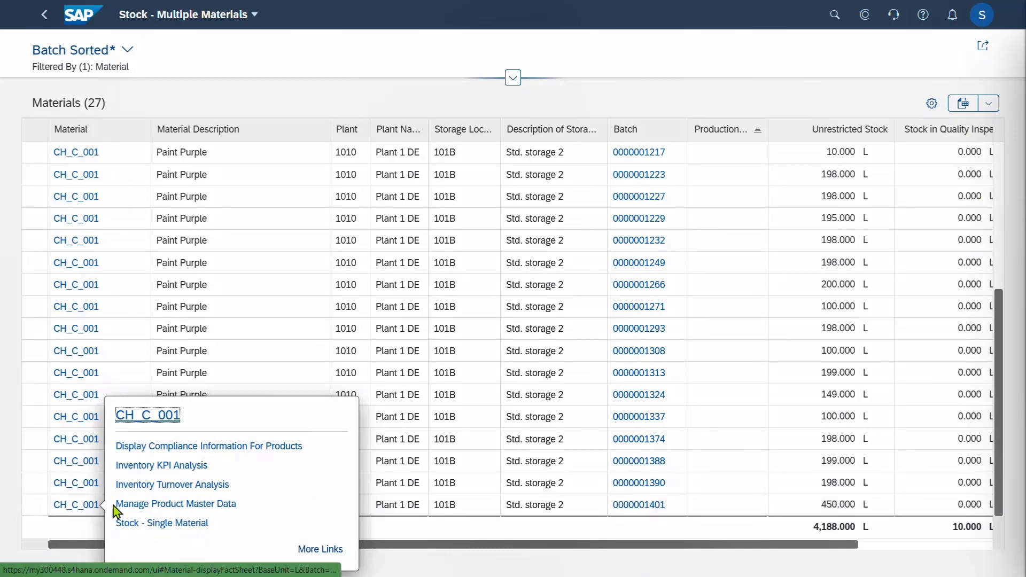
left_click(332, 550)
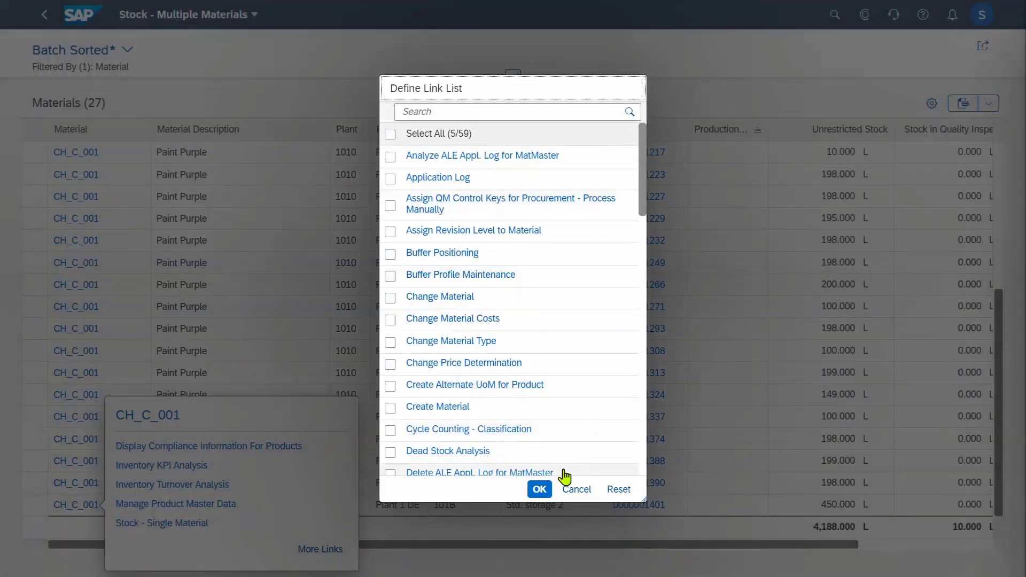
left_click(582, 491)
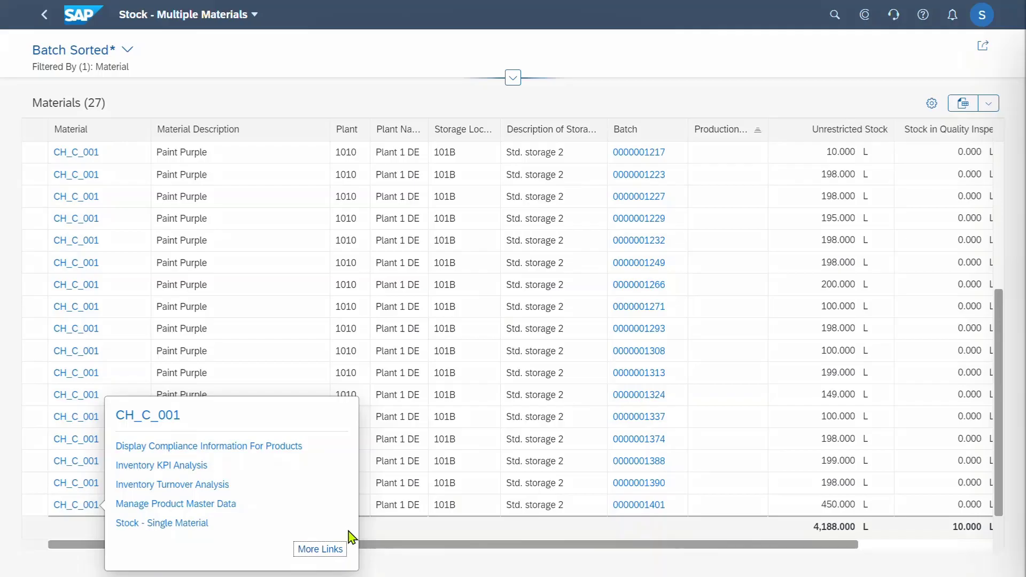
left_click(164, 485)
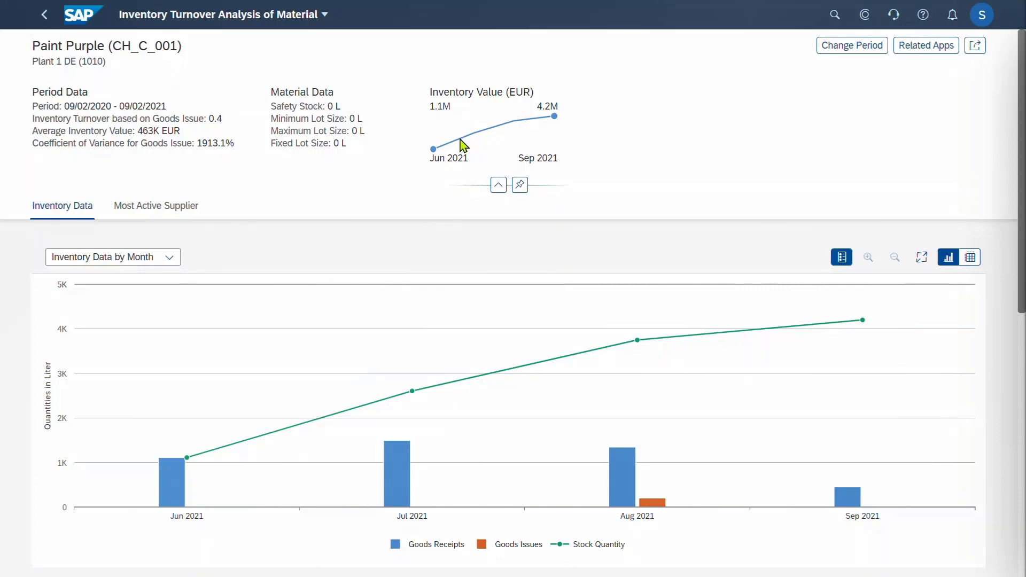
left_click(42, 18)
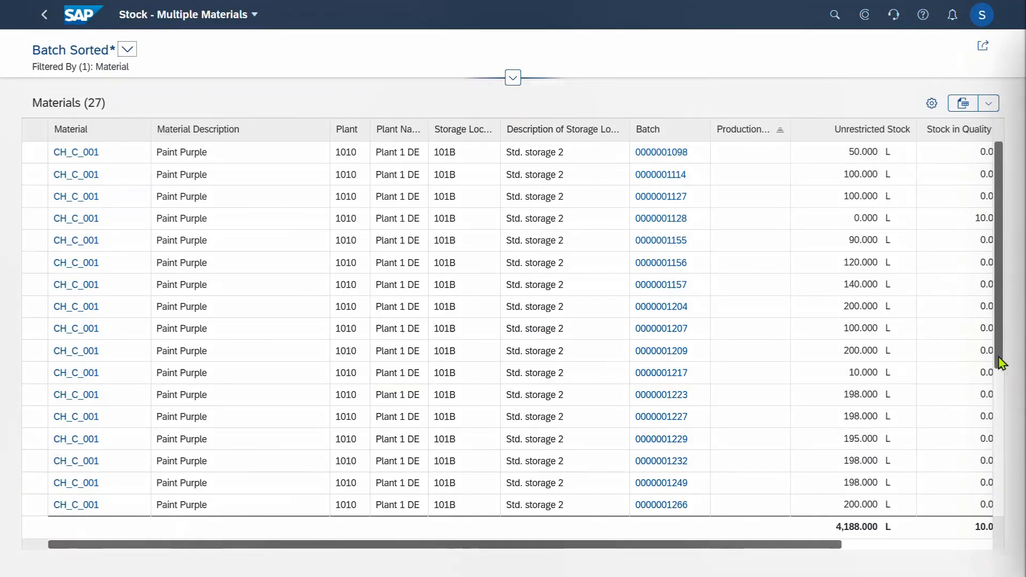
left_click_drag(998, 360, 998, 508)
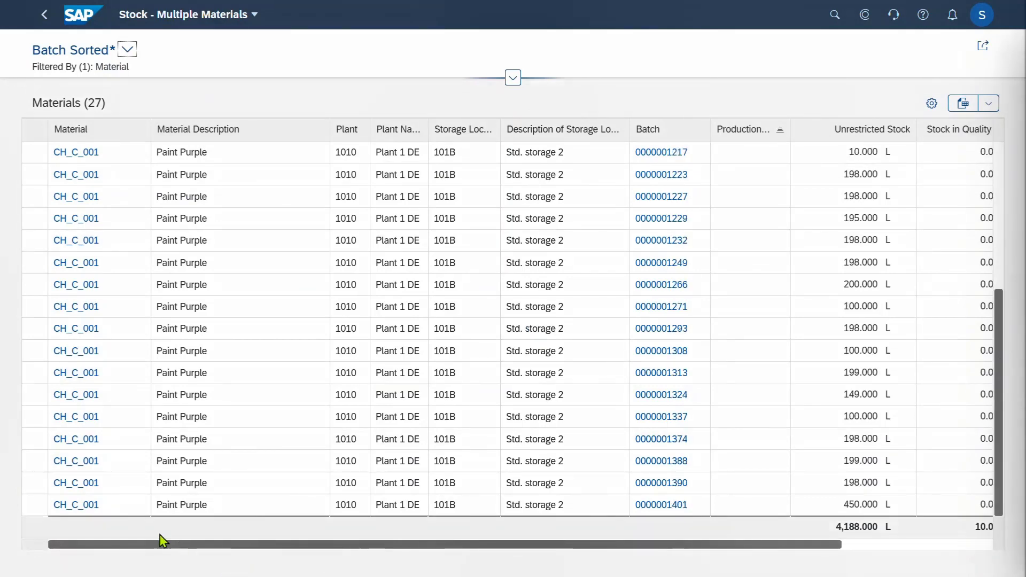
left_click(94, 509)
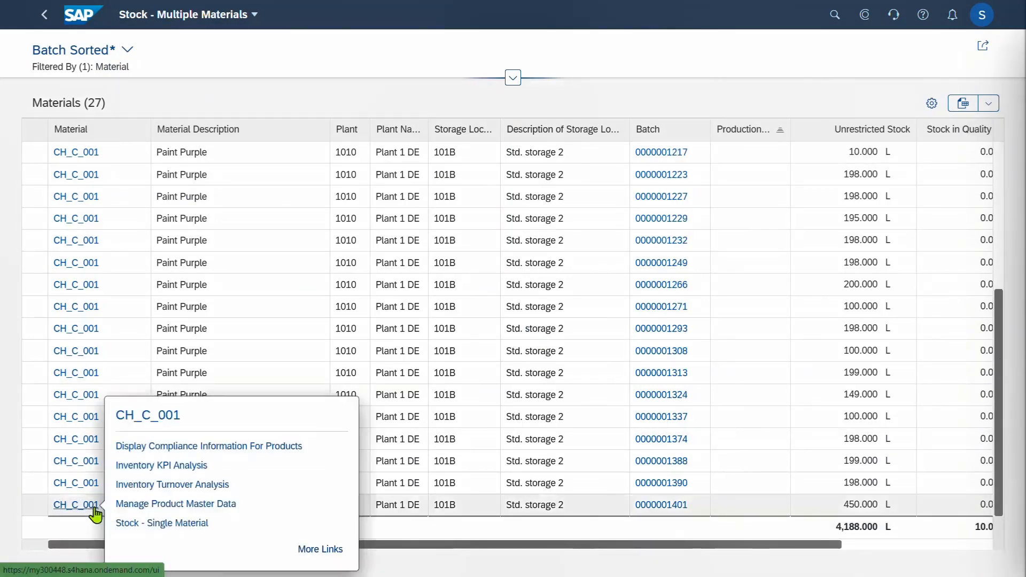
left_click(175, 527)
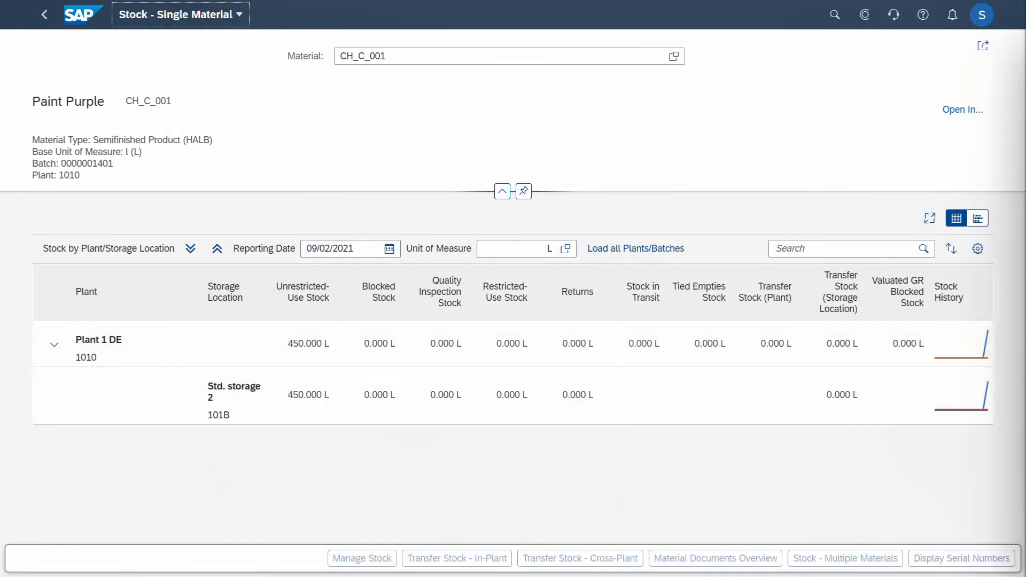
Post a 5 L in-plant transfer of the 101B stock from unrestricted-use to blocked stock
left_click(259, 418)
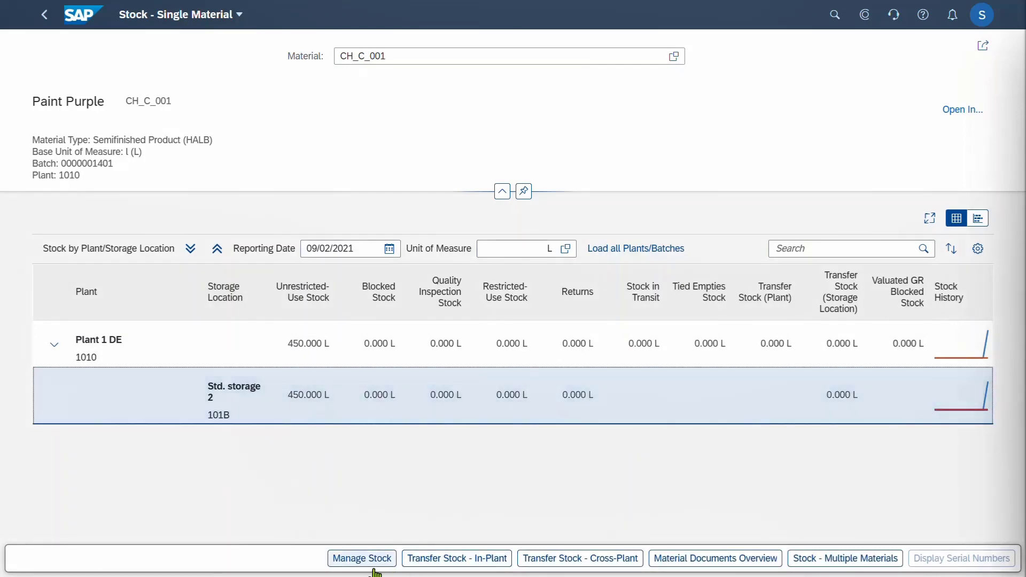
left_click(456, 559)
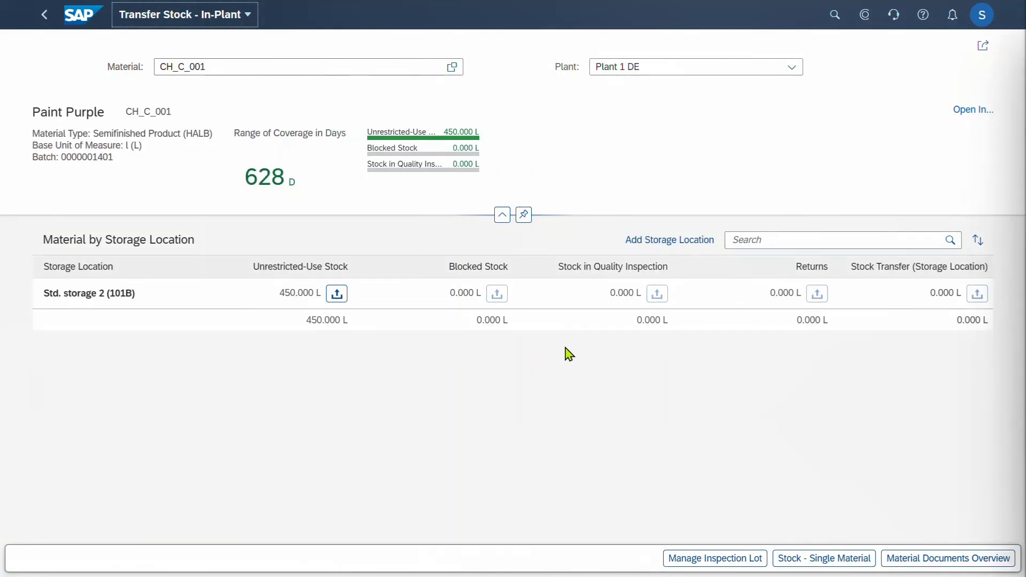
left_click(336, 295)
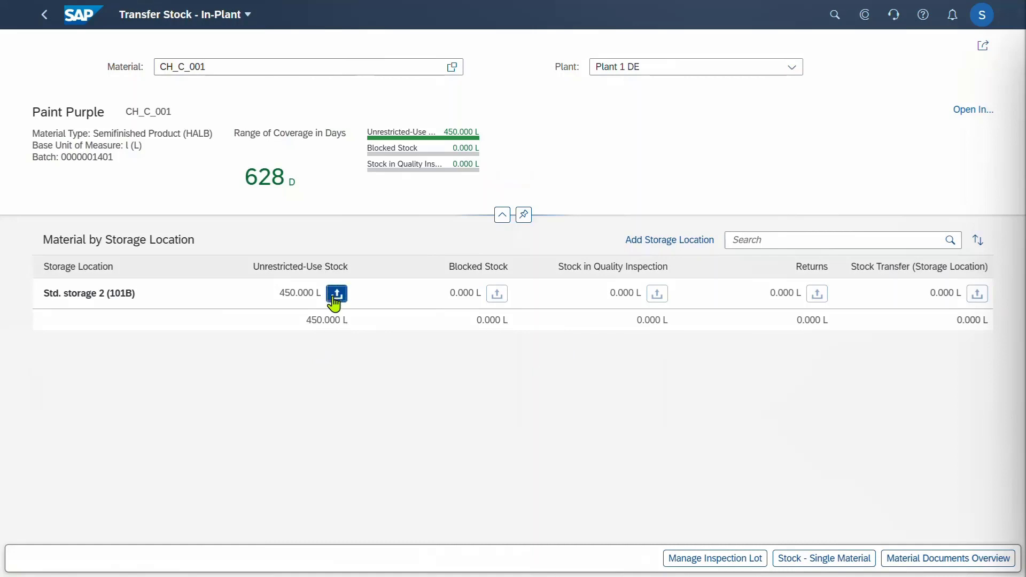
left_click(497, 295)
left_click(553, 323)
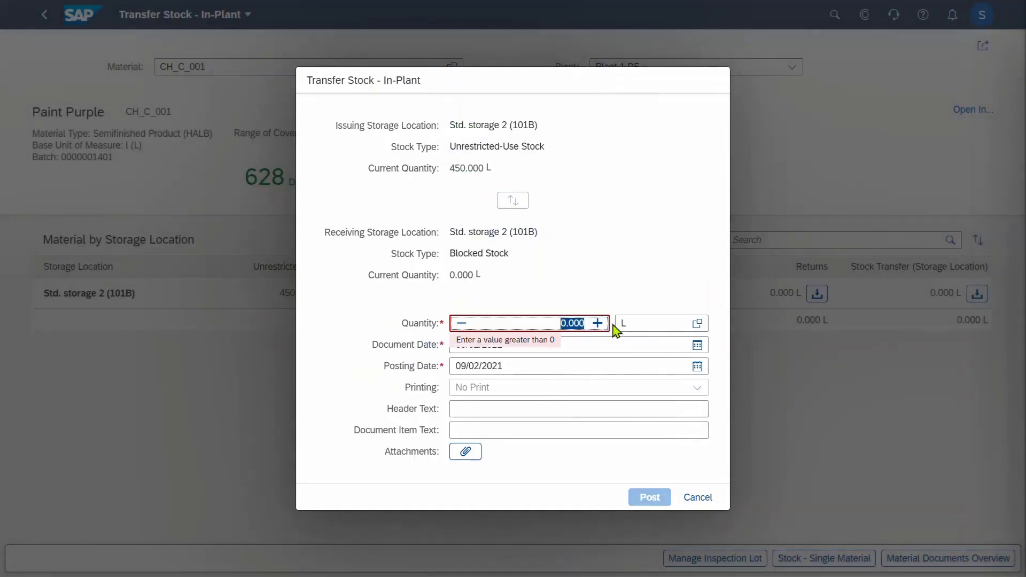
type("5")
key("Tab")
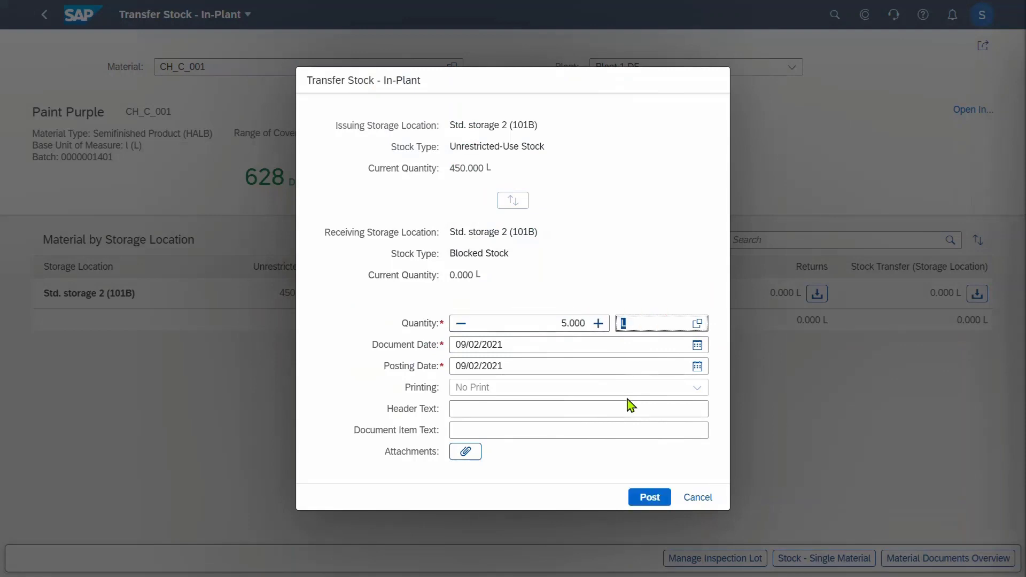
left_click(651, 497)
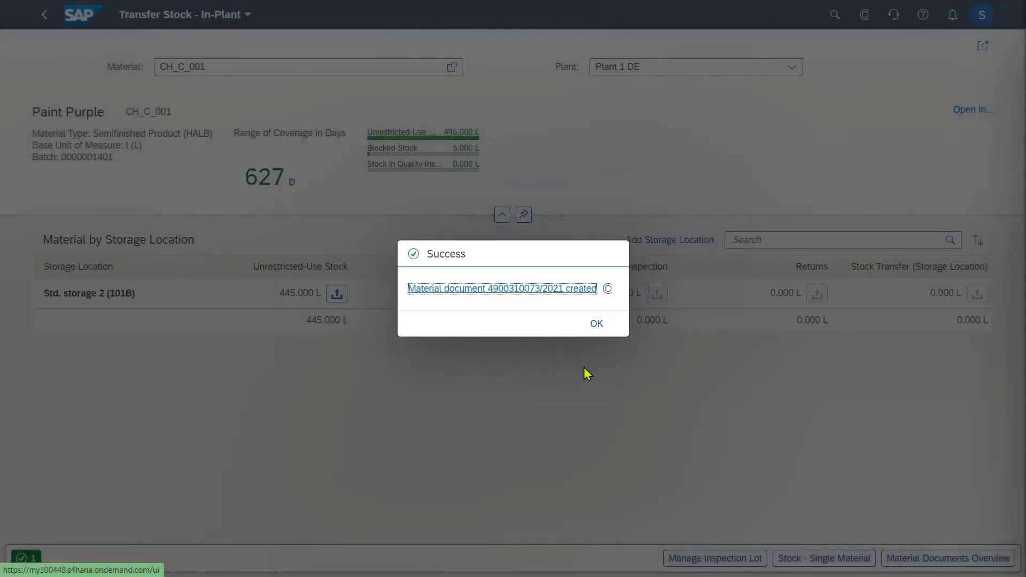
left_click(604, 324)
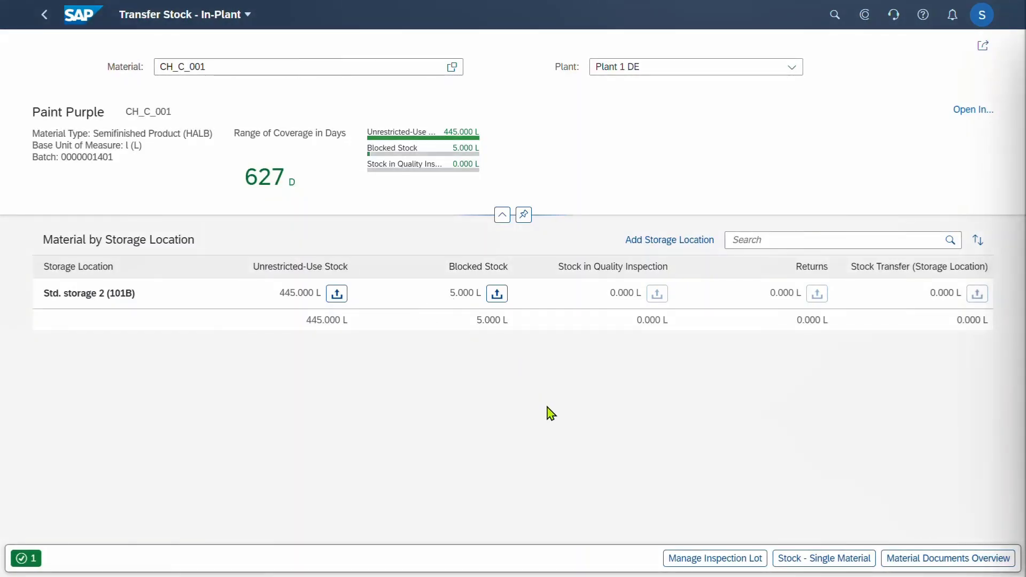
left_click(47, 21)
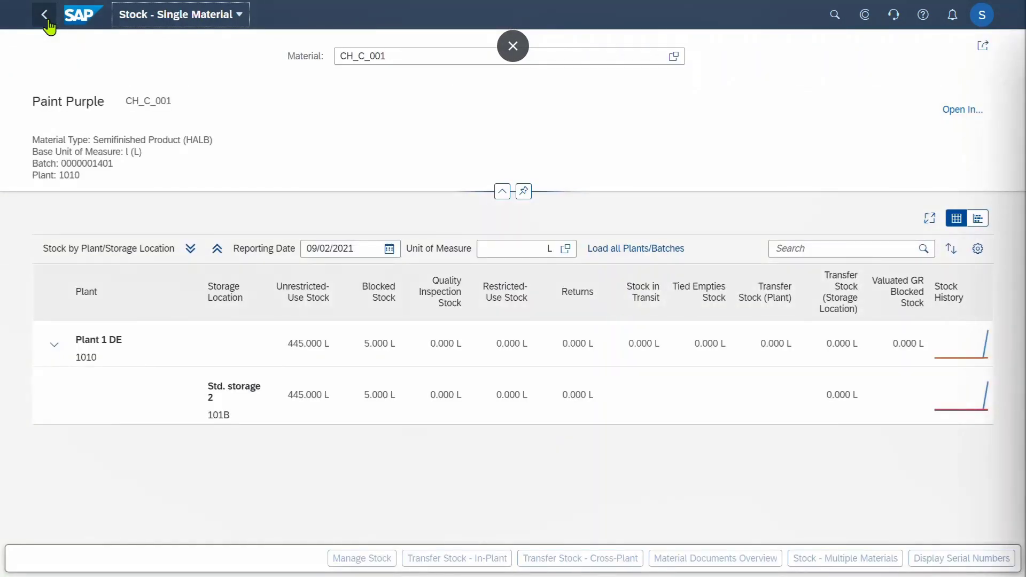
left_click(46, 20)
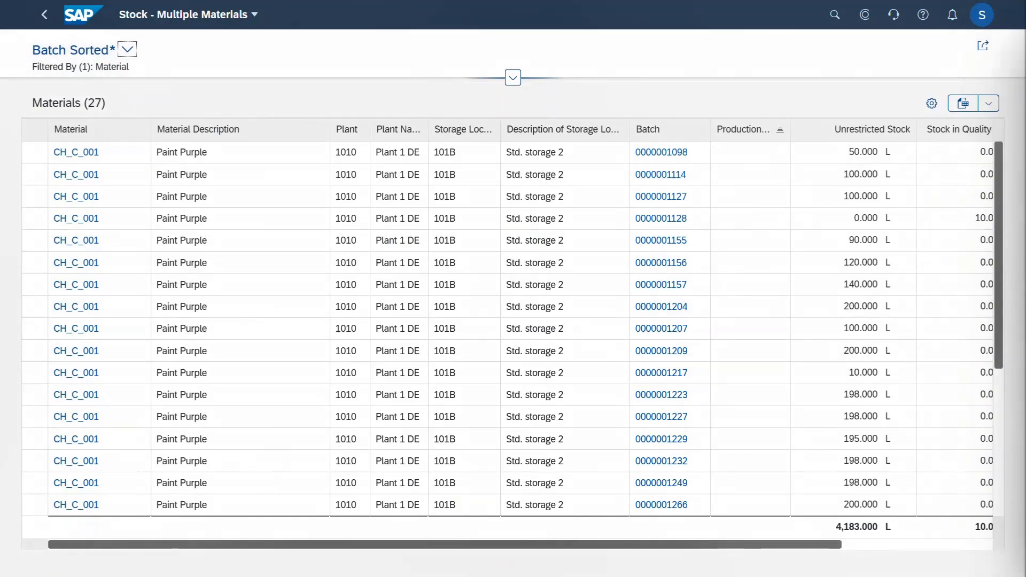
left_click_drag(1001, 365, 1006, 530)
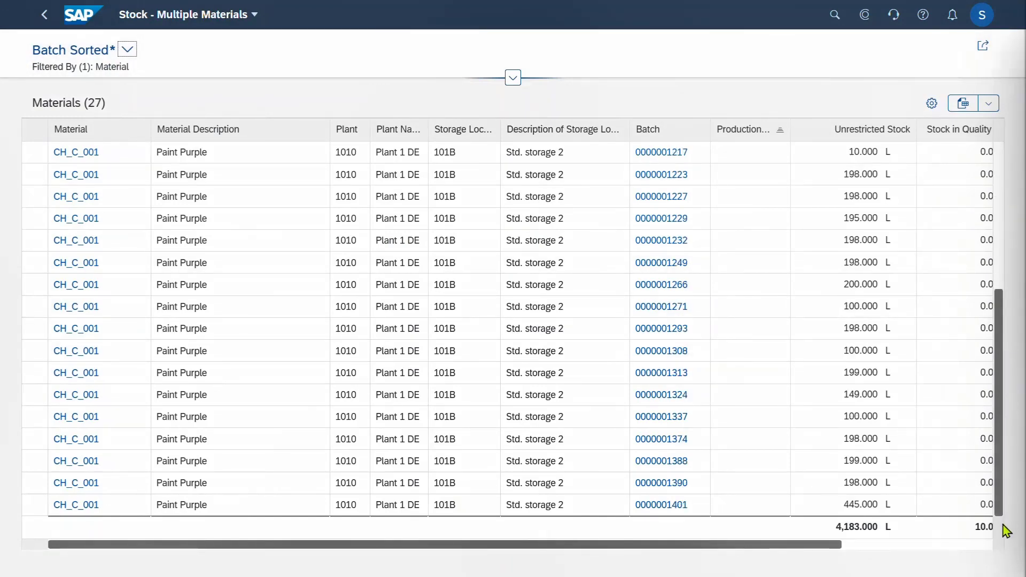
left_click(654, 512)
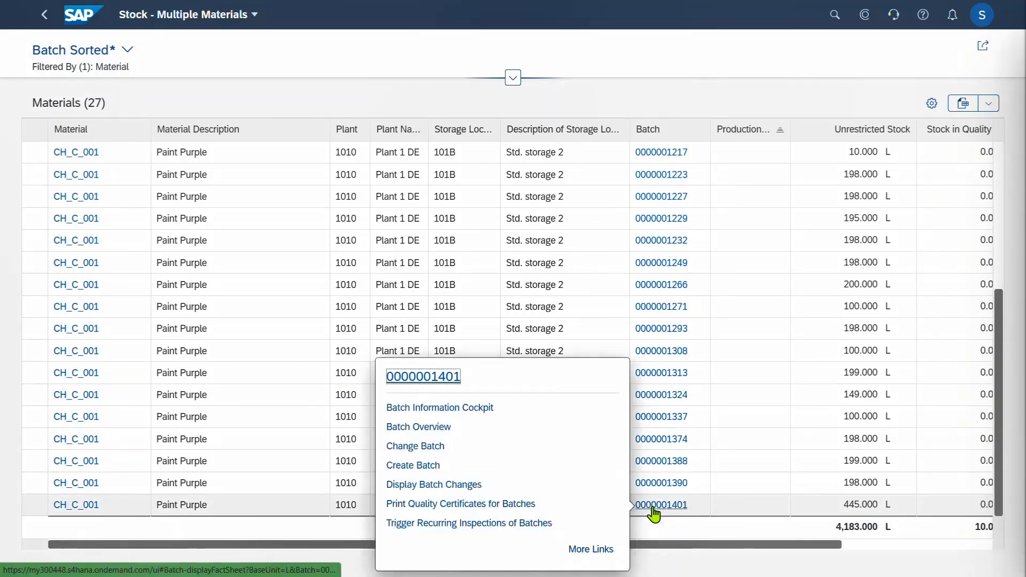
left_click(424, 379)
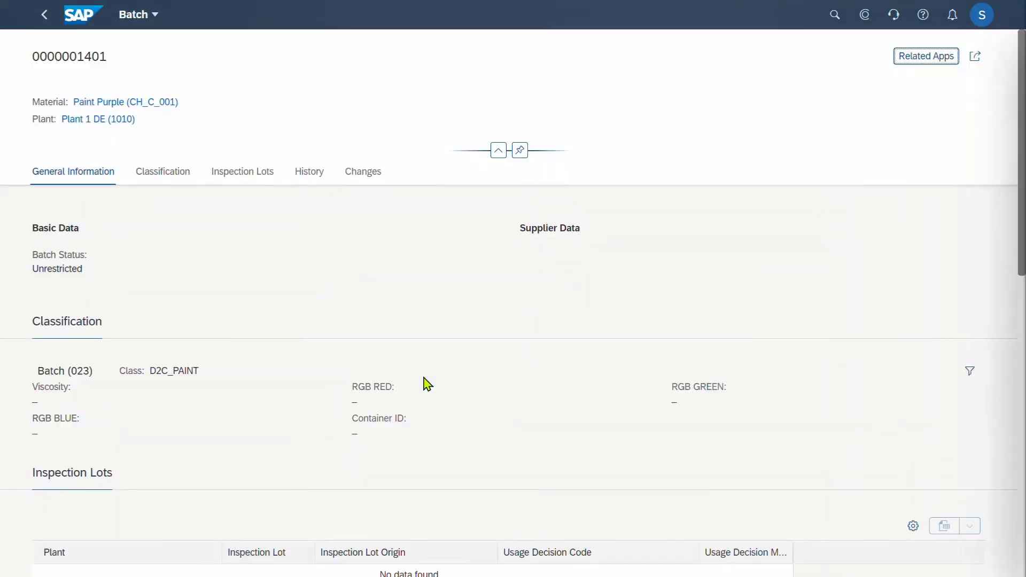
View the batch's history and launch the Batch Information Cockpit from its related apps
left_click(312, 176)
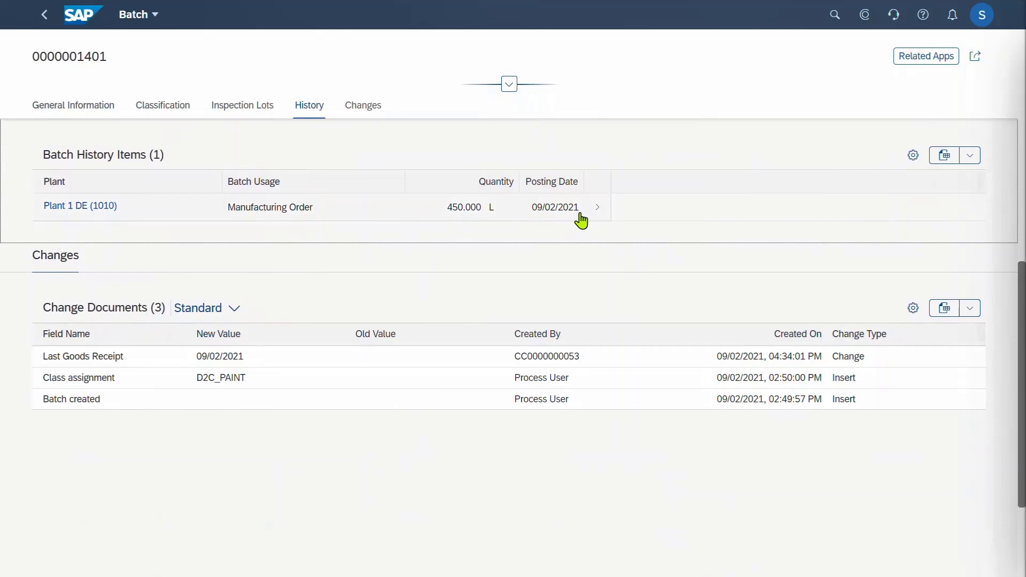
left_click(920, 67)
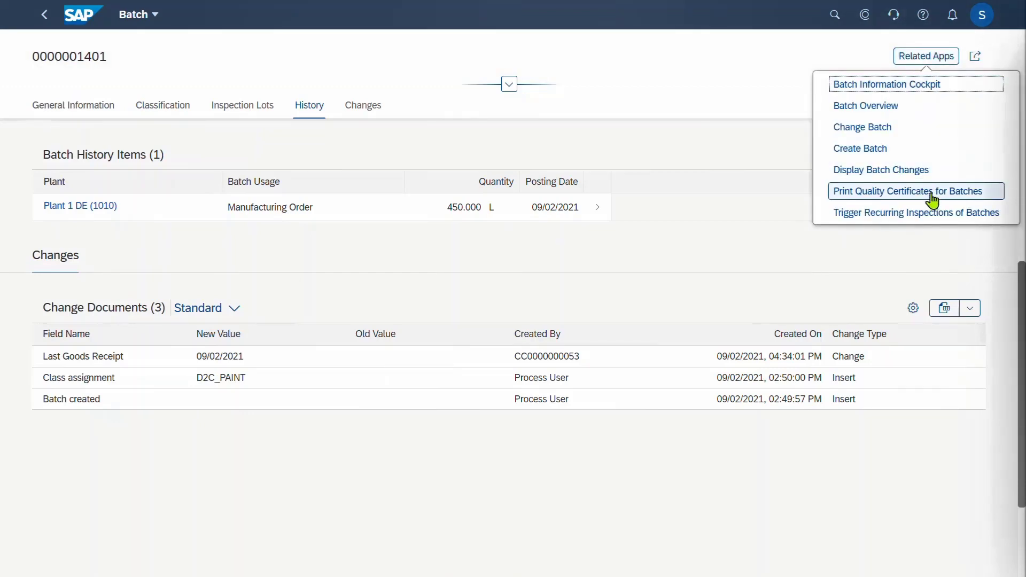
left_click(913, 86)
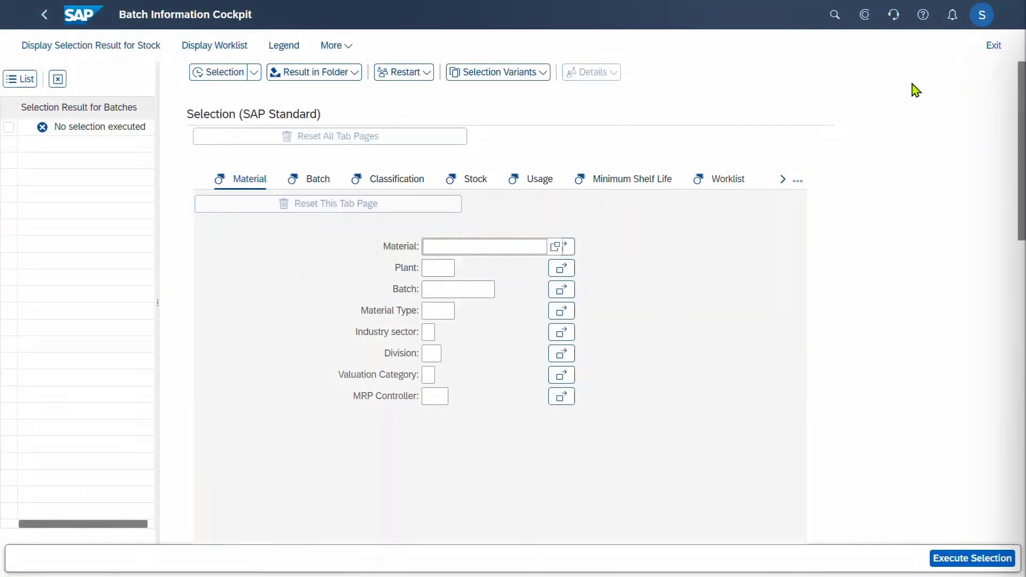
left_click(443, 291)
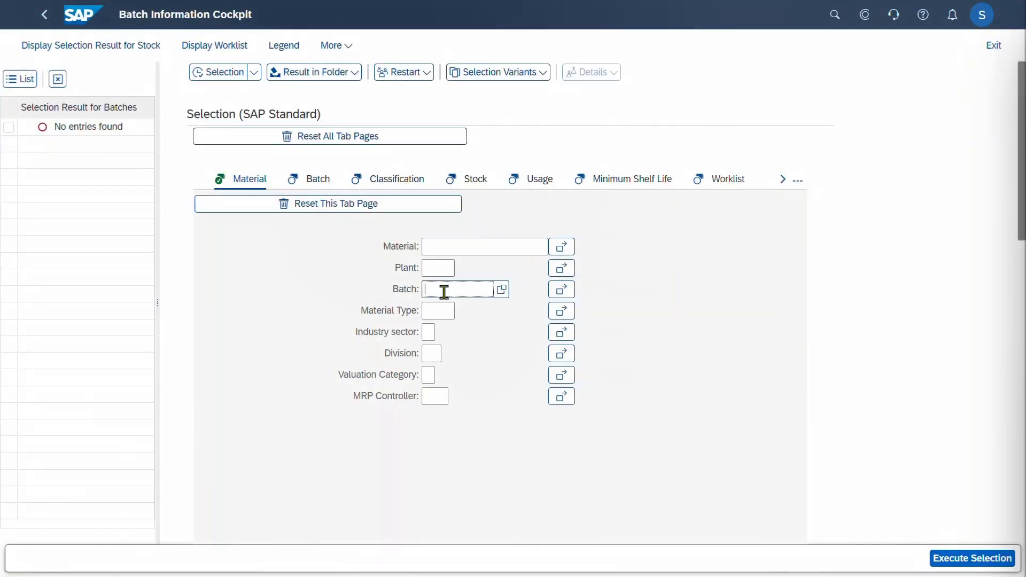
key("ctrl+v")
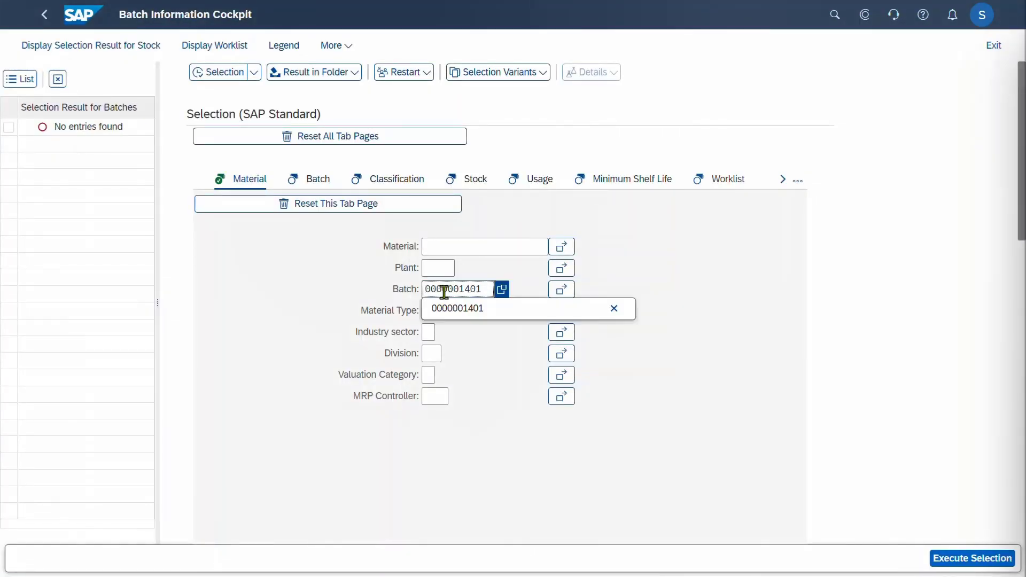
left_click(956, 559)
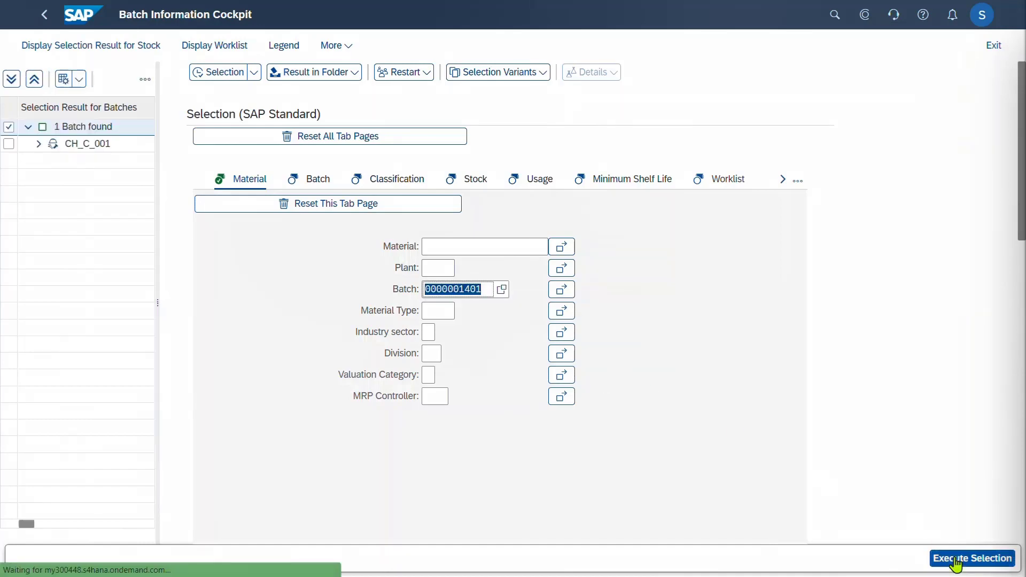
left_click(38, 144)
left_click(87, 162)
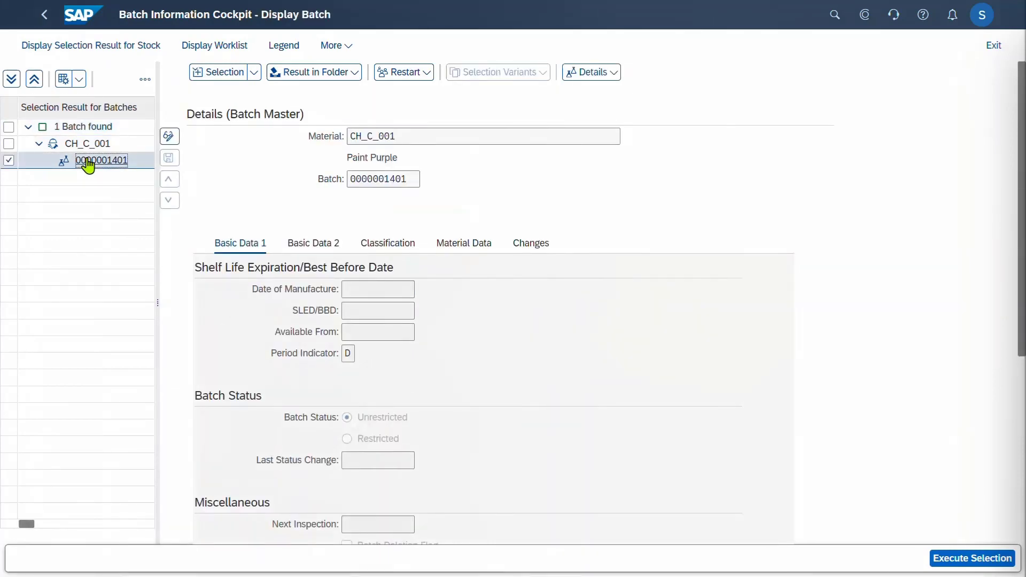
Show the batch's where-used list with order 1038324's component batches, then go back to Selection
left_click(607, 80)
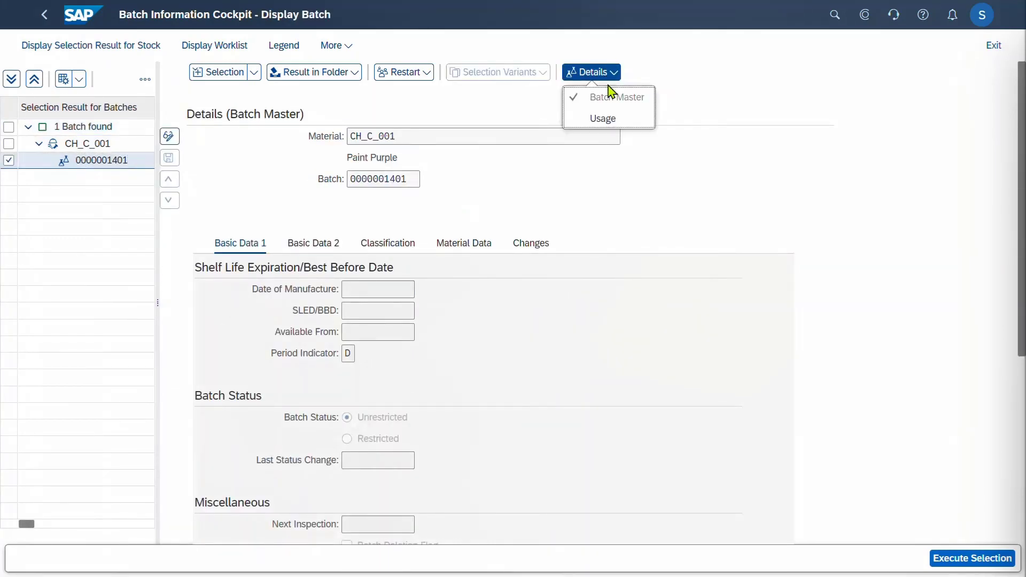
left_click(601, 120)
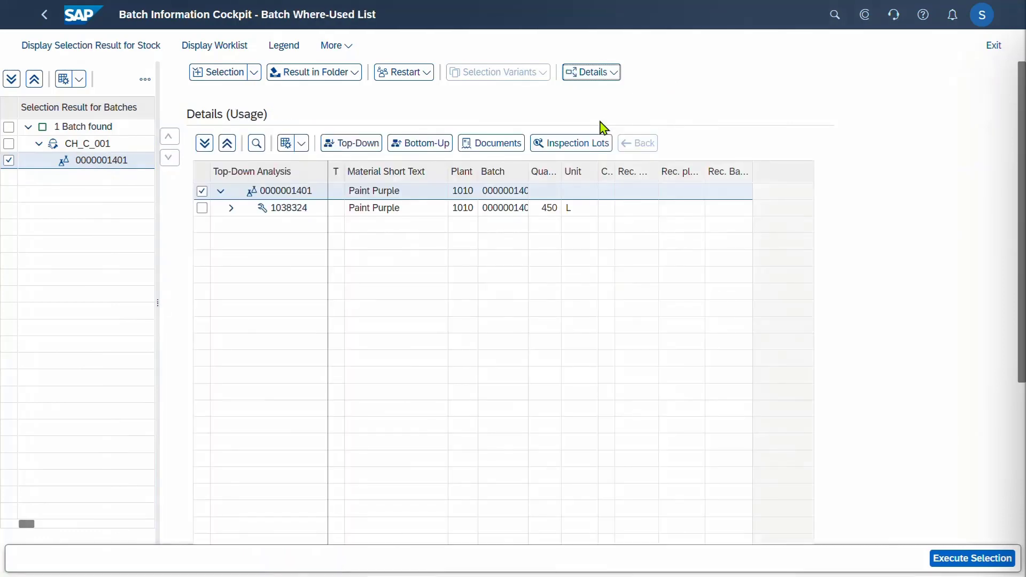
left_click(231, 210)
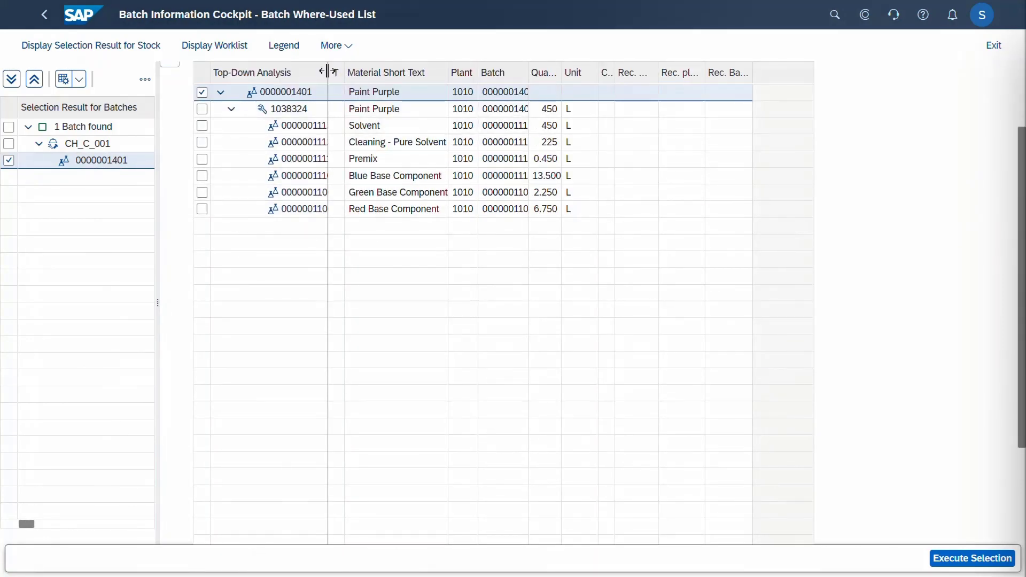
left_click_drag(327, 71, 346, 70)
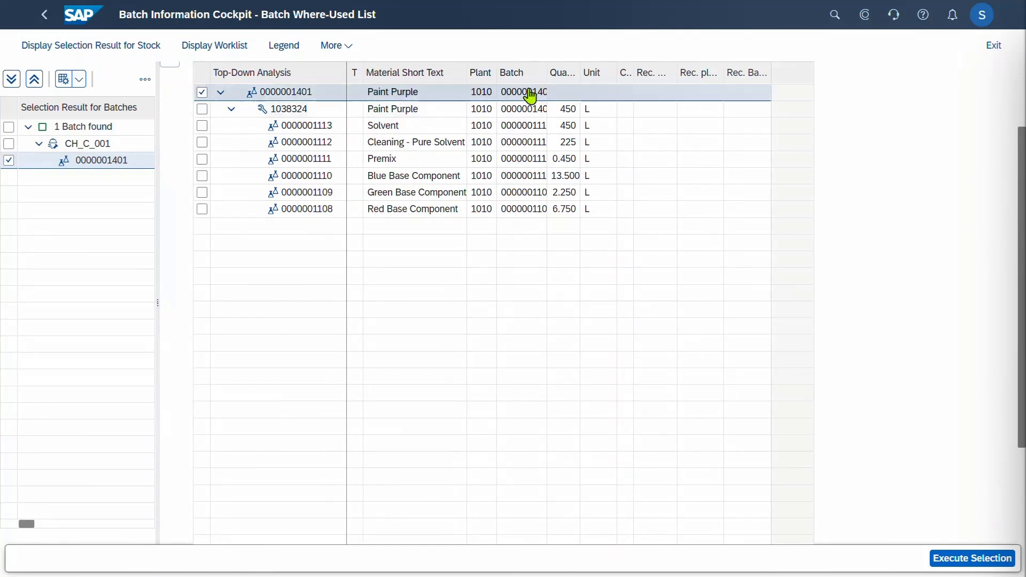
left_click_drag(545, 70, 570, 72)
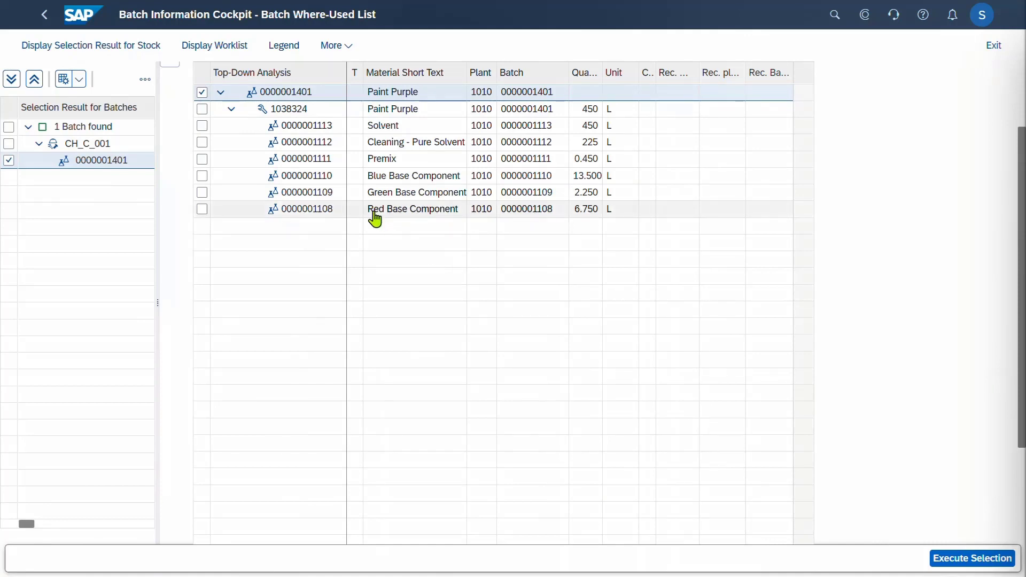
scroll(375, 219, "up", 2)
left_click(230, 78)
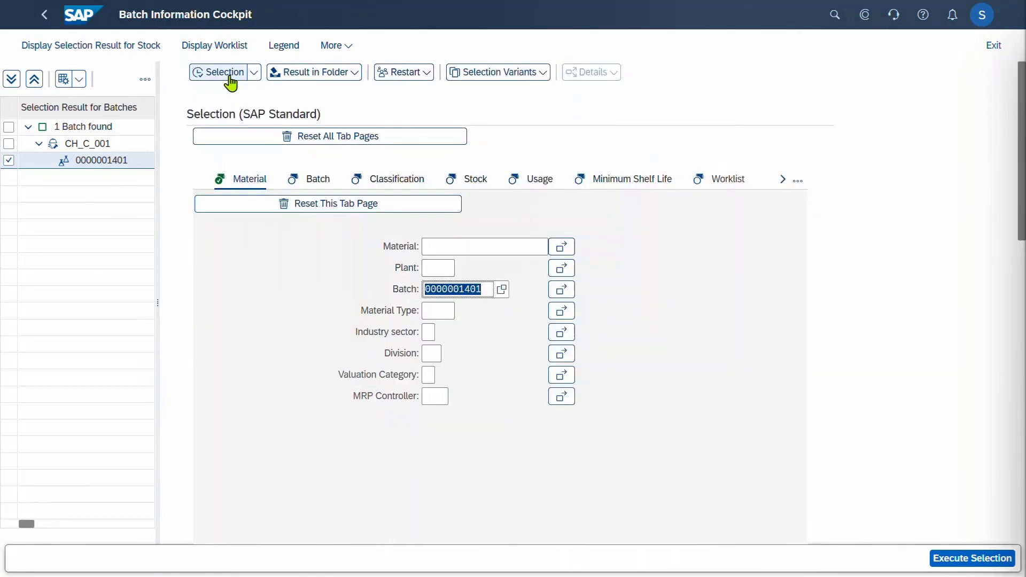
left_click(490, 289)
left_click_drag(490, 290, 389, 298)
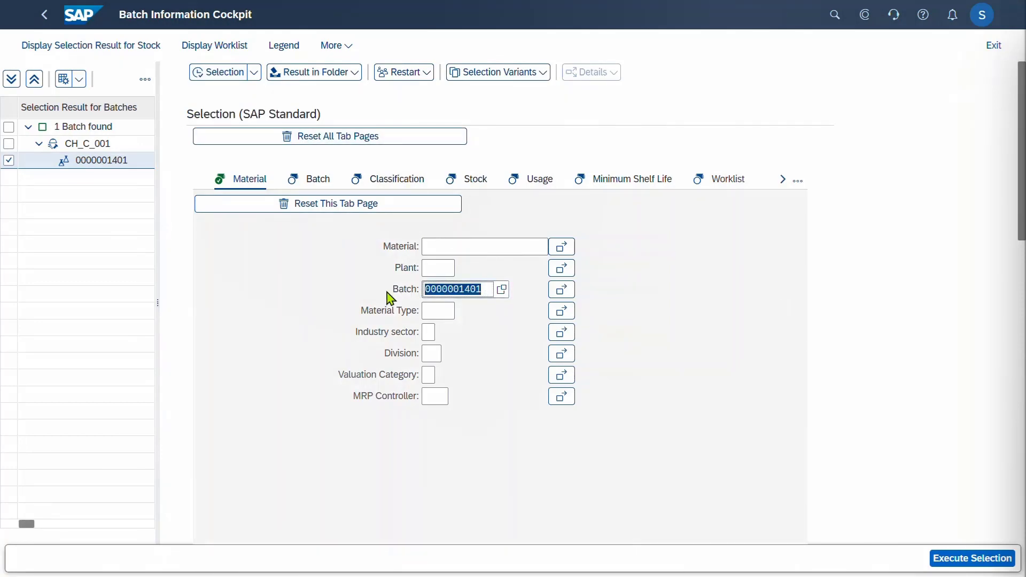
key("ctrl+v")
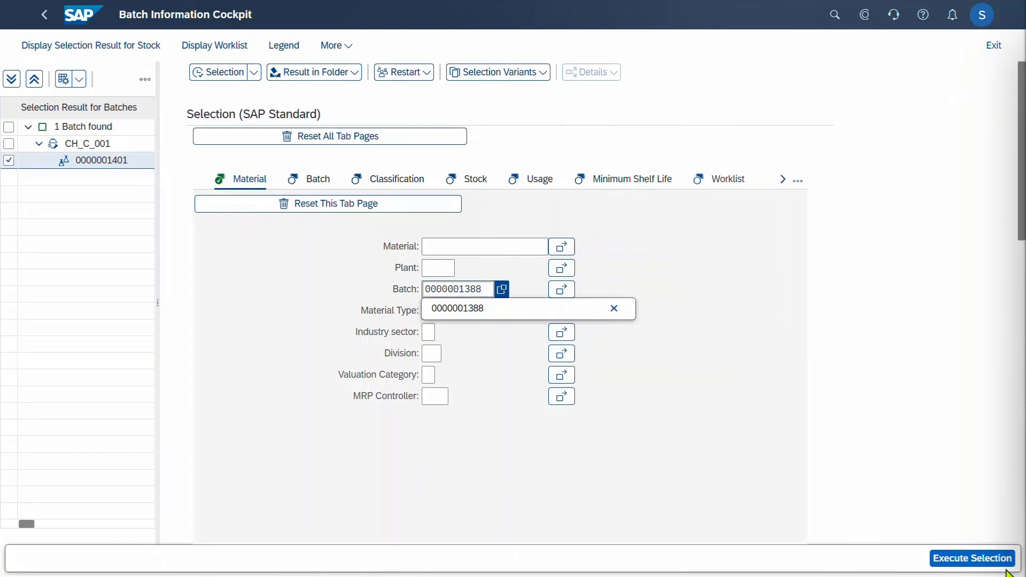
left_click(981, 564)
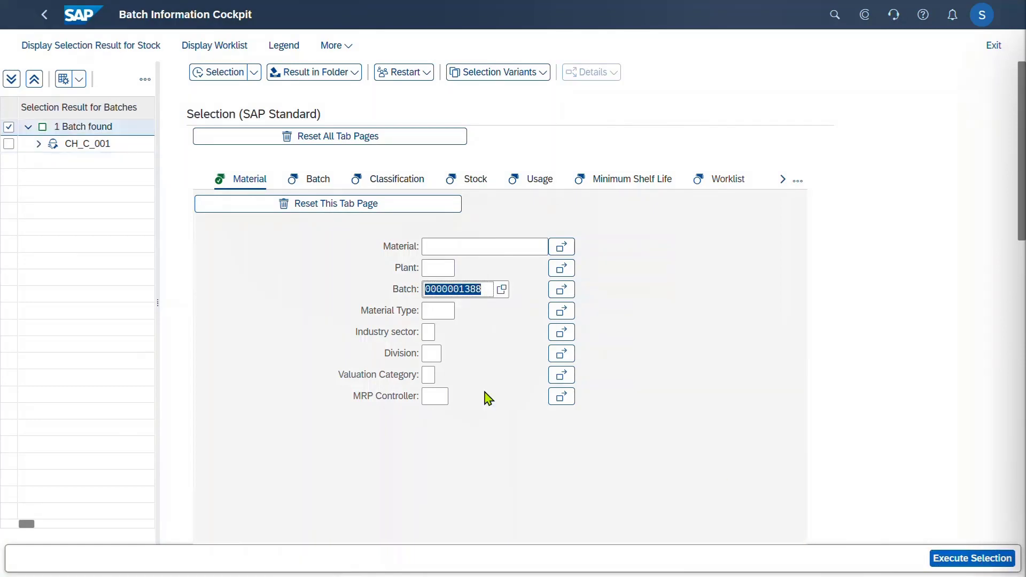
left_click(38, 145)
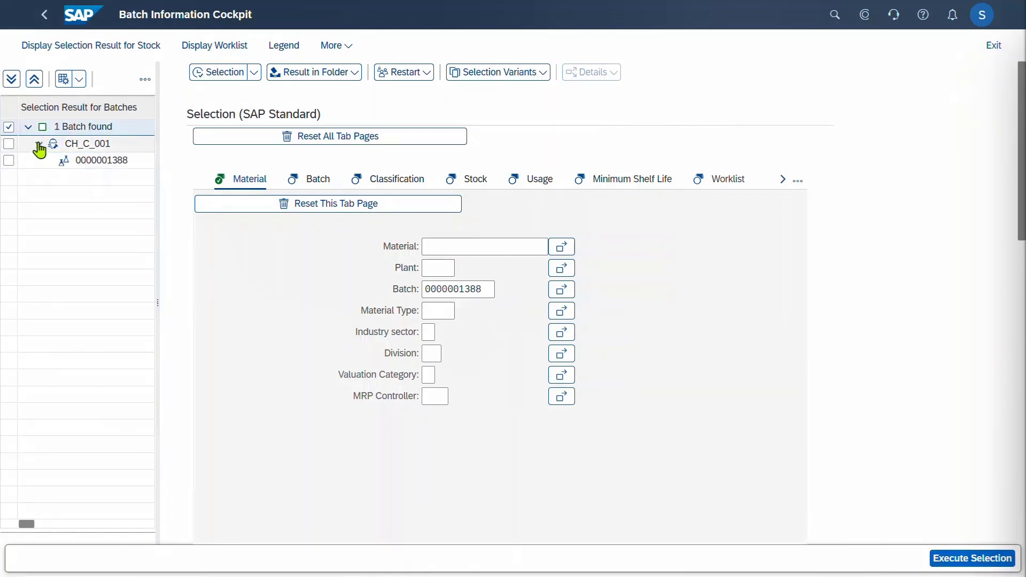
left_click(102, 162)
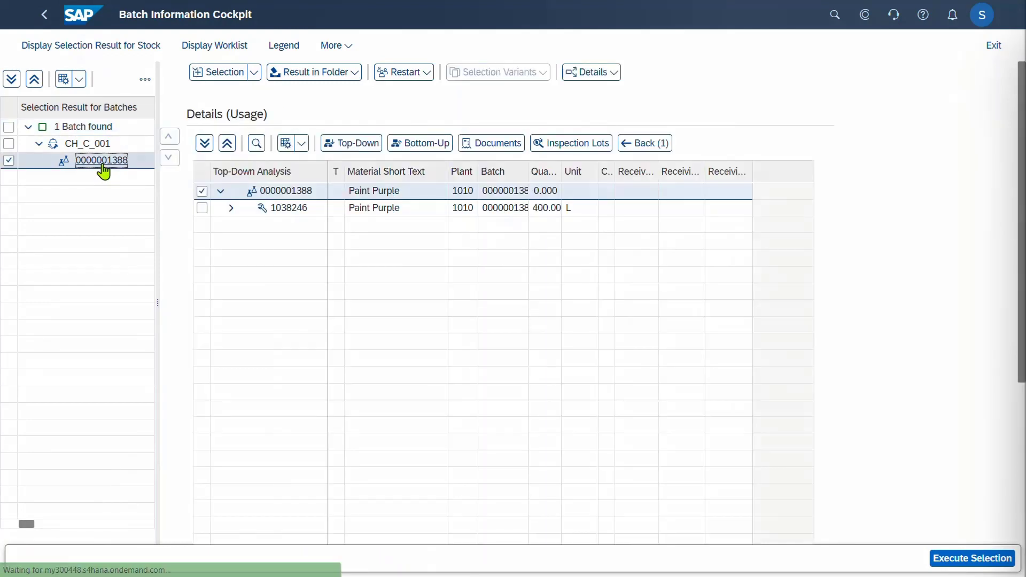
left_click(232, 208)
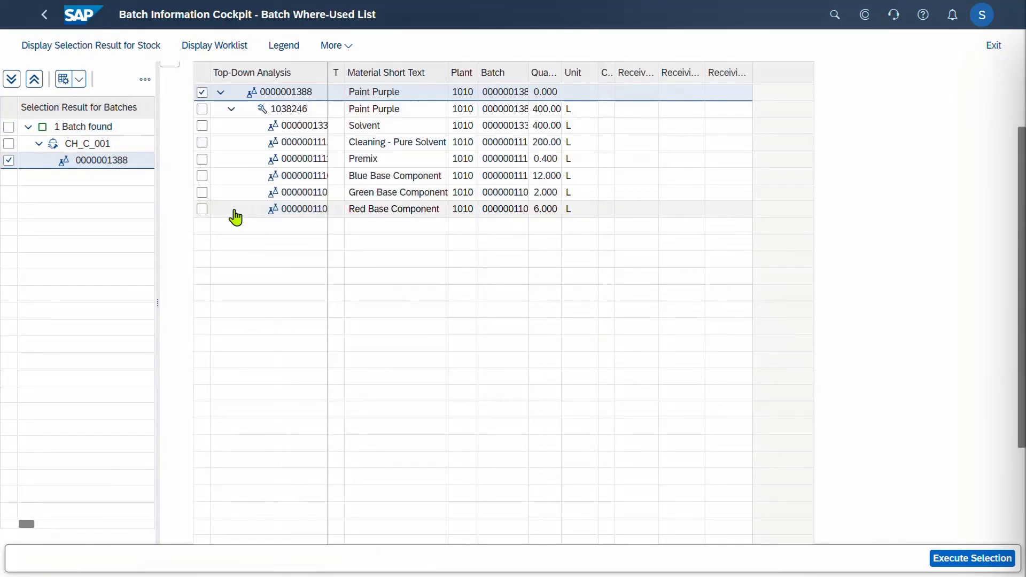
scroll(362, 285, "up", 2)
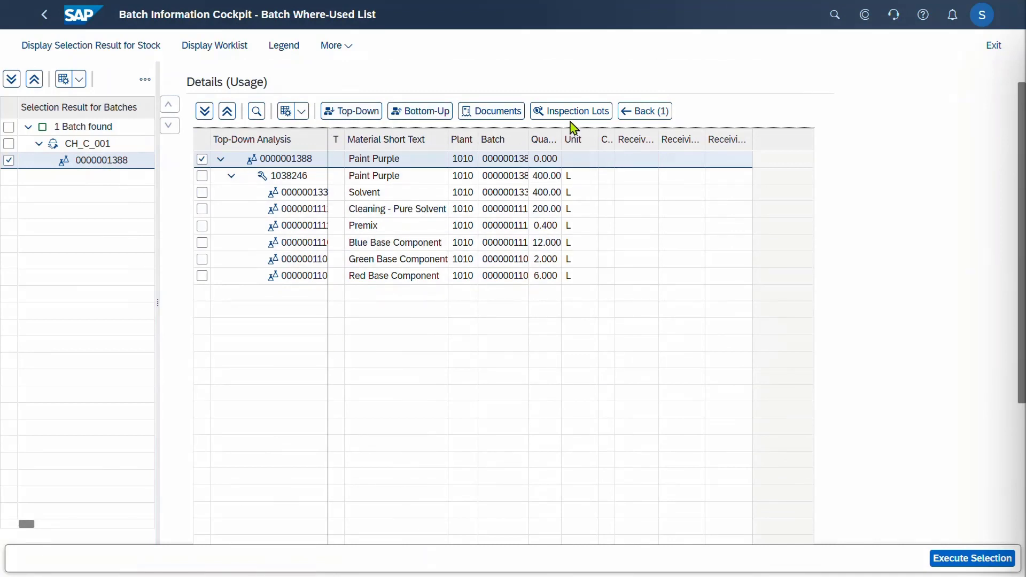
left_click(420, 115)
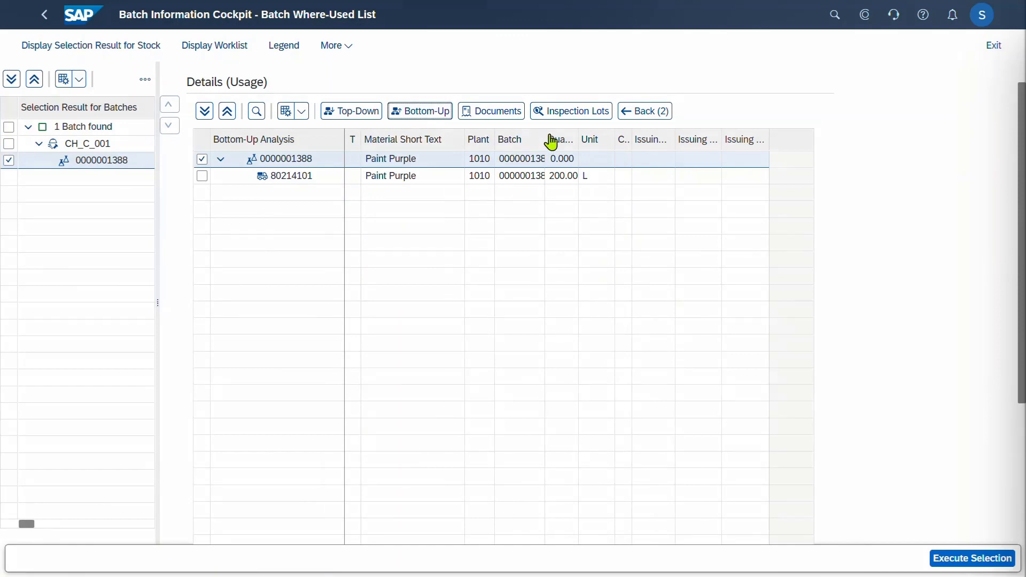
left_click_drag(544, 139, 571, 140)
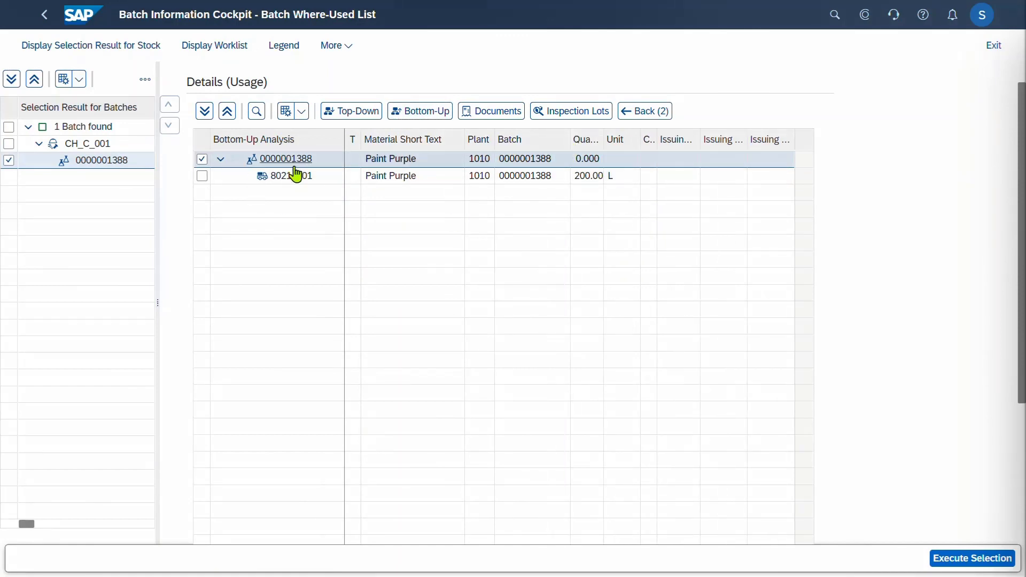
double_click(293, 175)
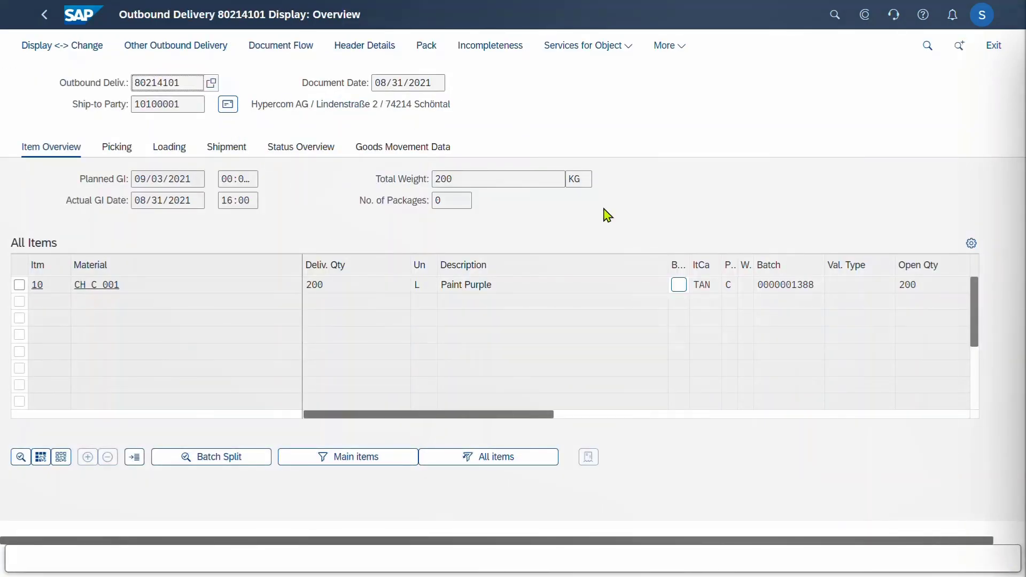
left_click(82, 22)
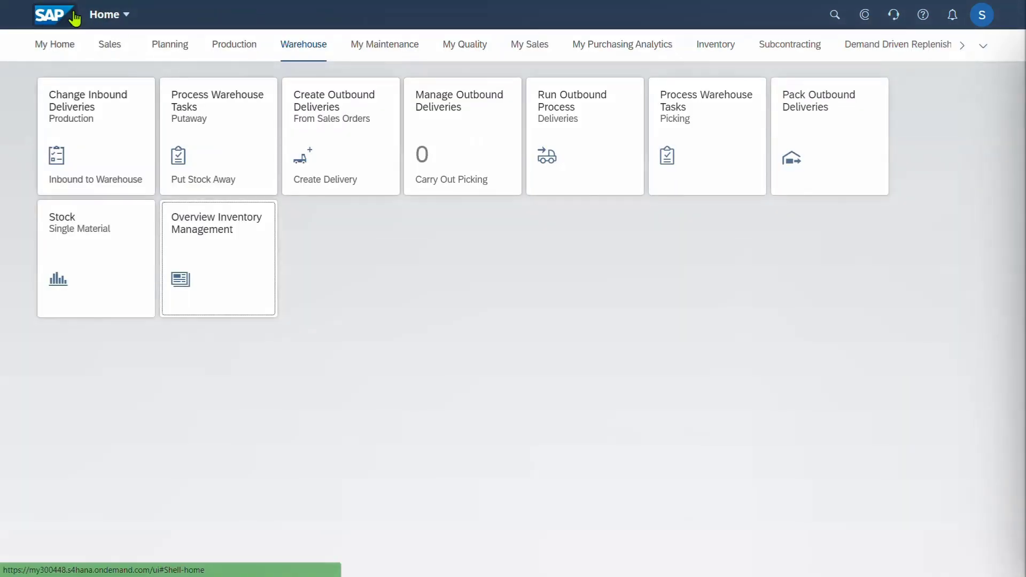
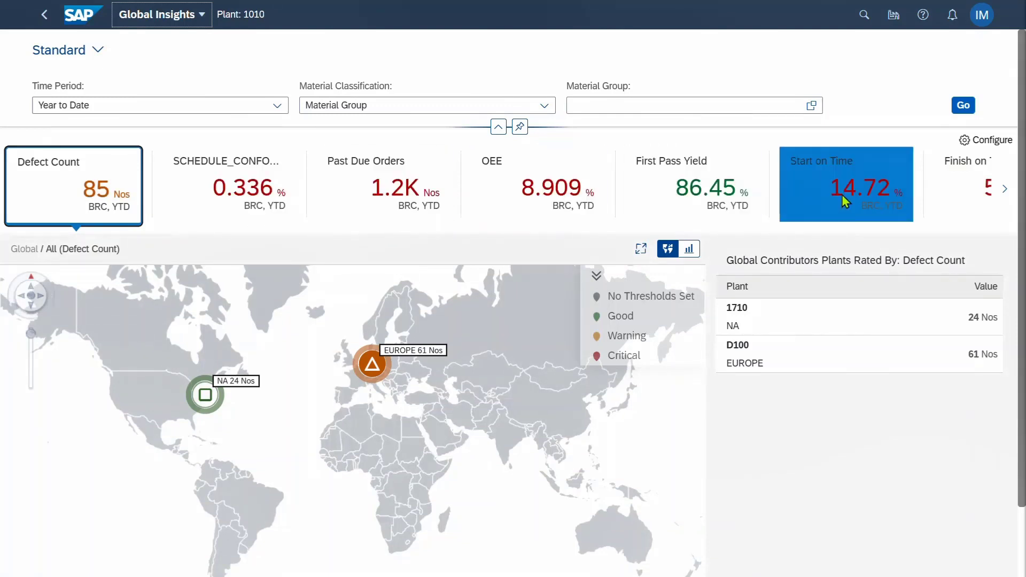
Page through the KPI tile strip and rate the global map by OEE
left_click(1005, 190)
left_click(1005, 190)
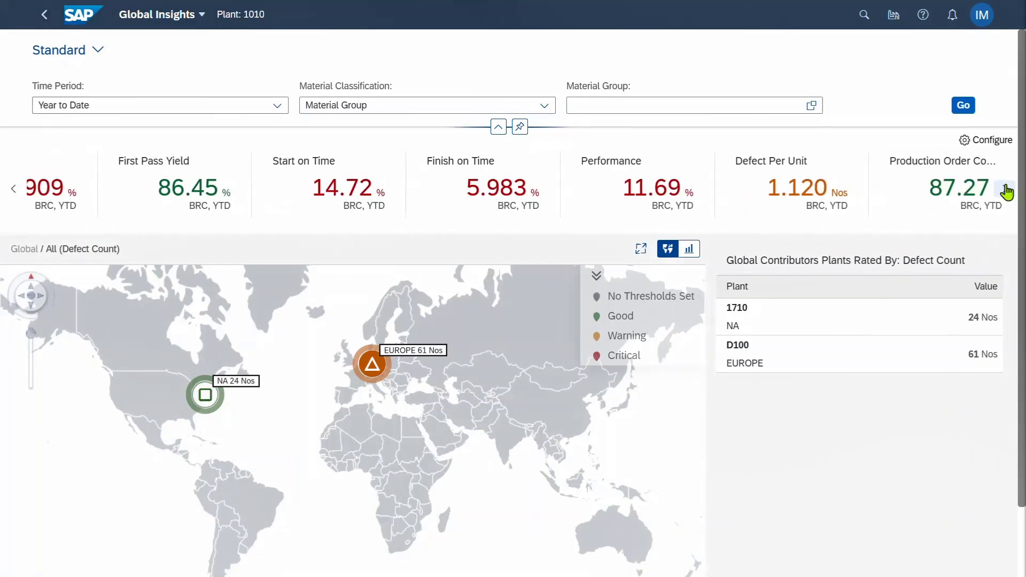
left_click(13, 188)
left_click(408, 206)
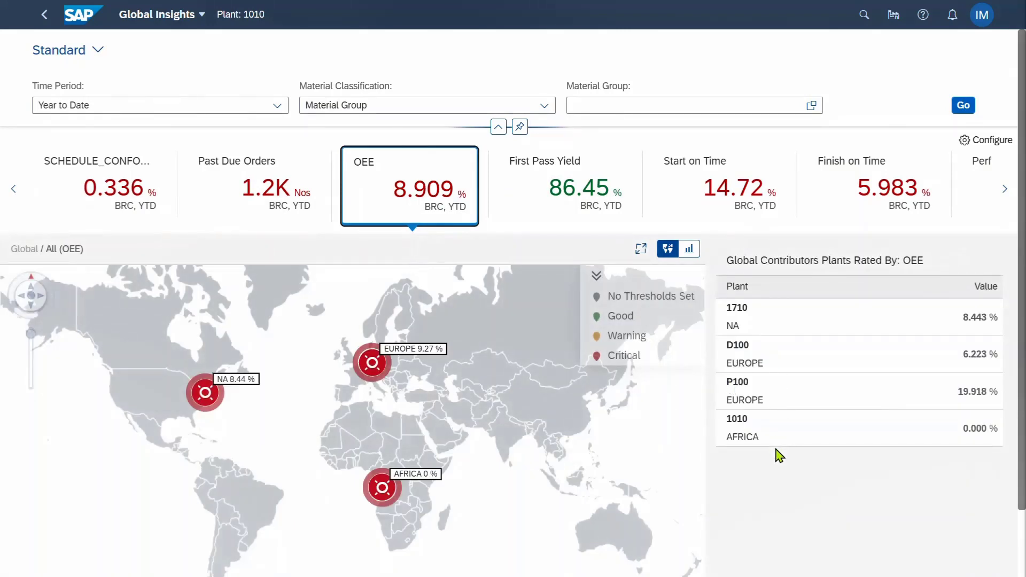
Drill from Europe's OEE into its plants and open Manufacturing Plant Insights for D100
left_click(377, 368)
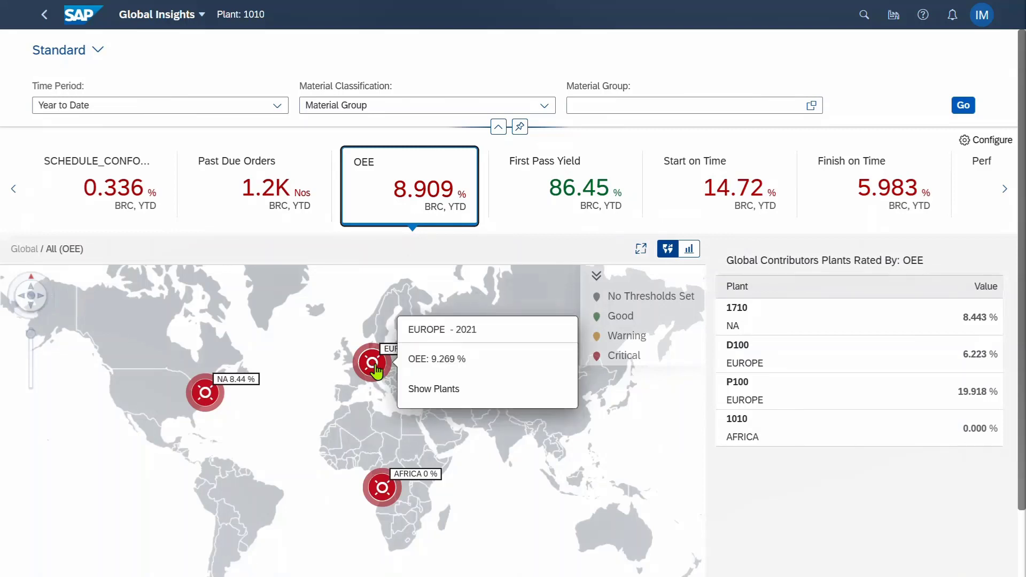
left_click(432, 389)
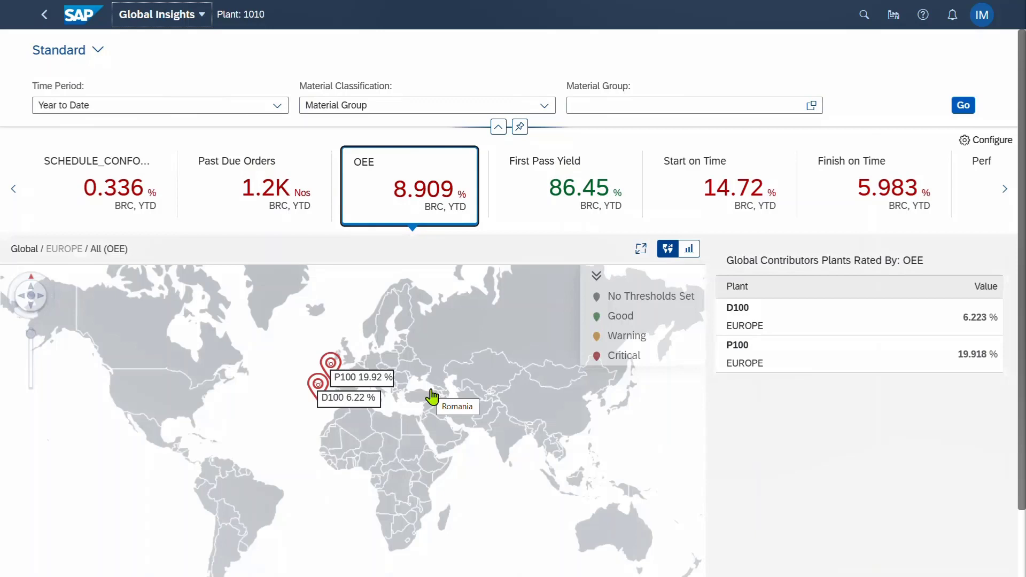
left_click(340, 408)
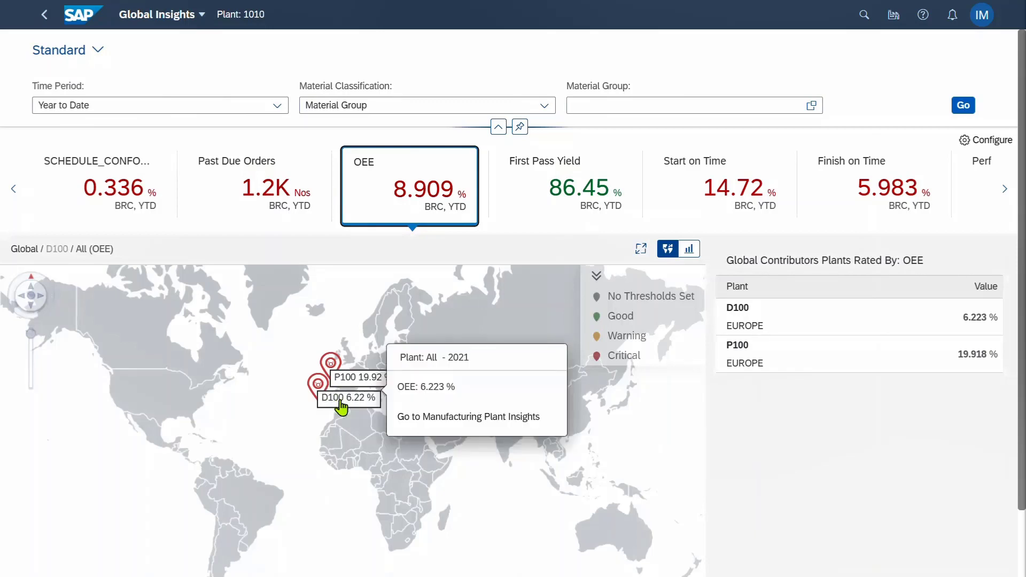
left_click(430, 418)
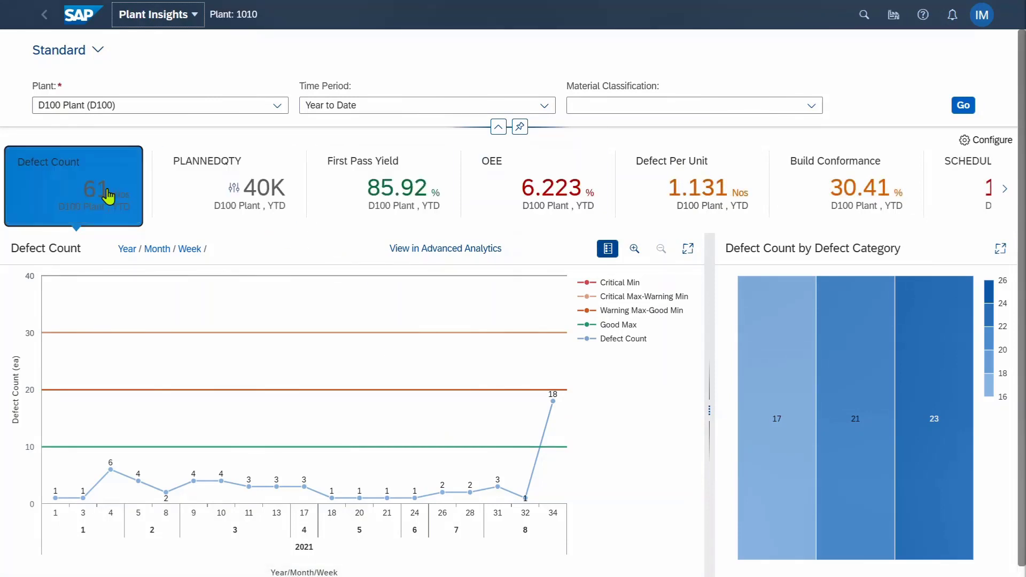
Show D100's OEE trend and inspect the materials behind the 96.77 and 71.97 heatmap cells
left_click(520, 204)
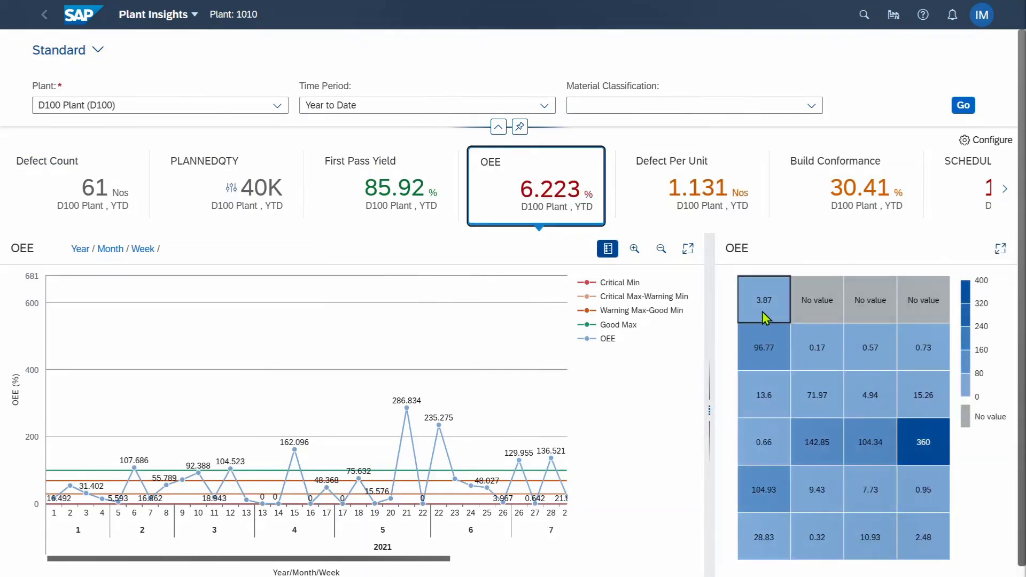
left_click(766, 355)
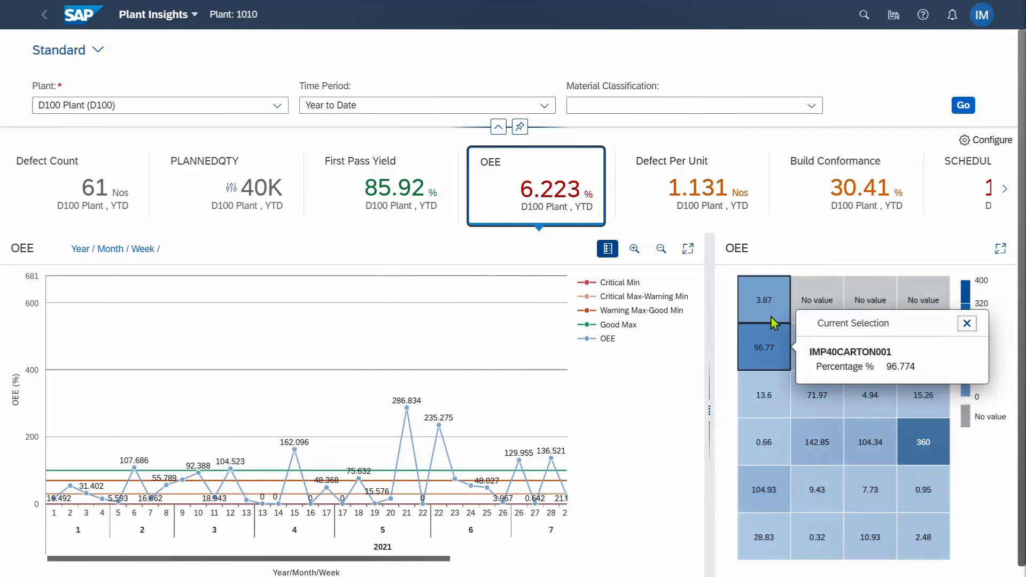
left_click(816, 401)
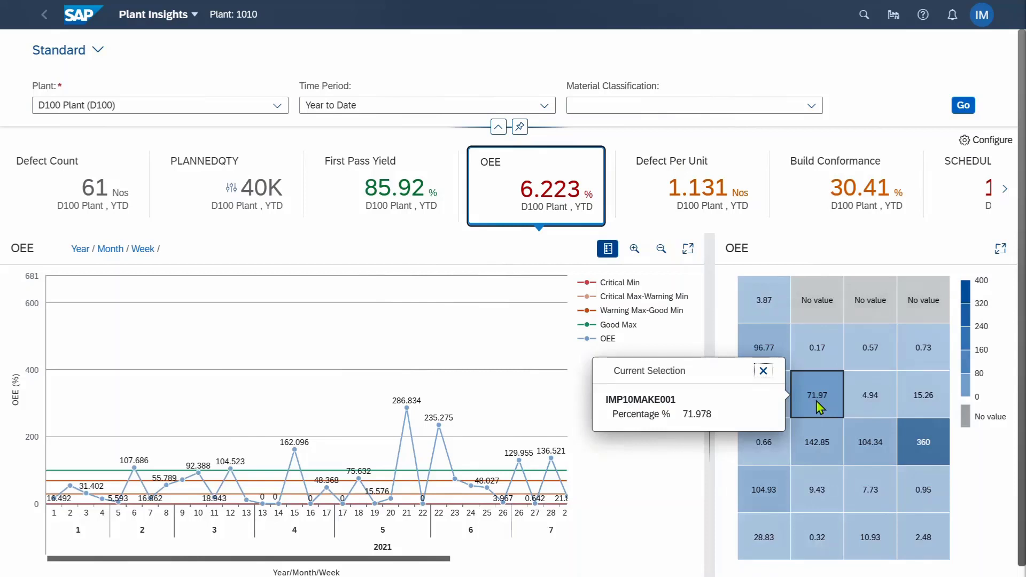
left_click(816, 401)
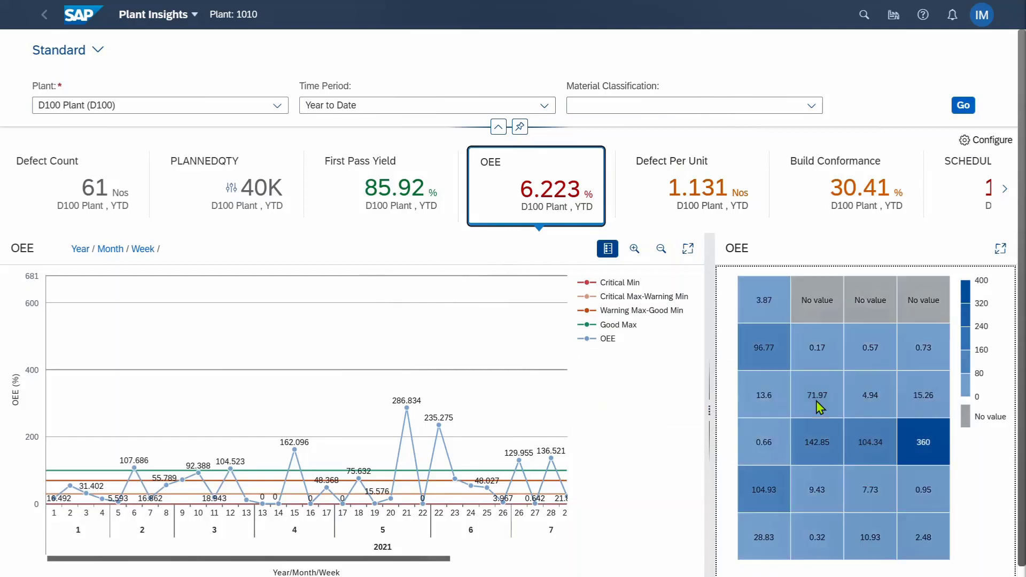
Chart D100's schedule conformance, then return to the launchpad home page
left_click(1005, 189)
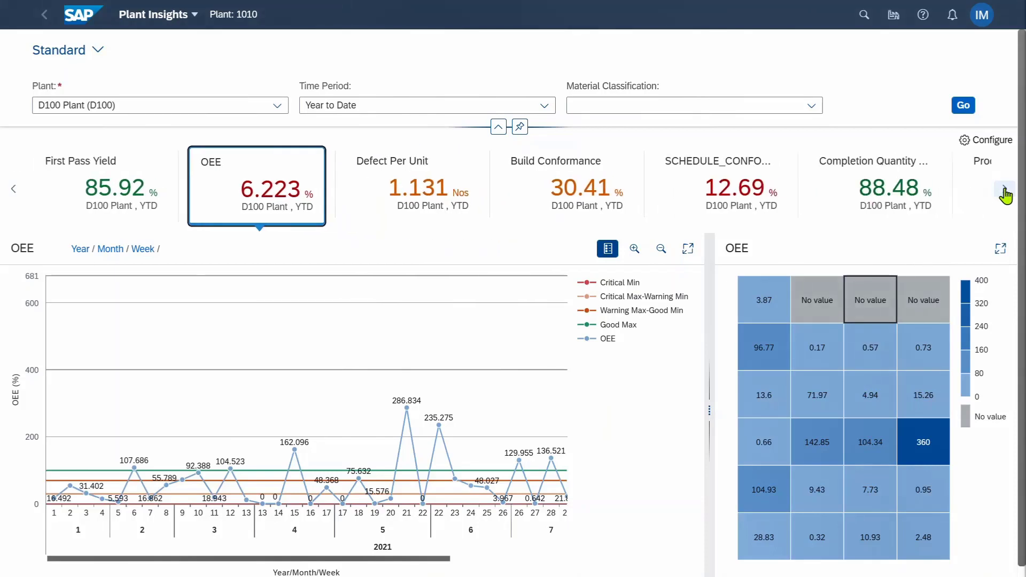
left_click(383, 192)
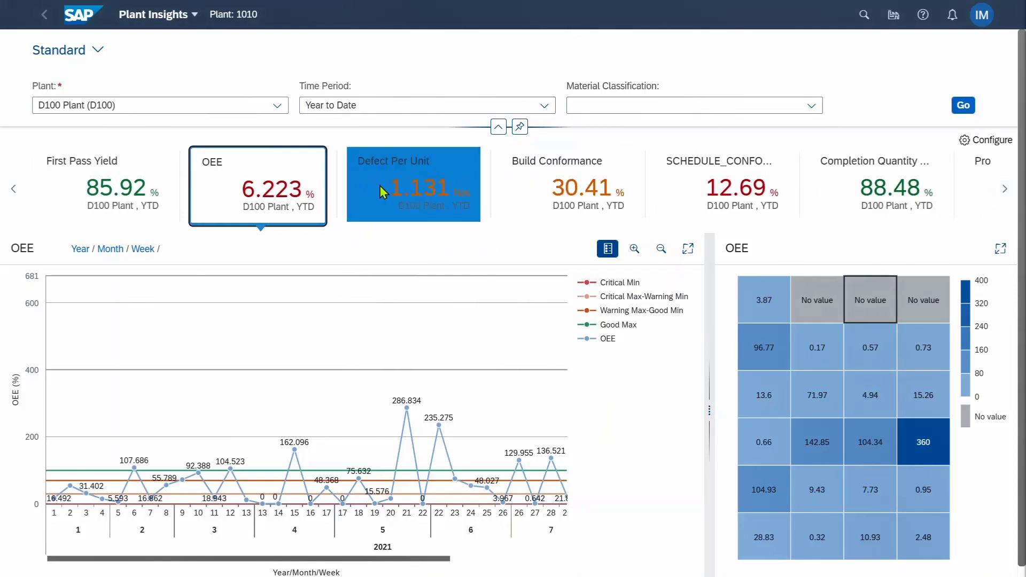
left_click(713, 197)
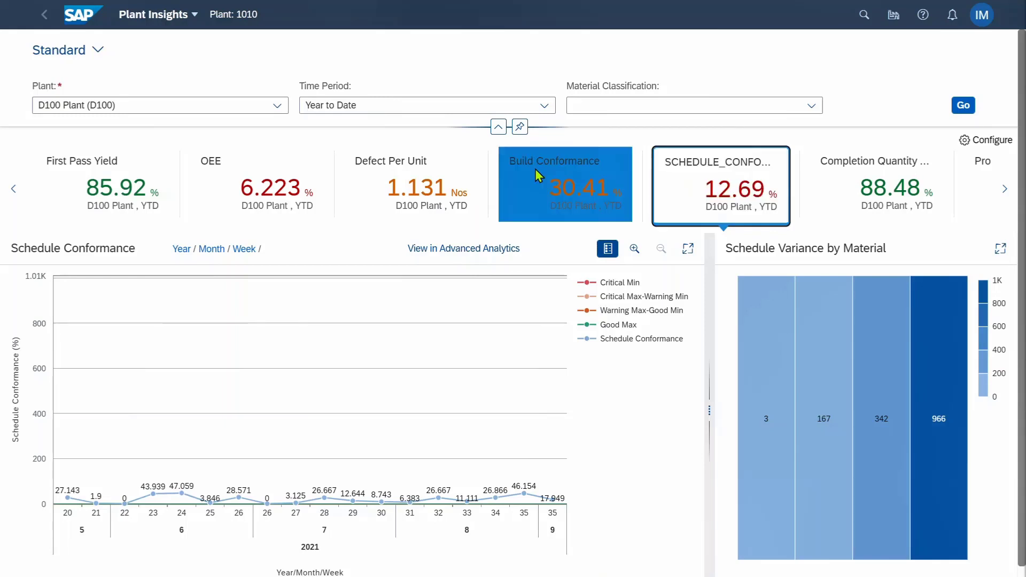
left_click(75, 22)
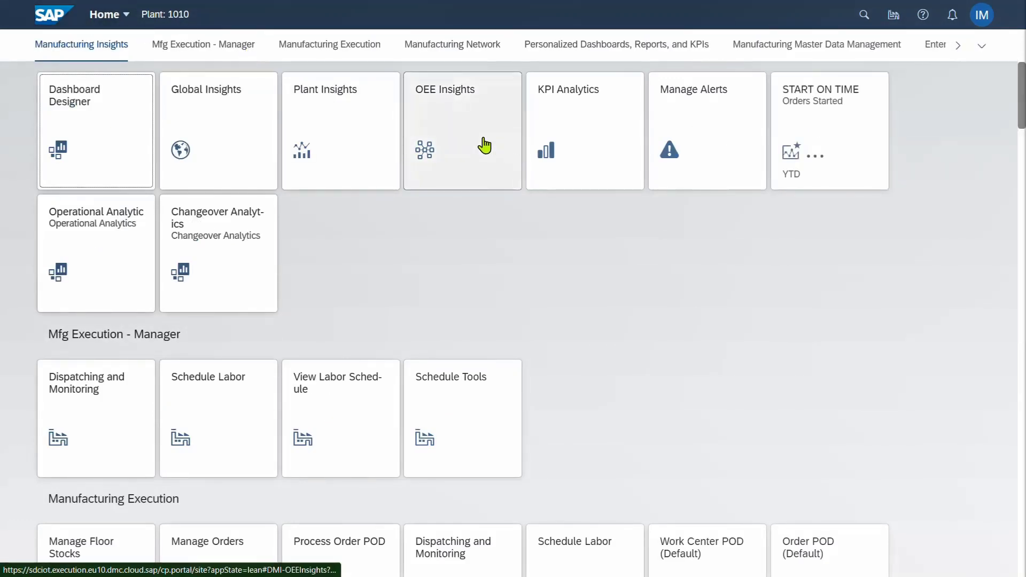
Launch OEE Insights and review the Availability, Performance and Quality breakdowns in turn
left_click(484, 145)
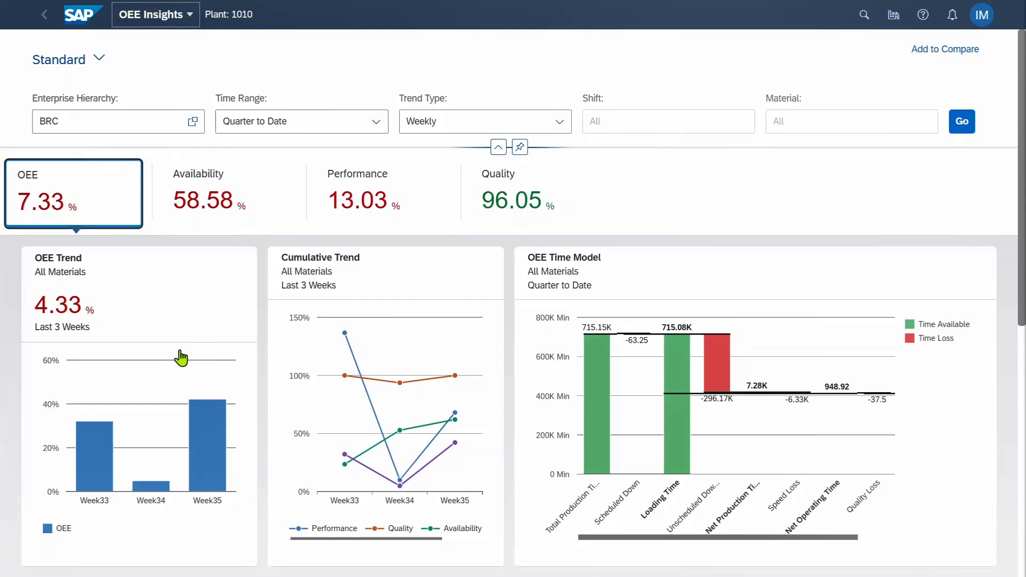
left_click(207, 203)
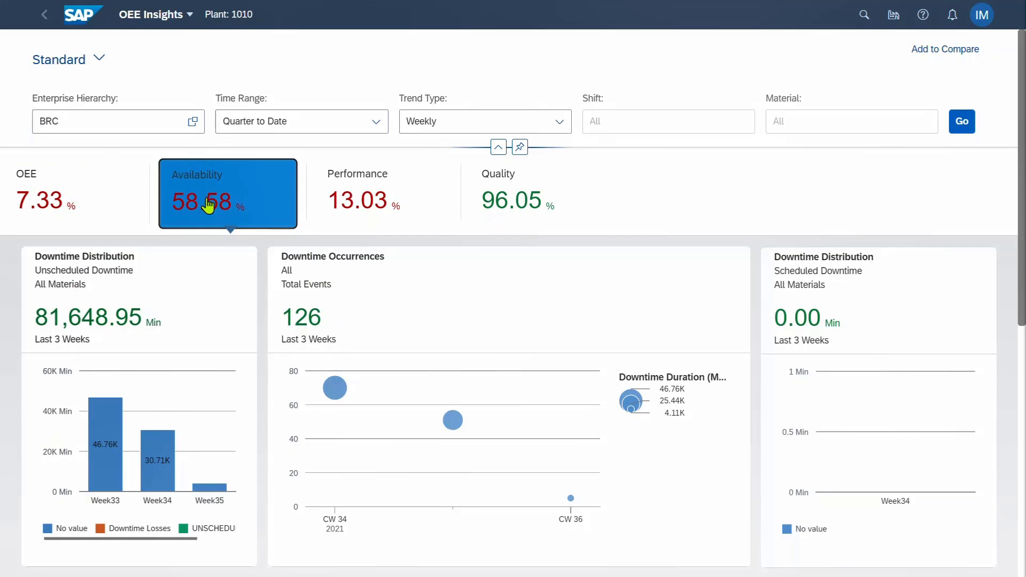
scroll(325, 350, "down", 8)
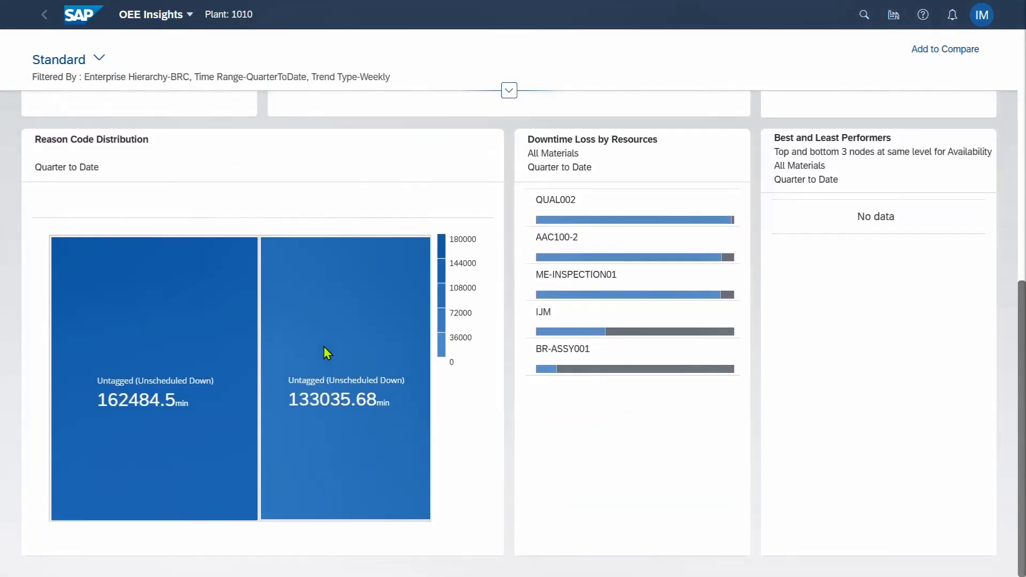
scroll(325, 350, "up", 8)
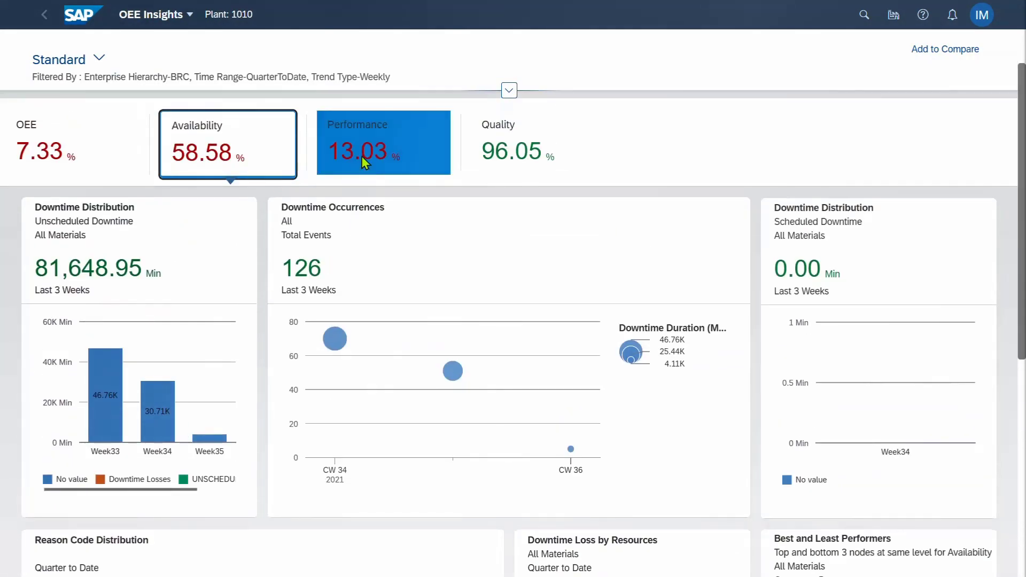
left_click(362, 155)
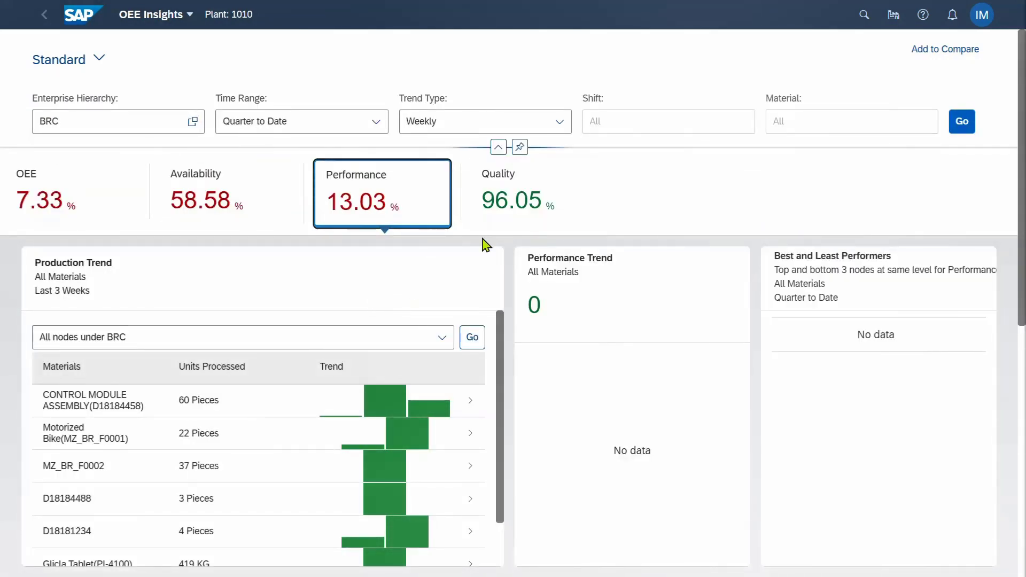
left_click(511, 203)
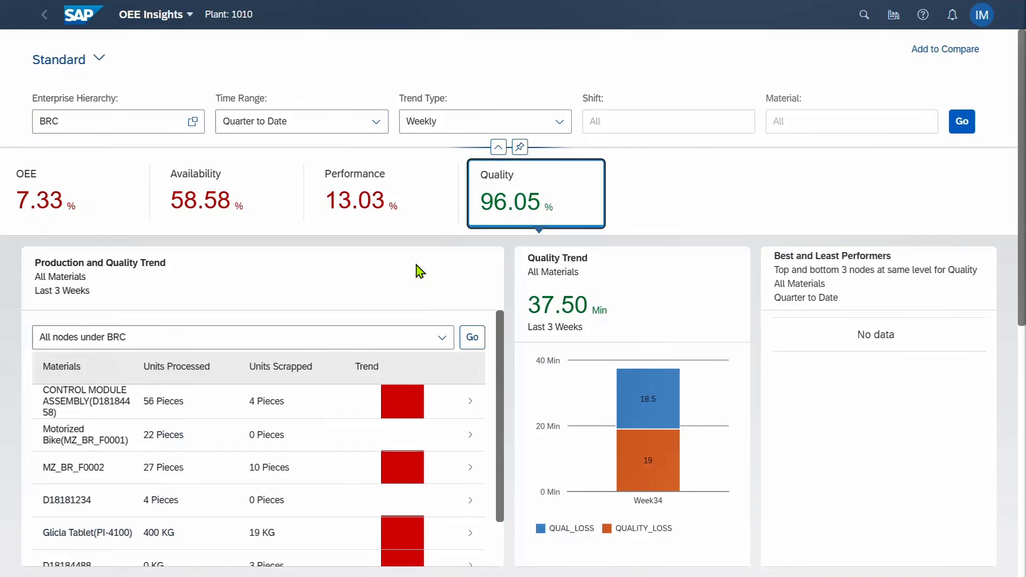
Filter OEE Insights to the EUROPE node under BRC in the enterprise hierarchy
left_click(195, 123)
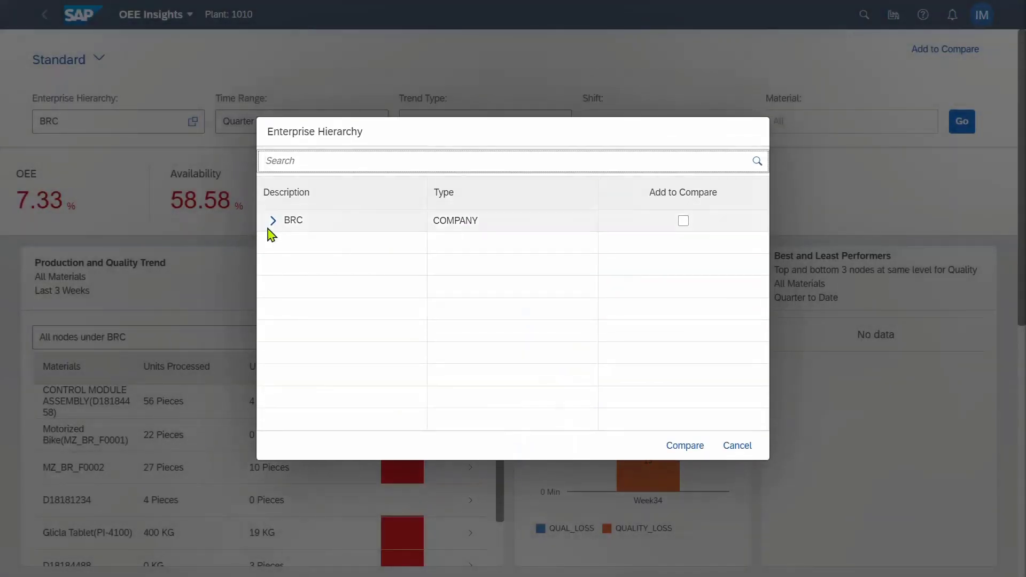
left_click(272, 220)
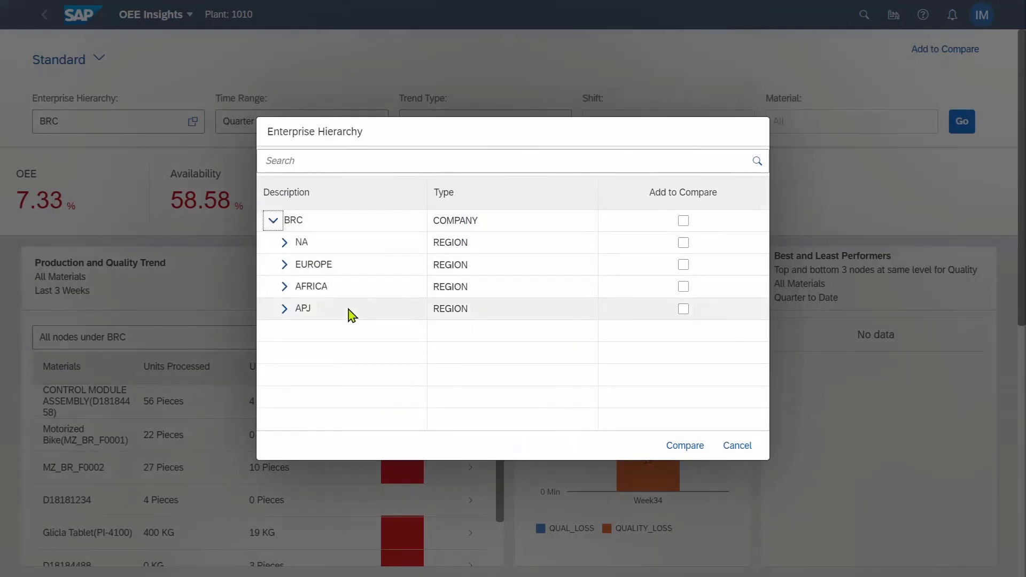
left_click(312, 266)
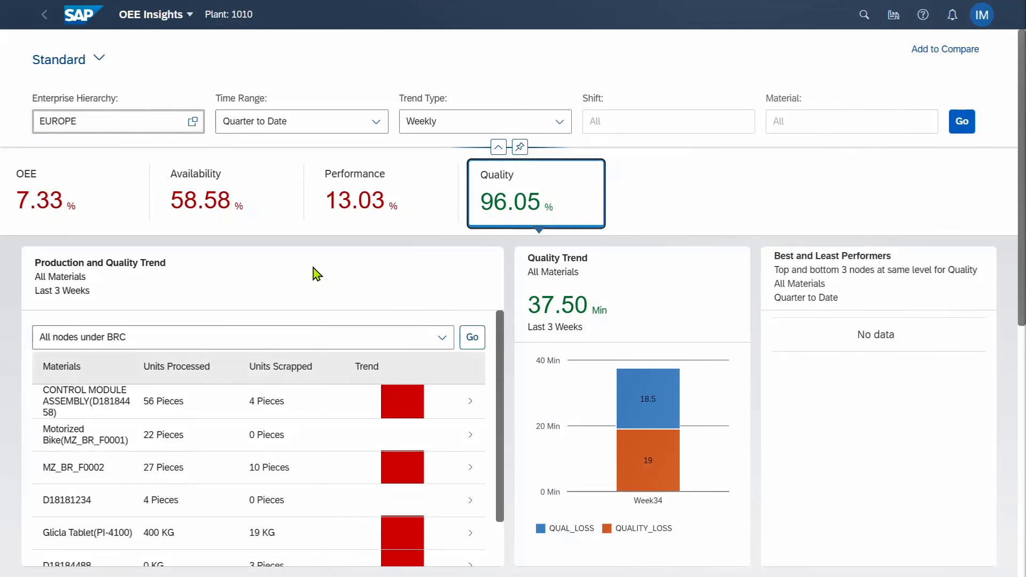
left_click(965, 125)
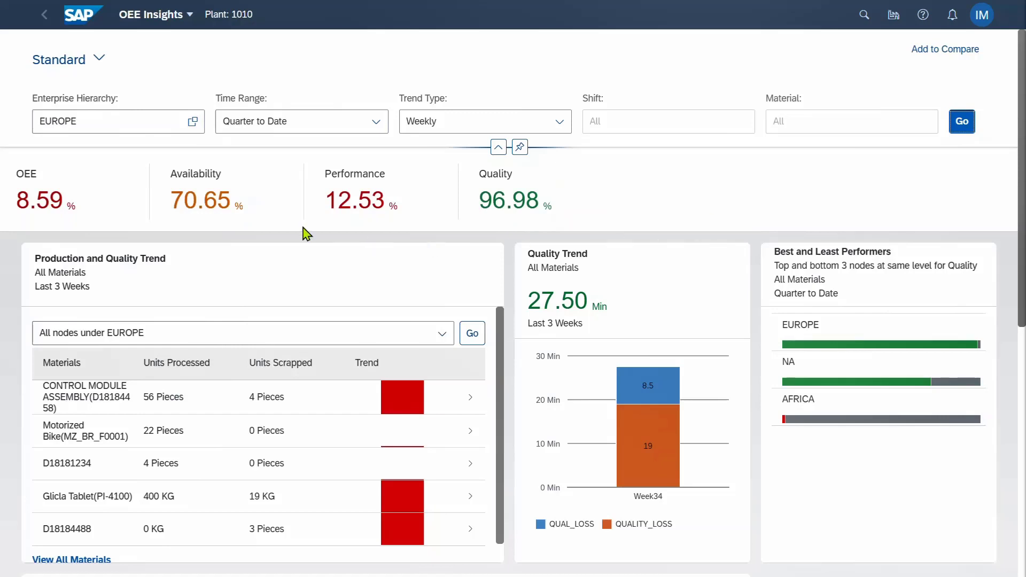
View Europe's OEE trend, availability downtime and performance charts
left_click(99, 215)
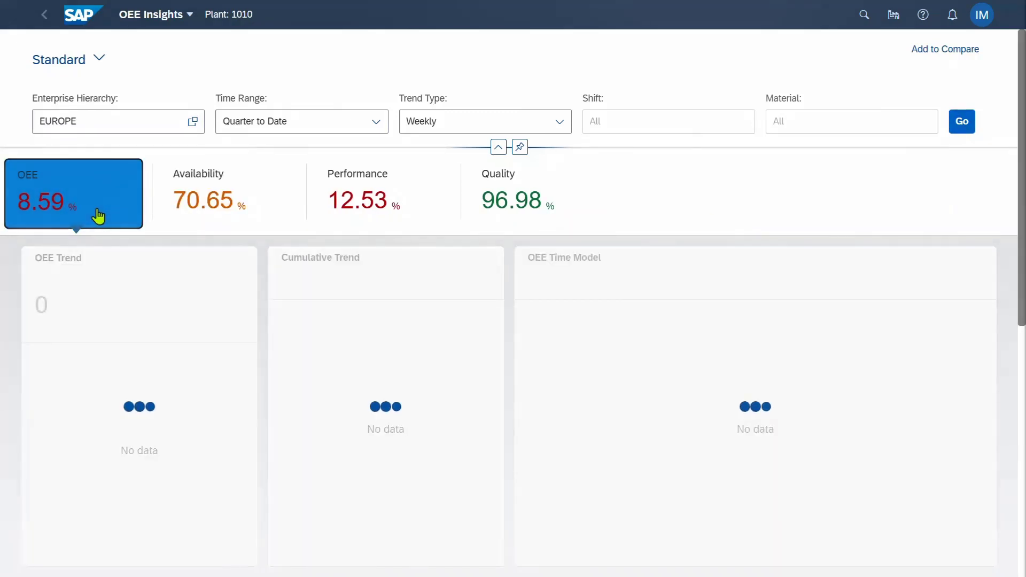
left_click(216, 200)
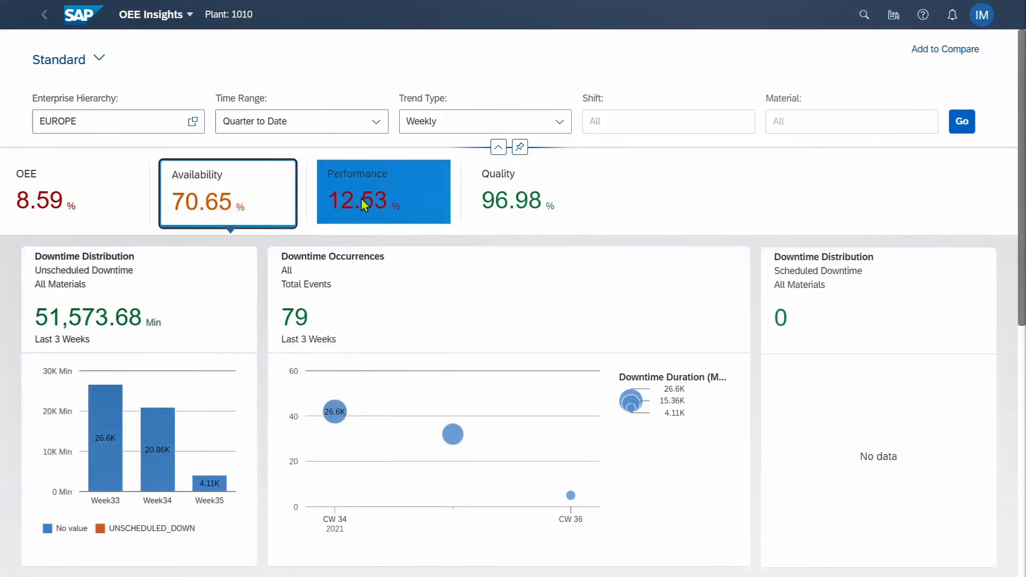
left_click(364, 205)
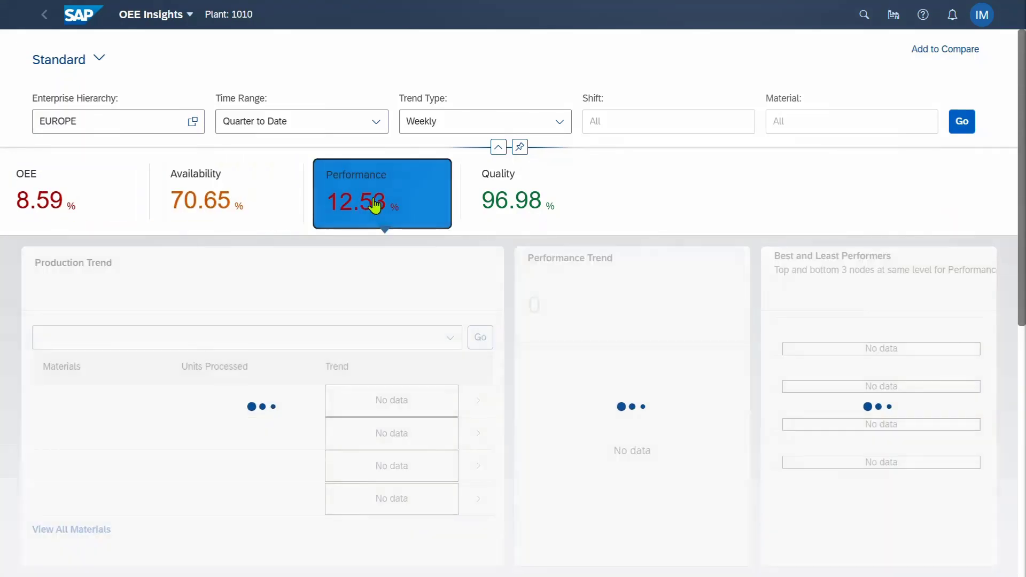
Show EUROPE's Quality breakdown and review the Reason Code Distribution (P100 19 min, D100 8.5 min)
left_click(517, 211)
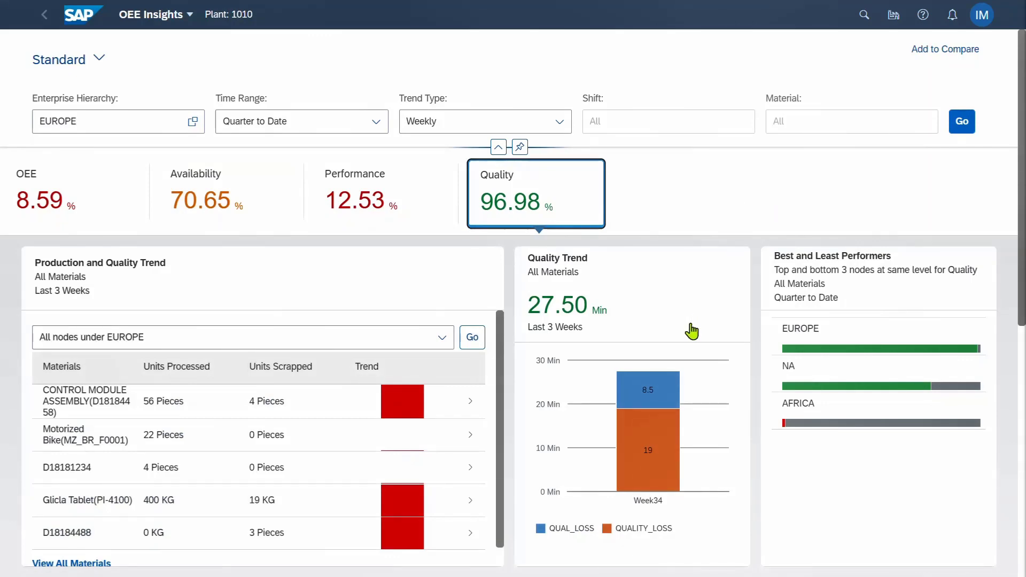
scroll(690, 329, "down", 6)
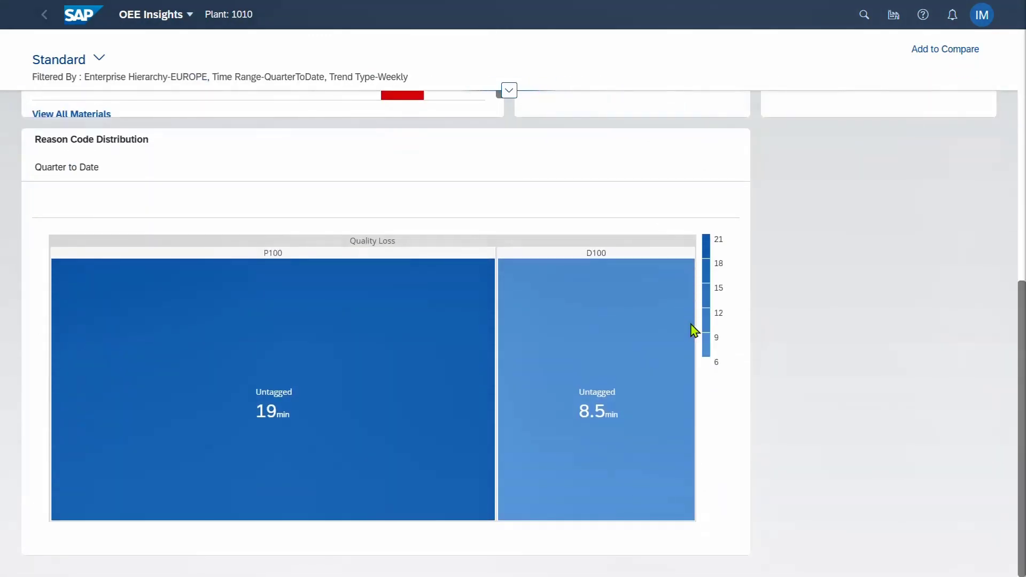
scroll(693, 330, "up", 8)
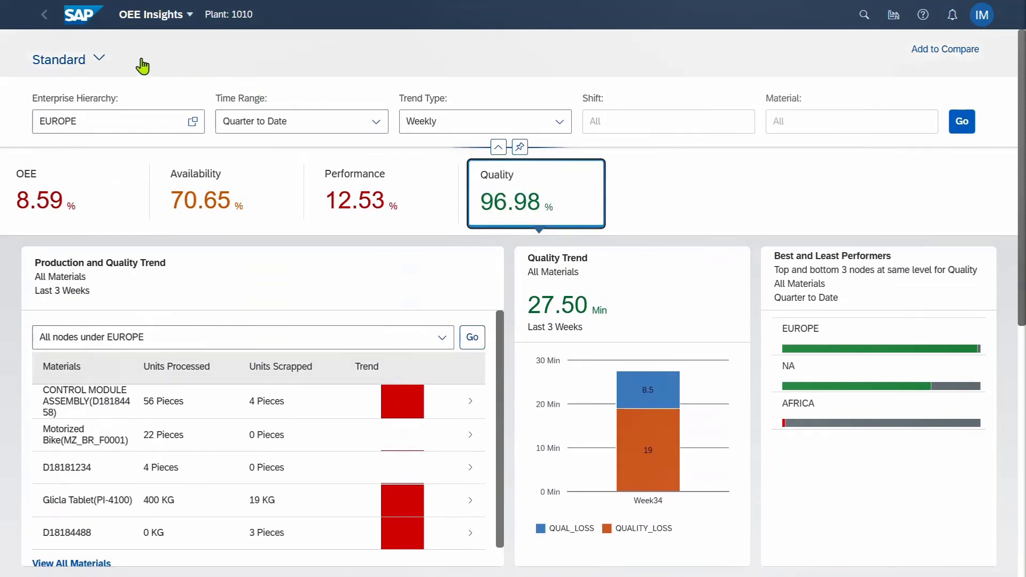
Mark Europe's plants P100 (France) and D100 (Spain) for comparison in the enterprise hierarchy
left_click(191, 123)
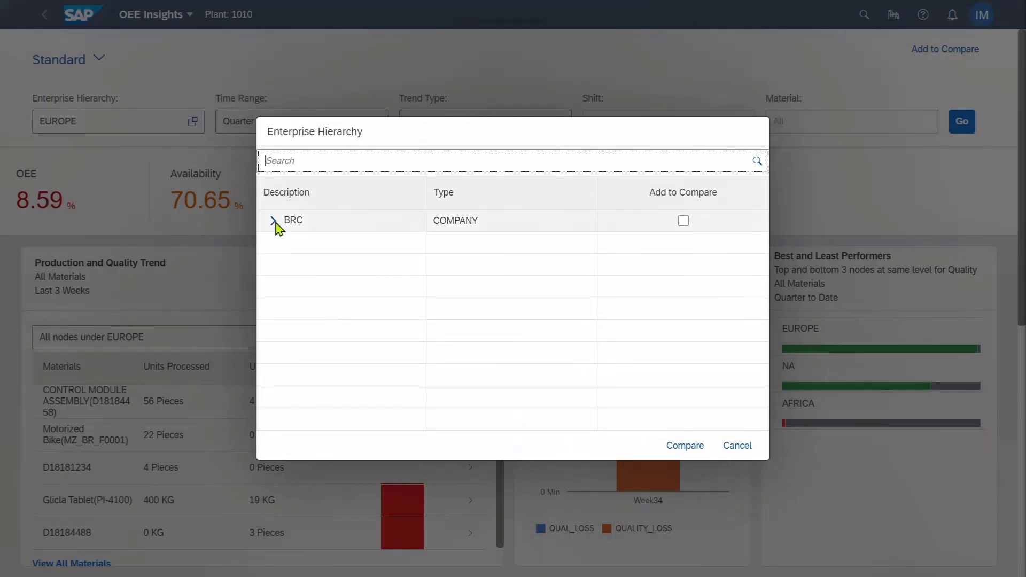
left_click(274, 221)
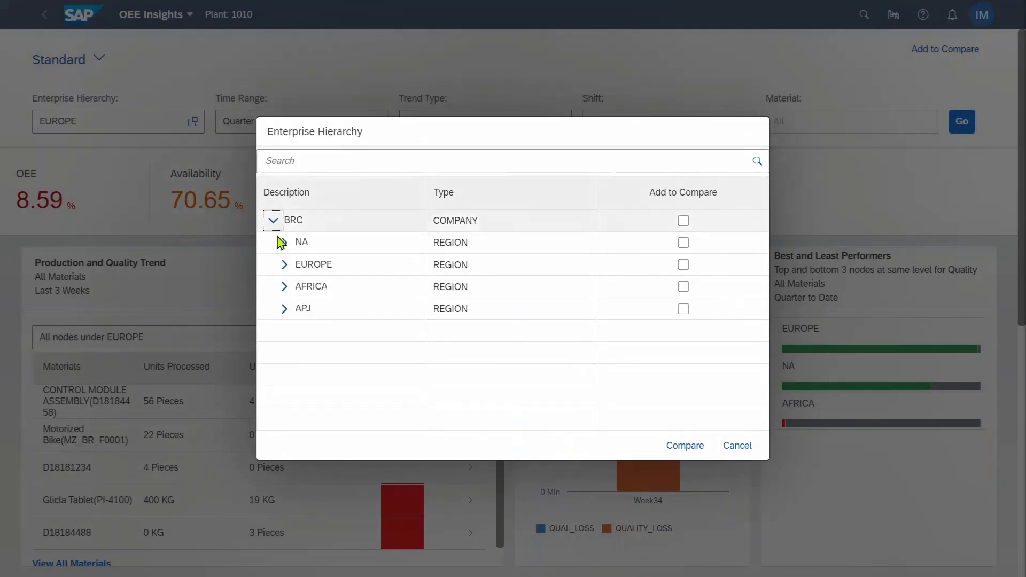
left_click(284, 264)
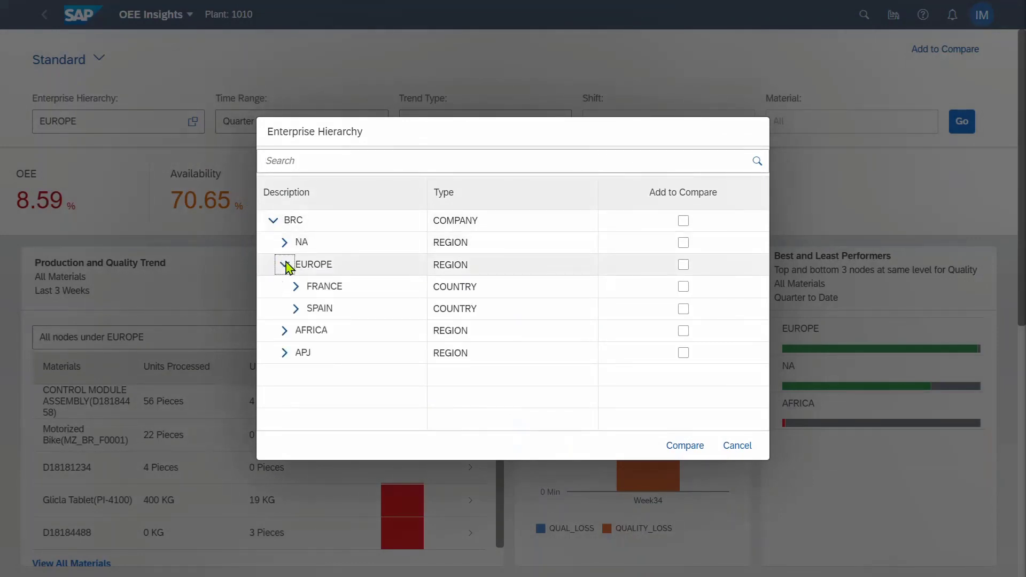
left_click(295, 287)
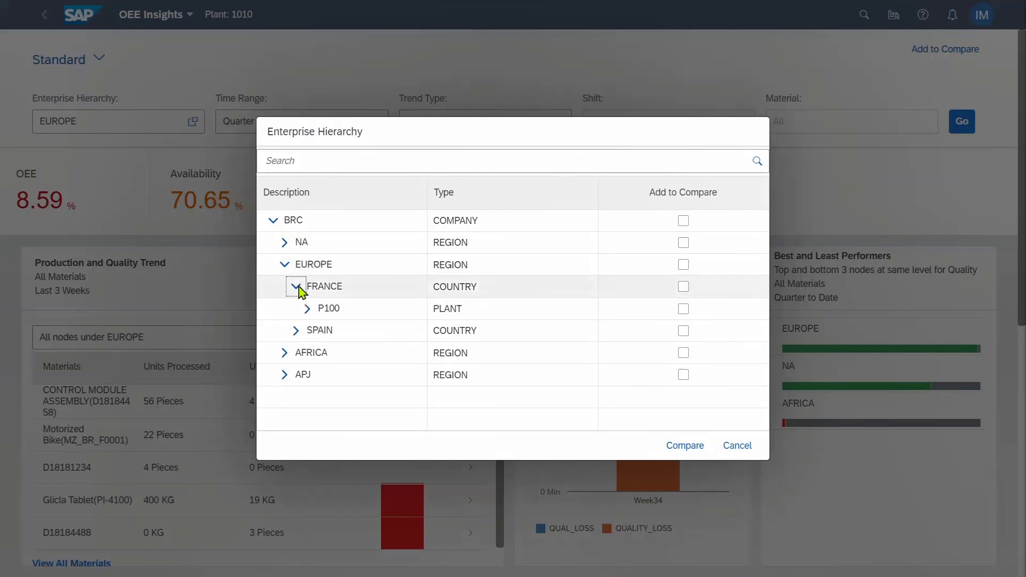
left_click(684, 310)
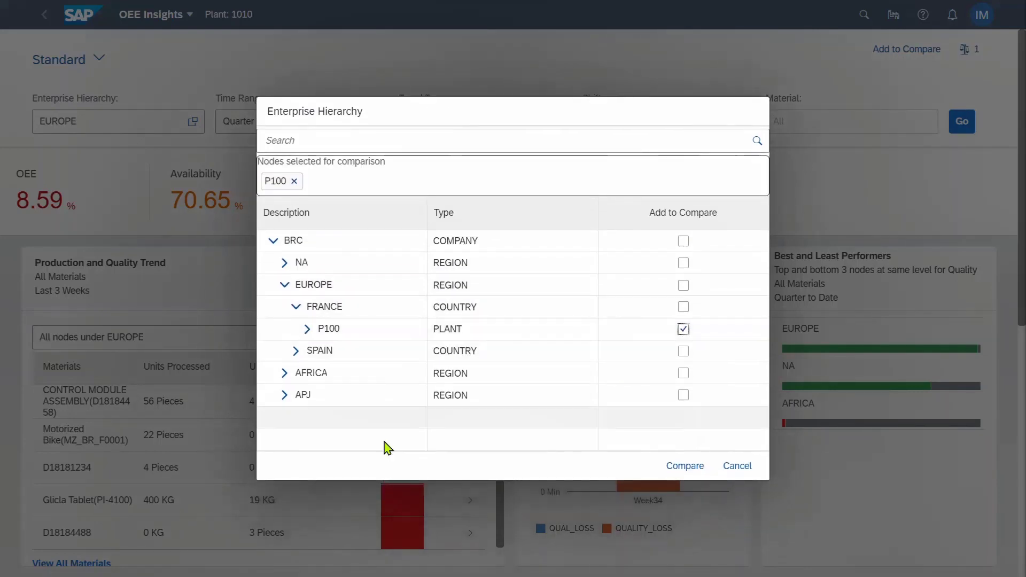
left_click(295, 352)
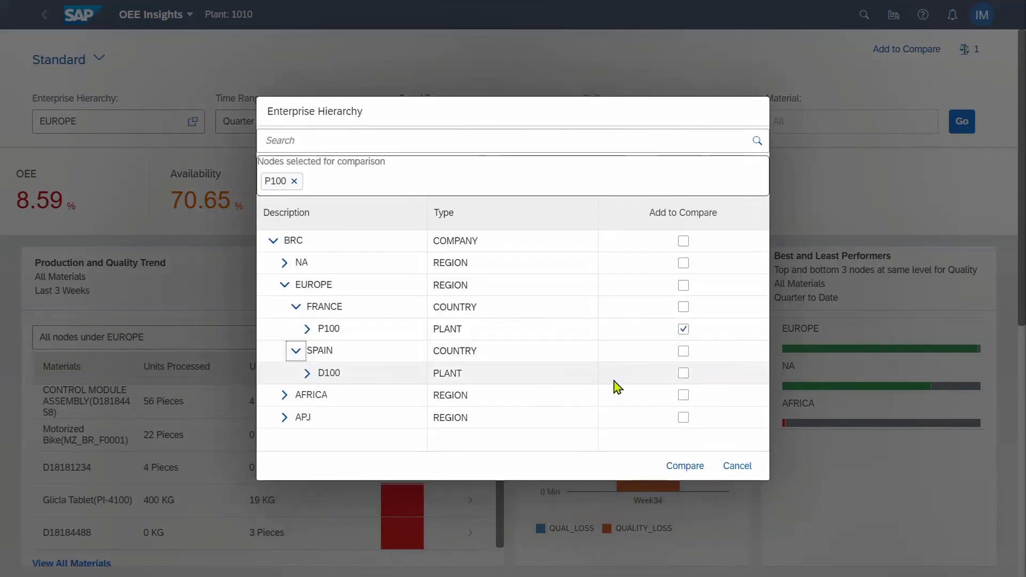
left_click(683, 374)
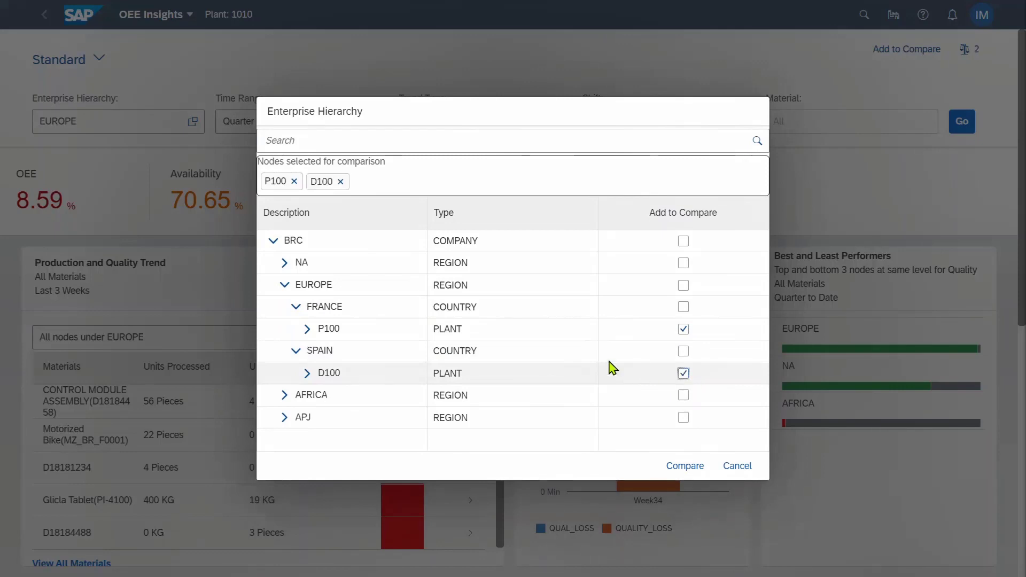
Add plants 1710 (USA) and MODL_INDIA_PLANT (India), then open the four-plant comparison report
left_click(285, 263)
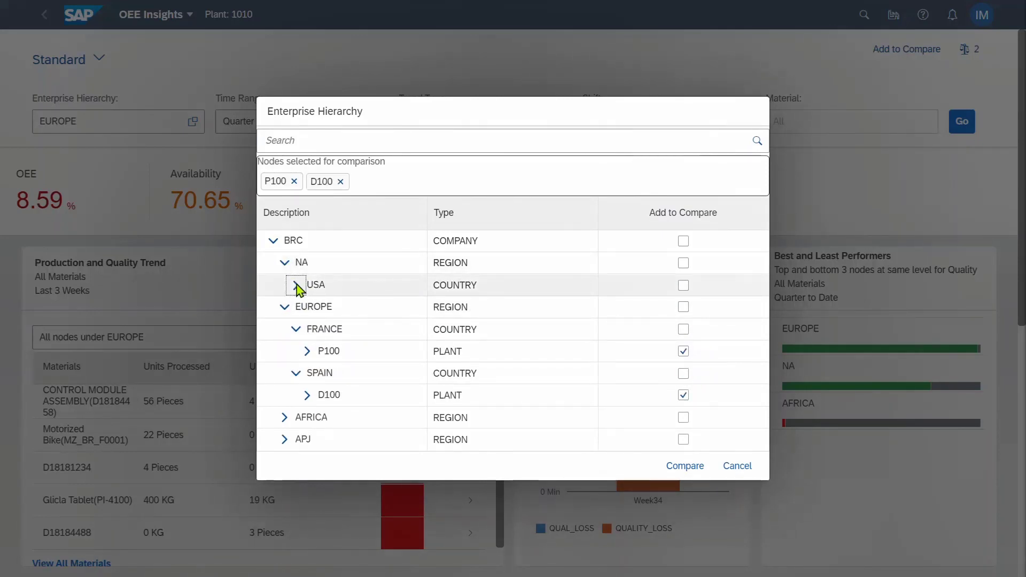
left_click(296, 285)
left_click(675, 310)
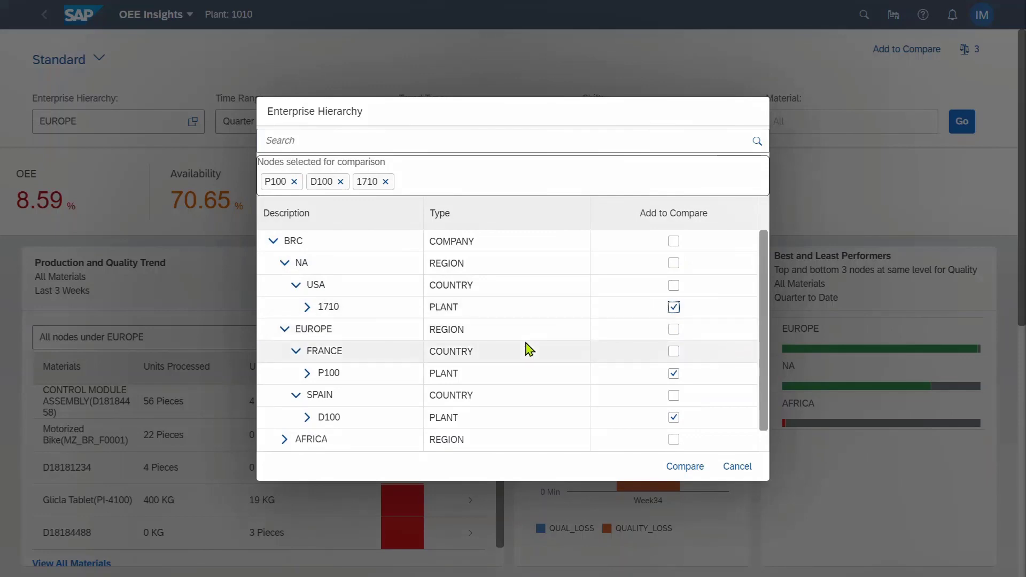
scroll(529, 350, "down", 1)
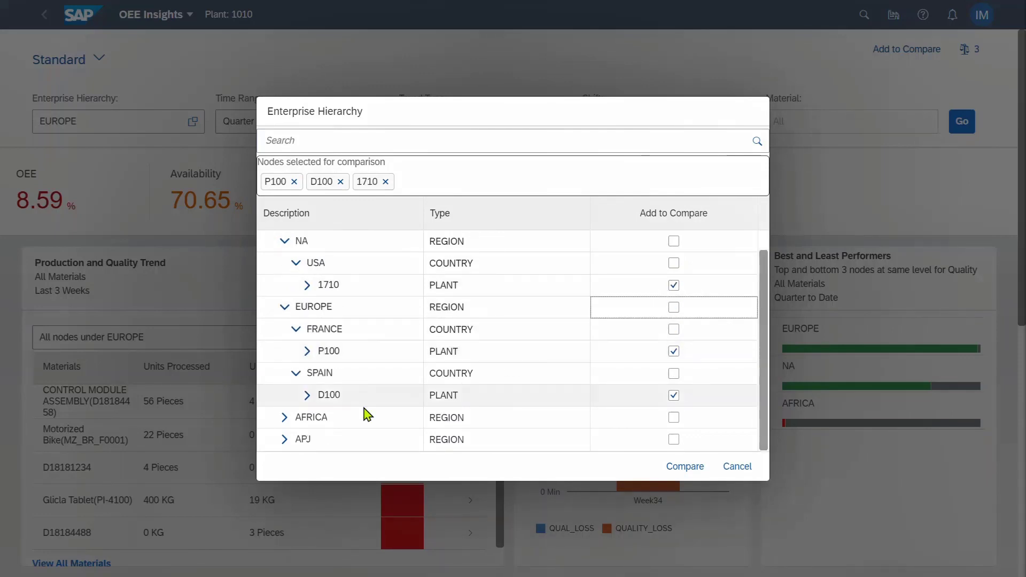
left_click(283, 441)
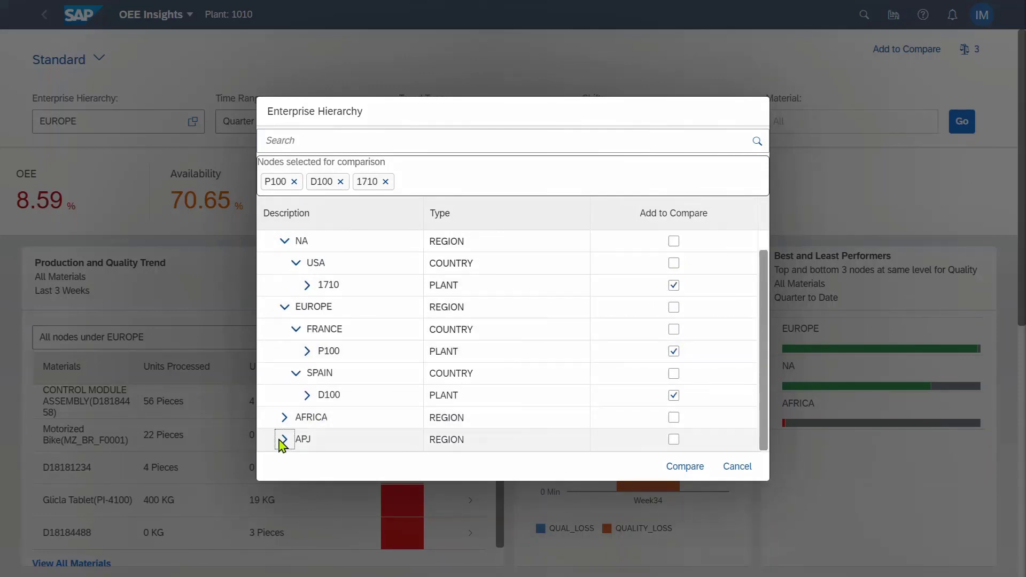
scroll(765, 447, "down", 1)
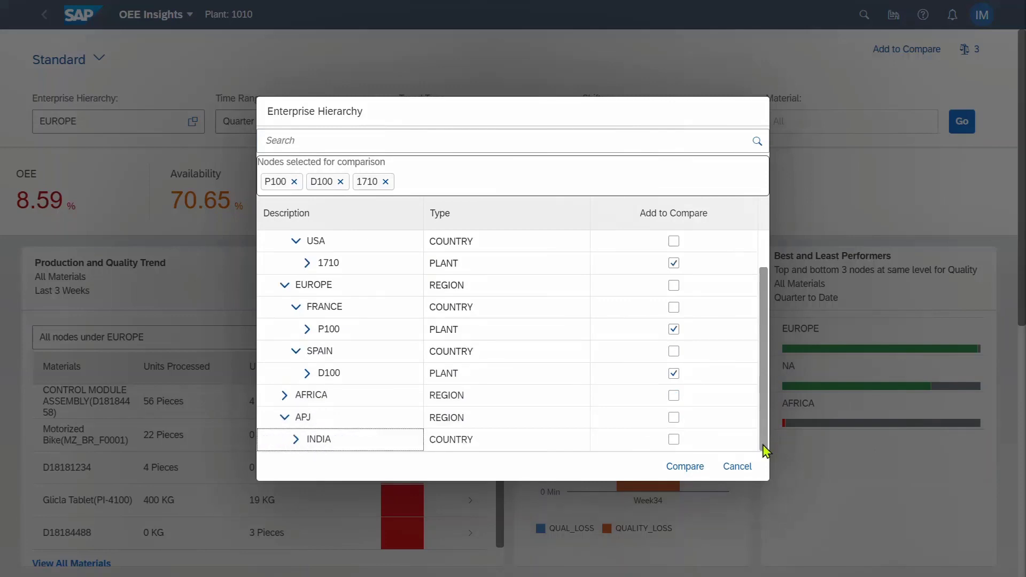
left_click(298, 442)
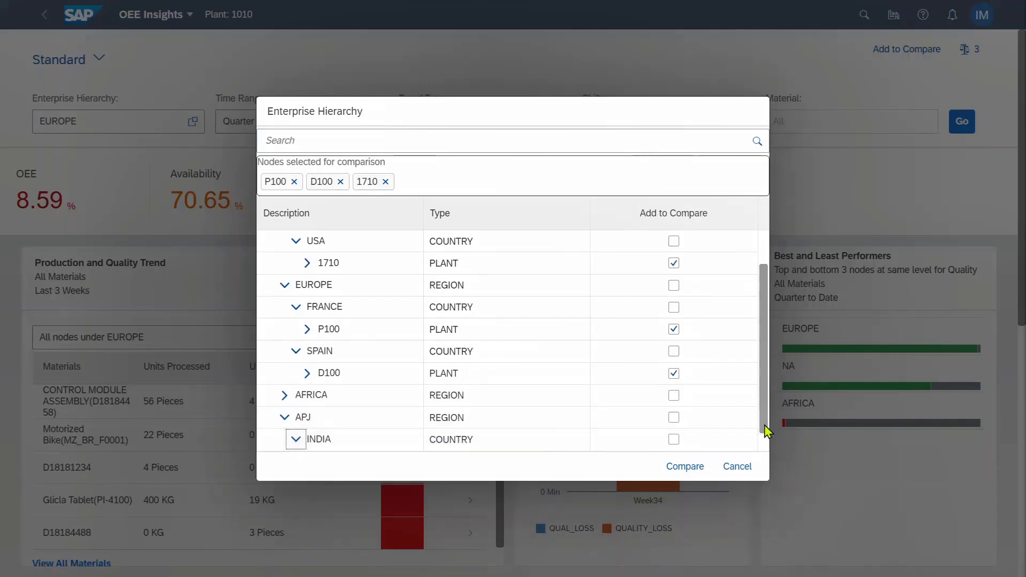
left_click_drag(765, 428, 765, 445)
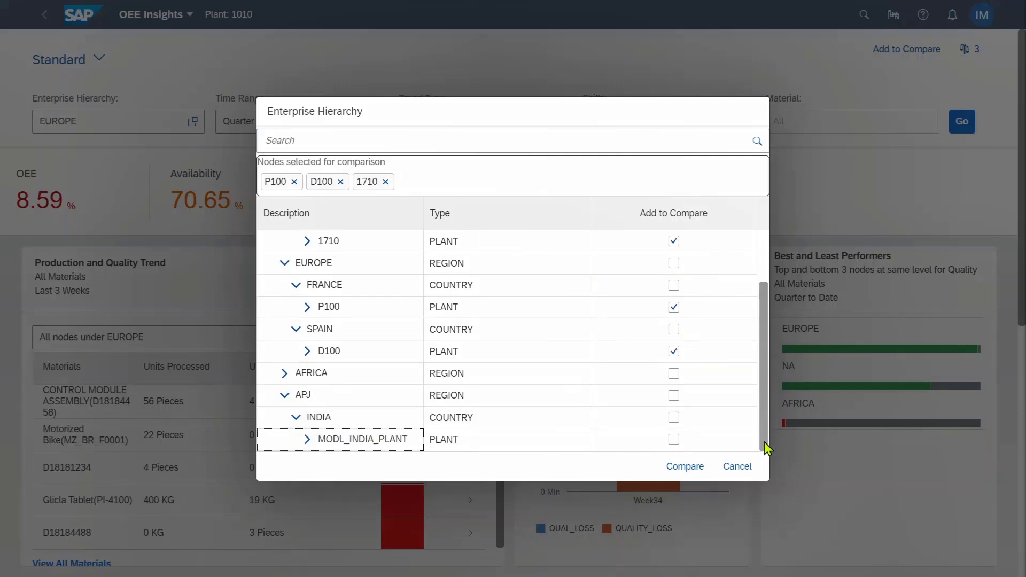
left_click(675, 441)
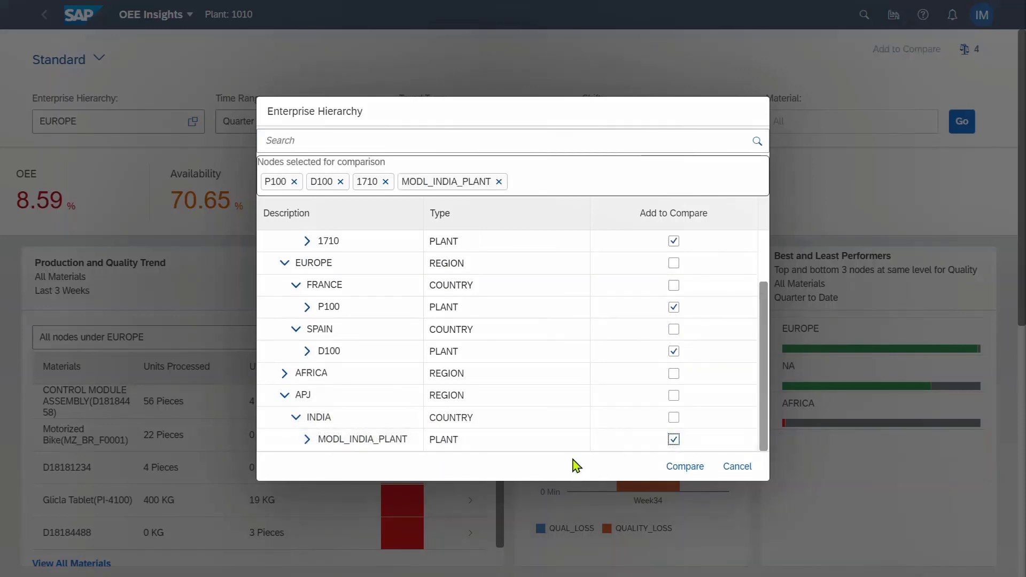
left_click(684, 473)
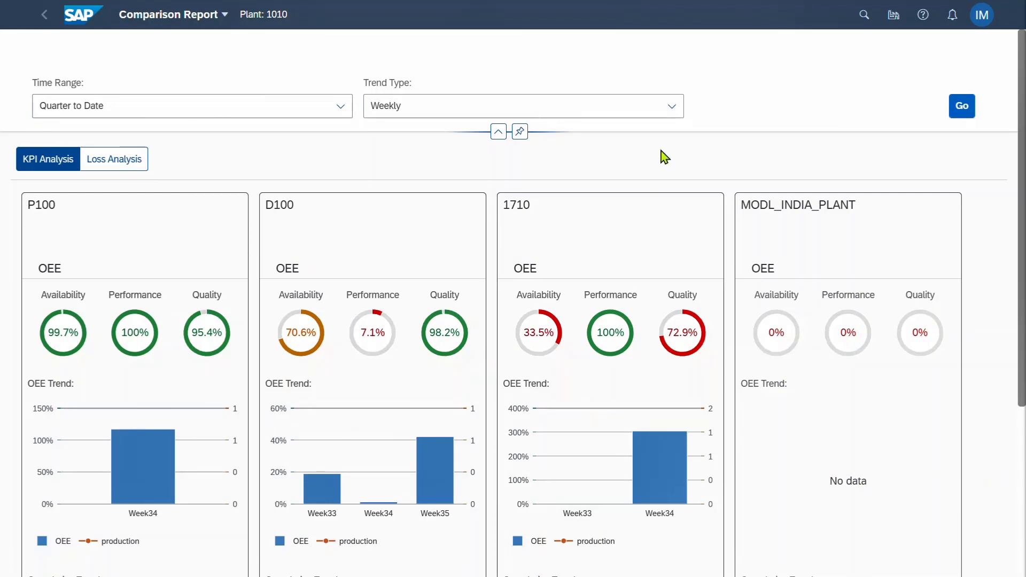
Refresh the Comparison Report with a Monthly trend type, then with Quarterly
left_click(669, 106)
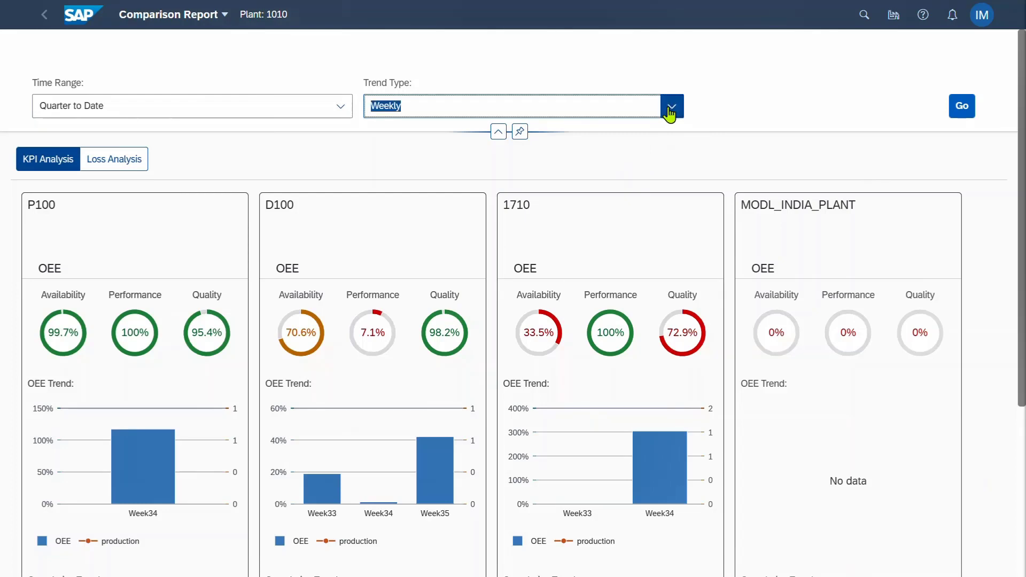
left_click(426, 188)
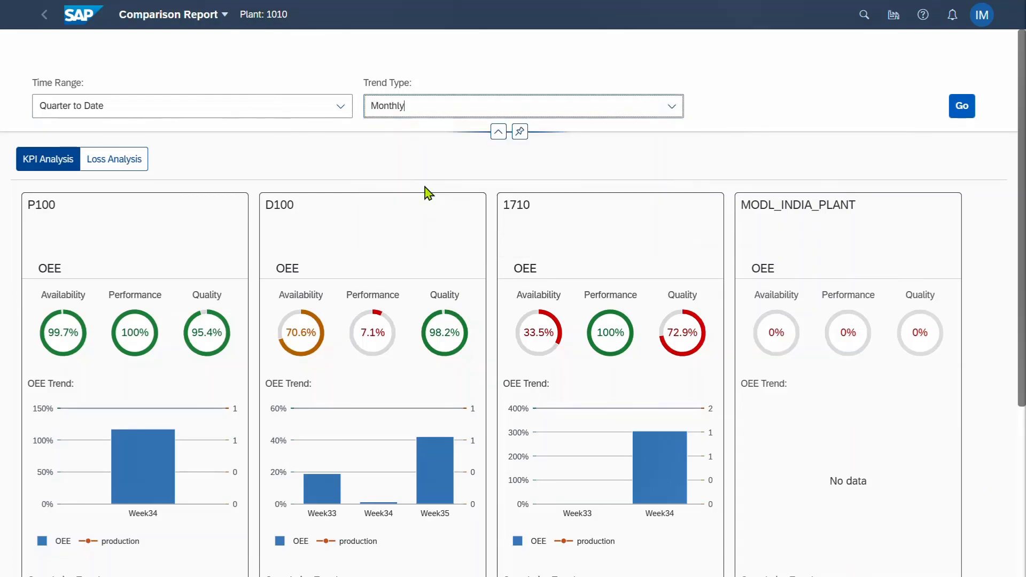
left_click(954, 116)
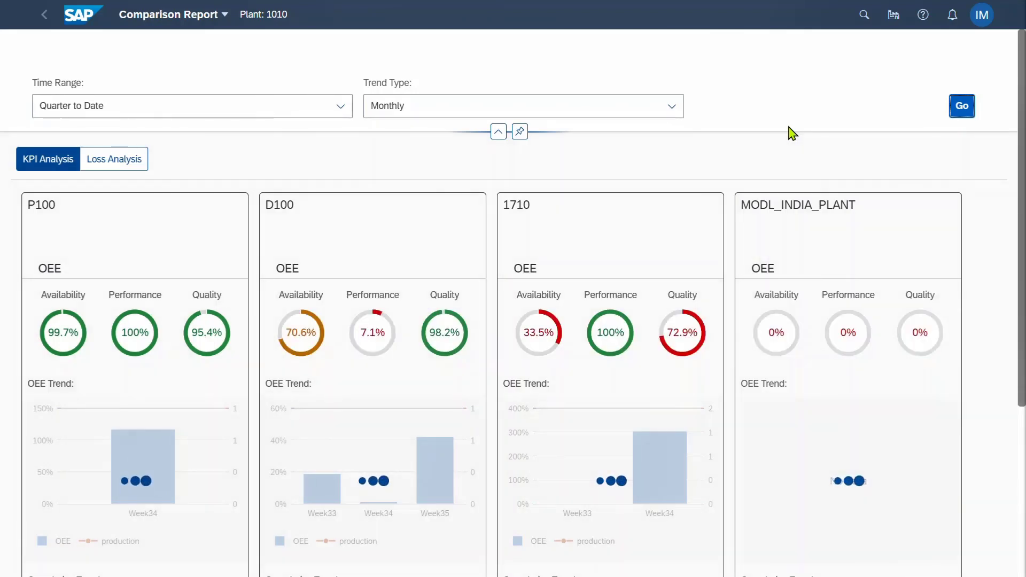
left_click(665, 113)
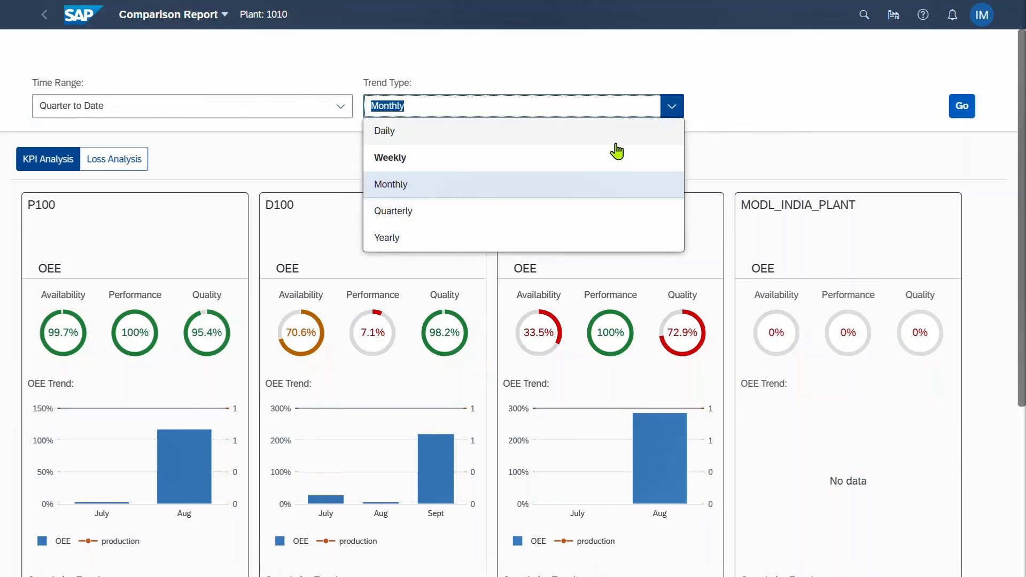
left_click(522, 217)
left_click(962, 106)
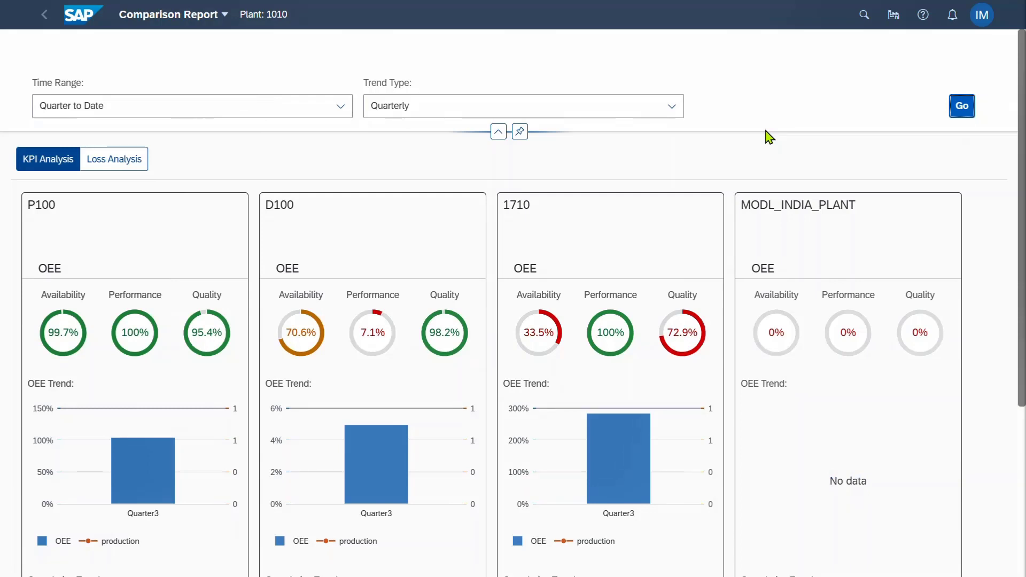
Go back to the launchpad home and show the Personalized Dashboards, Reports, and KPIs tiles
left_click(88, 22)
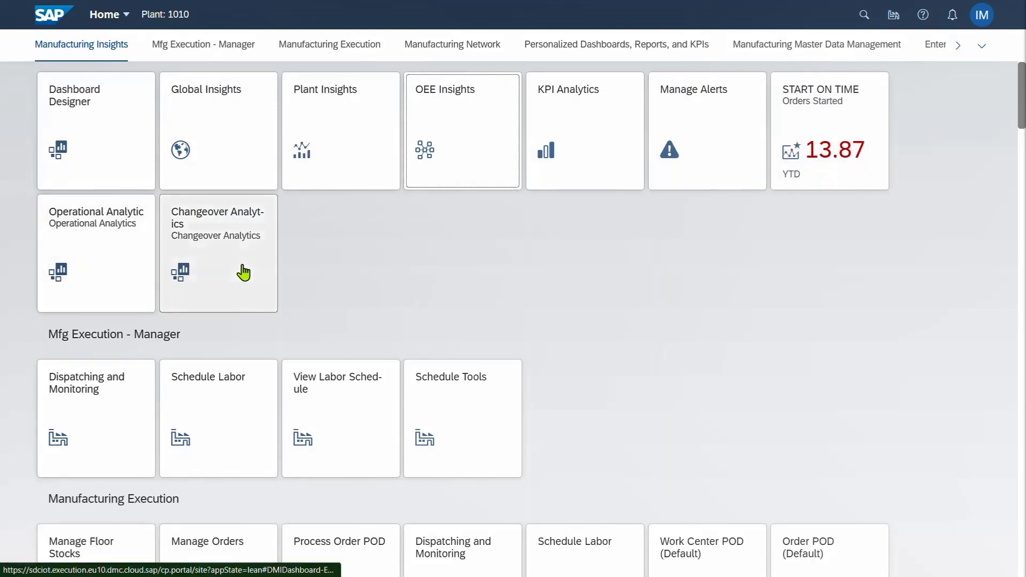
left_click(607, 47)
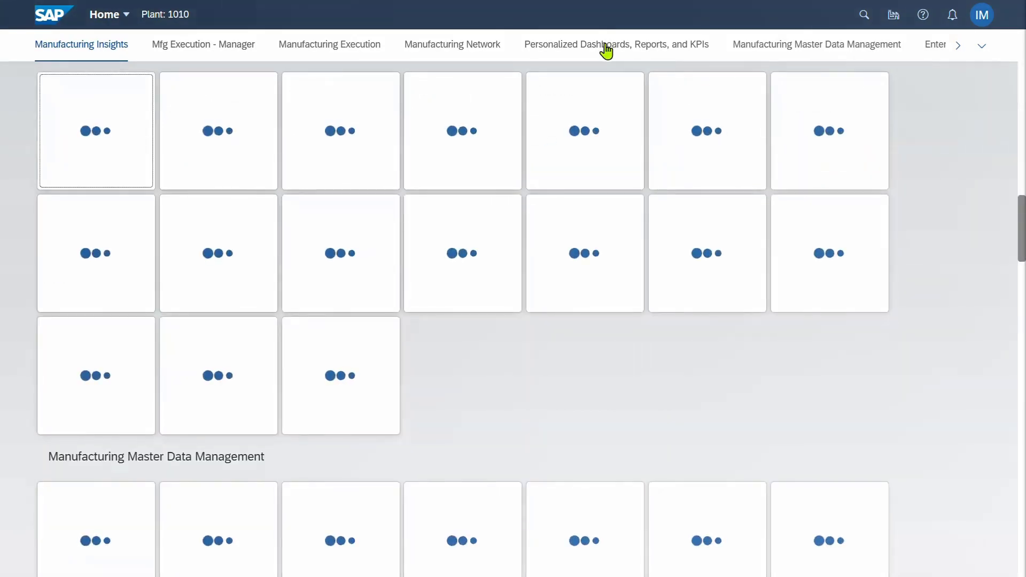